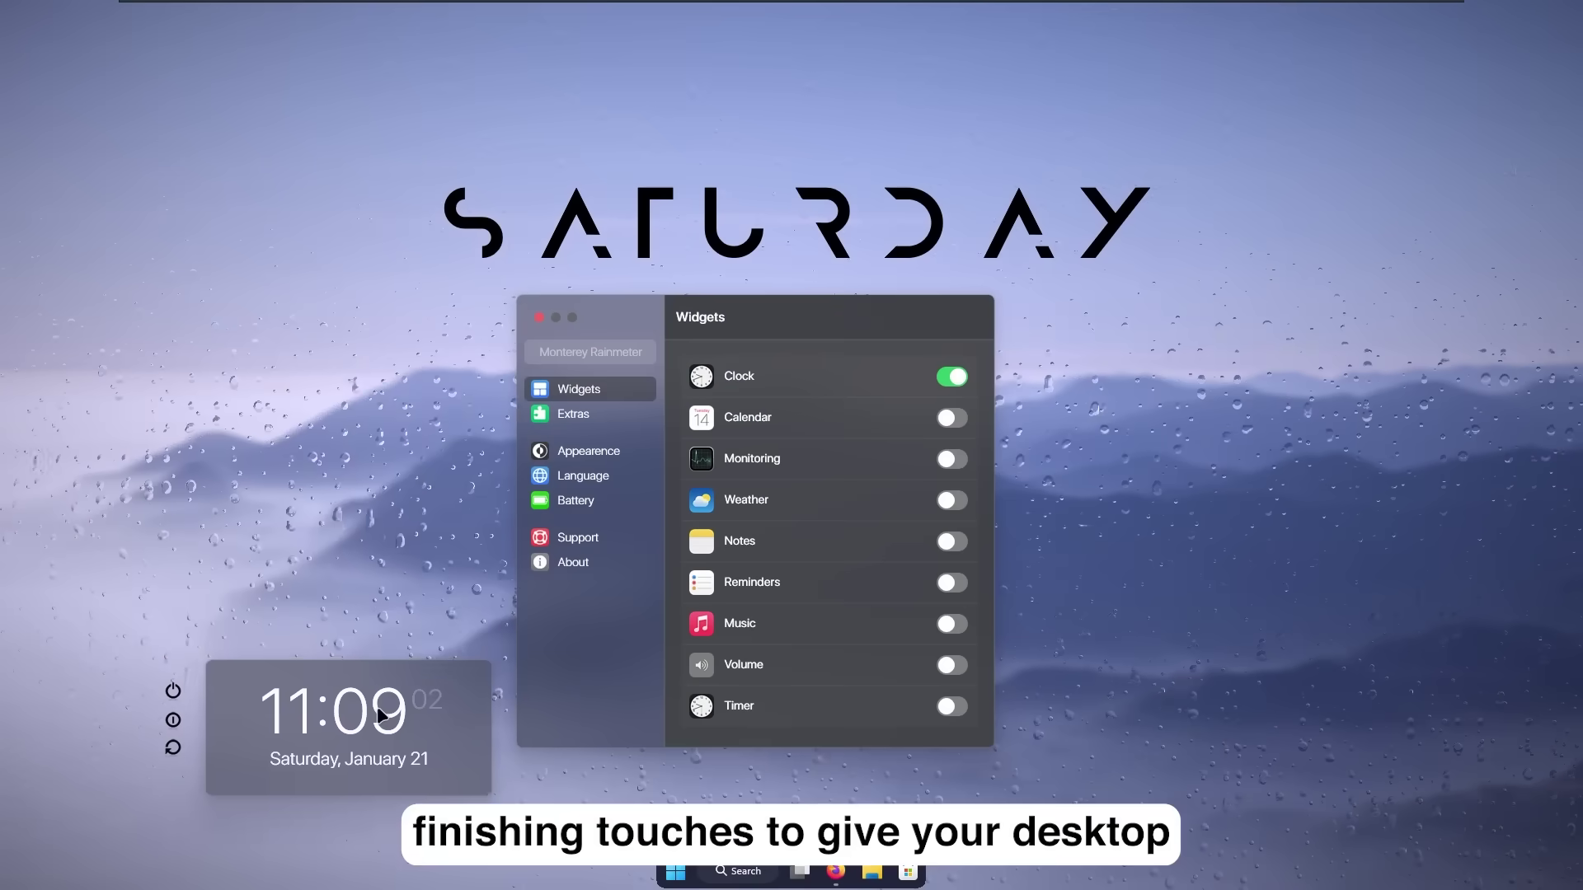
click(629, 451)
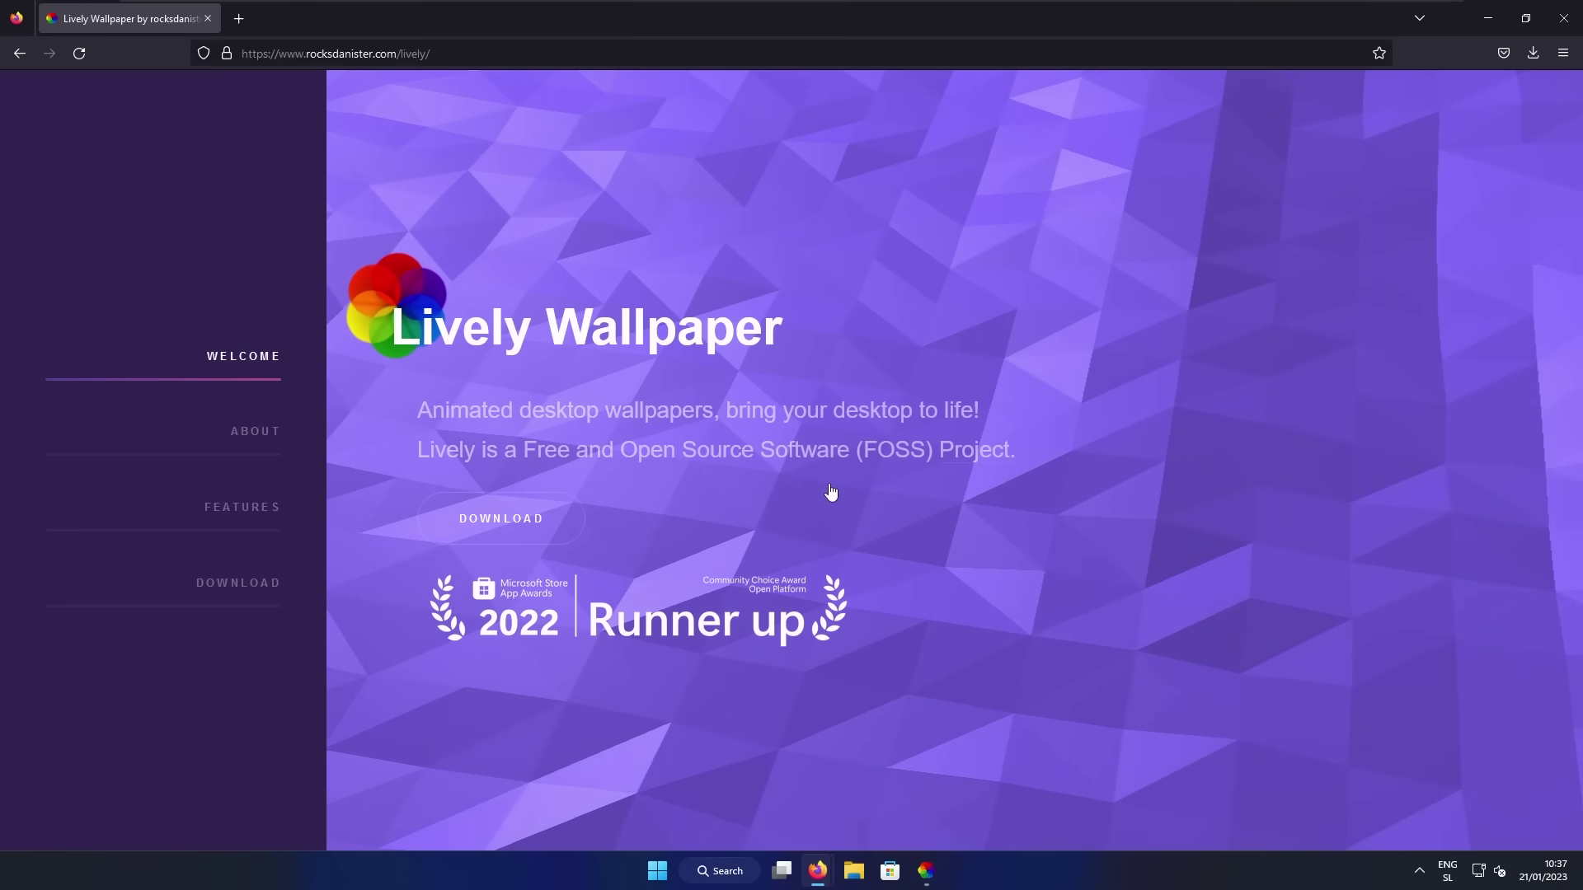
Get the Lively Wallpaper v2.0.5.0 installer from the website's Download section, bring up its setup and minimise the browser
scroll(847, 437, down, 10)
scroll(849, 437, down, 8)
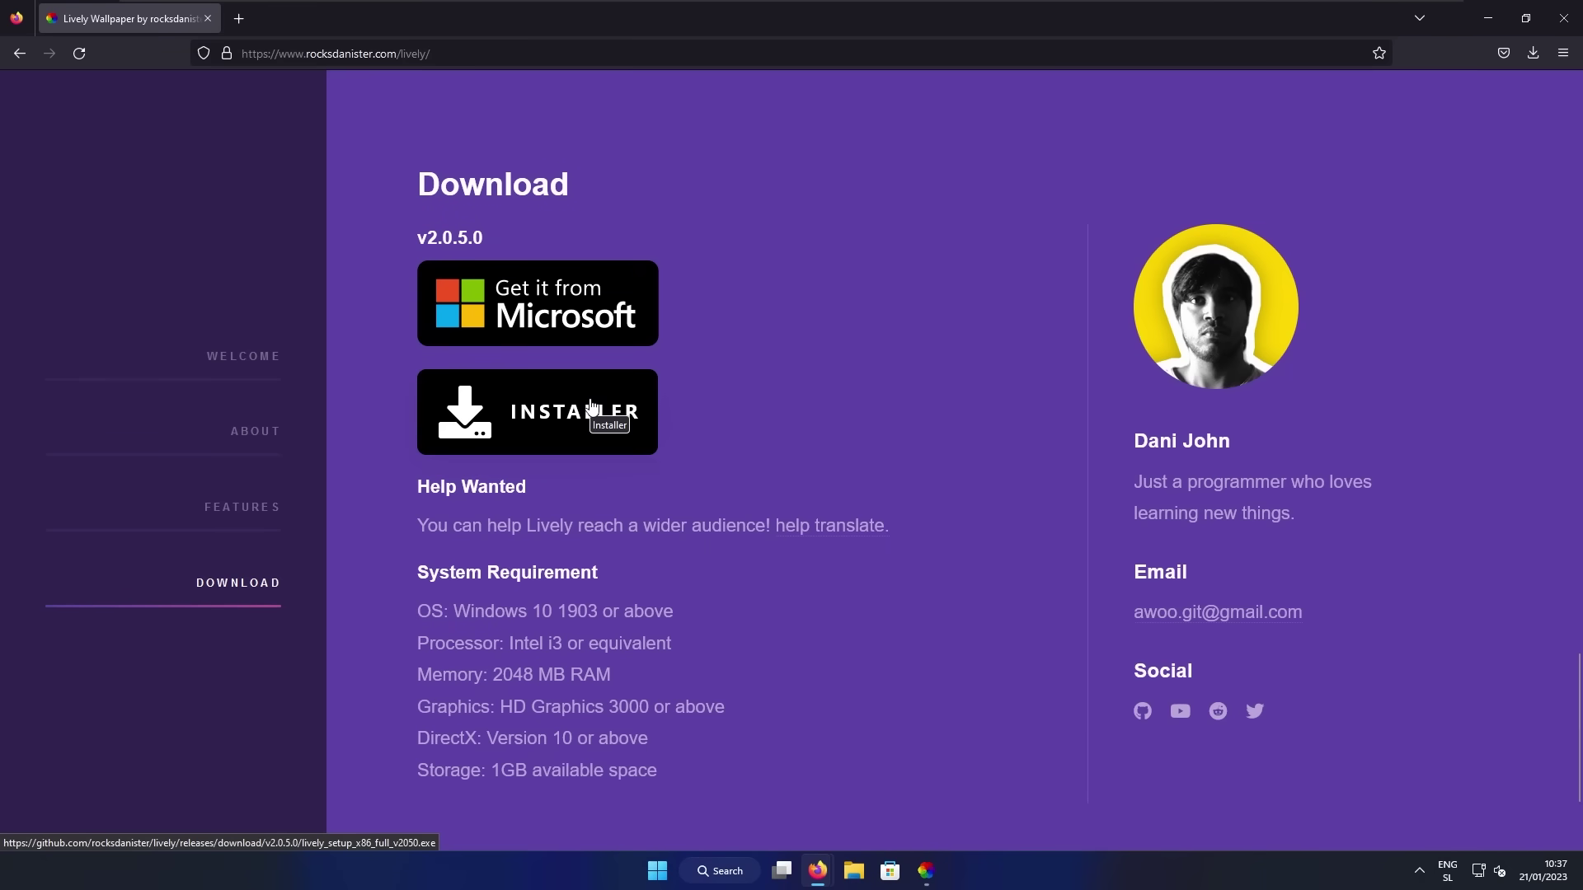
click(1533, 53)
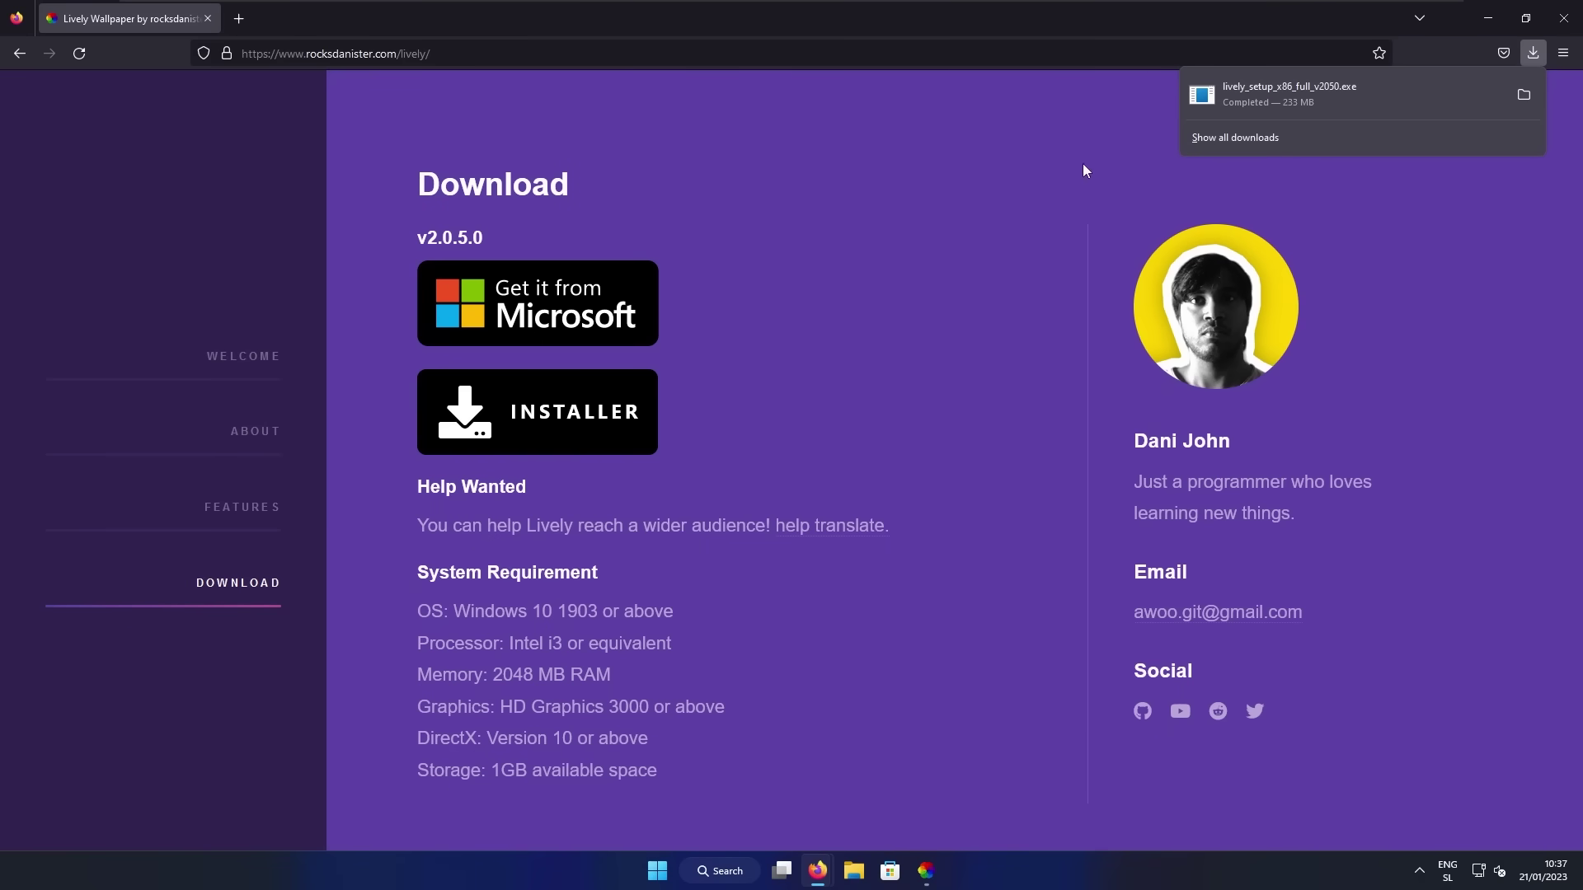
click(926, 870)
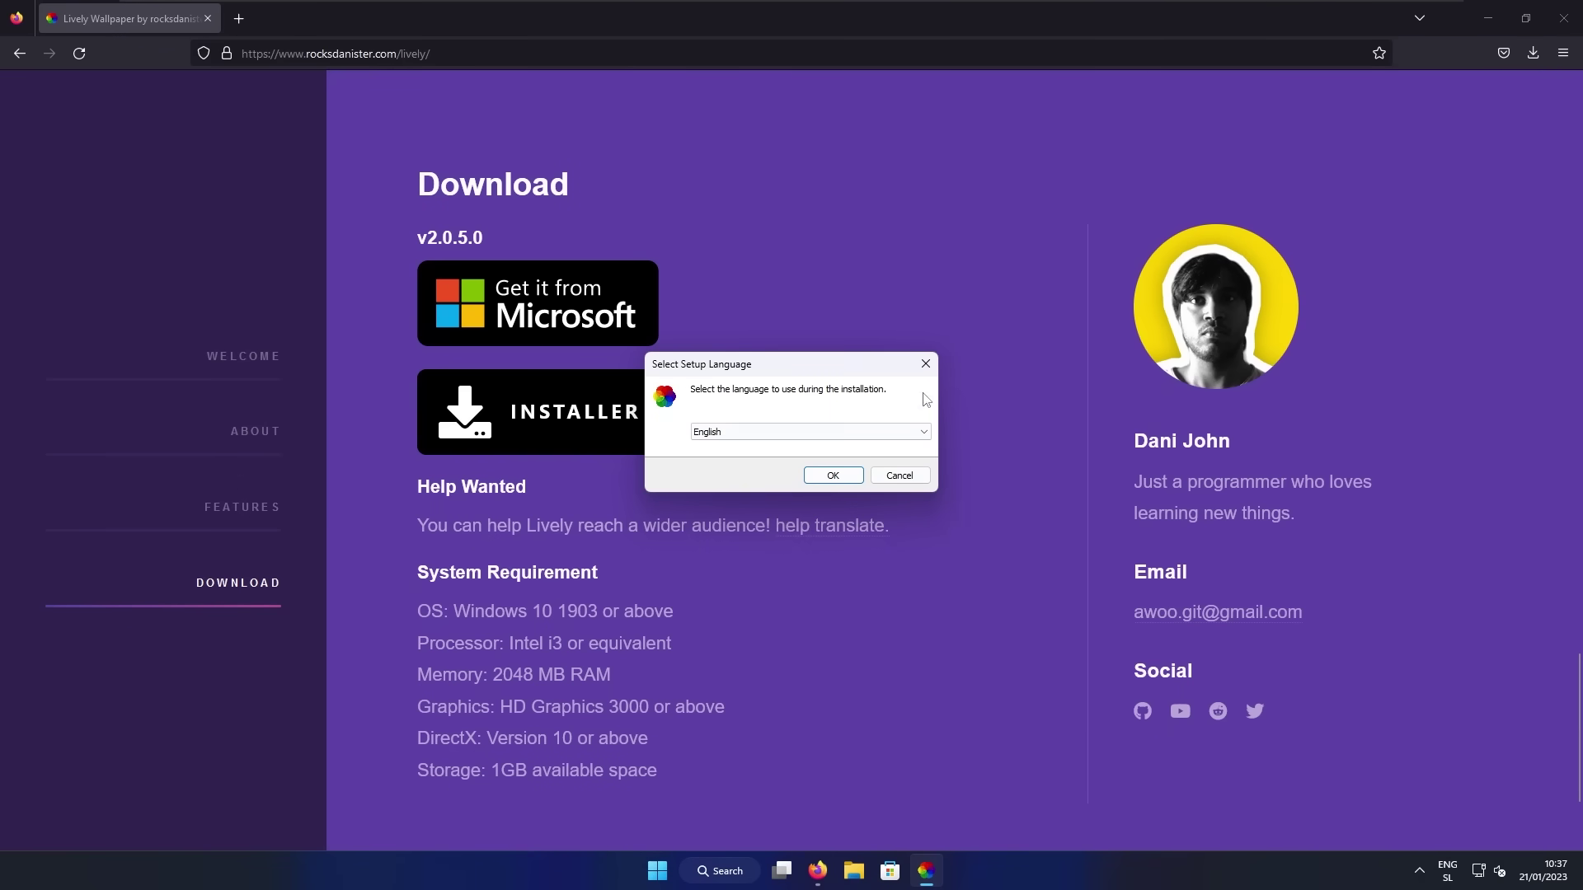
click(1488, 12)
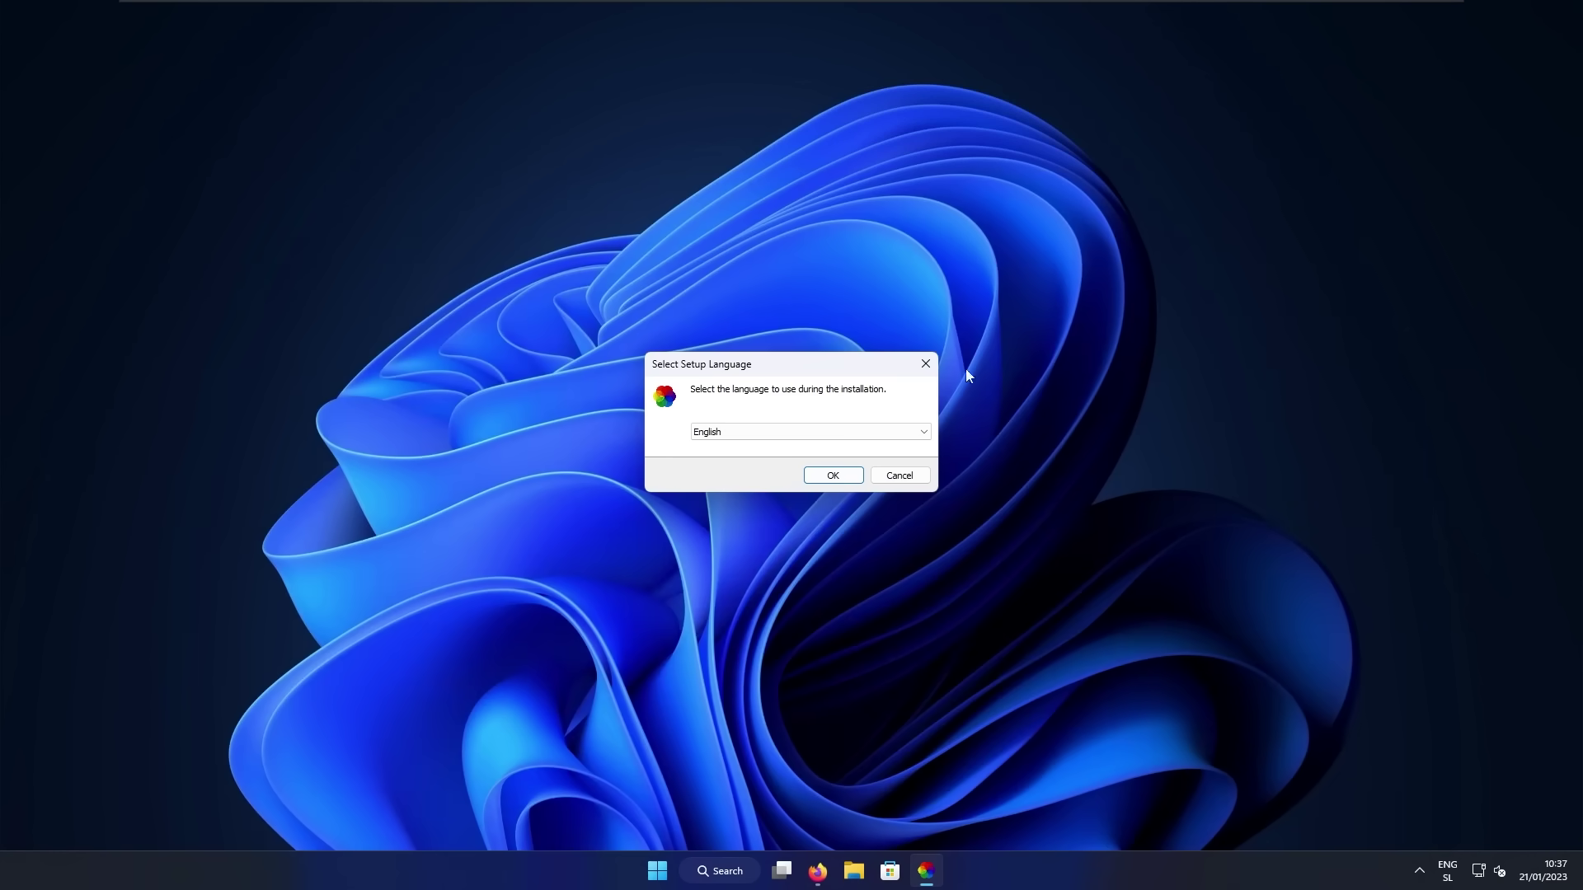
Start the Lively Wallpaper setup in English and accept the license agreement
click(833, 476)
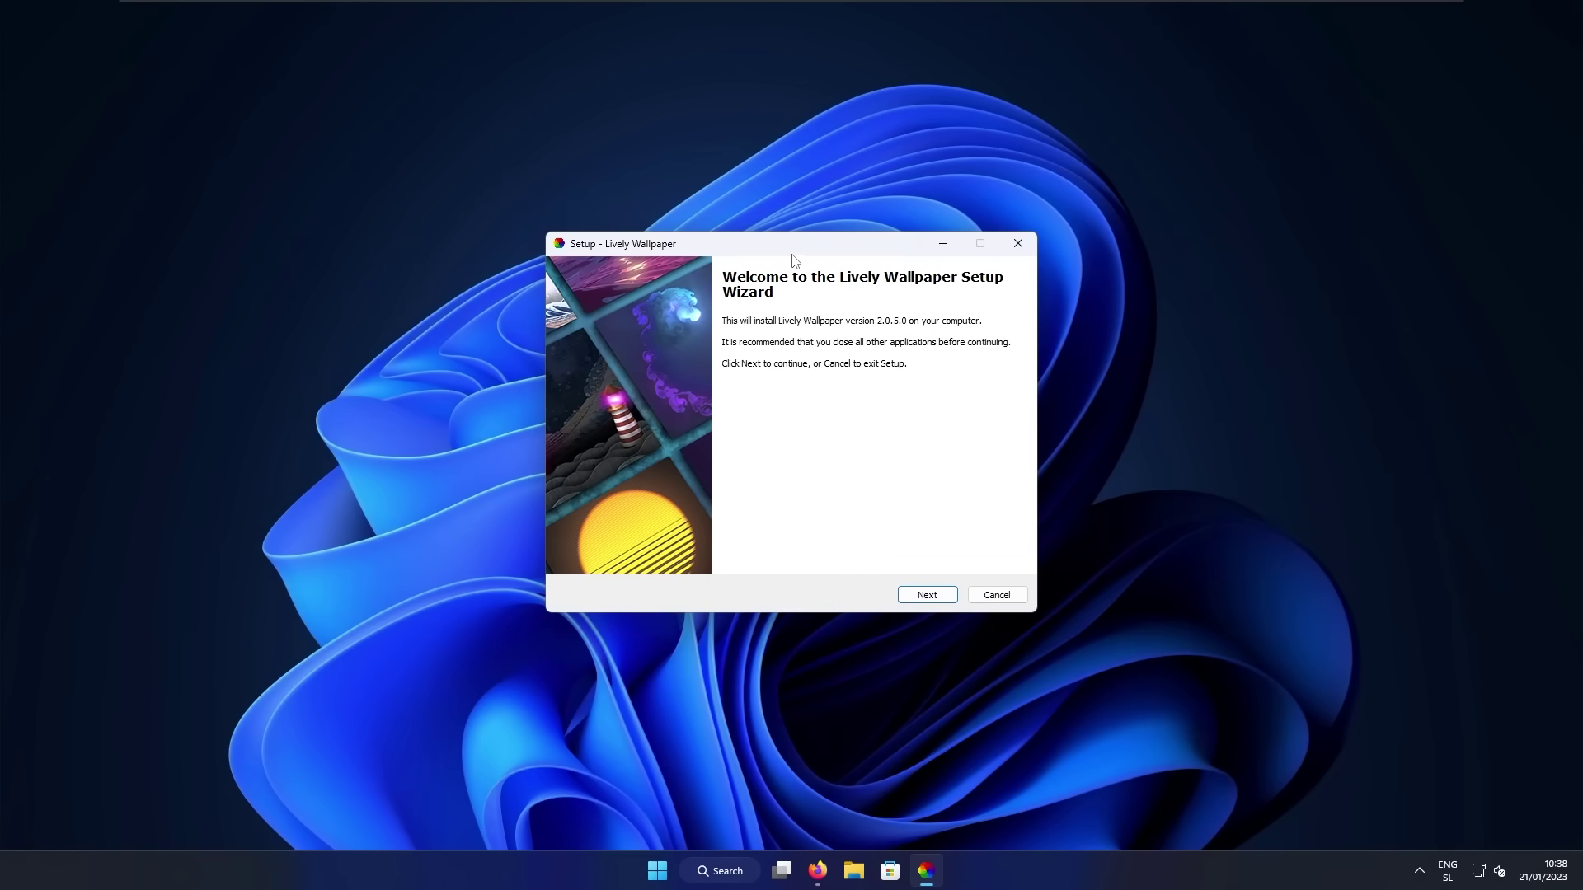
click(928, 596)
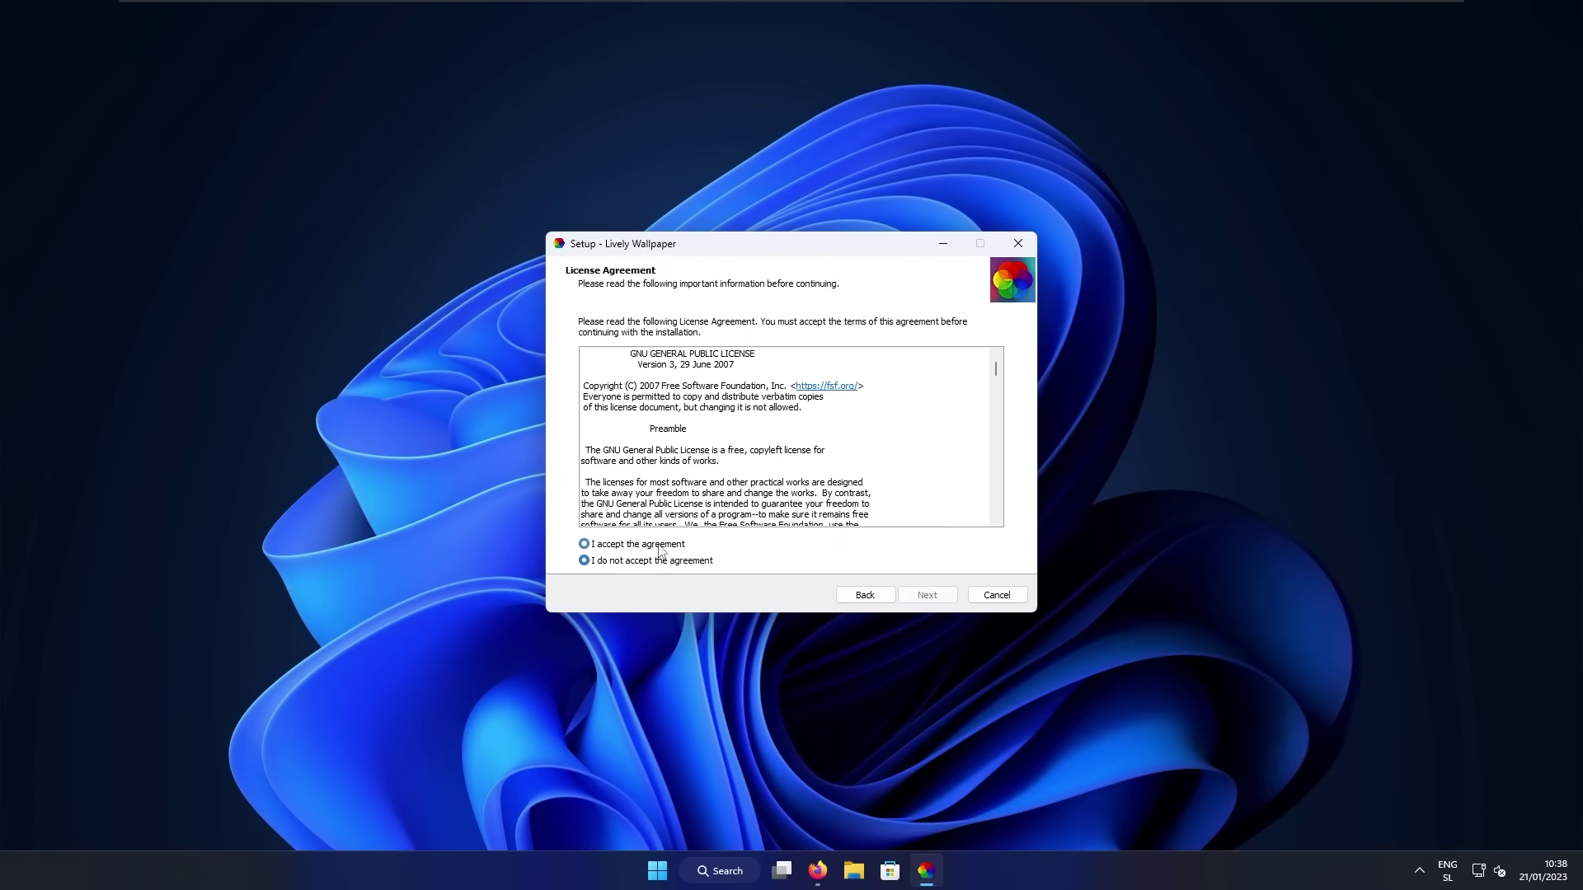
click(928, 595)
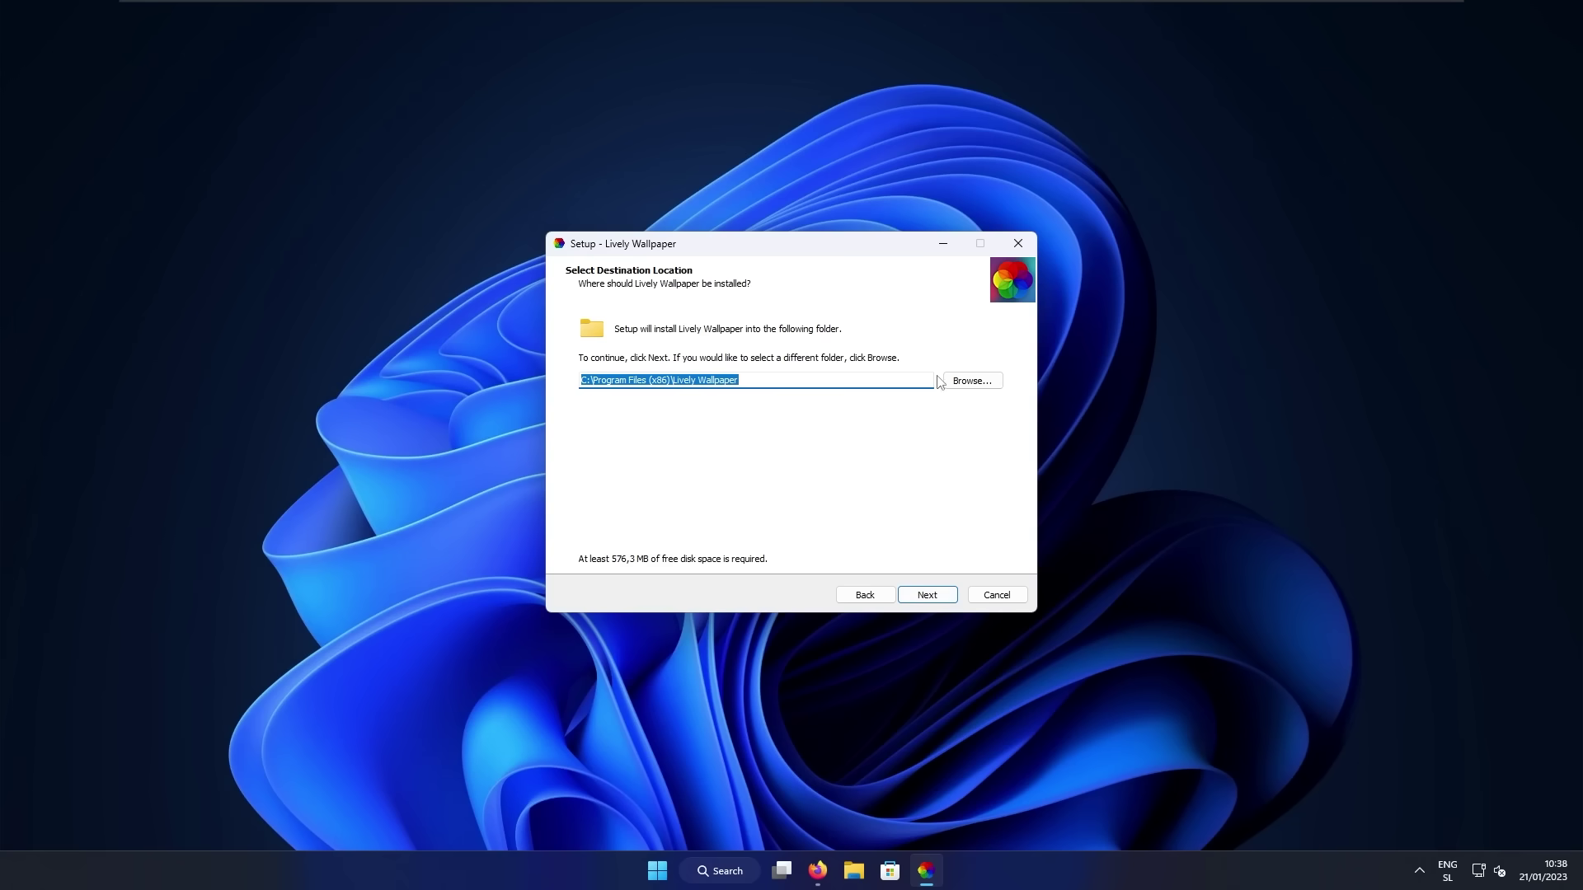
Browse the installation folders and confirm C:\Program Files (x86)\Lively Wallpaper as the destination
click(981, 381)
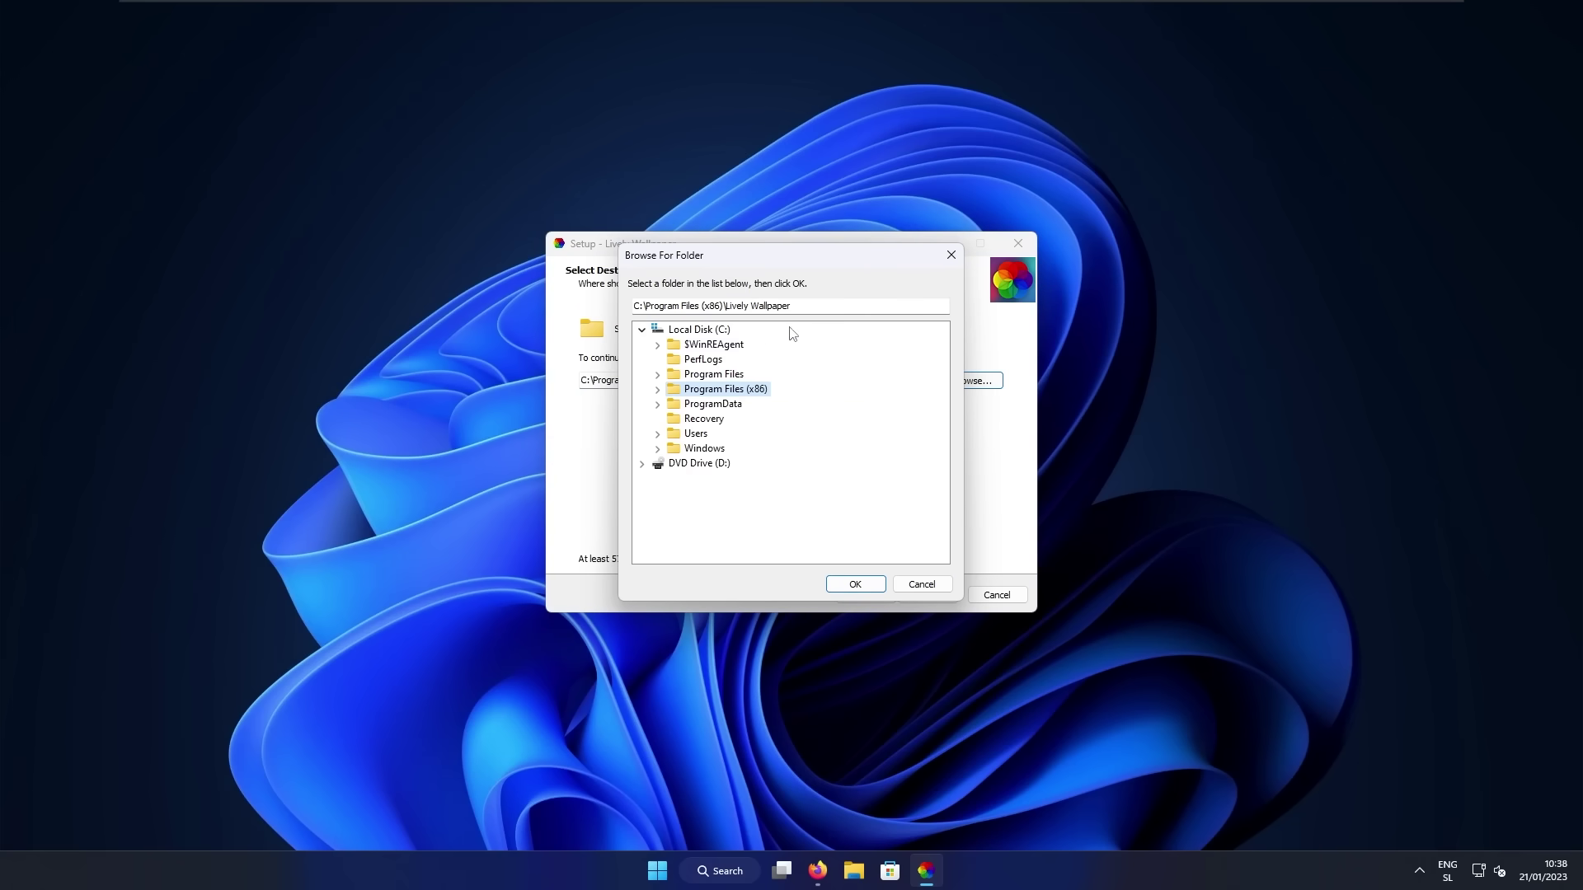
click(857, 586)
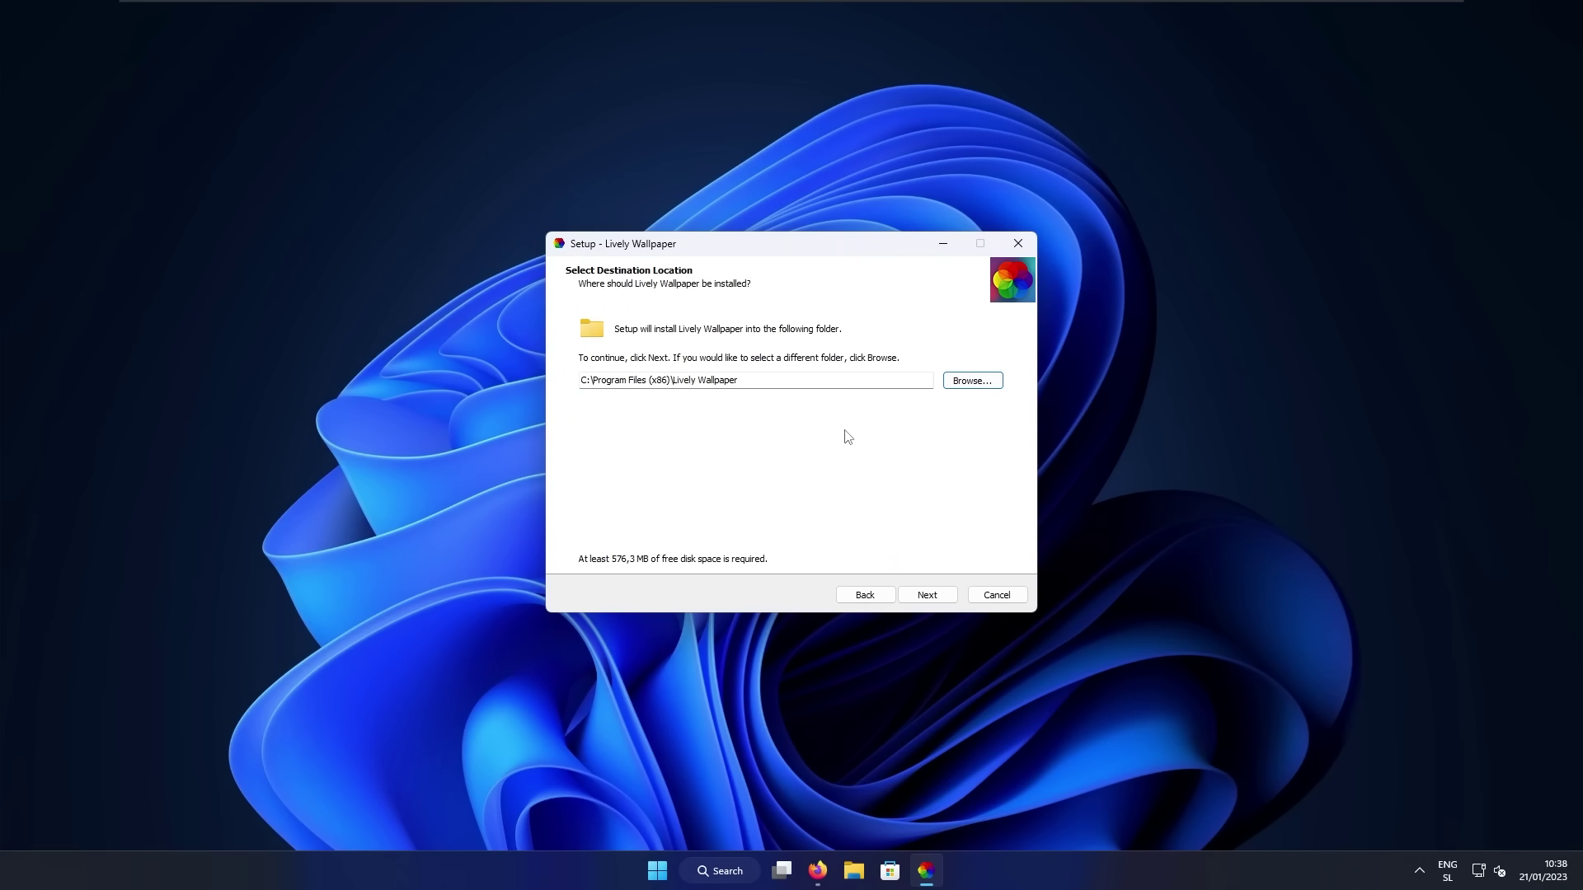
click(928, 595)
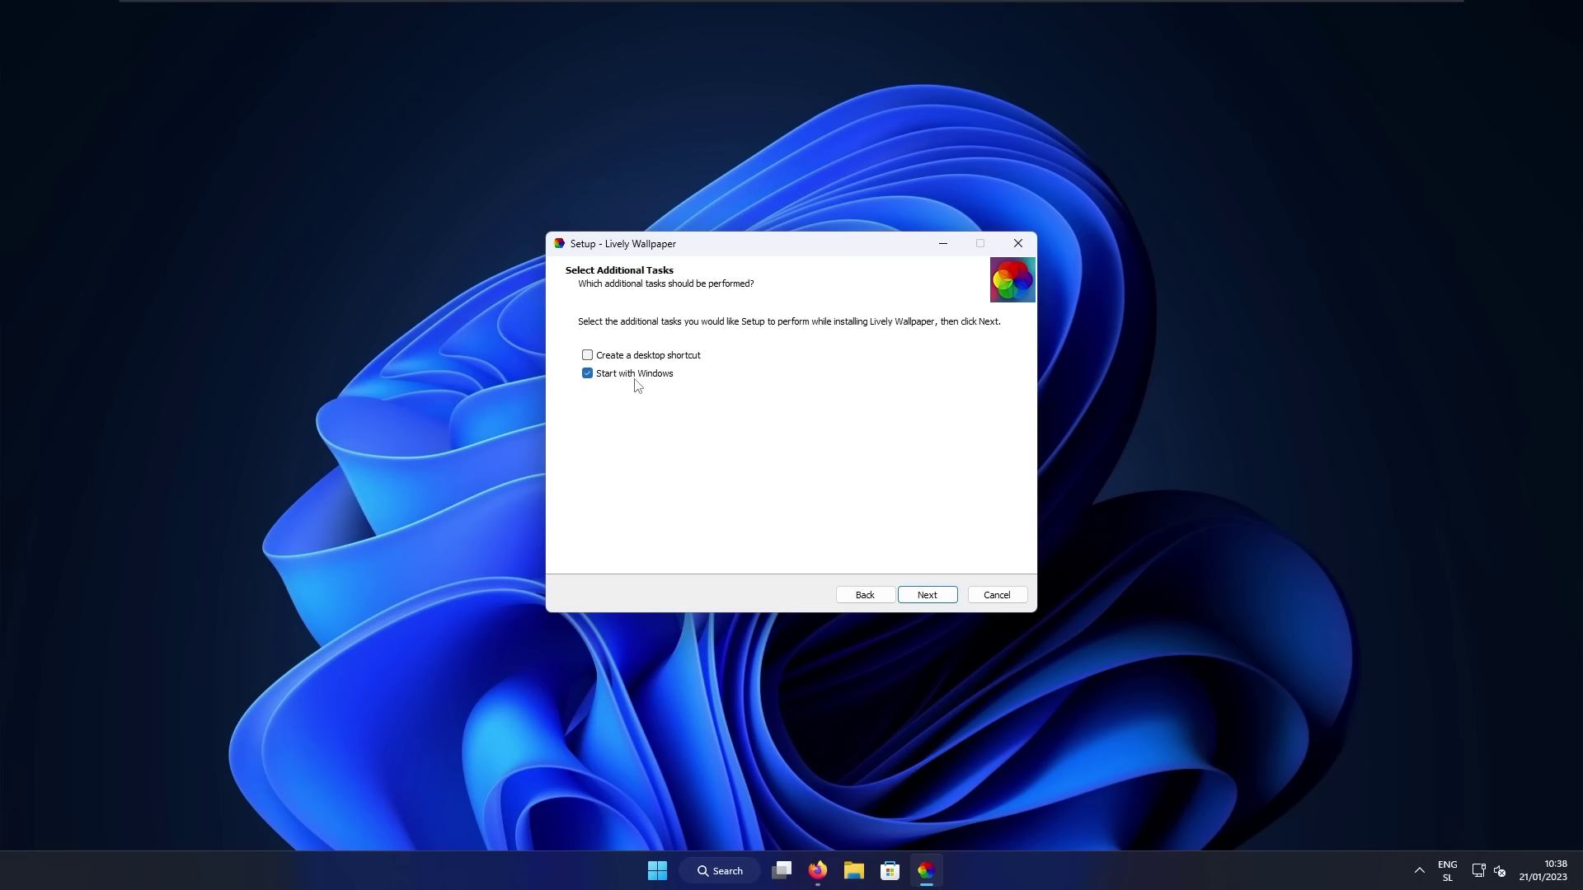
Install Lively Wallpaper with Start with Windows enabled and no desktop shortcut, and finish setup by launching the program
click(928, 595)
click(924, 595)
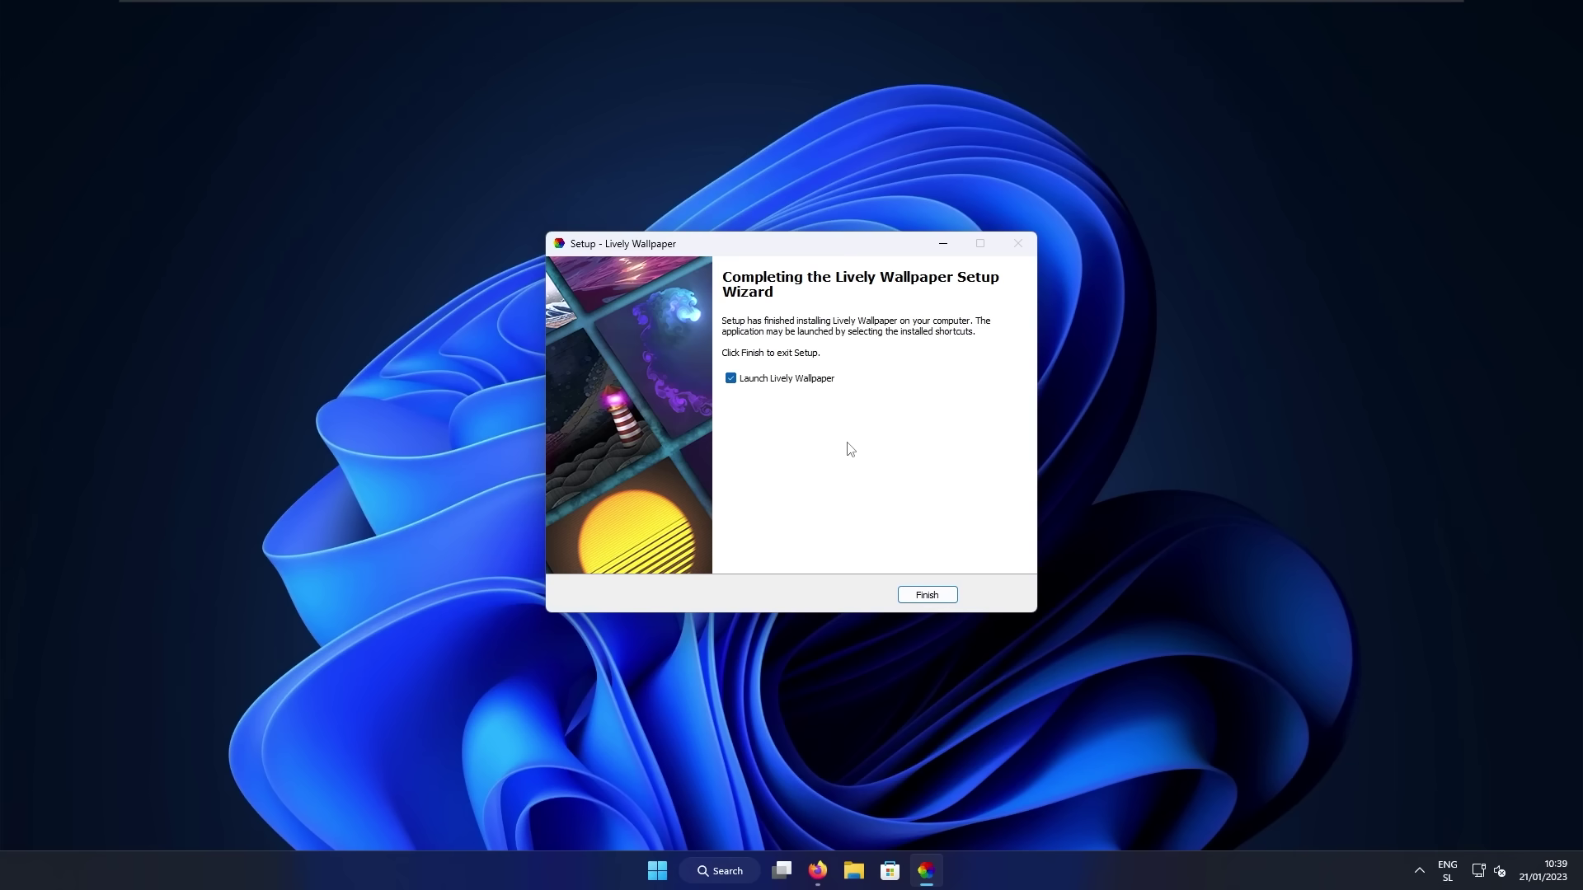
click(920, 597)
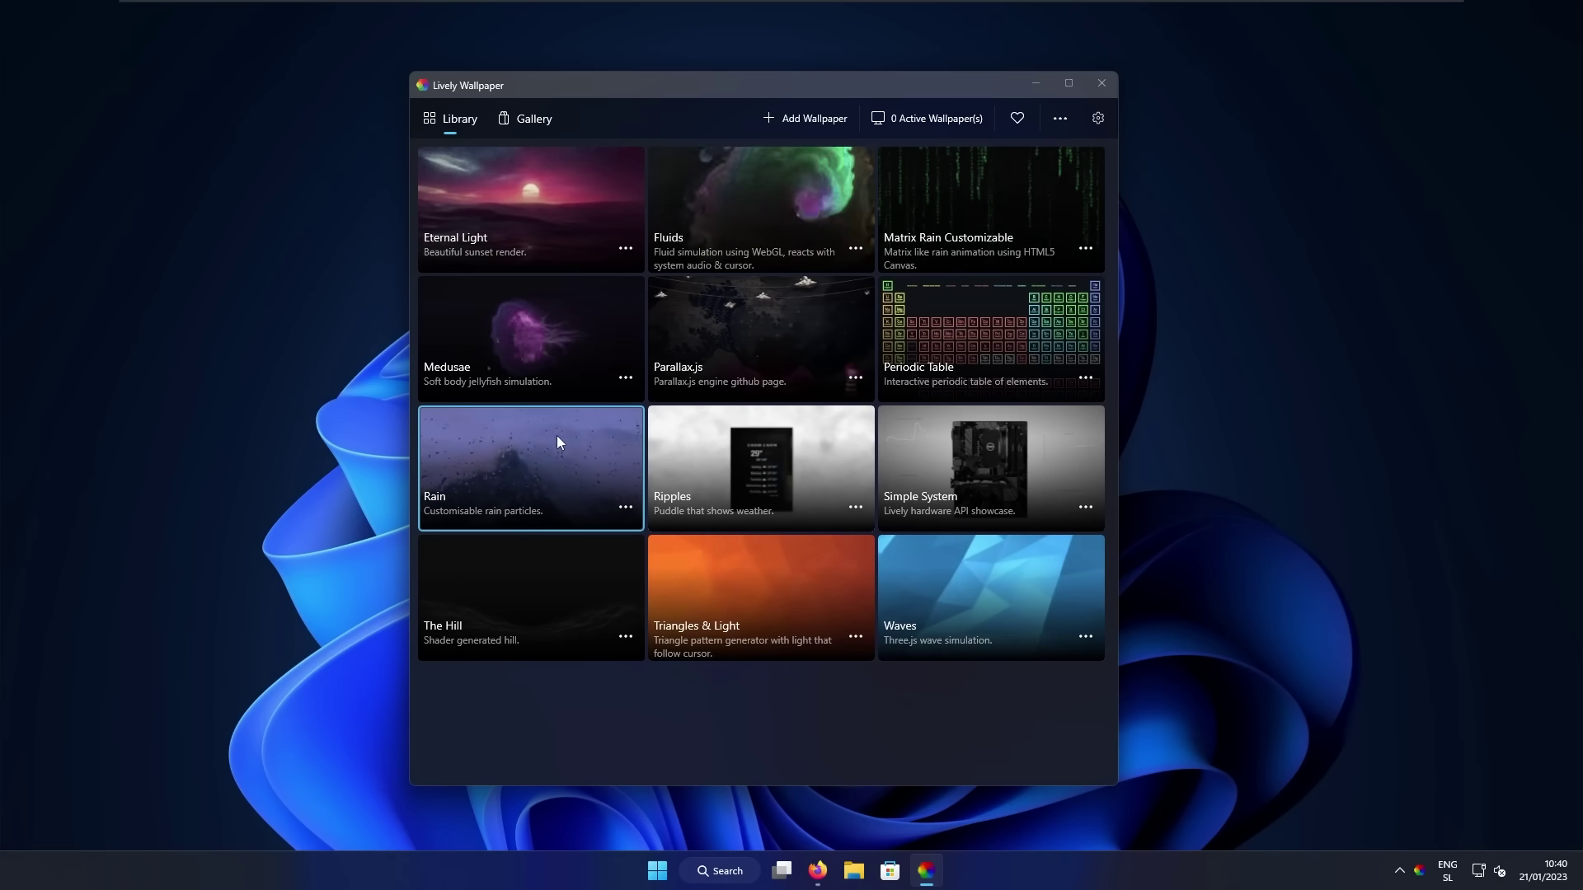
Apply the Rain wallpaper to the desktop and raise its Brightness almost to the maximum in its customisation settings
click(582, 459)
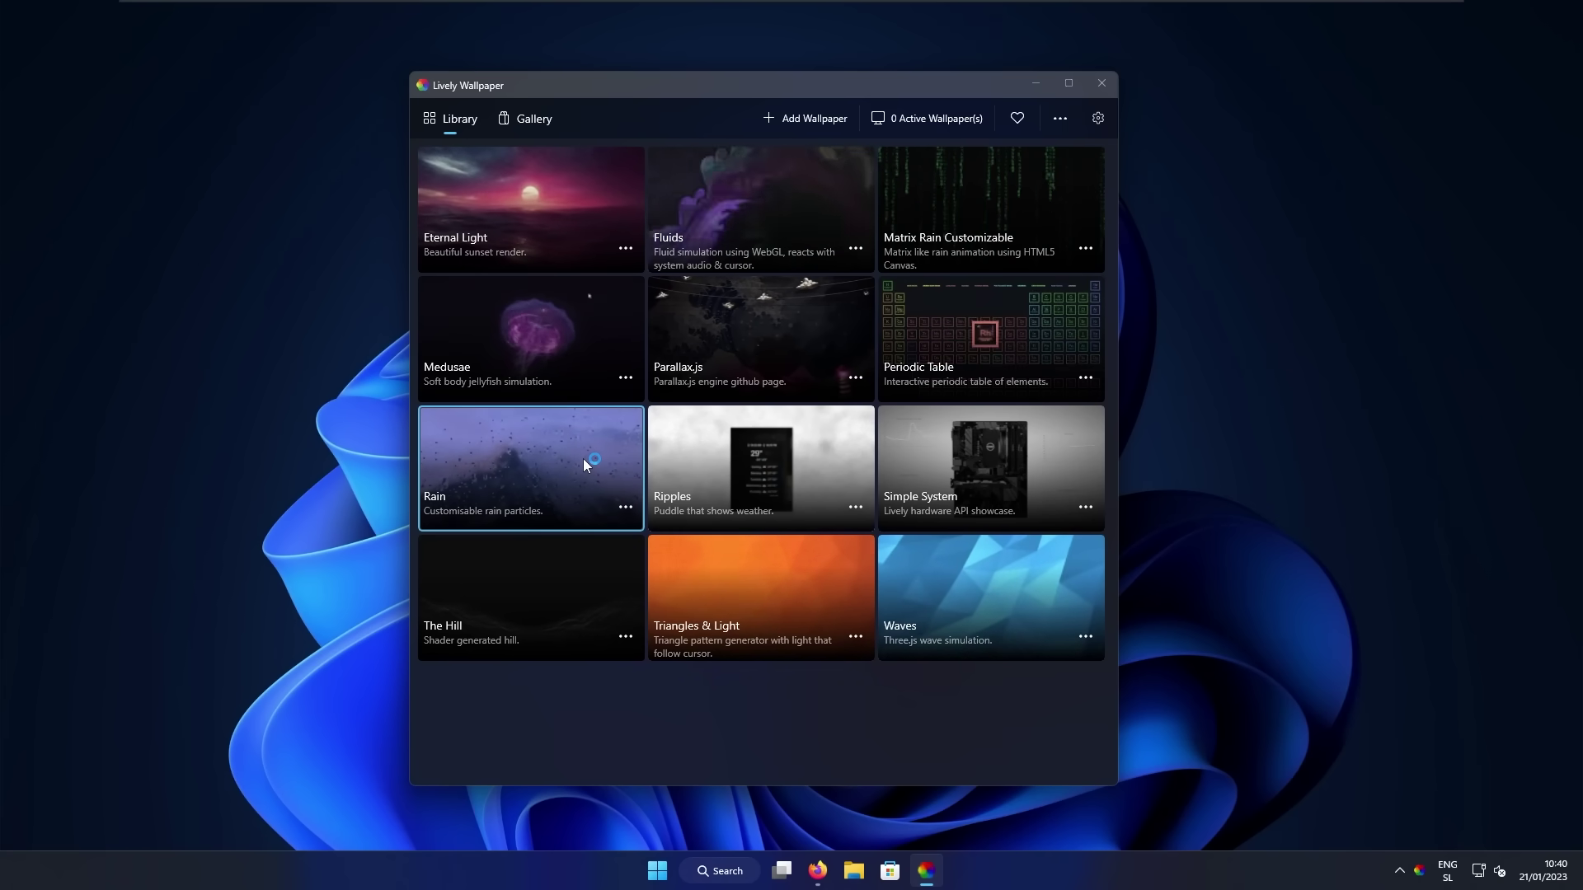
click(1037, 83)
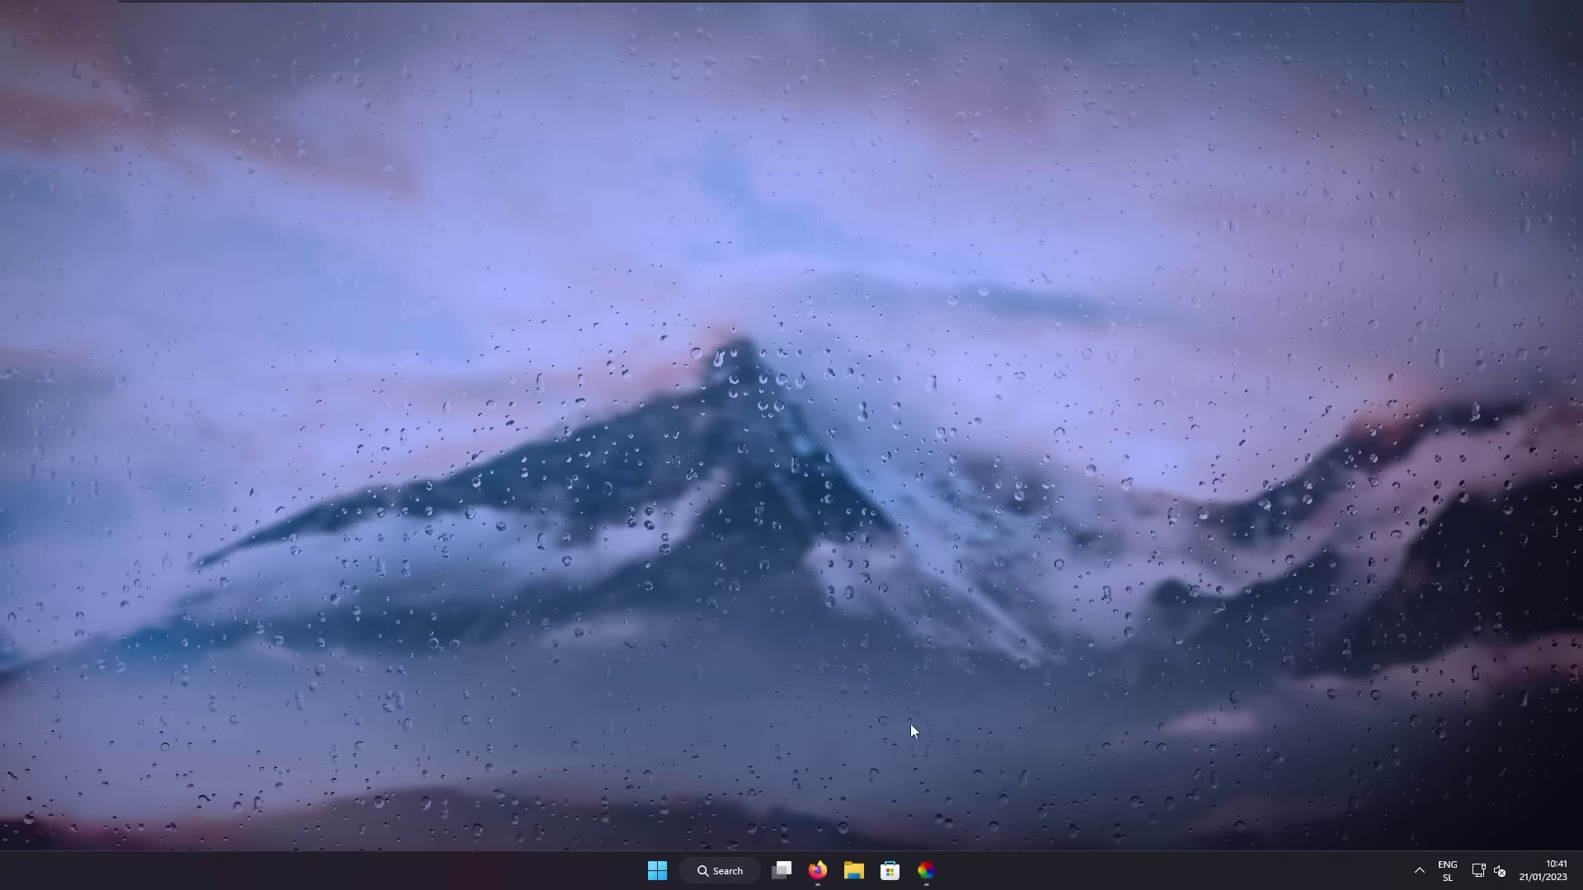
click(926, 871)
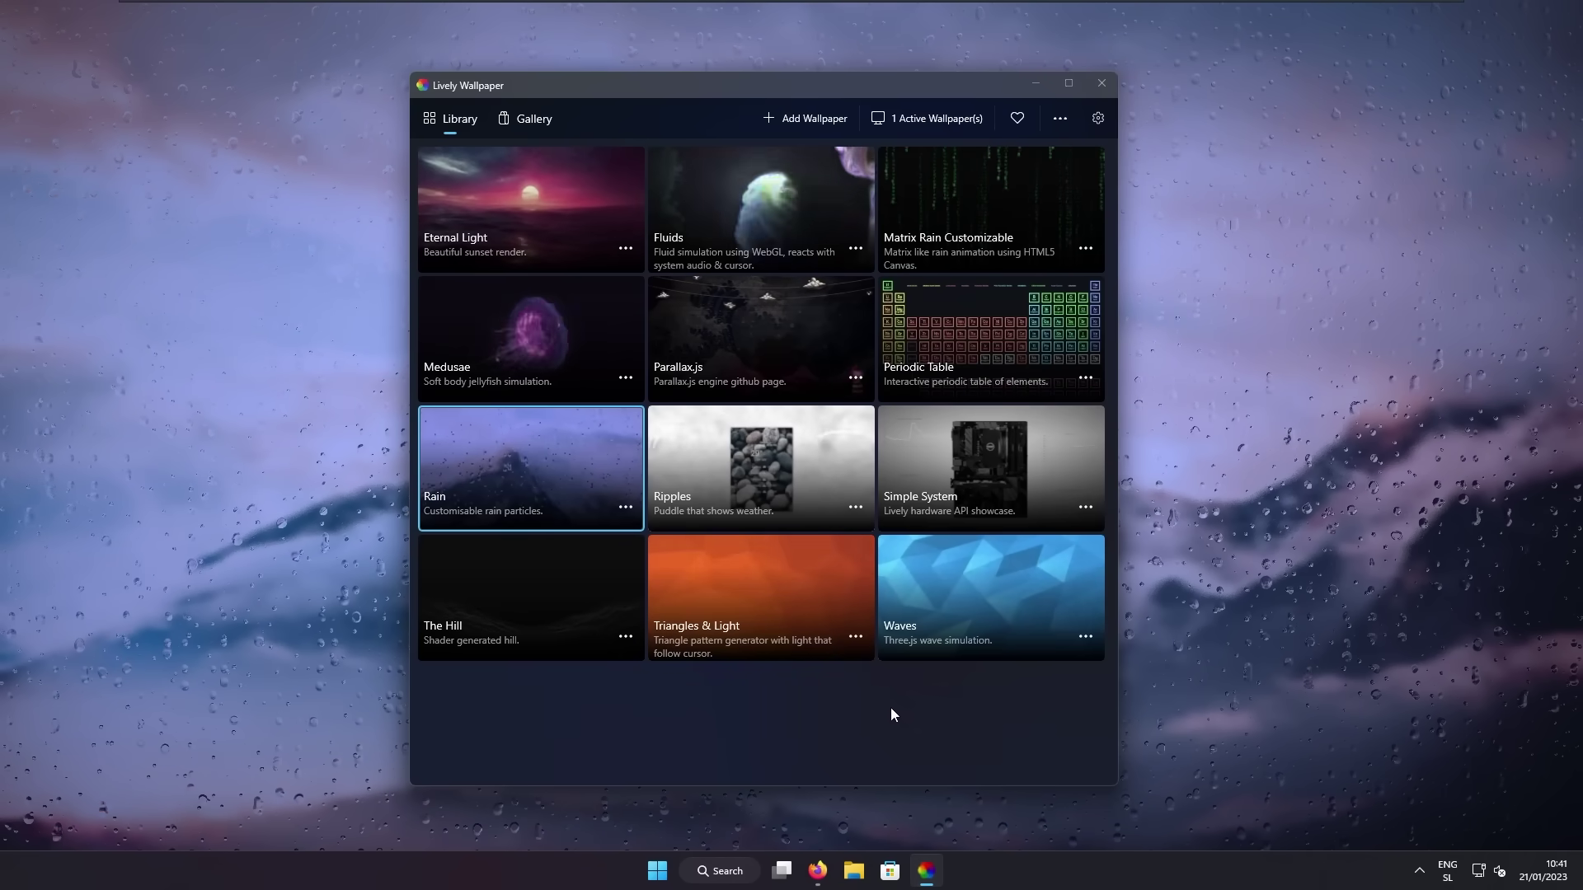
click(625, 507)
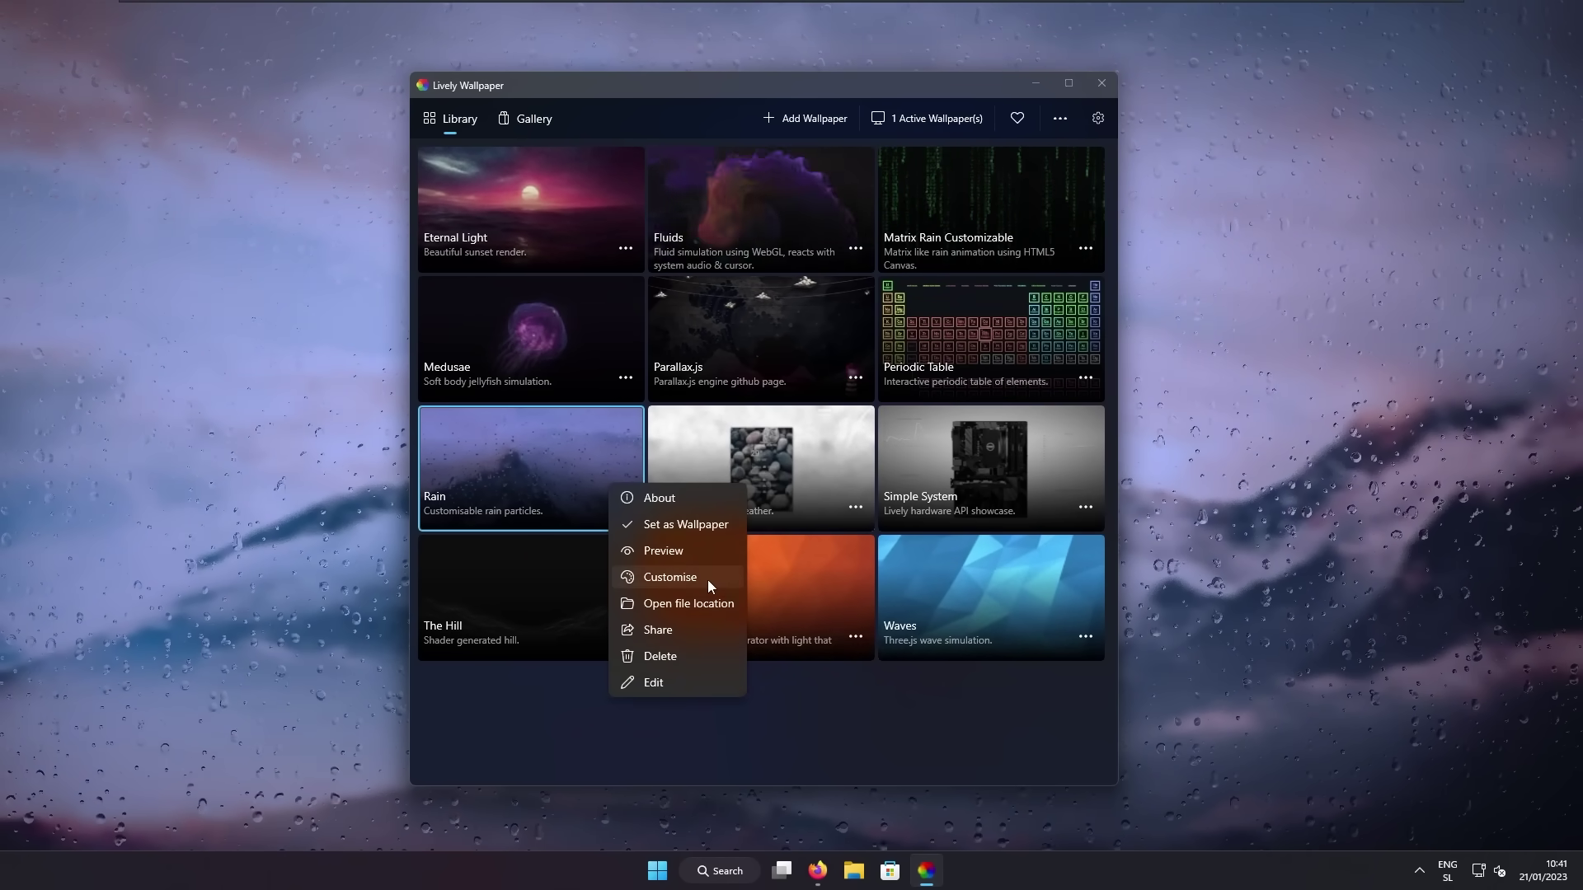
click(757, 584)
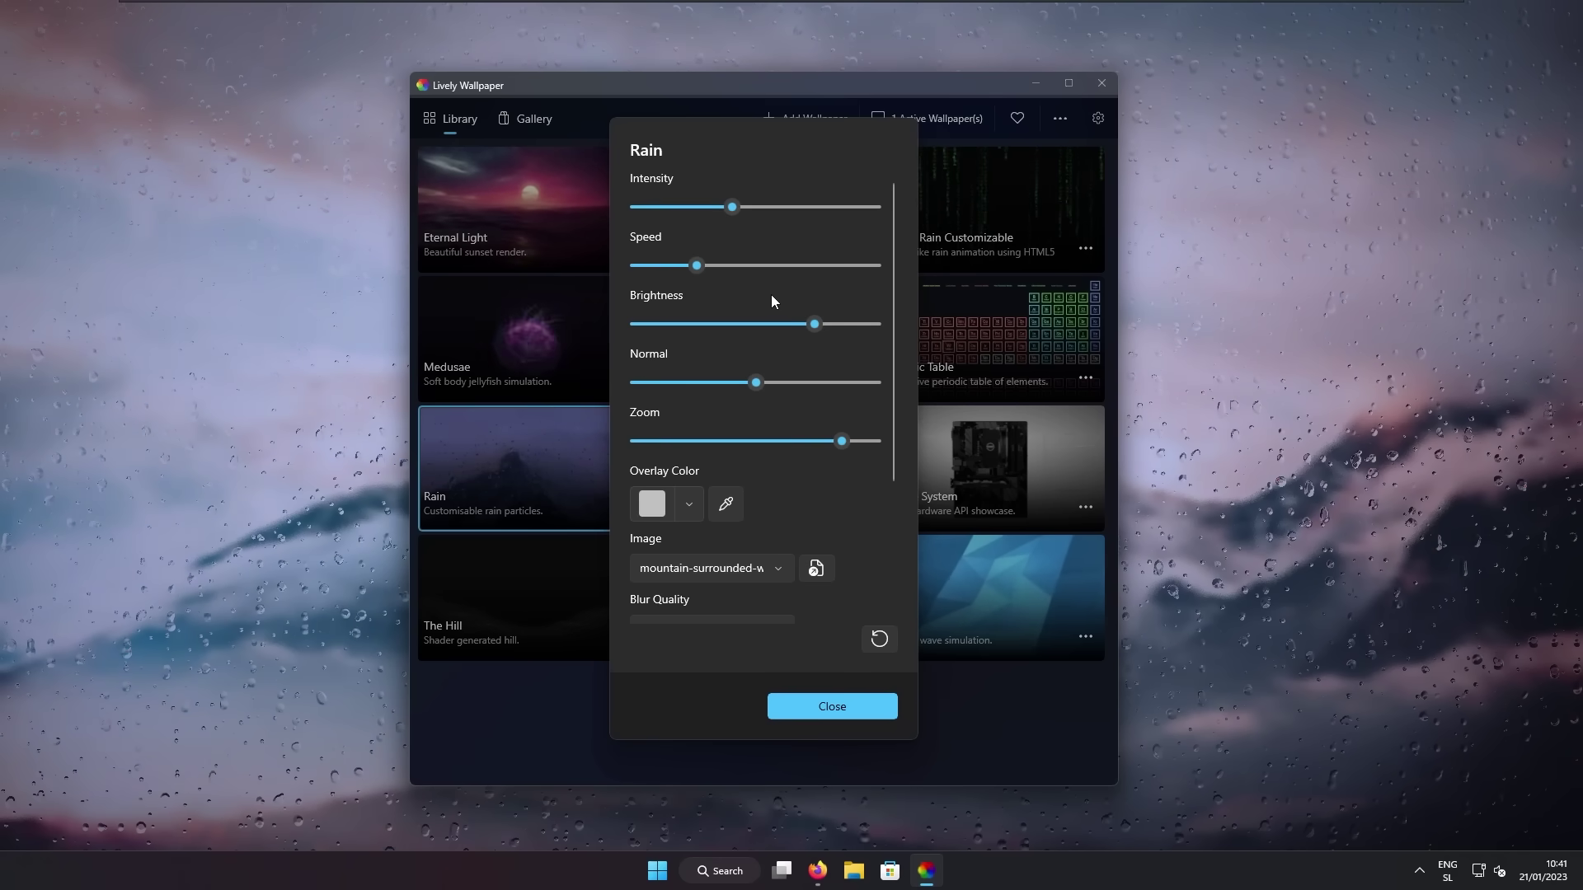
drag(816, 325, 893, 364)
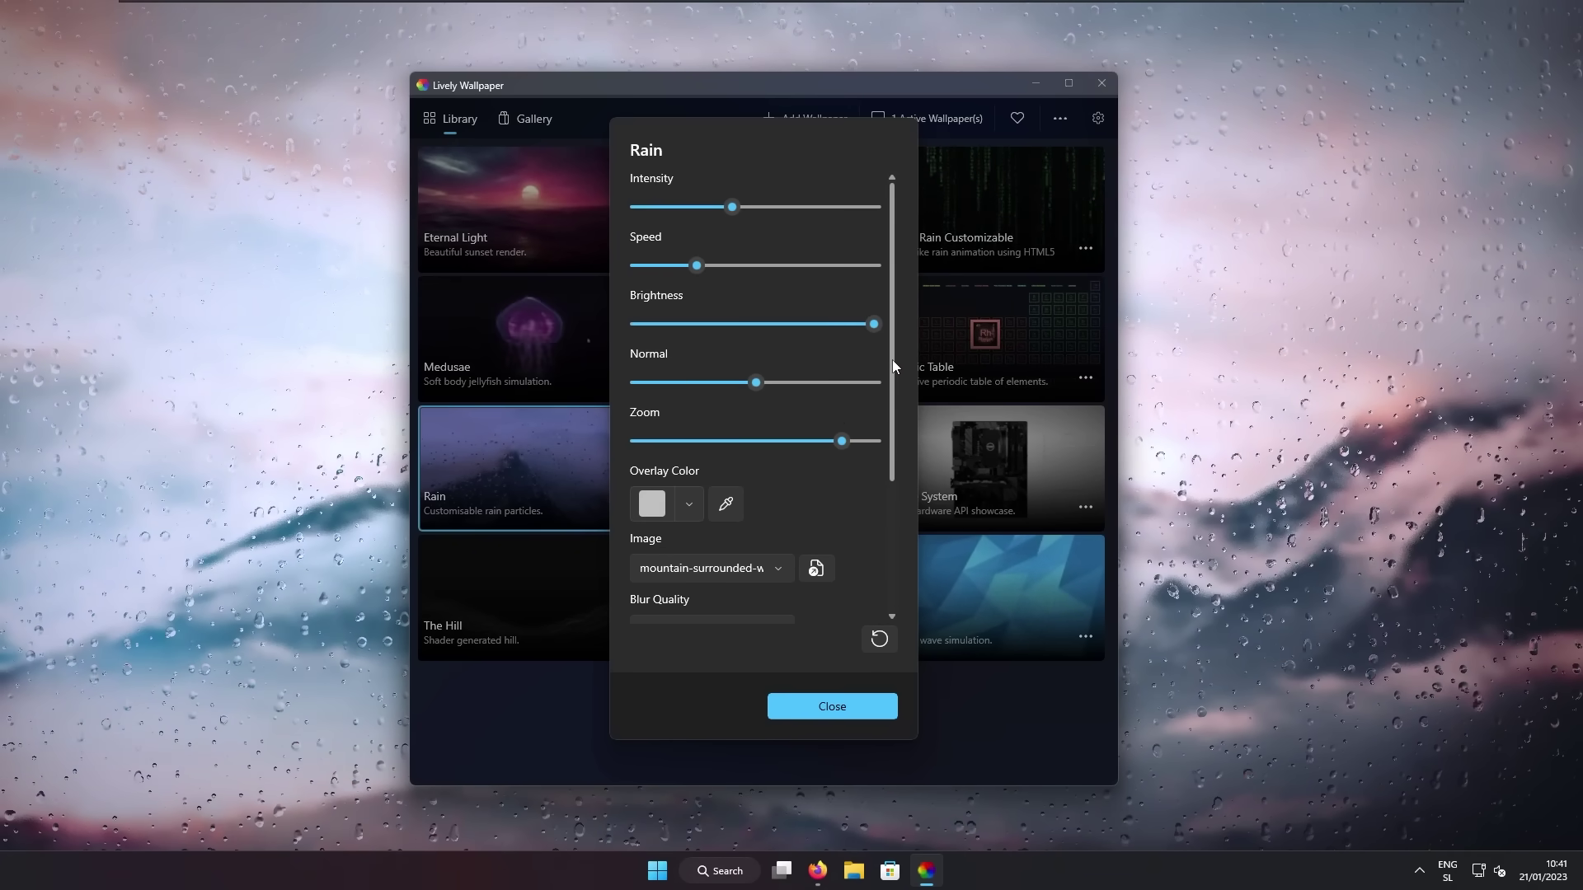
Set the Rain wallpaper's image to conifer-dawn-daylight-evergreen-167698.jpg and minimise Lively Wallpaper to show the desktop
scroll(863, 504, down, 3)
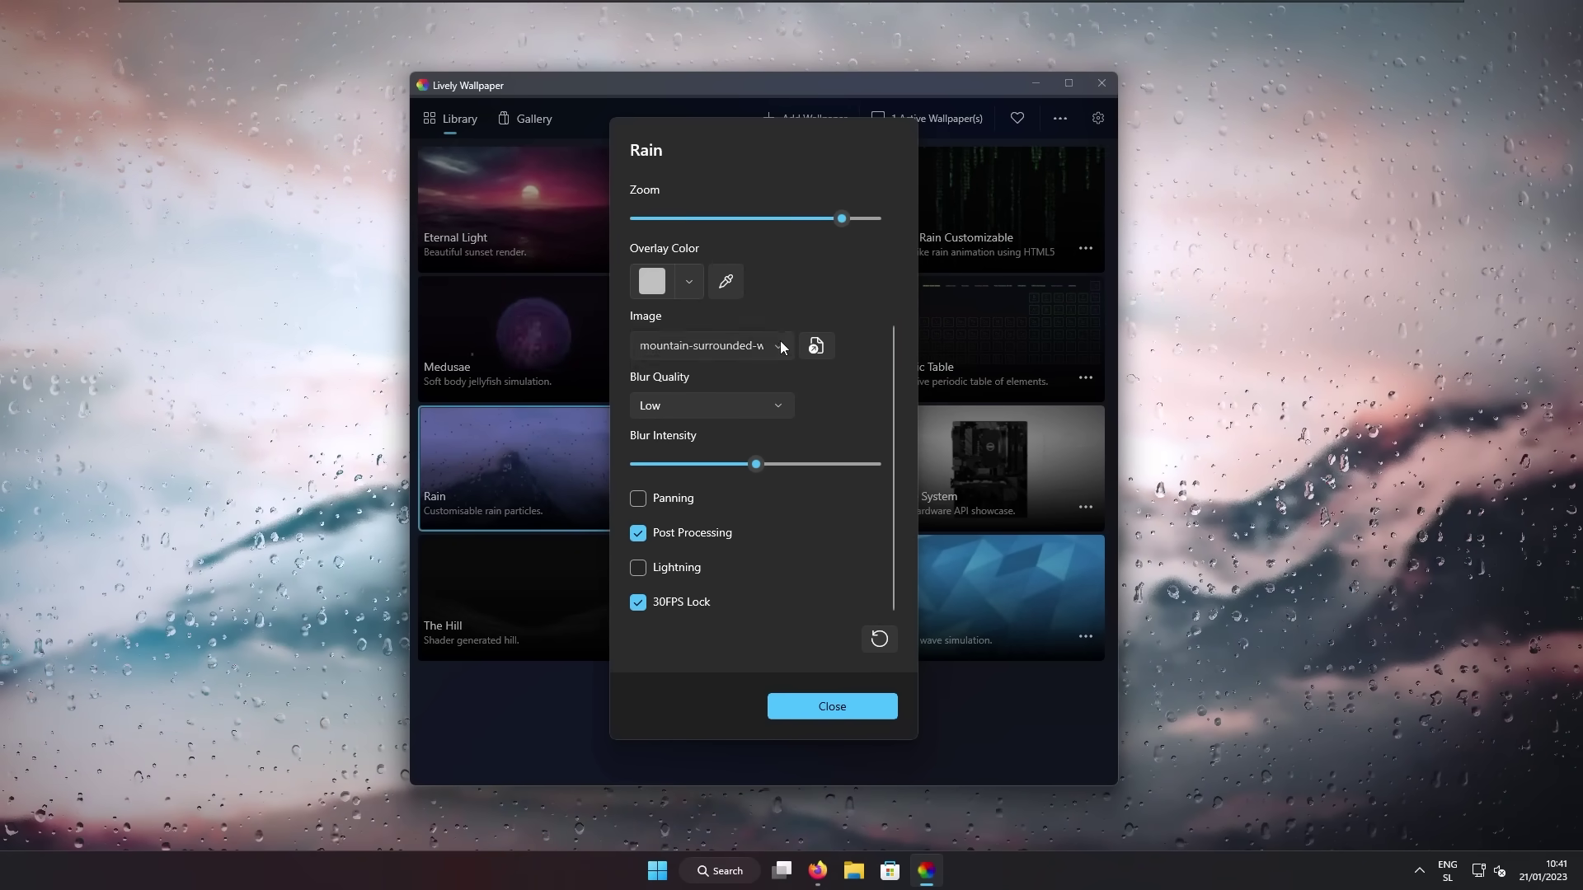
click(778, 345)
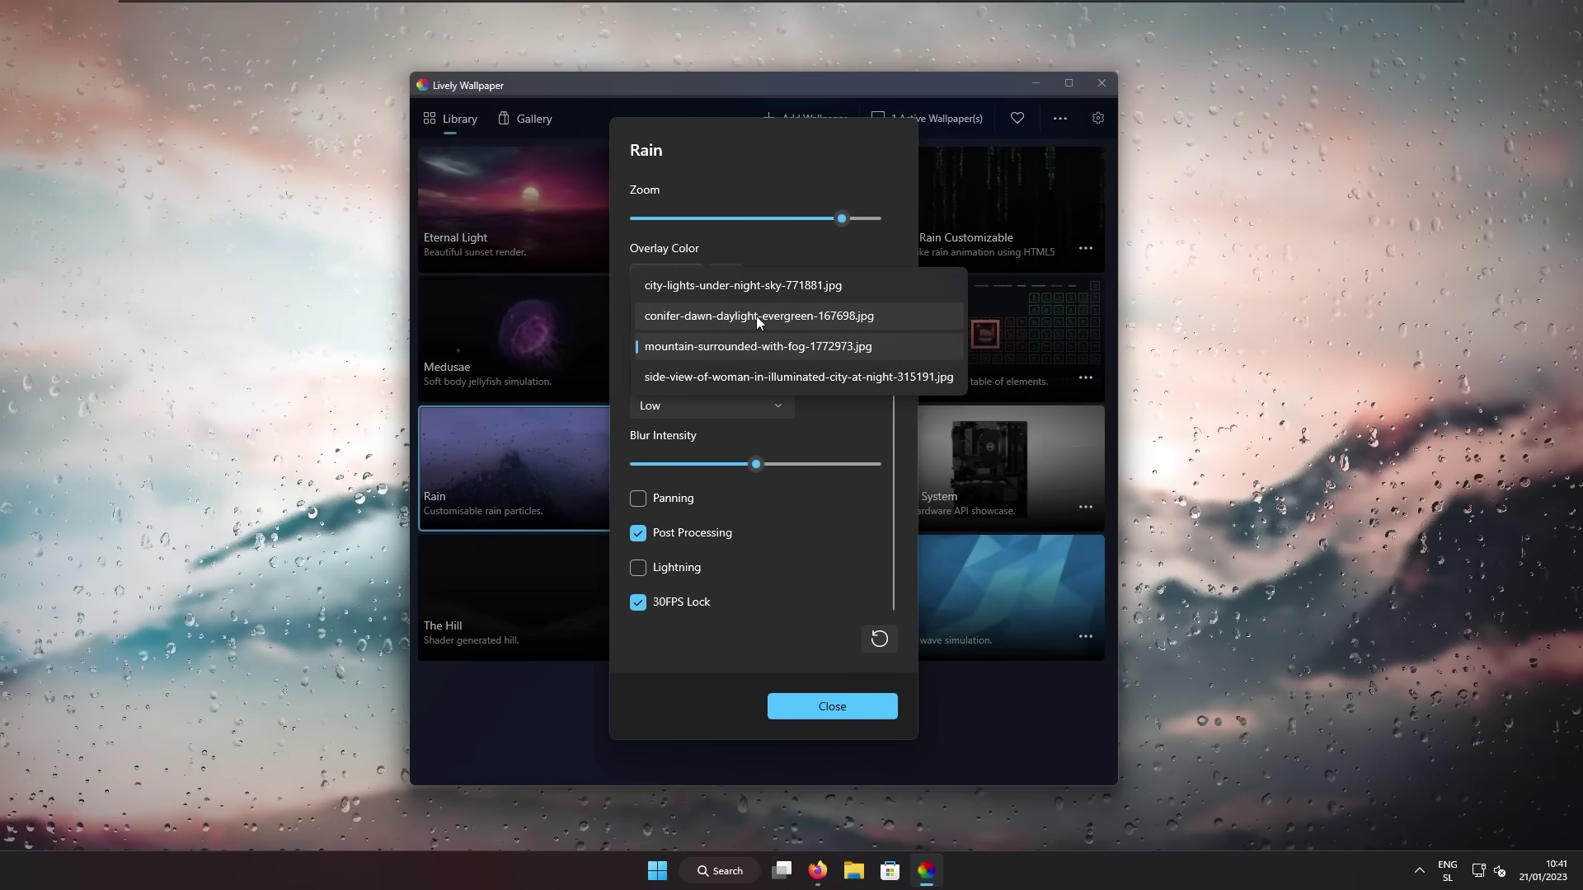
click(759, 317)
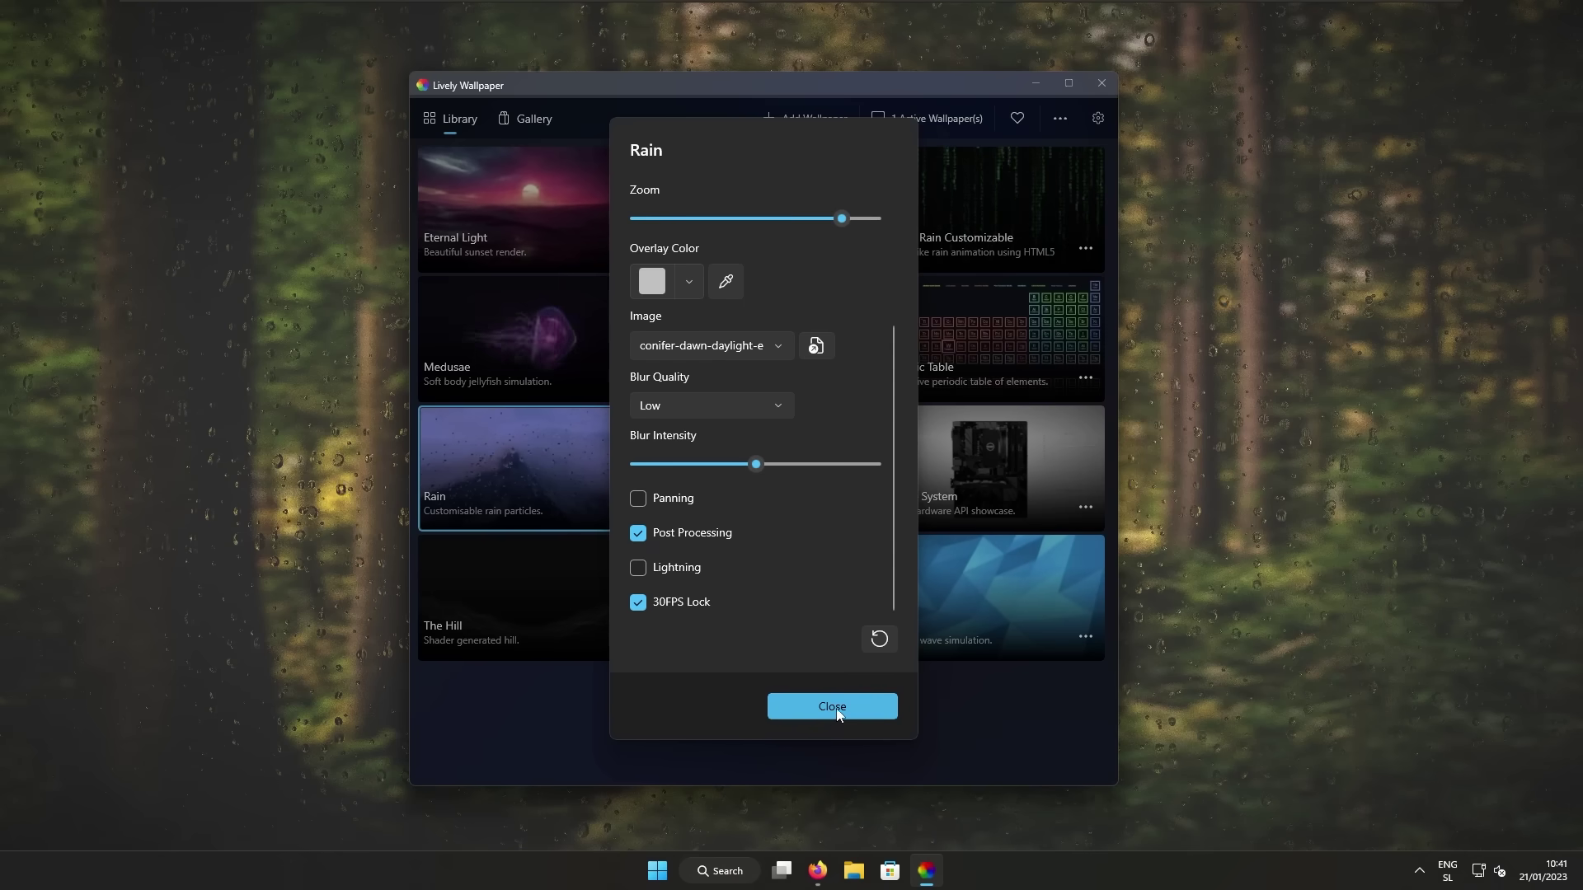
click(834, 707)
click(1033, 86)
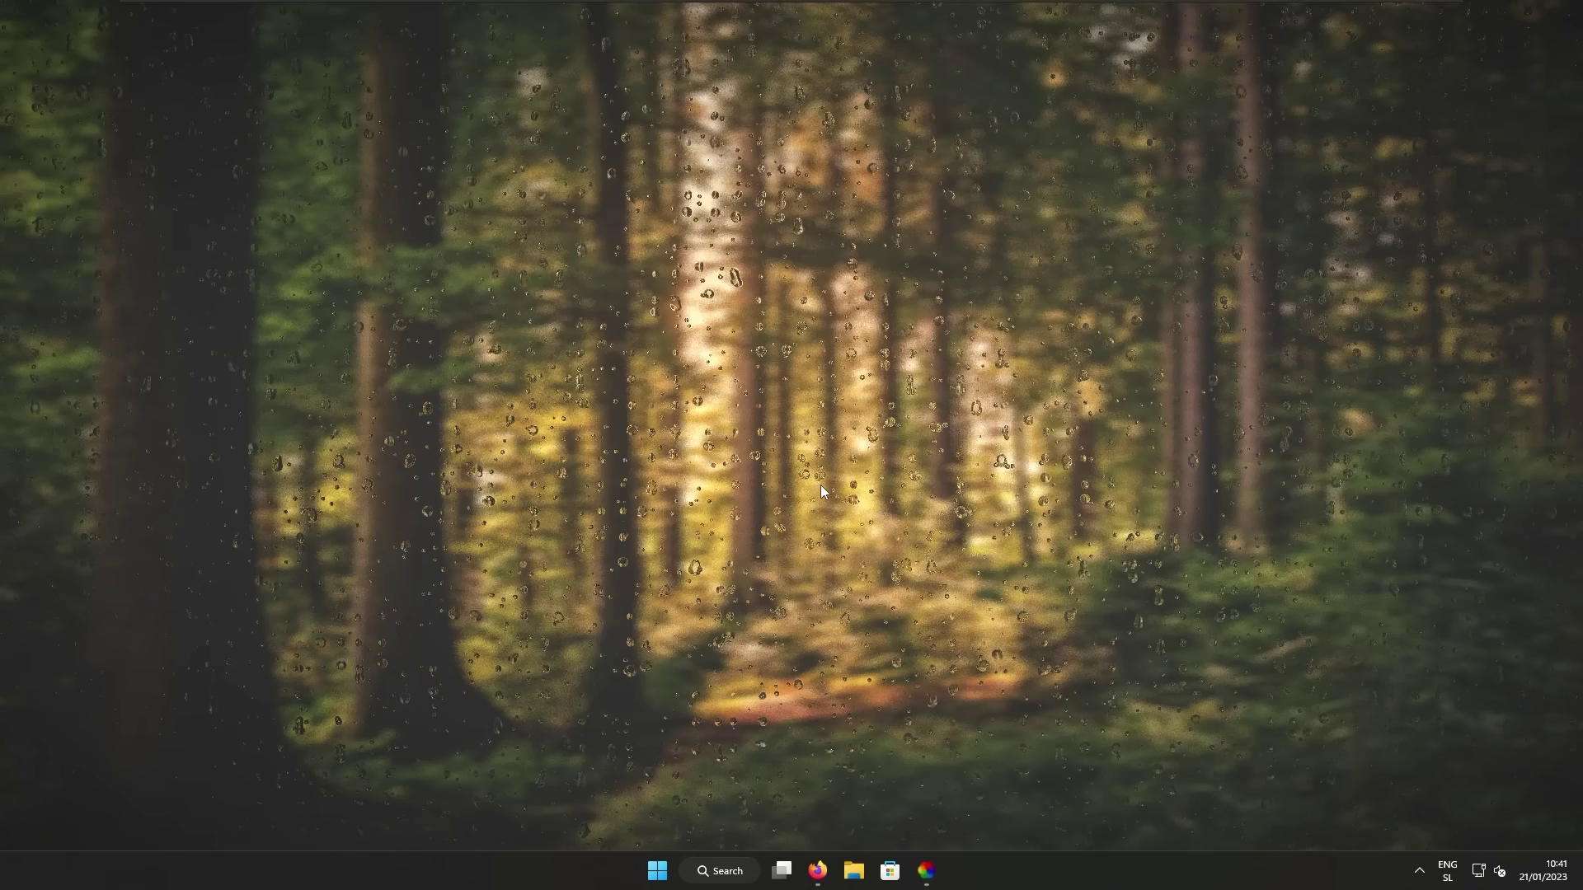
Switch to the Firefox window with the Unsplash Italia image and download the foggy mountain photo for free
mouse_move(824, 855)
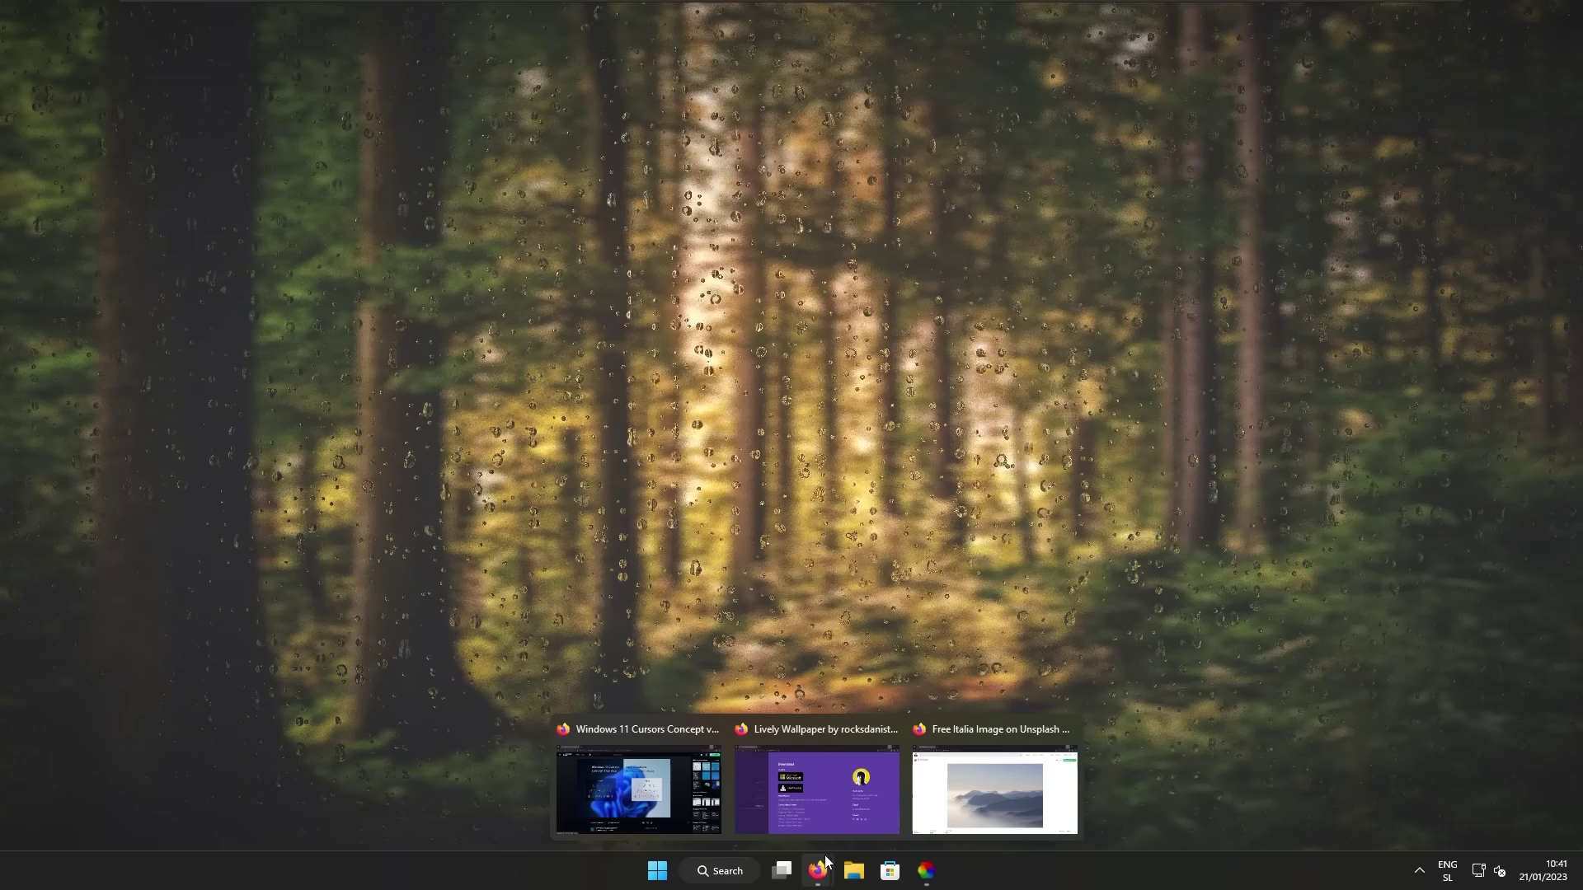
click(974, 804)
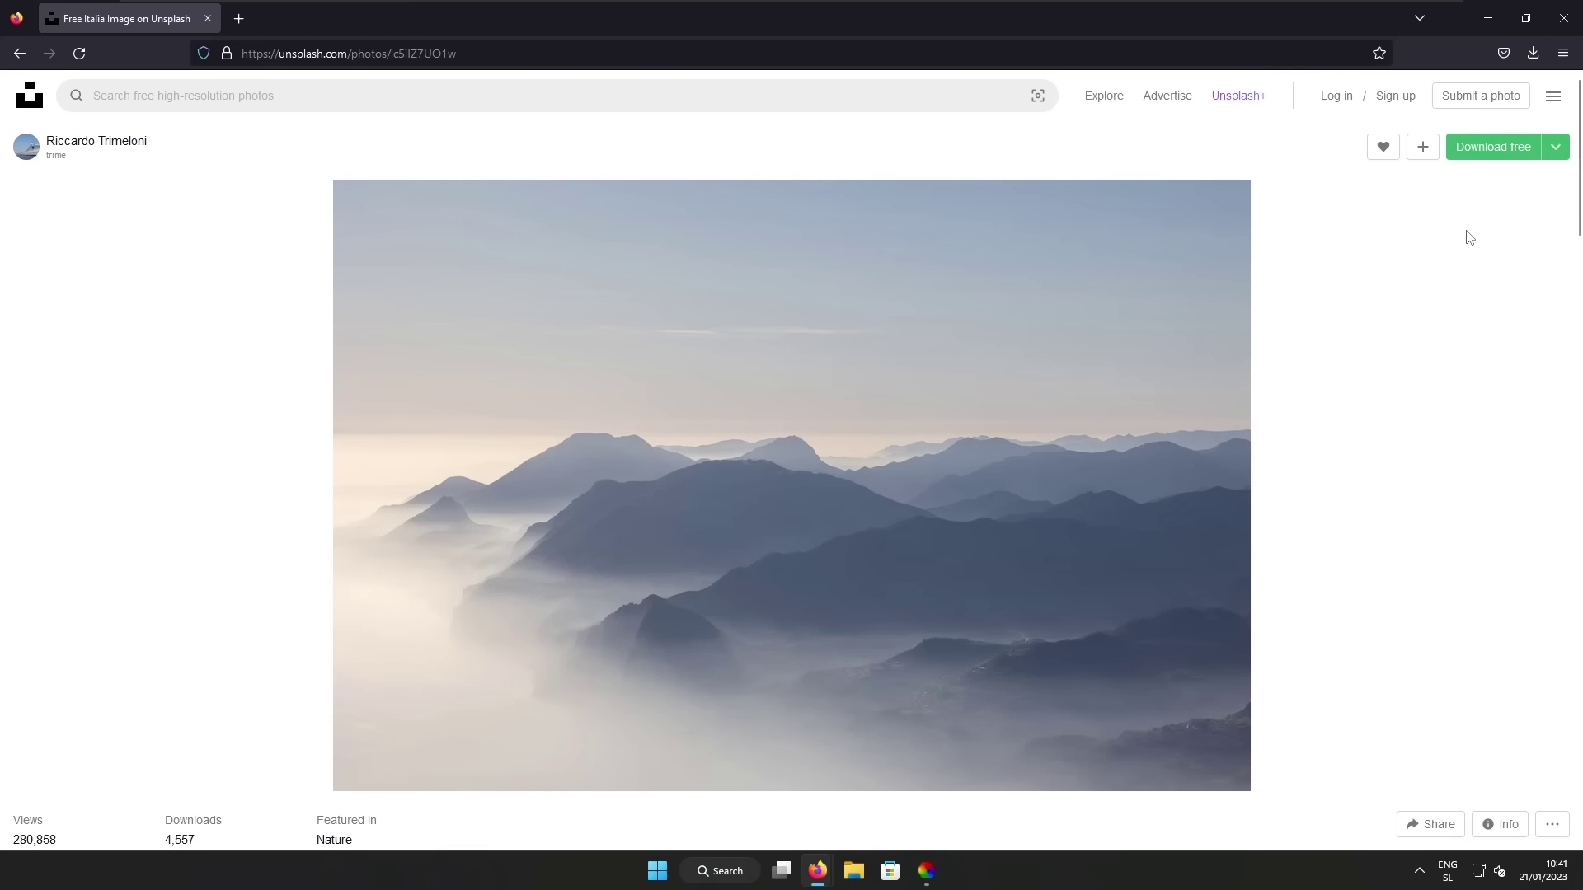
click(1496, 157)
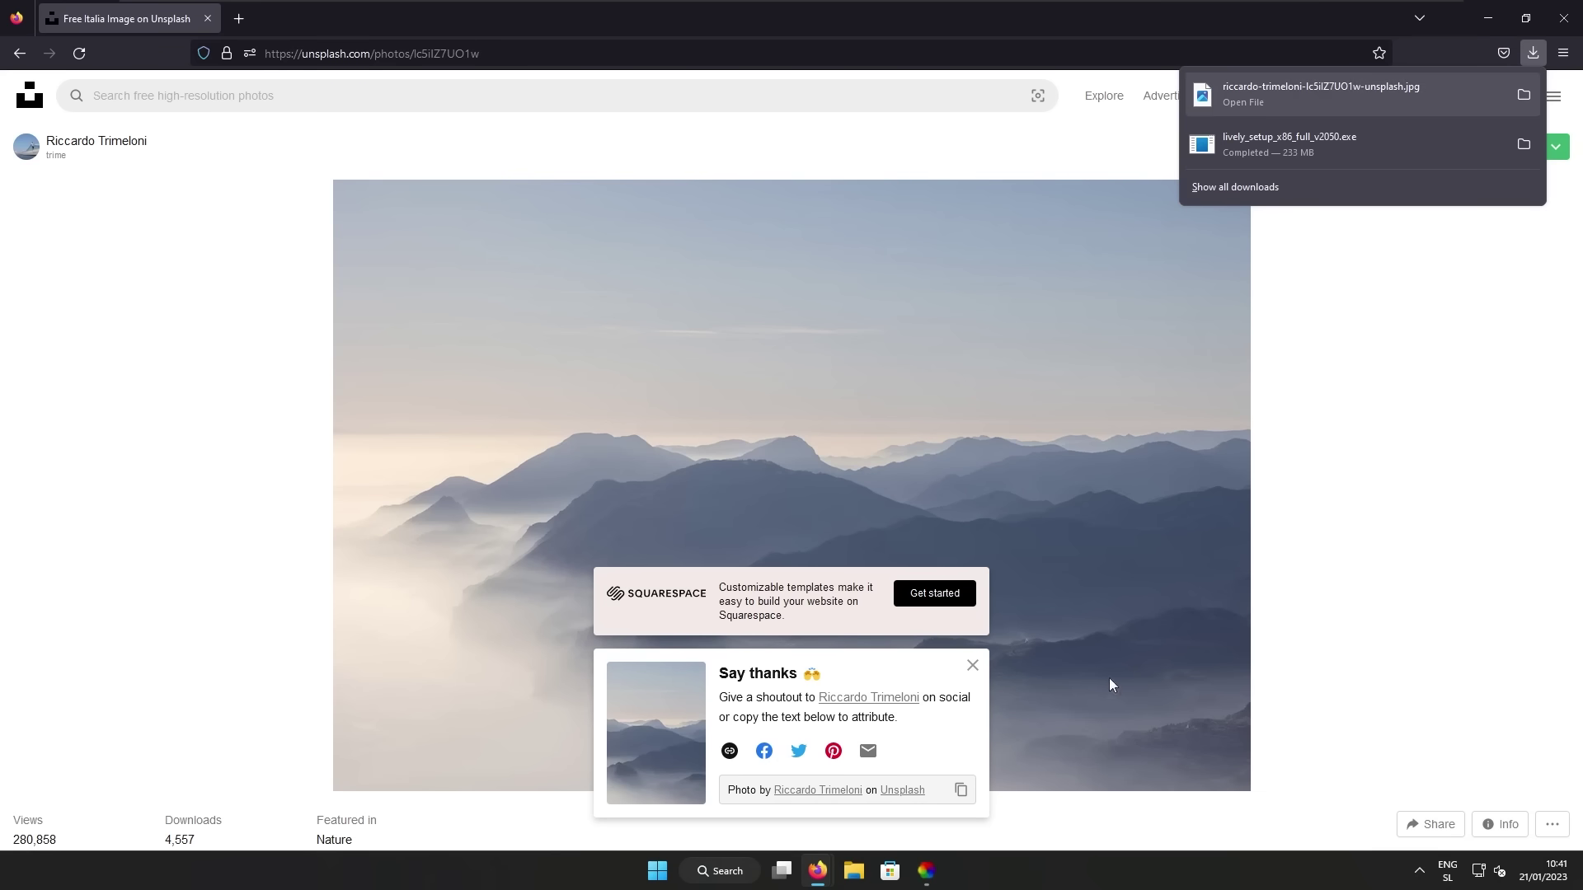
Switch back to Lively Wallpaper and replace the Rain wallpaper's image with the Unsplash JPG from the Downloads folder, then close the customisation settings
click(926, 871)
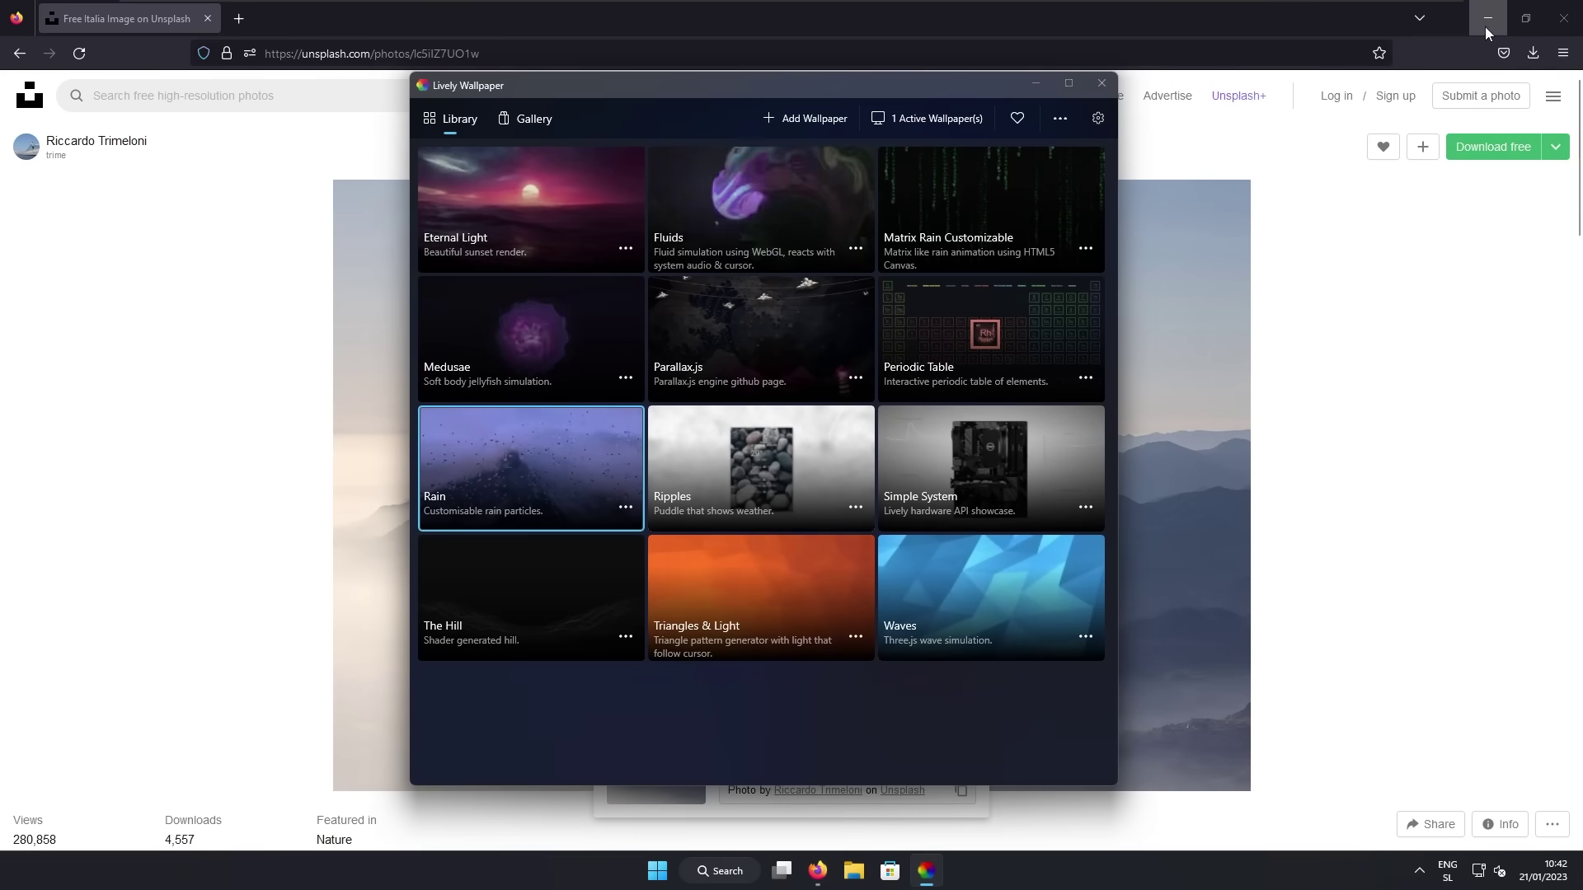
click(1486, 25)
click(626, 507)
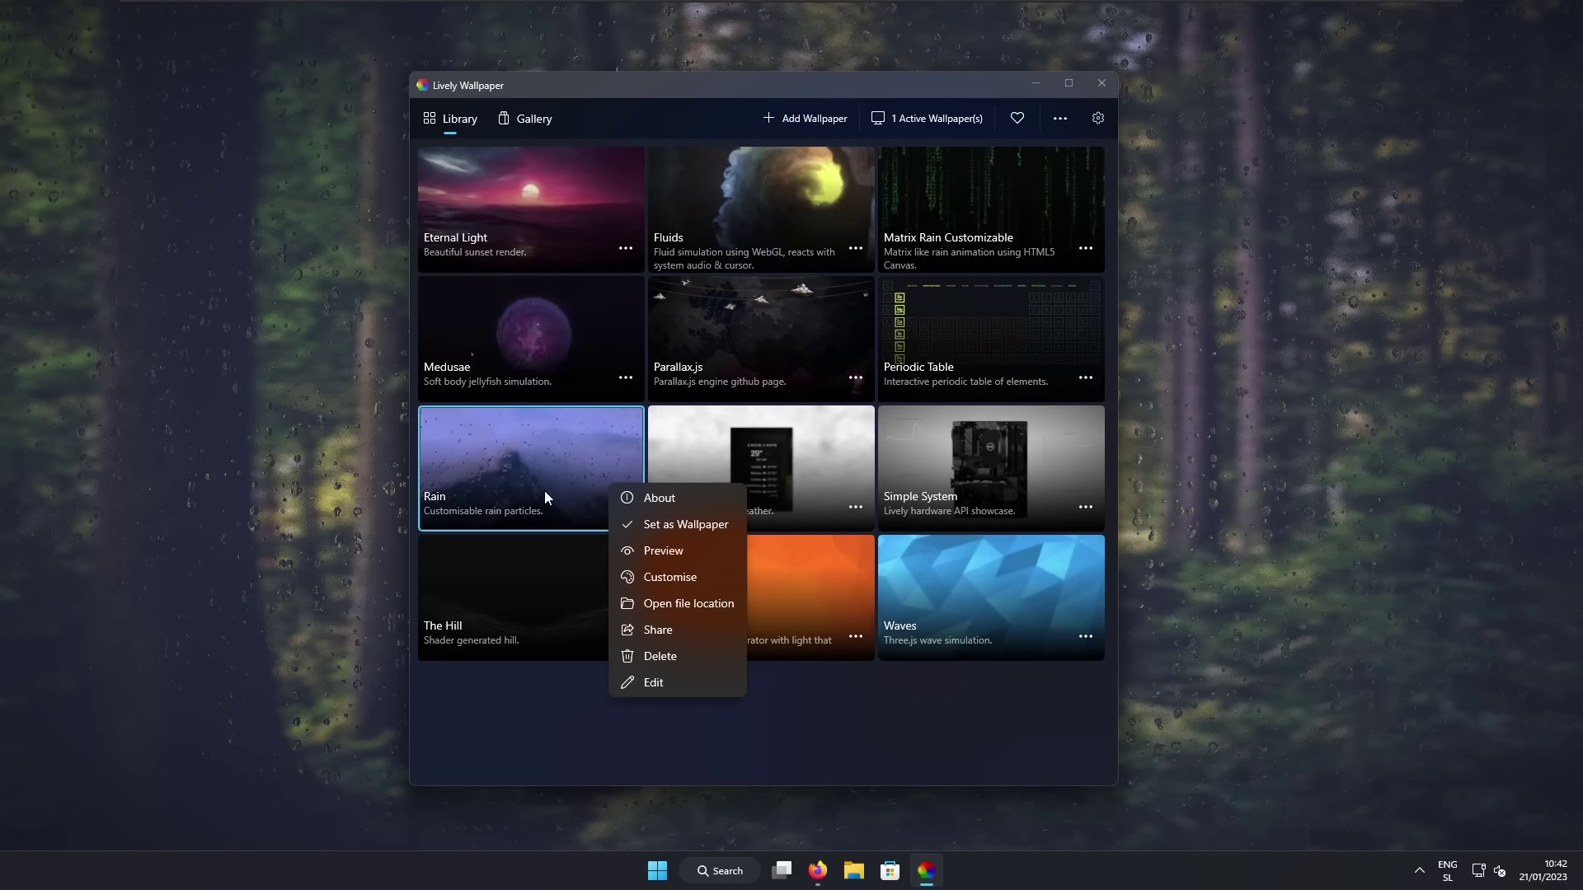
click(688, 580)
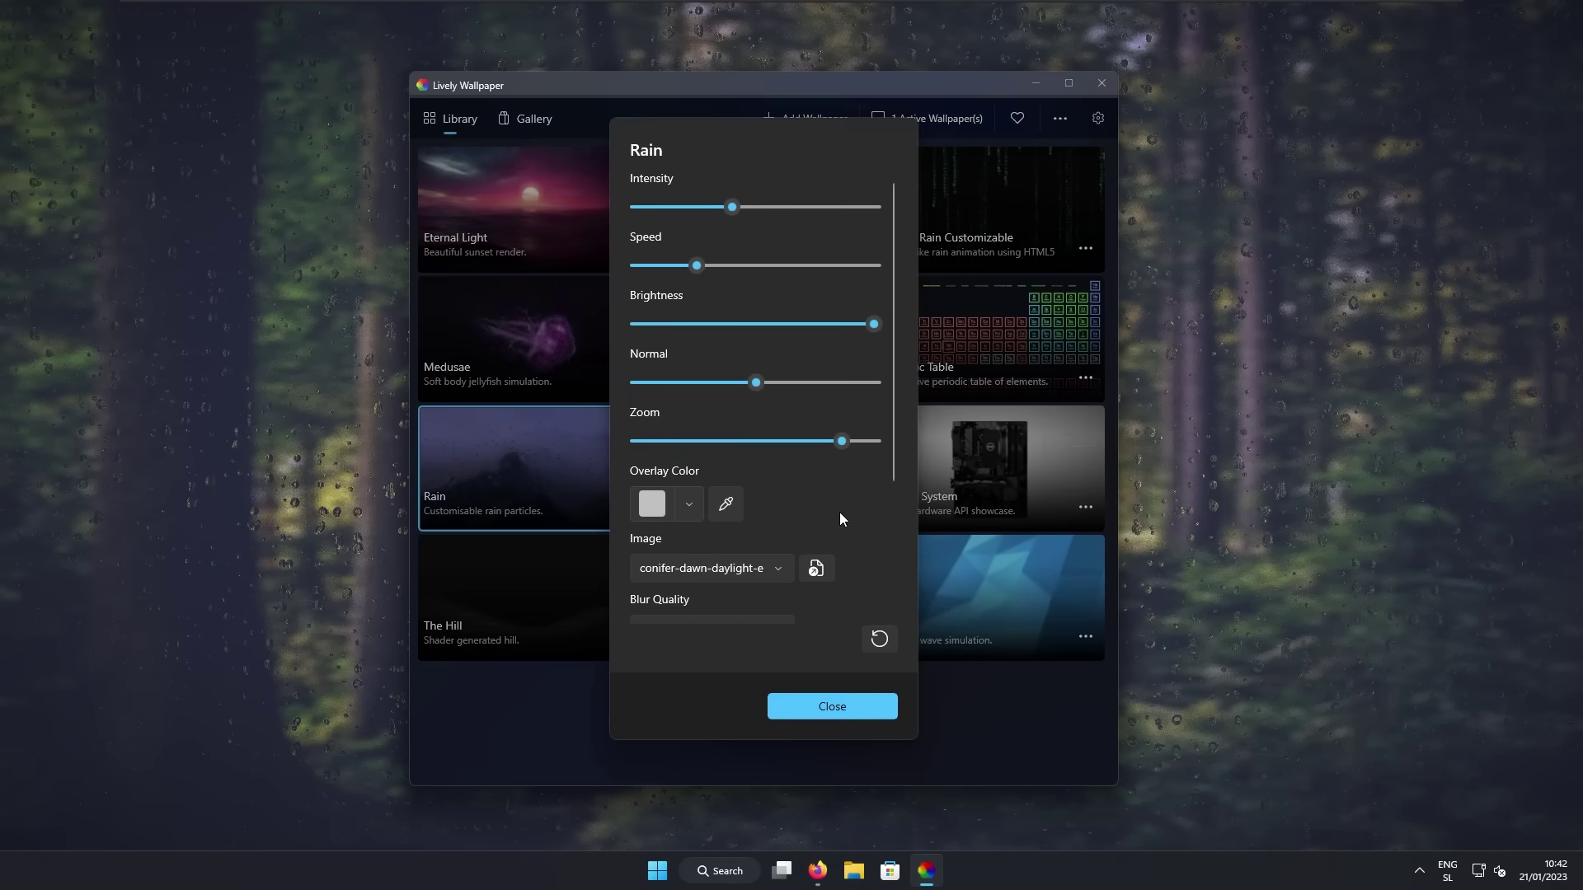
scroll(686, 482, down, 2)
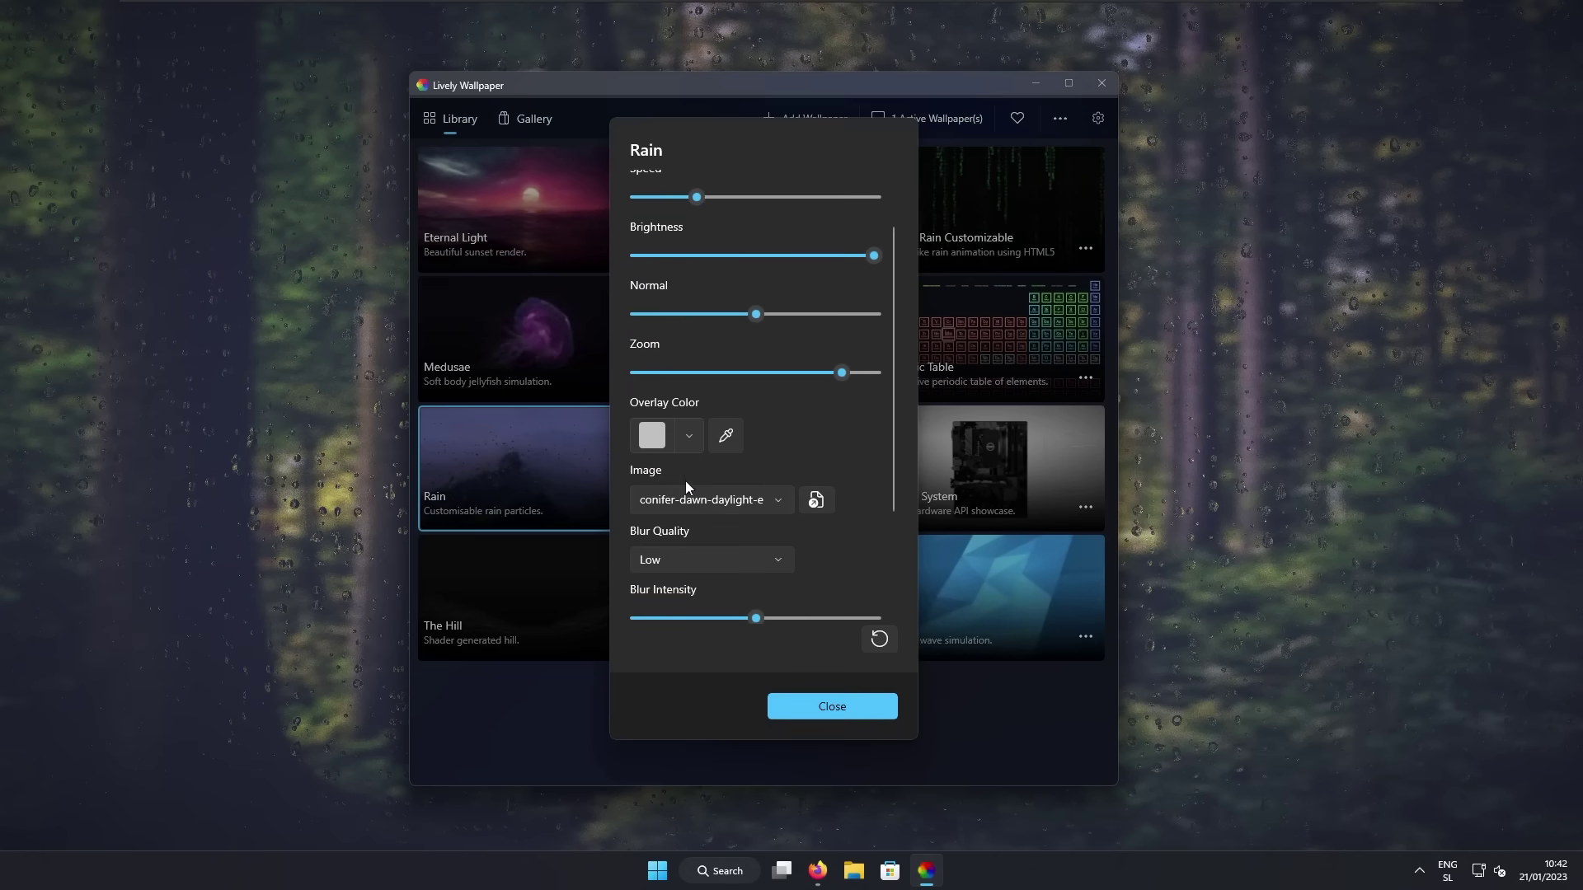
click(826, 506)
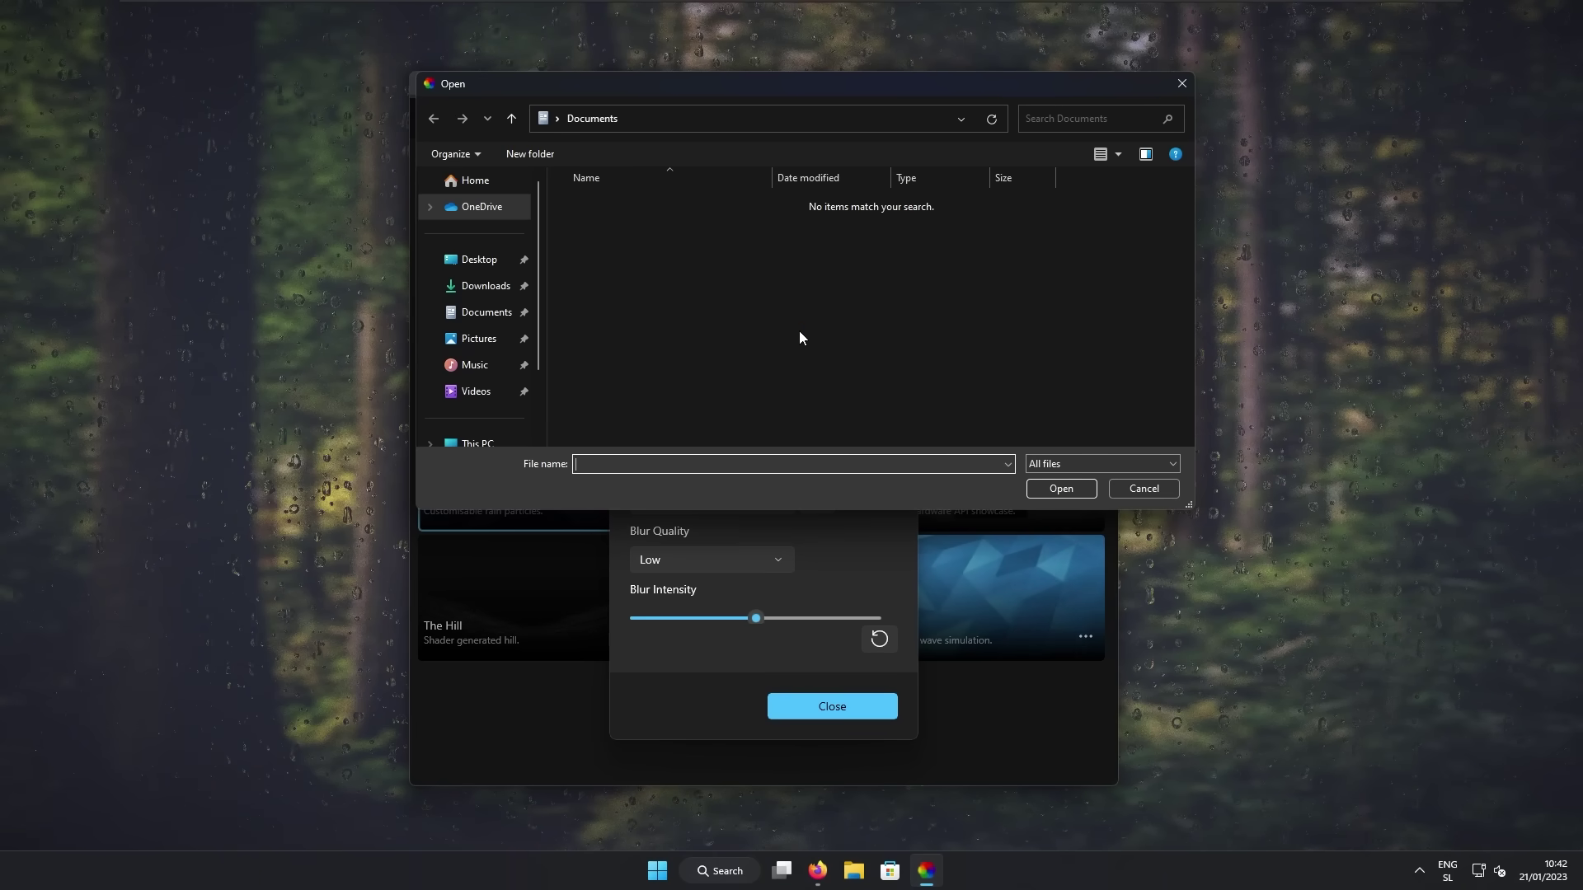
click(485, 290)
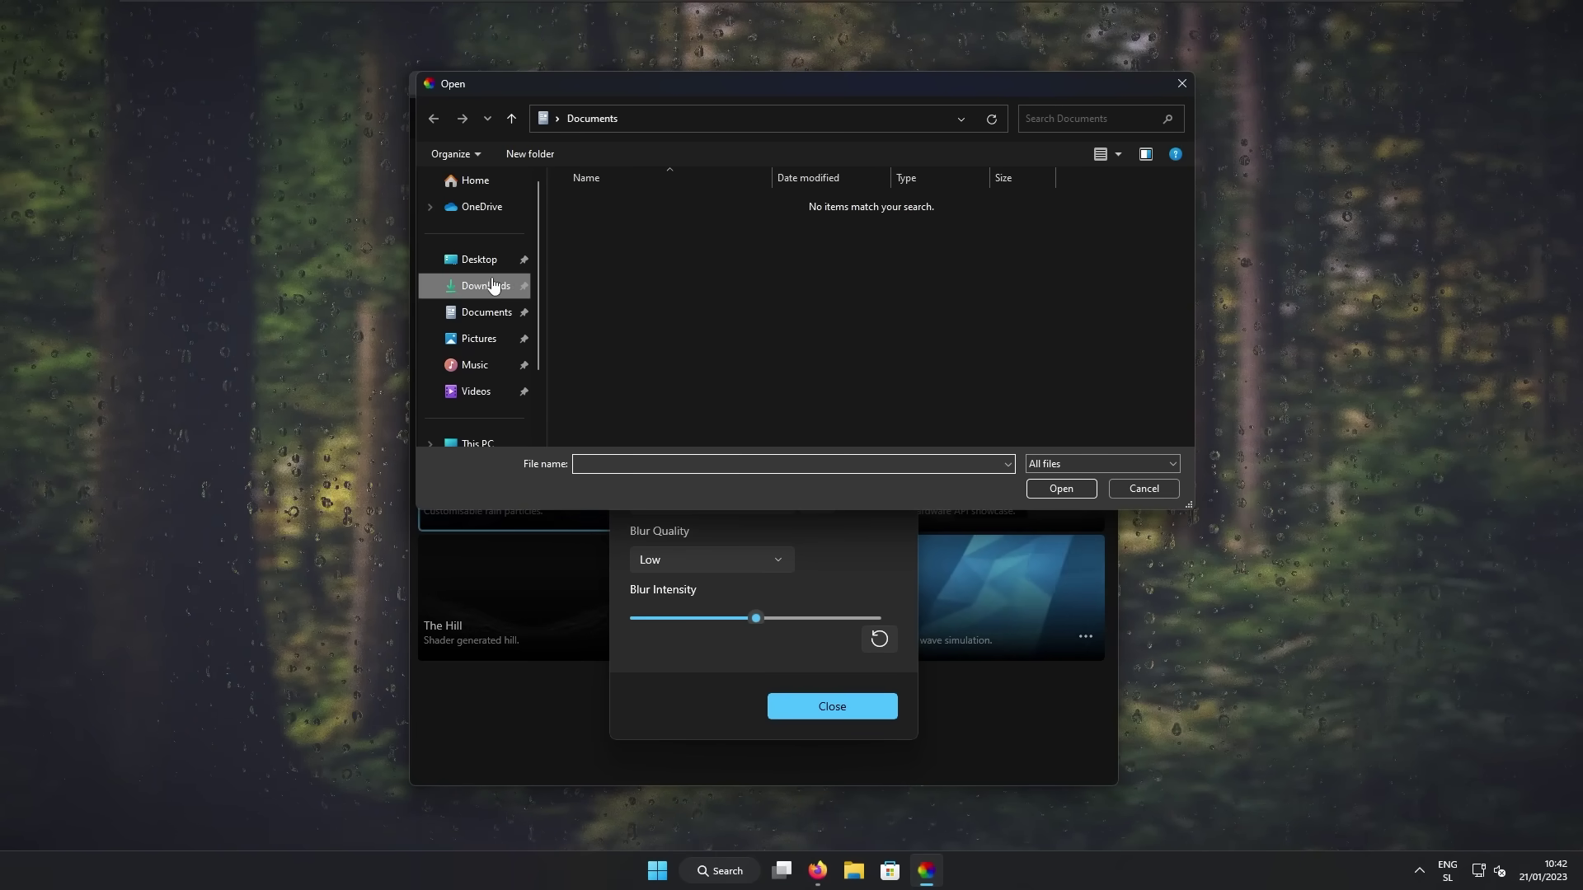
click(705, 228)
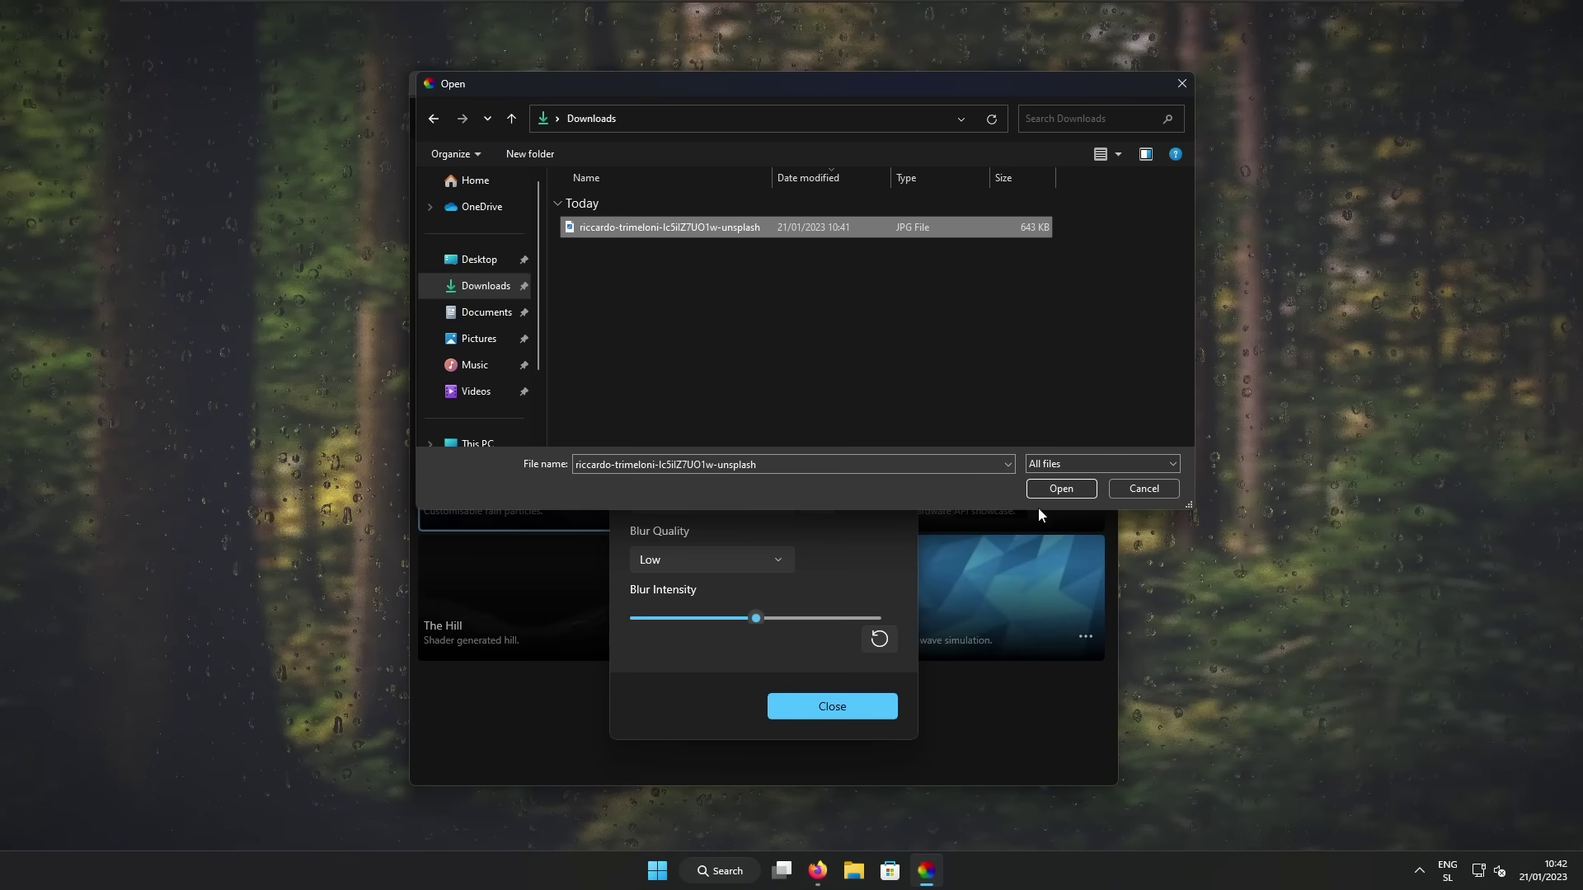
click(1052, 490)
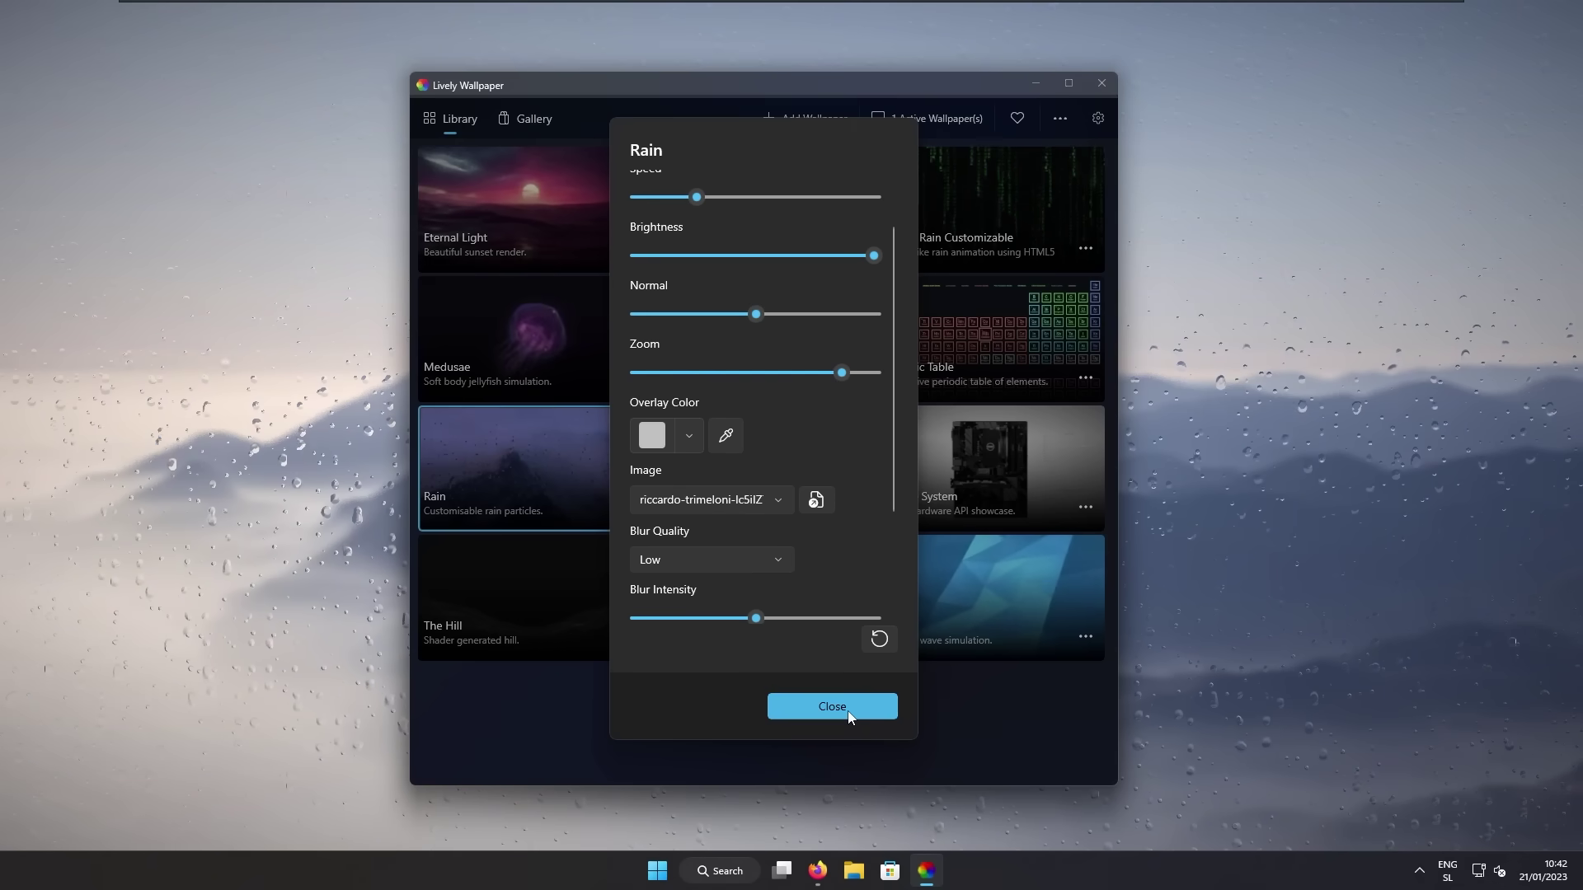
click(858, 708)
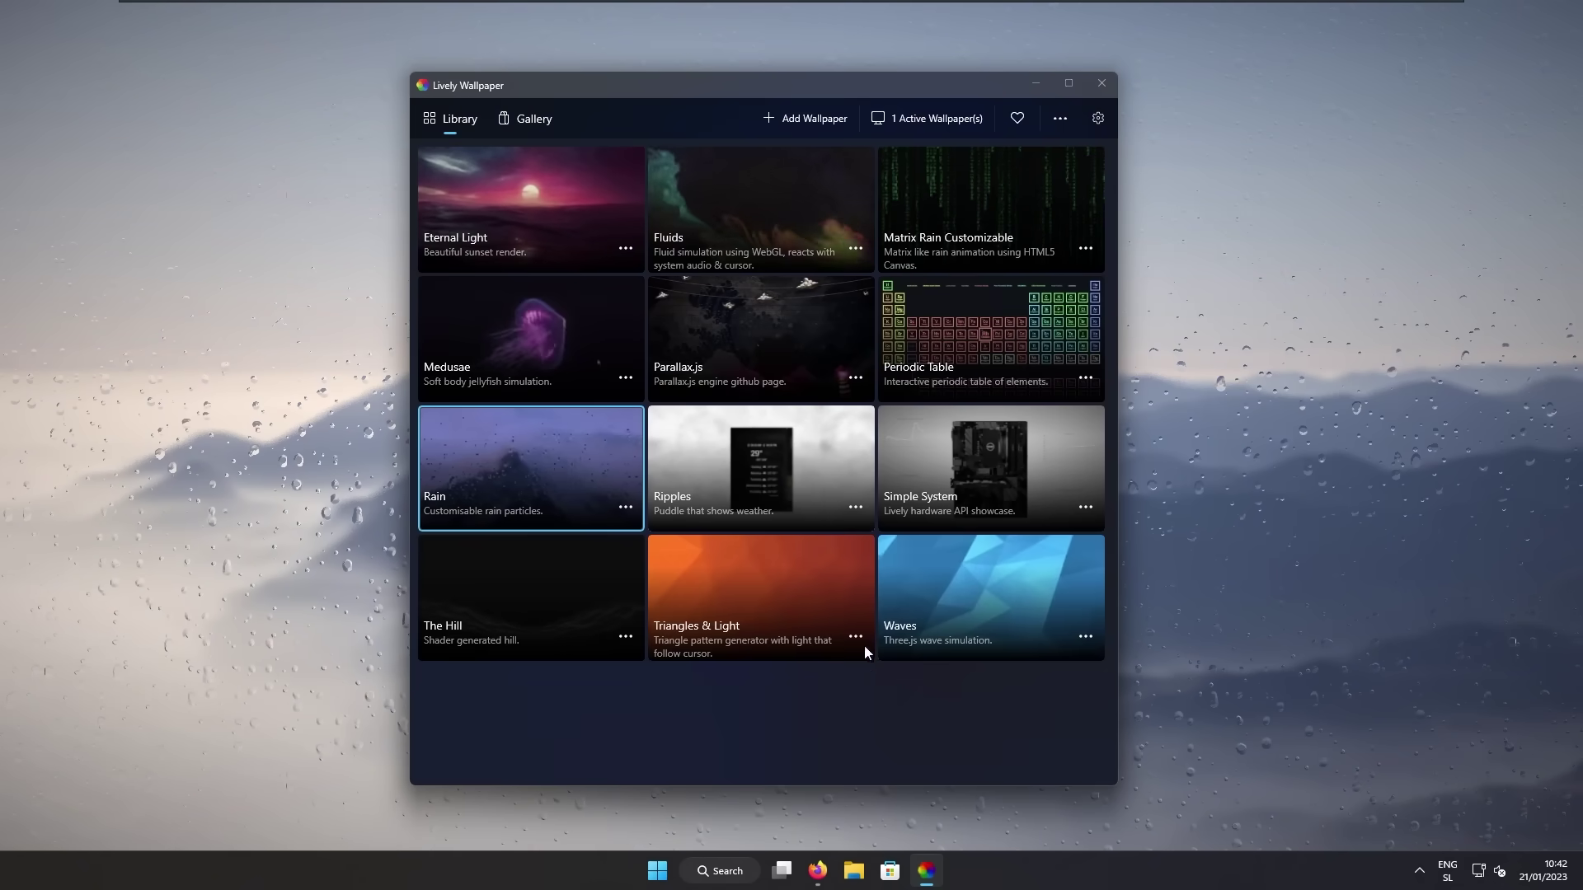
Close the Lively Wallpaper window so it keeps running in the system tray, and acknowledge its notice
click(1102, 82)
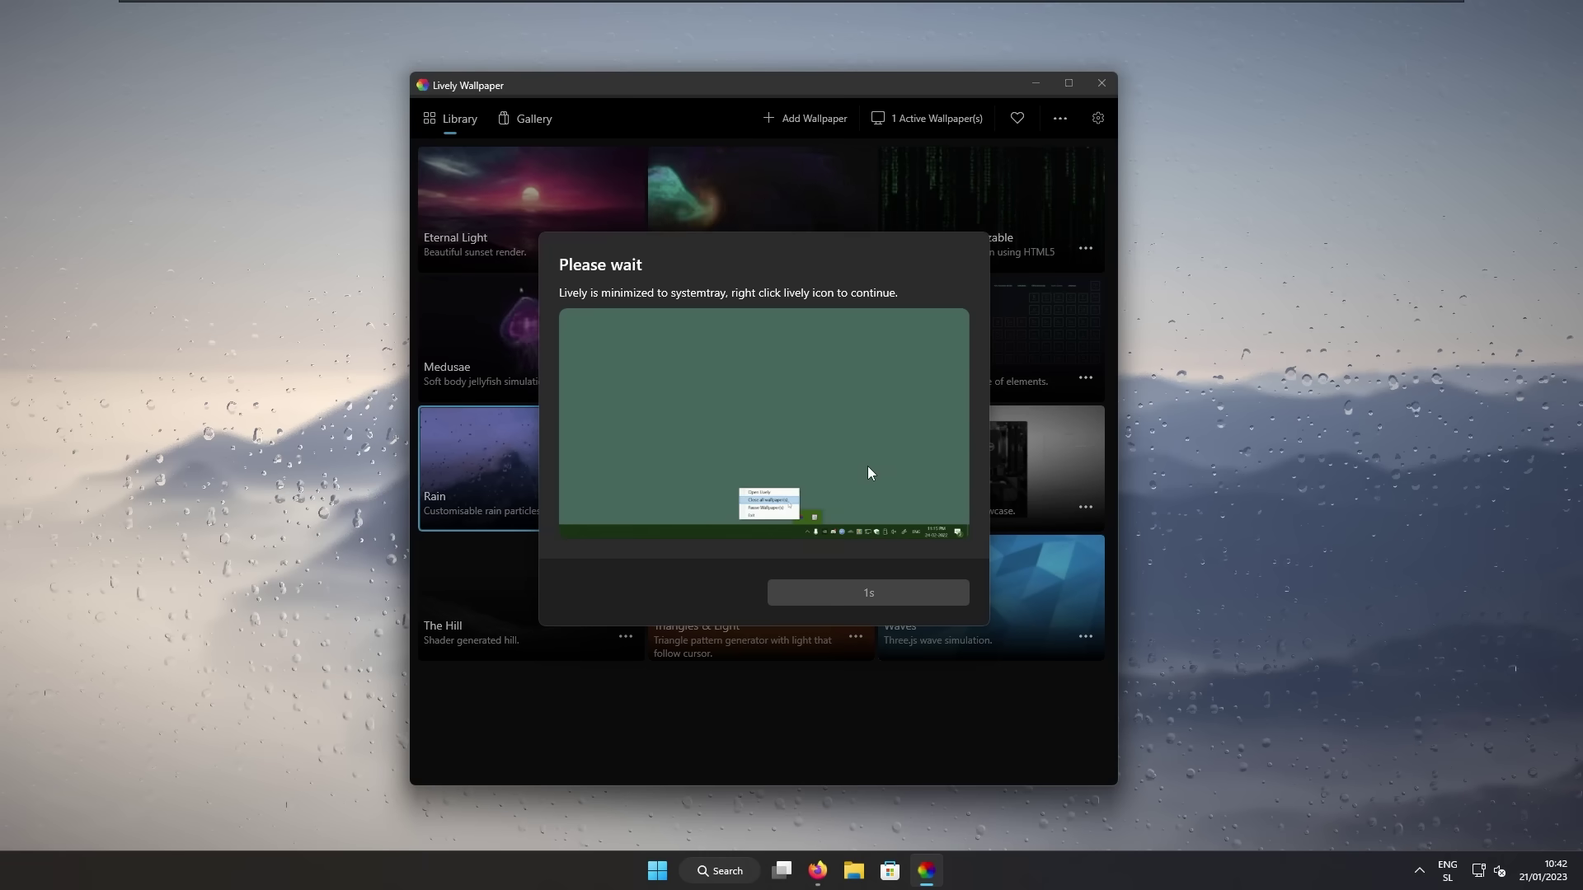
click(894, 592)
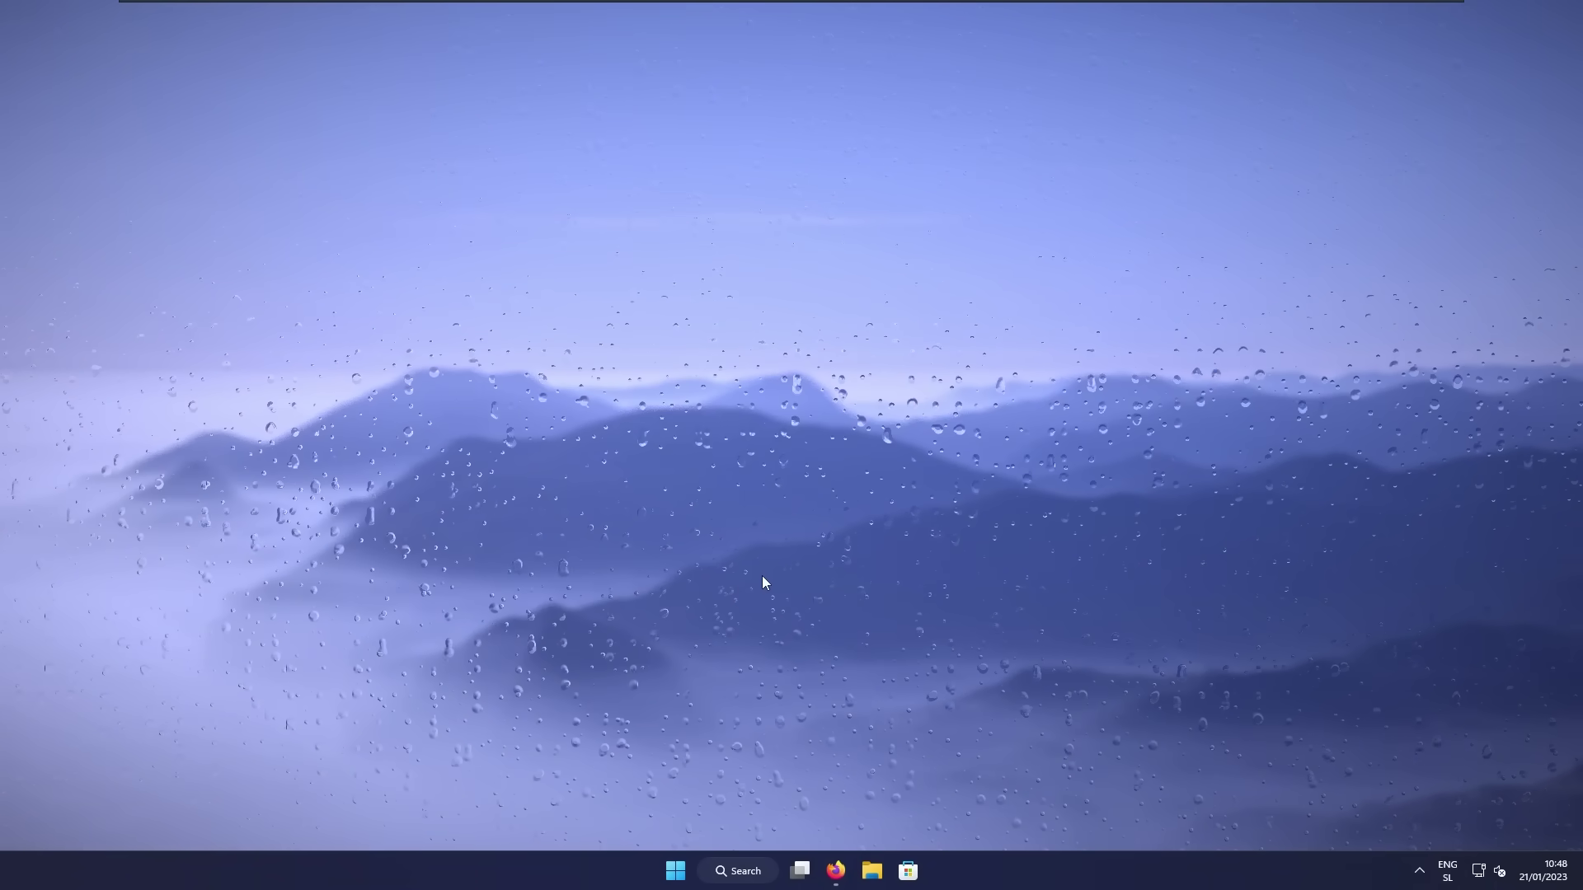
Switch to Firefox, look over the Windows 11 Cursors Concept HD v2 page, and download the free Windows 11 Cursors Concept v2 pack from DeviantArt
click(836, 871)
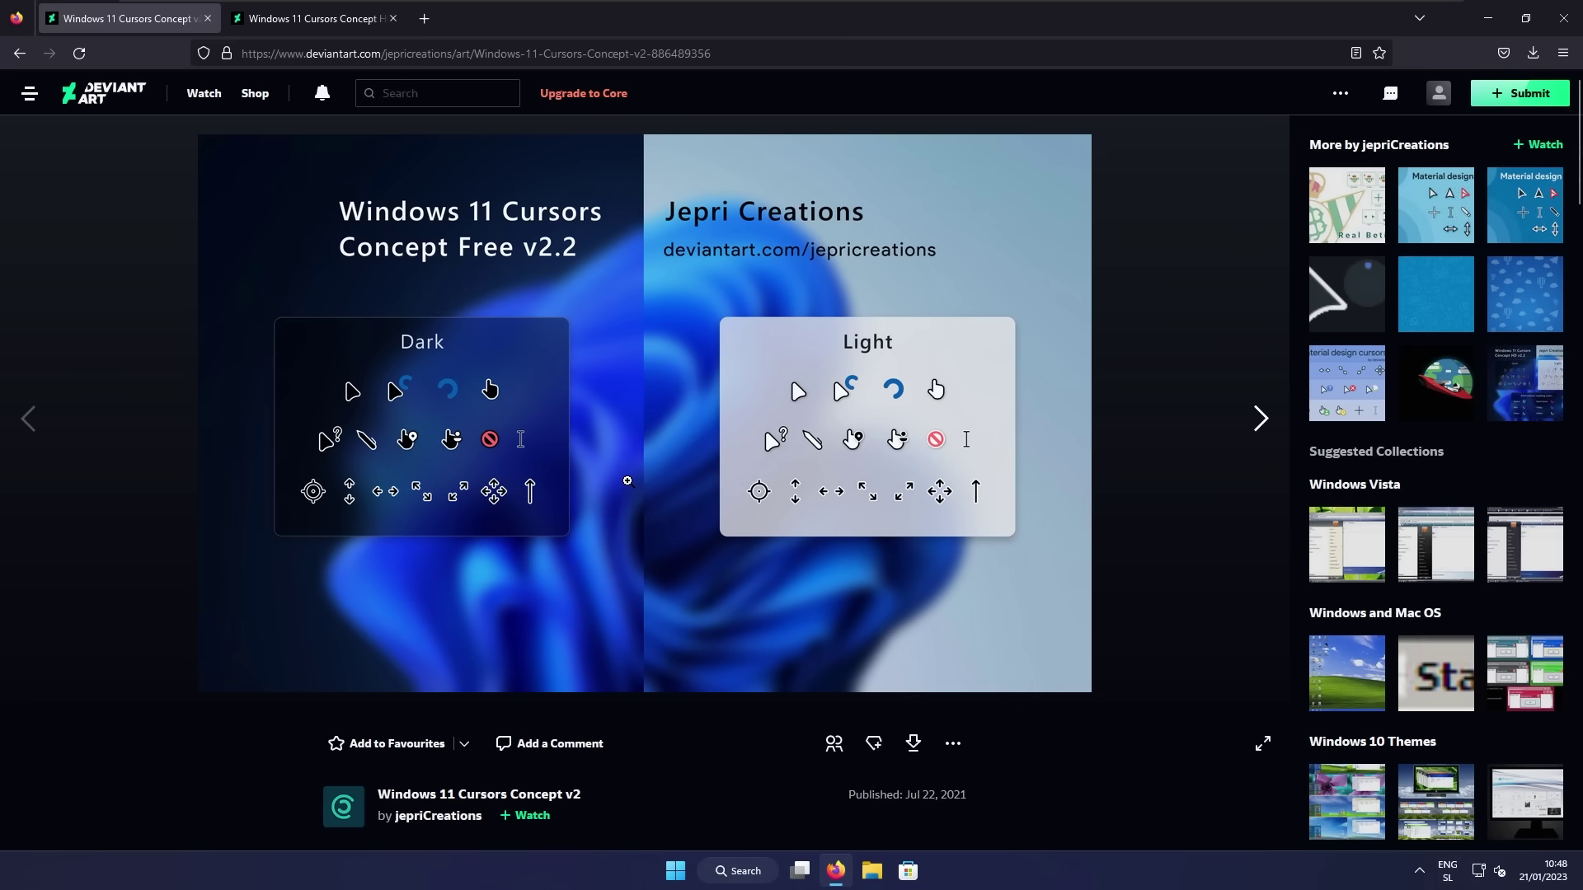
click(349, 24)
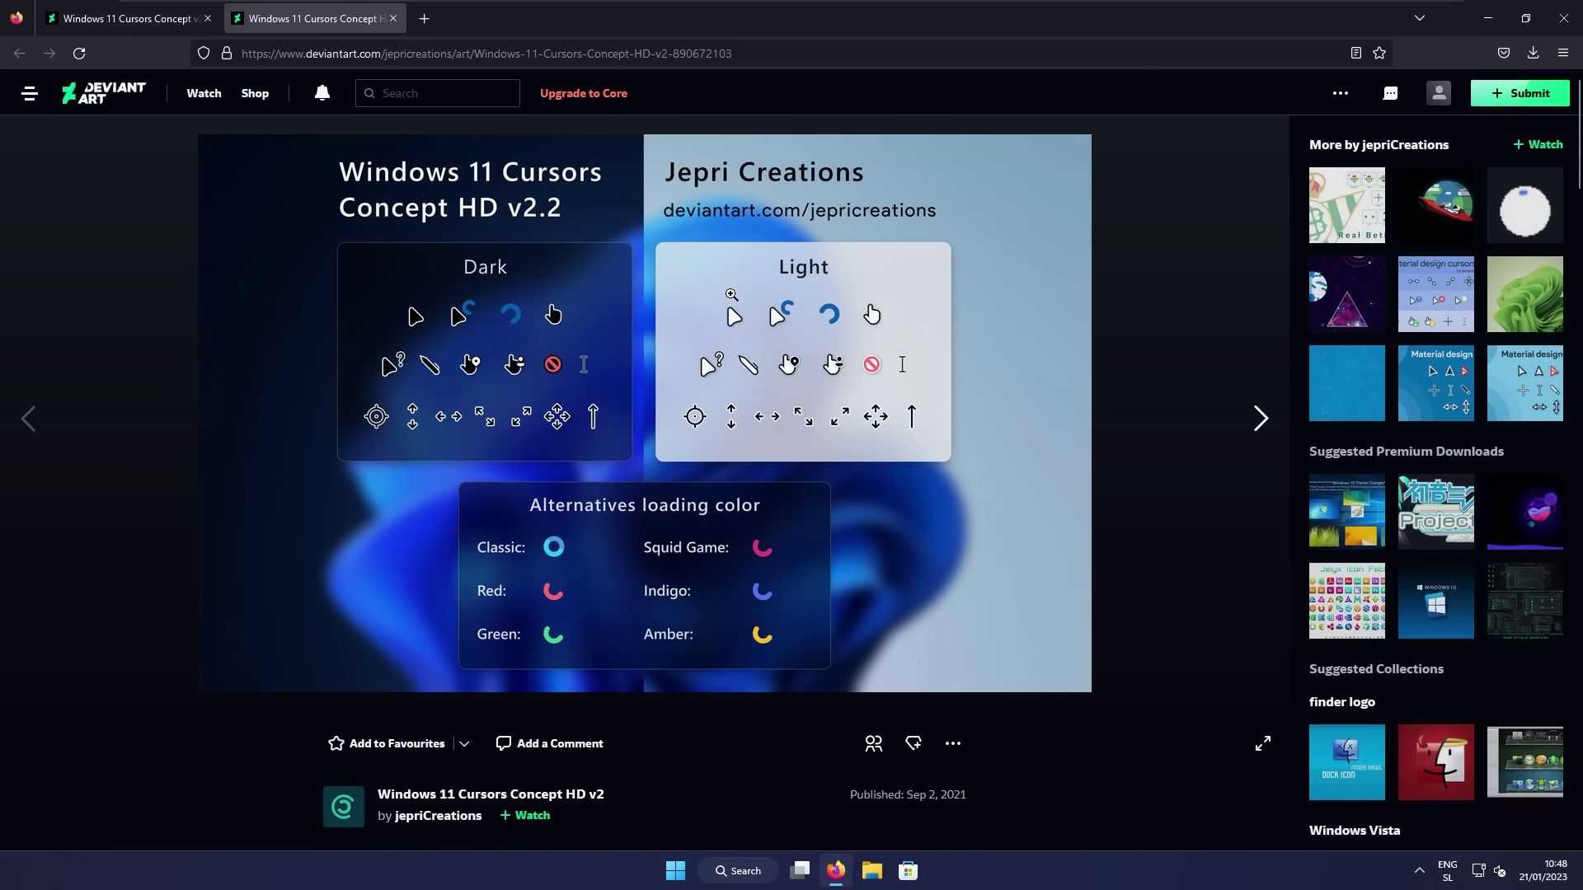
scroll(758, 362, down, 3)
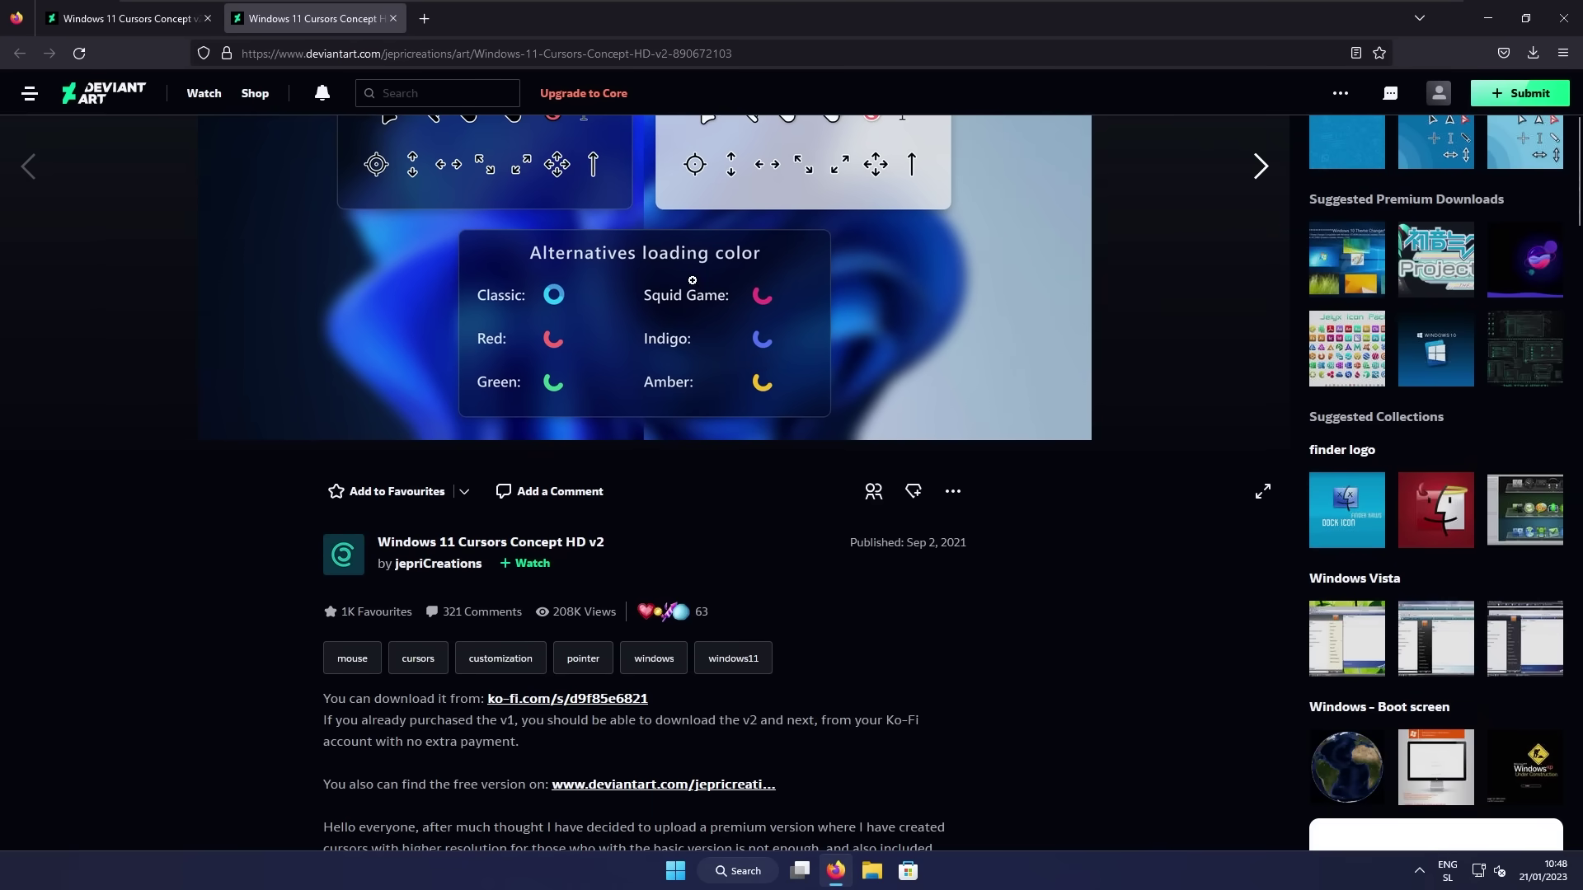
click(154, 30)
scroll(740, 306, up, 1)
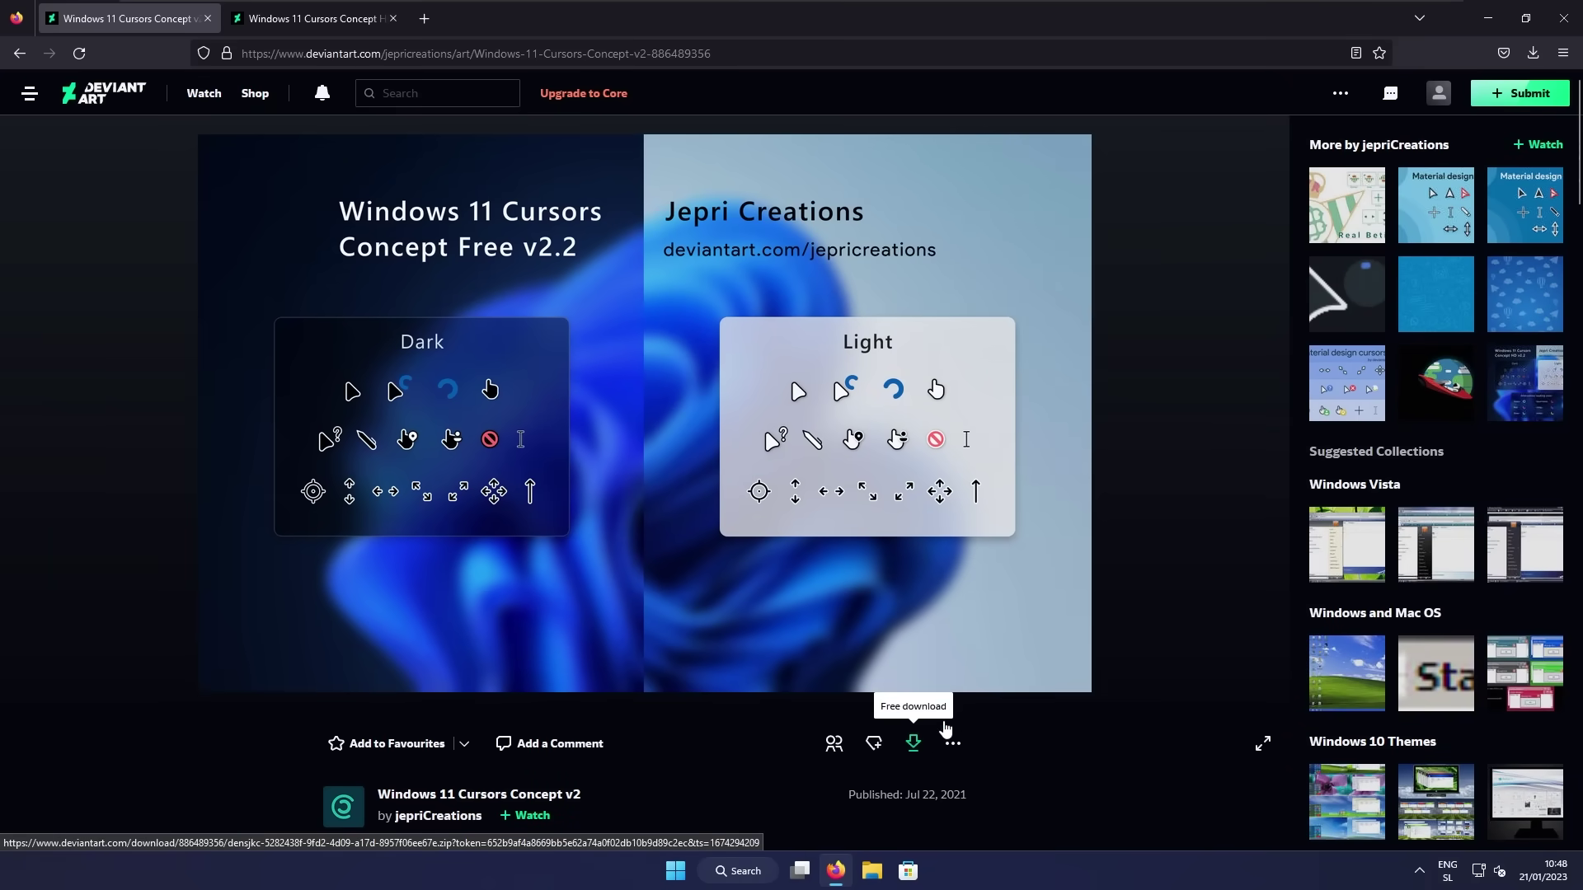
click(913, 745)
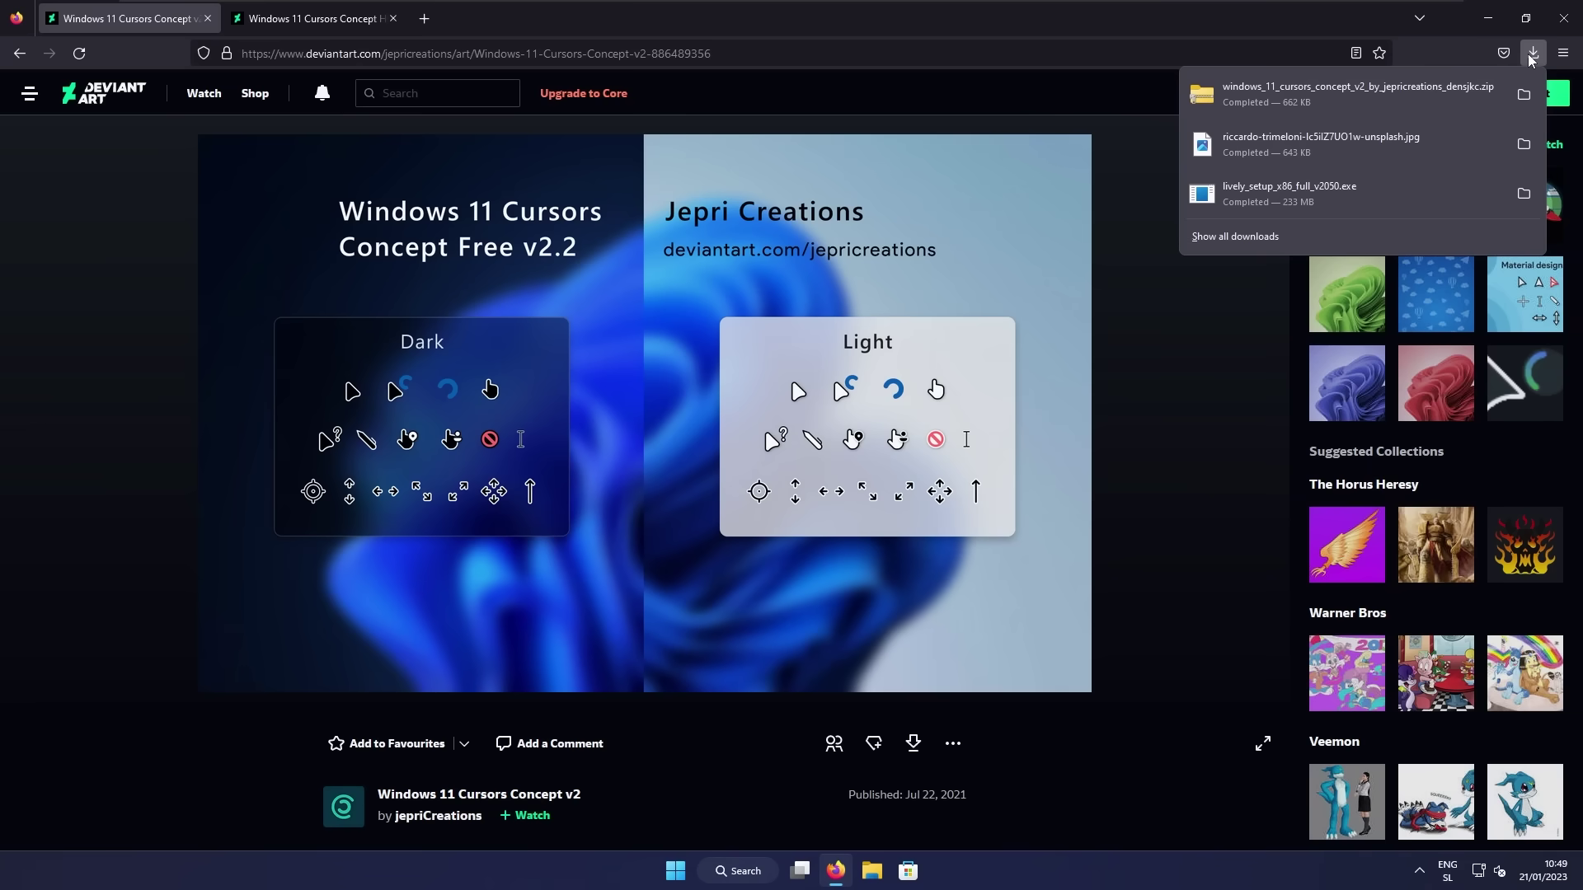
Show the downloaded Windows 11 cursors ZIP in the Downloads folder and extract all its files to the default destination
click(1524, 97)
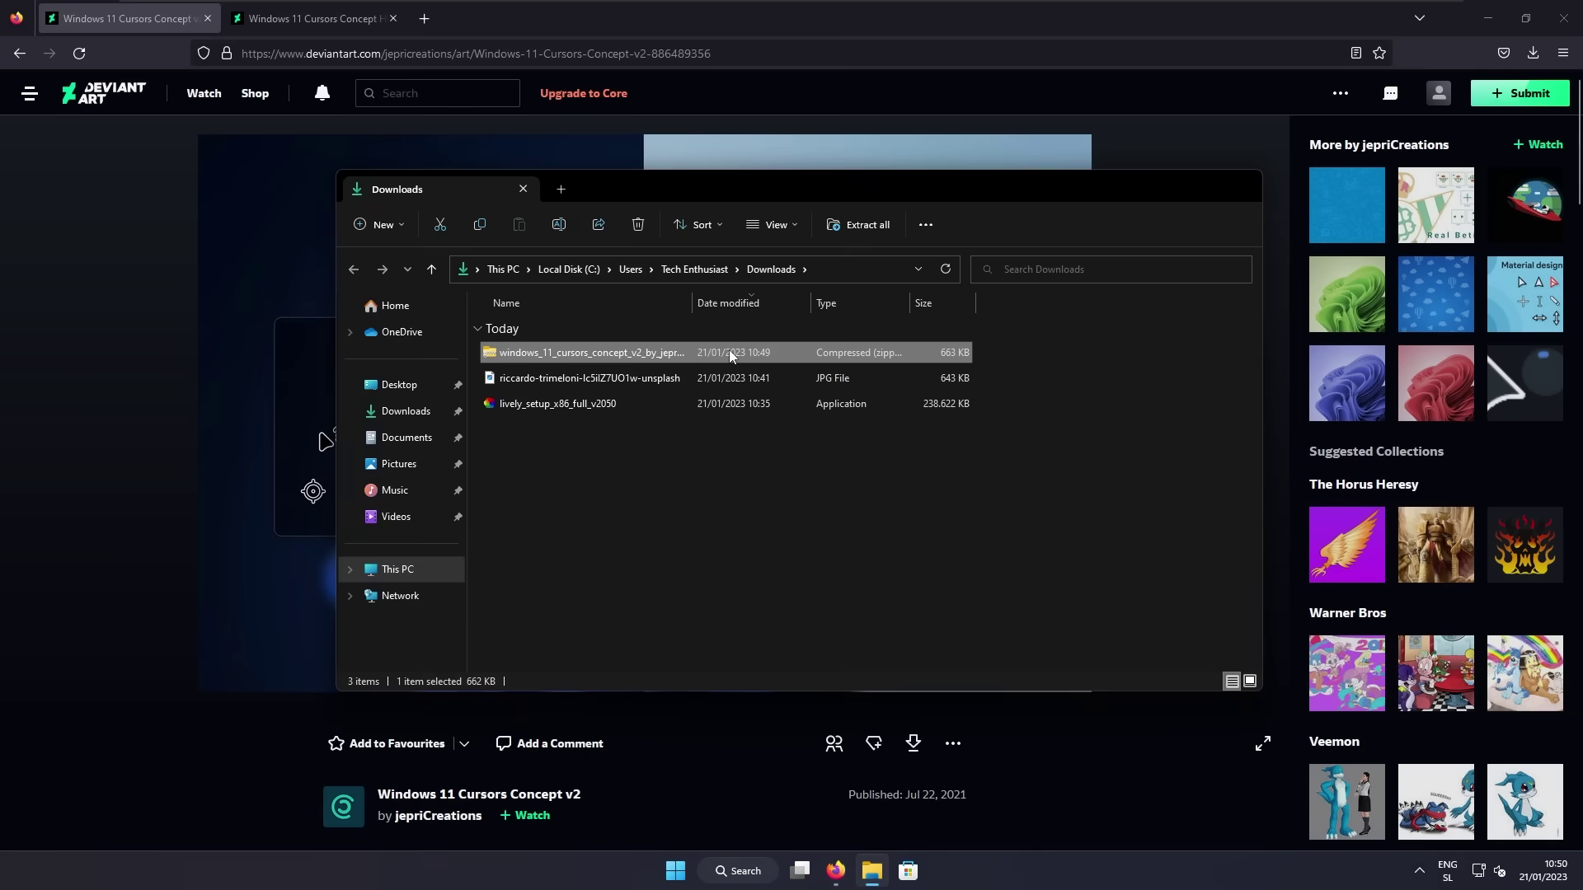
right_click(656, 352)
click(775, 513)
click(941, 592)
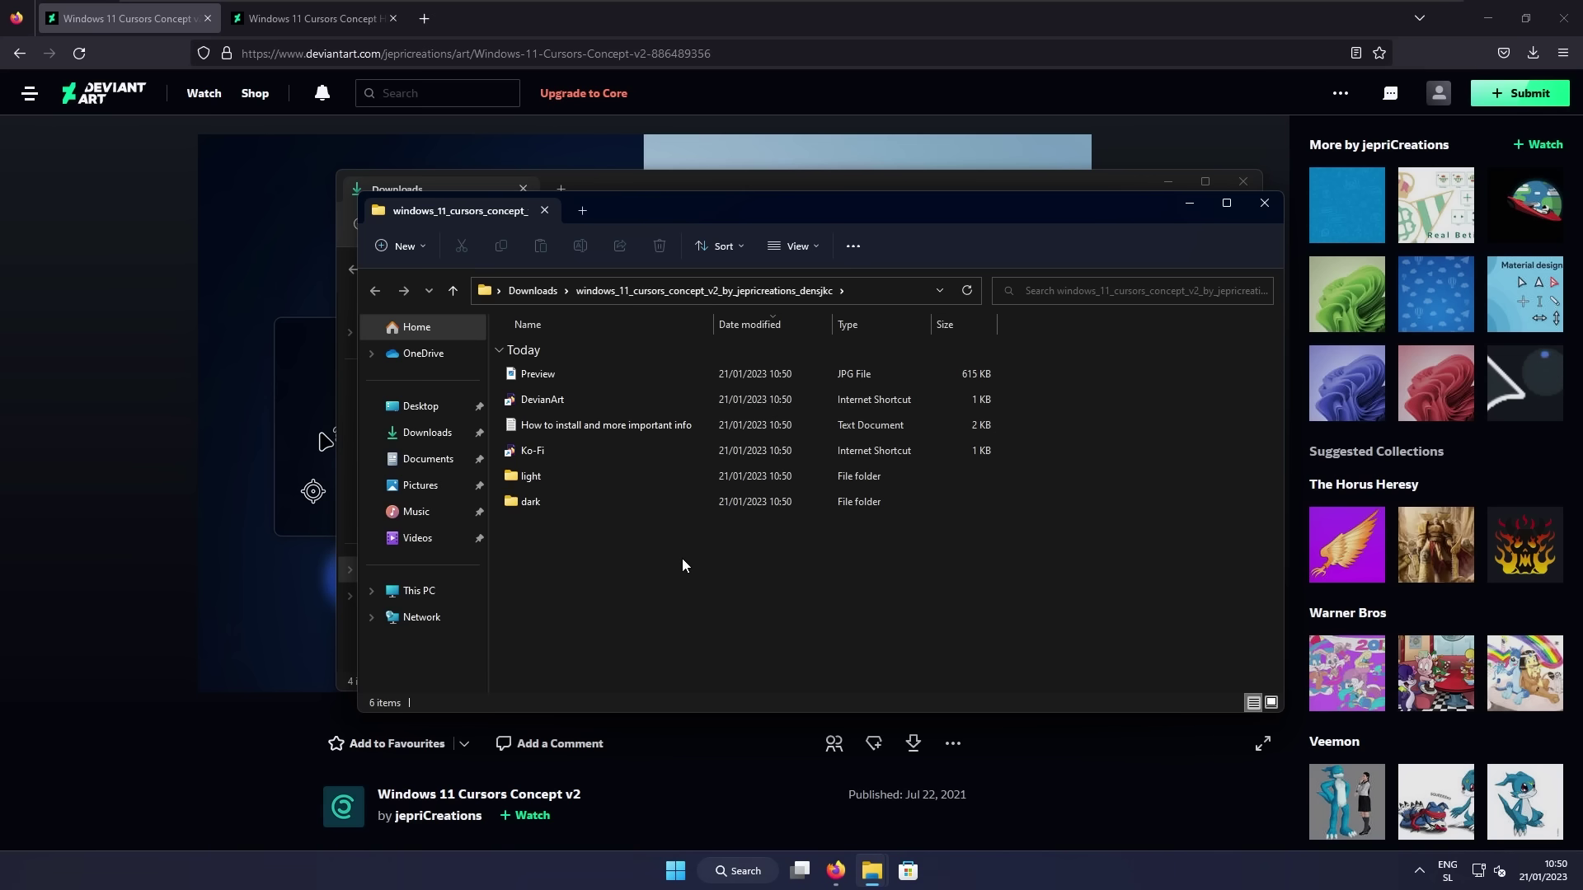
Open the cursor subfolder of the extracted dark folder and install the cursor set with the Install setup information file, allowing it to open
double_click(629, 502)
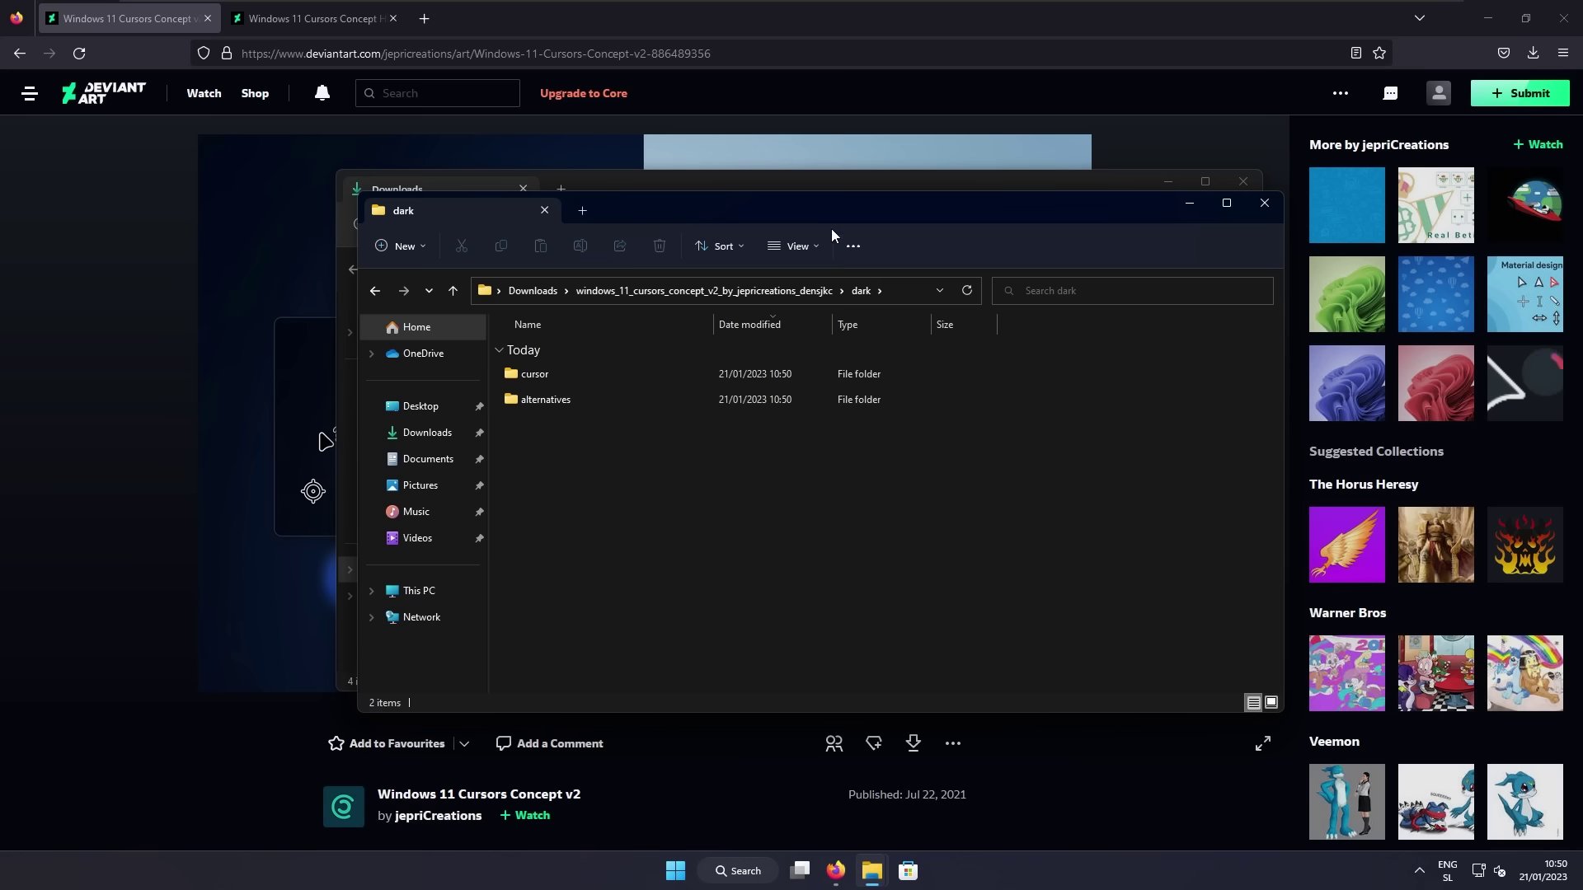
double_click(628, 375)
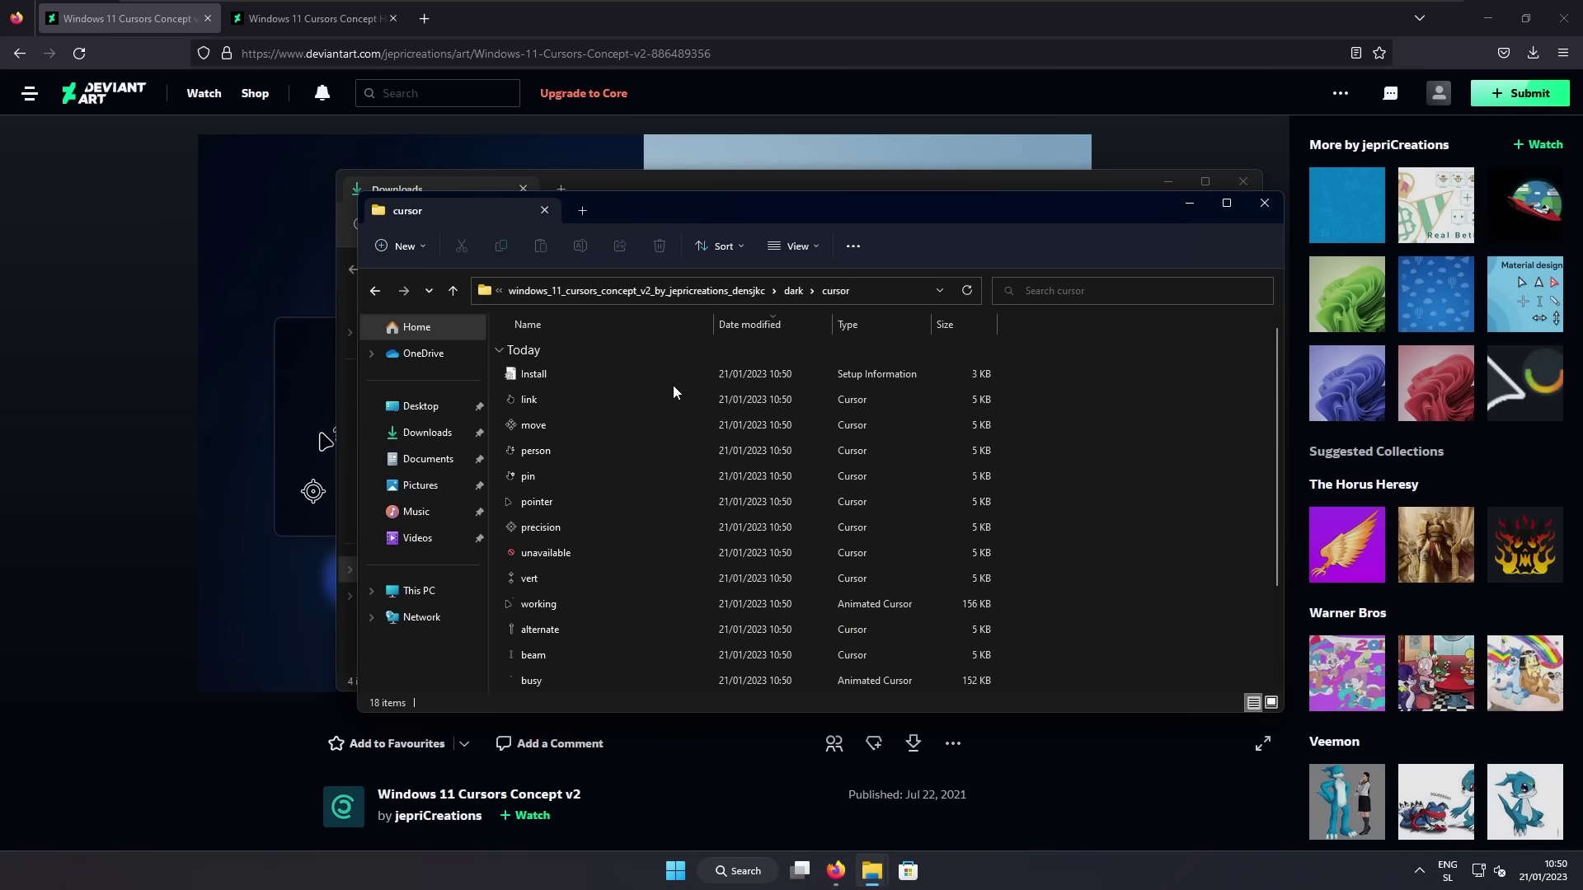
right_click(670, 379)
click(660, 374)
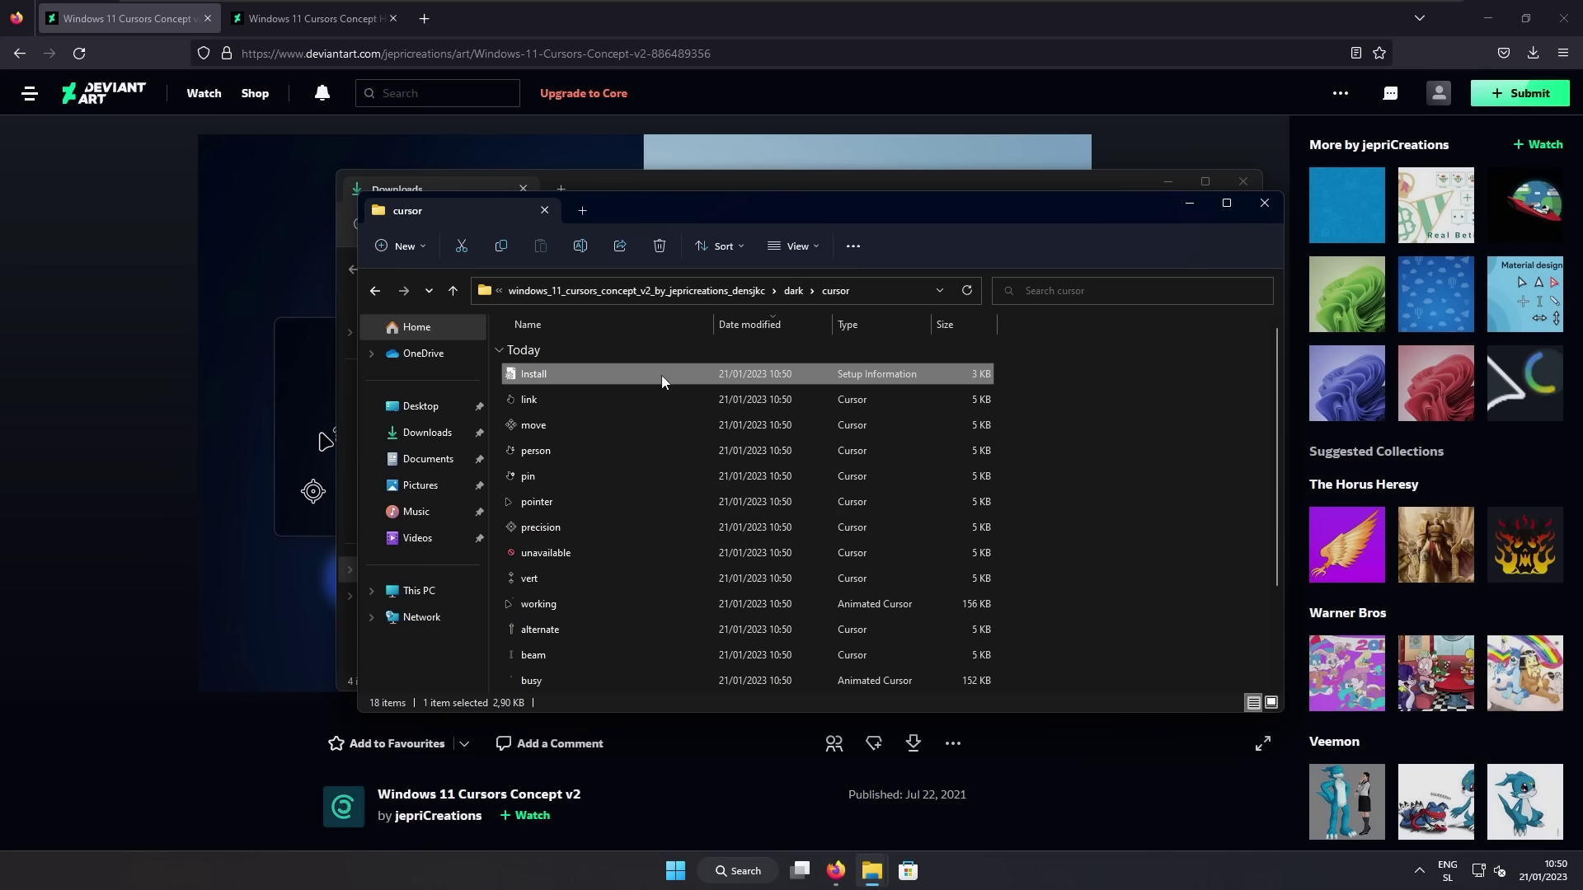
right_click(661, 374)
click(765, 478)
click(843, 449)
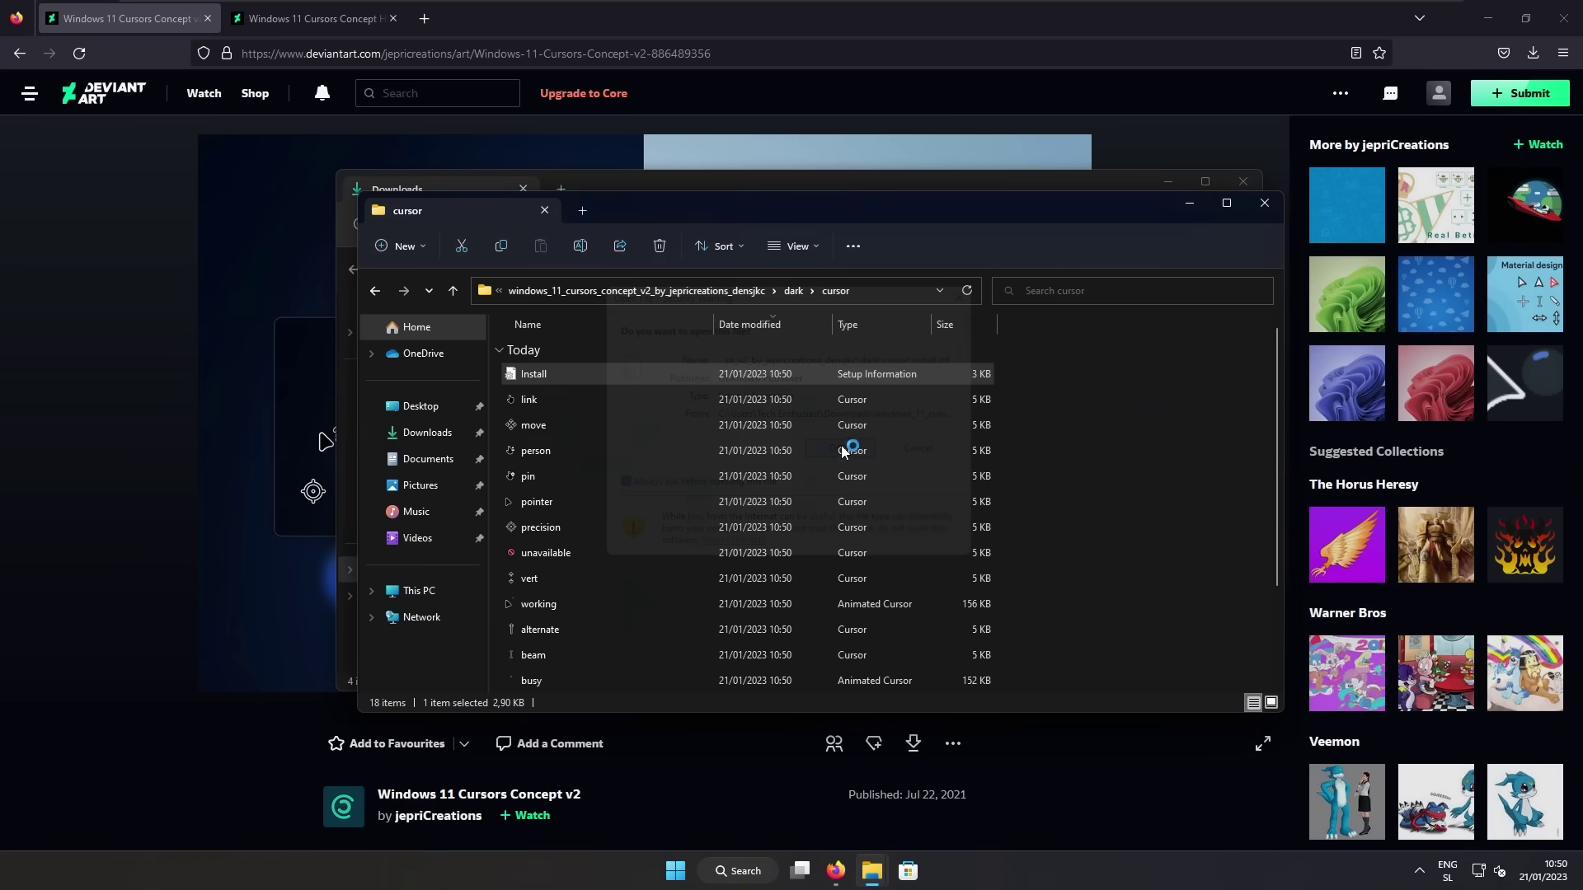
click(717, 563)
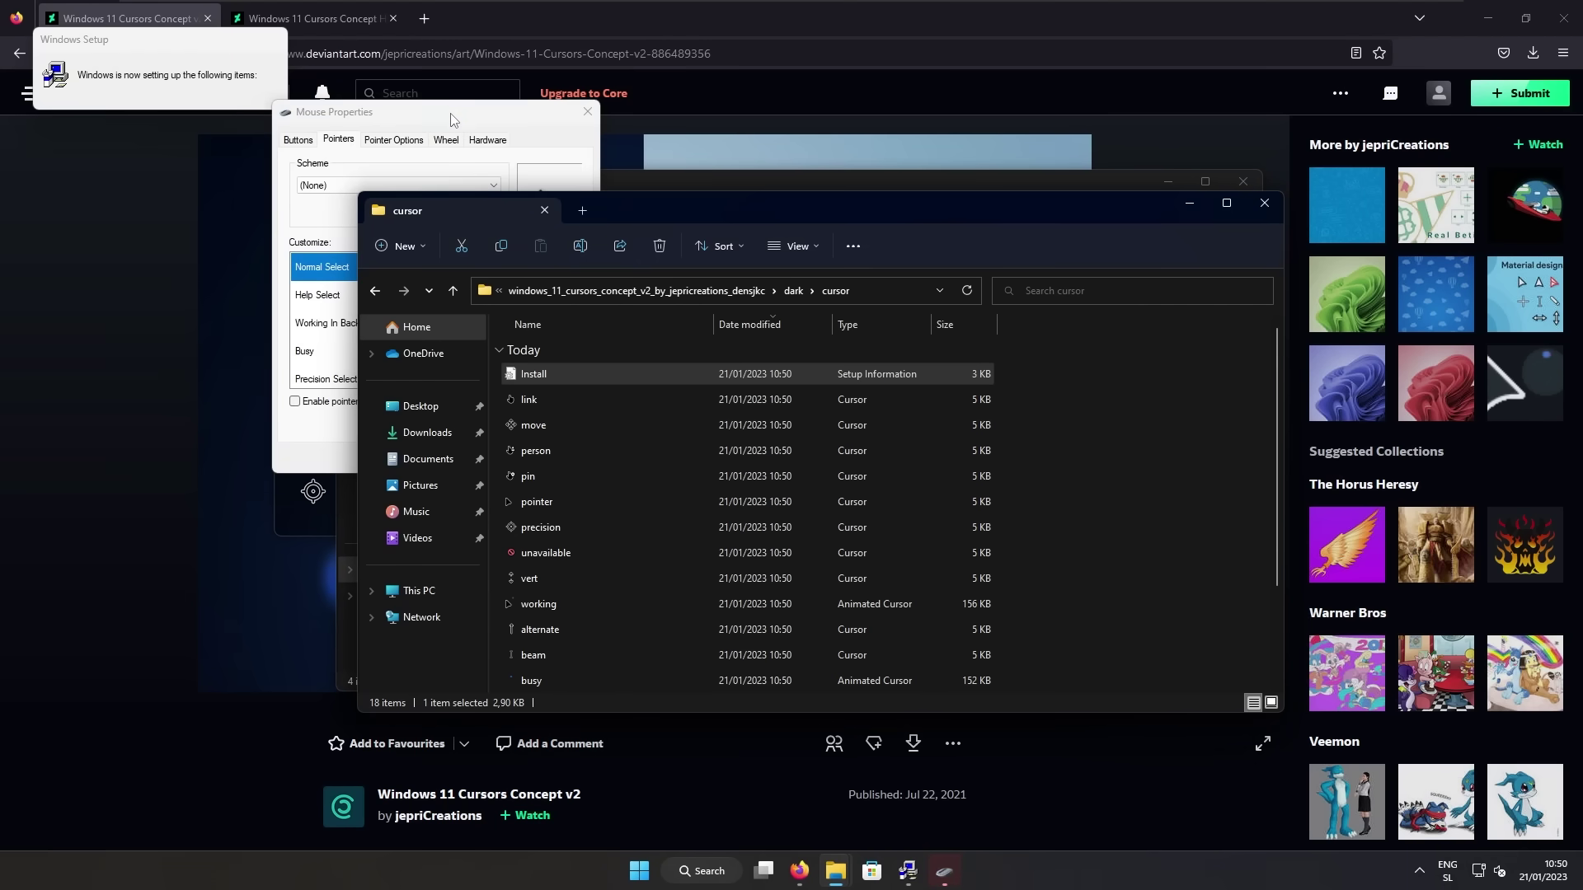
Set the mouse pointer scheme to W11 Cursors Dark HD v2.2 by Jepri Creations, replacing the existing scheme, and show the desktop
drag(452, 120, 845, 226)
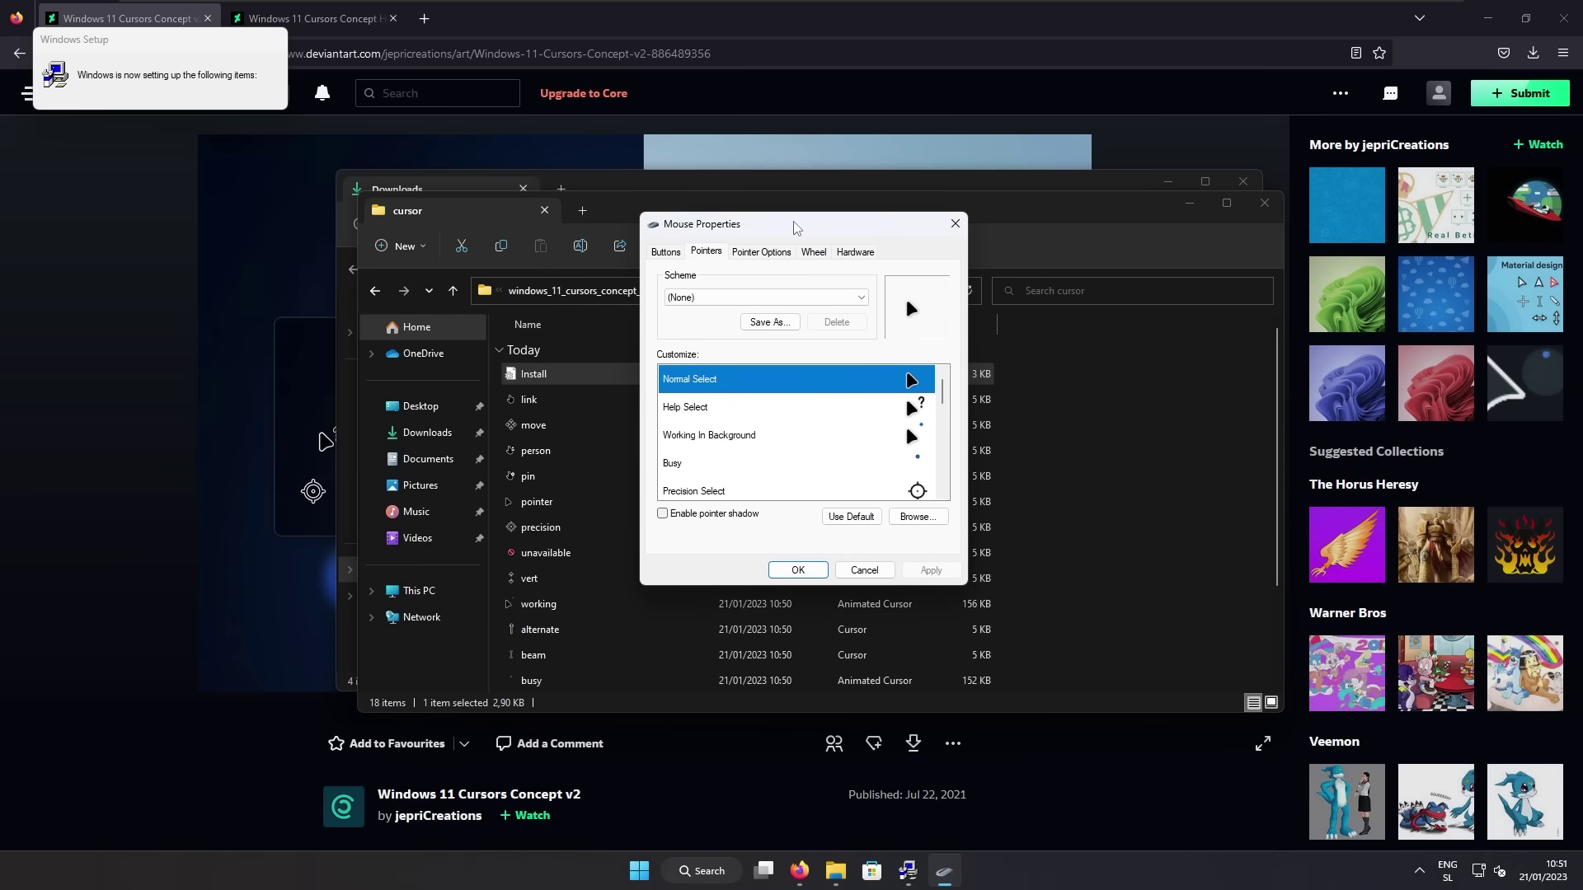
click(719, 302)
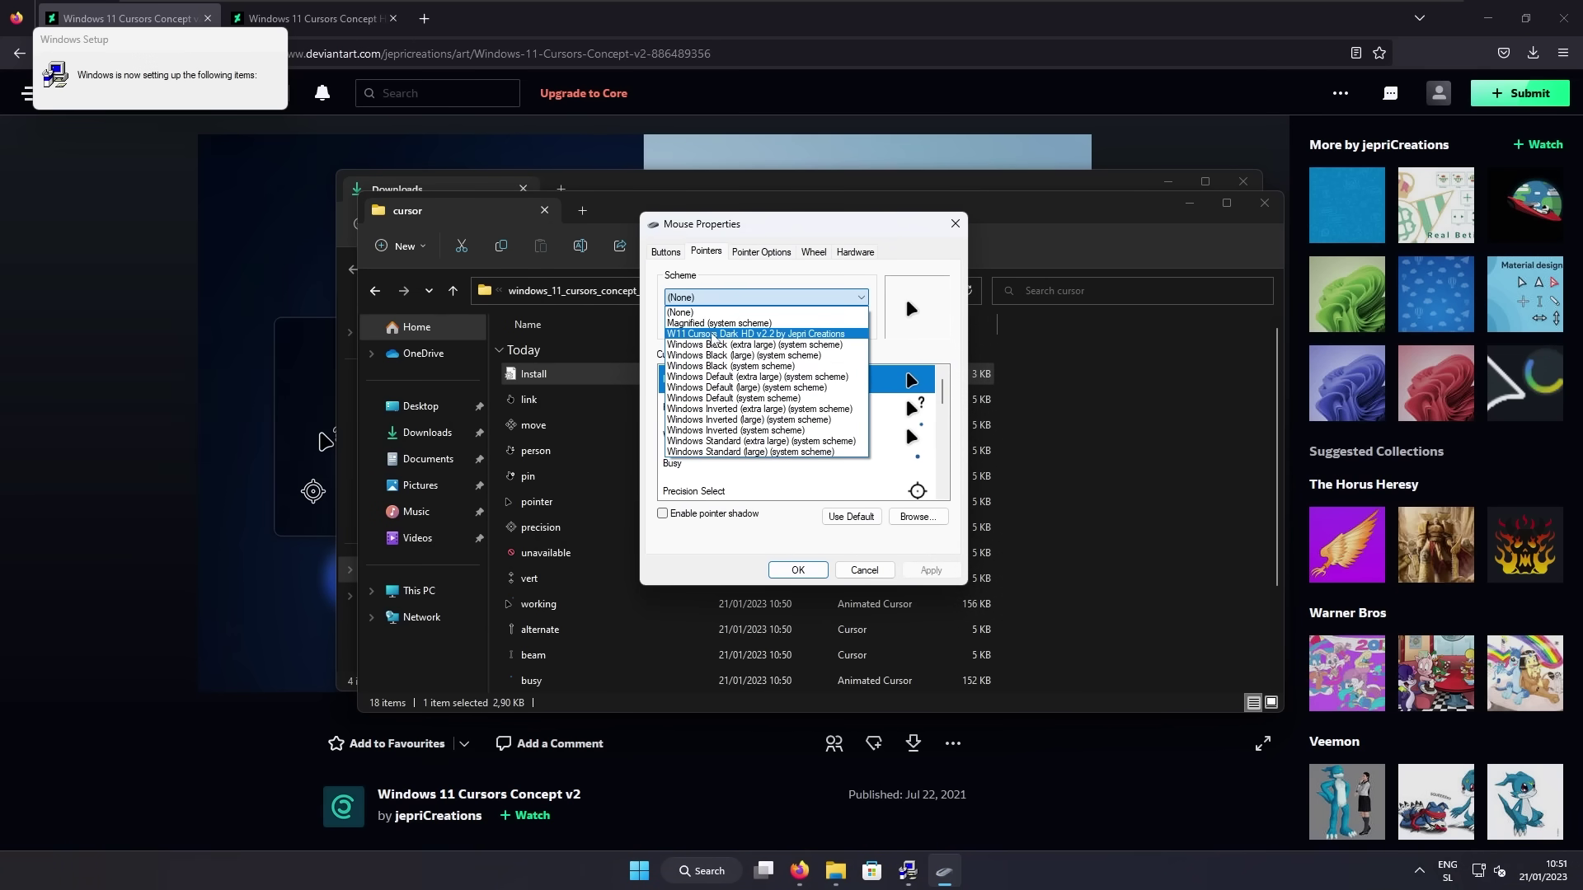
click(763, 334)
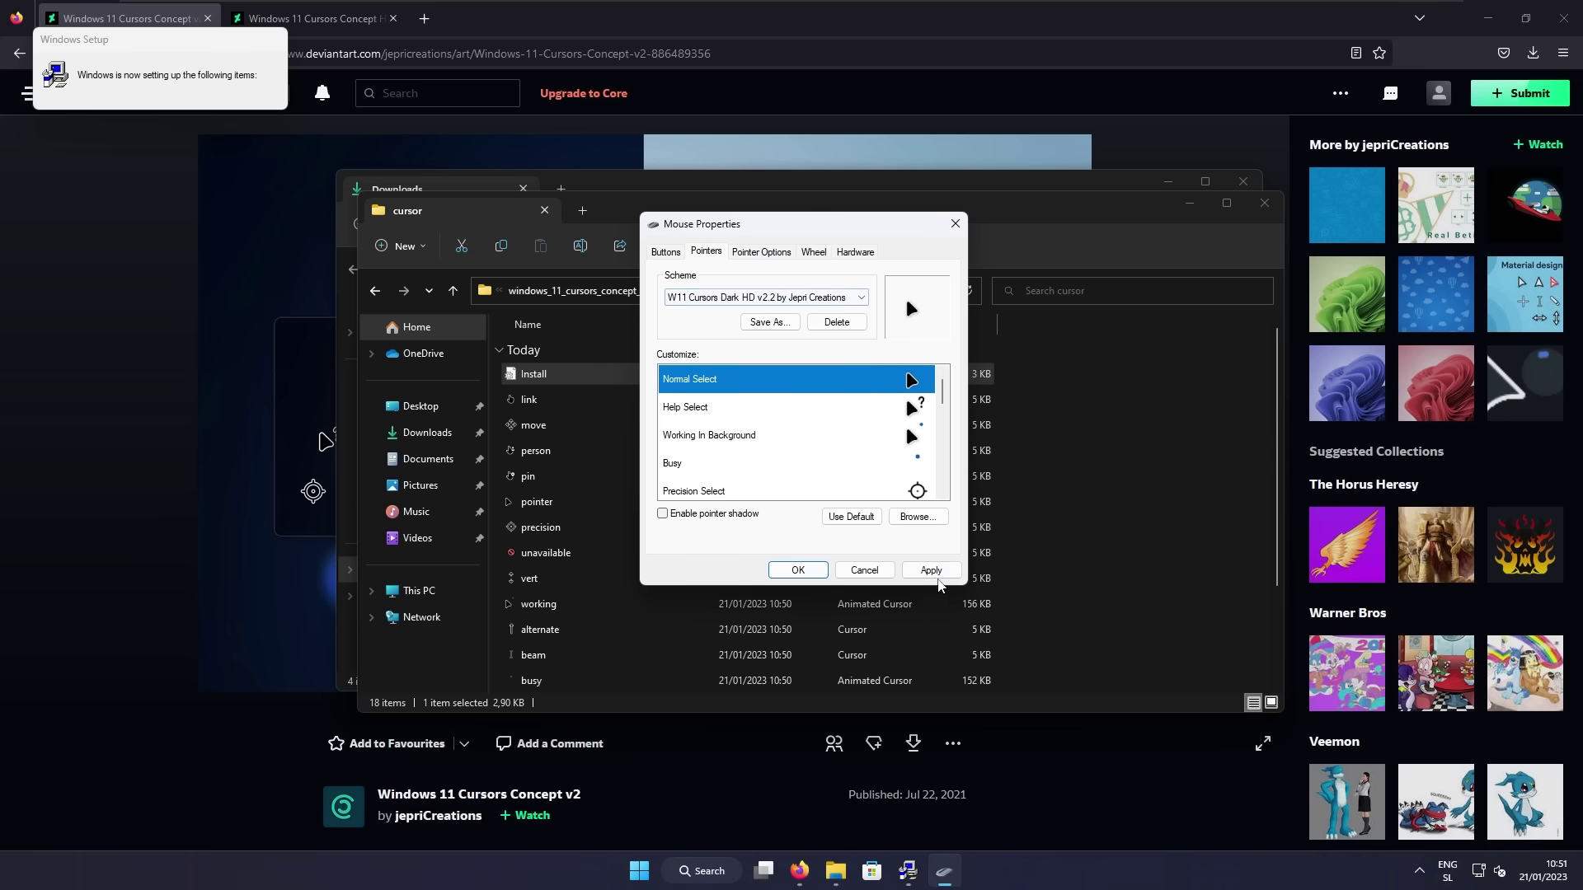
click(797, 570)
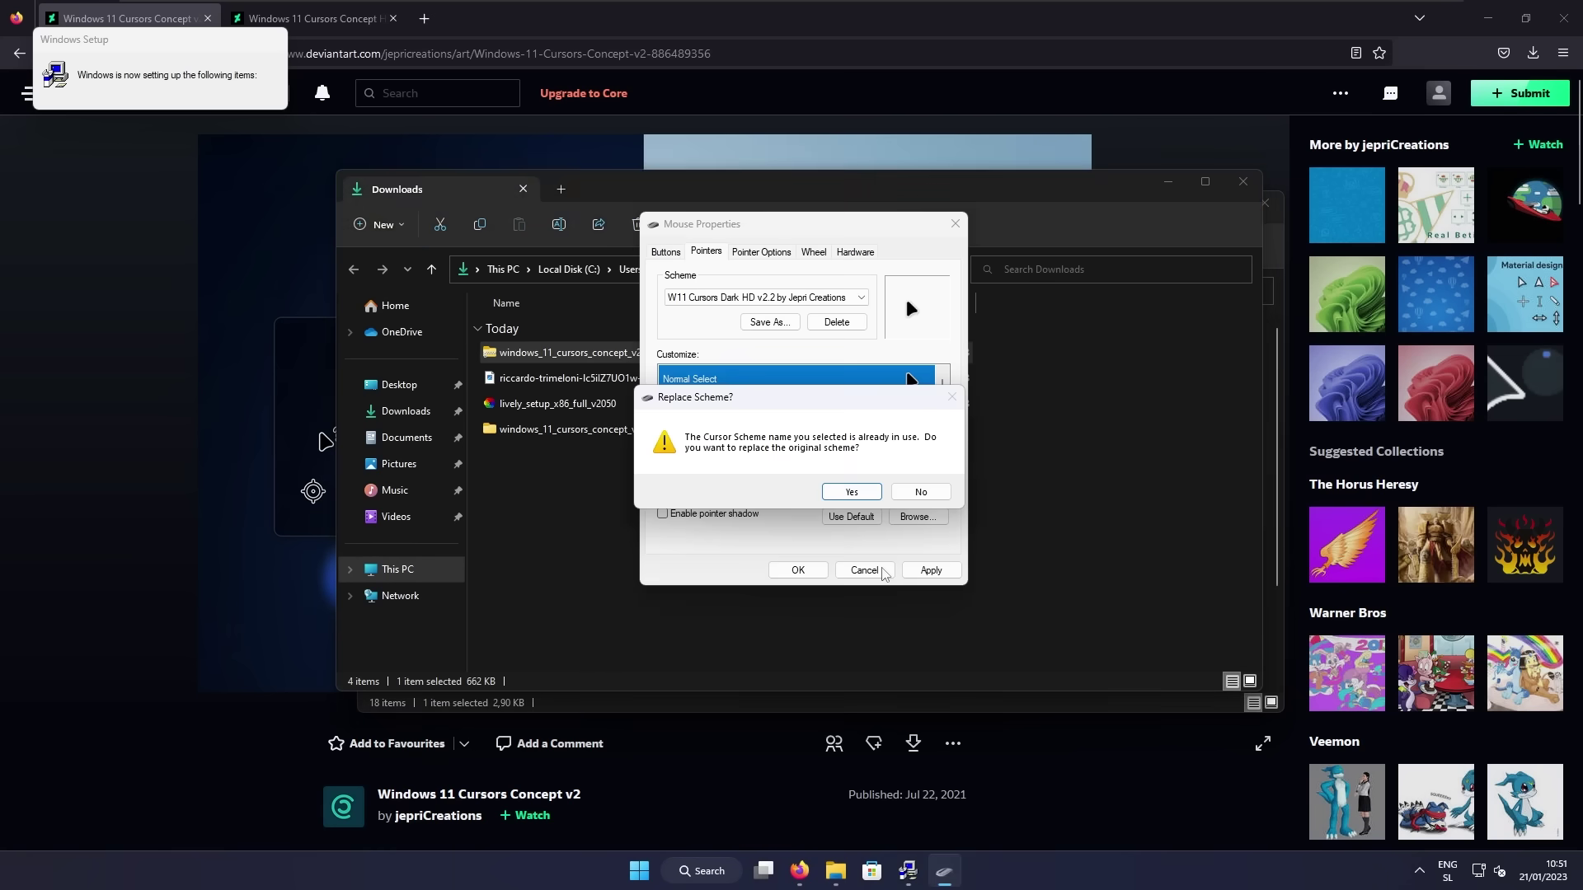
click(852, 492)
click(793, 568)
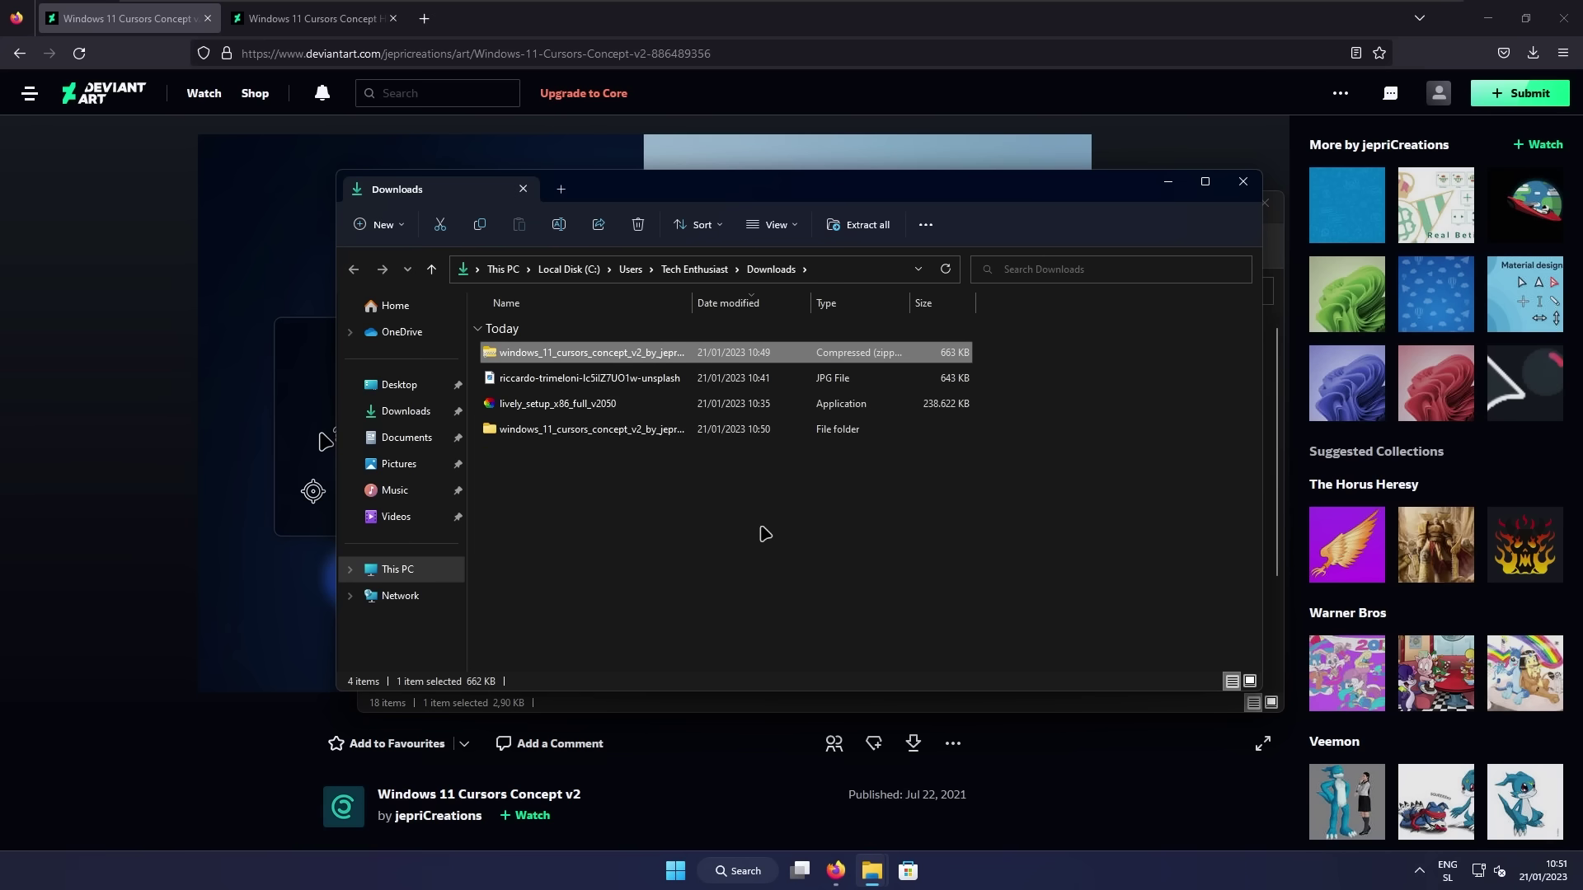
key(super+d)
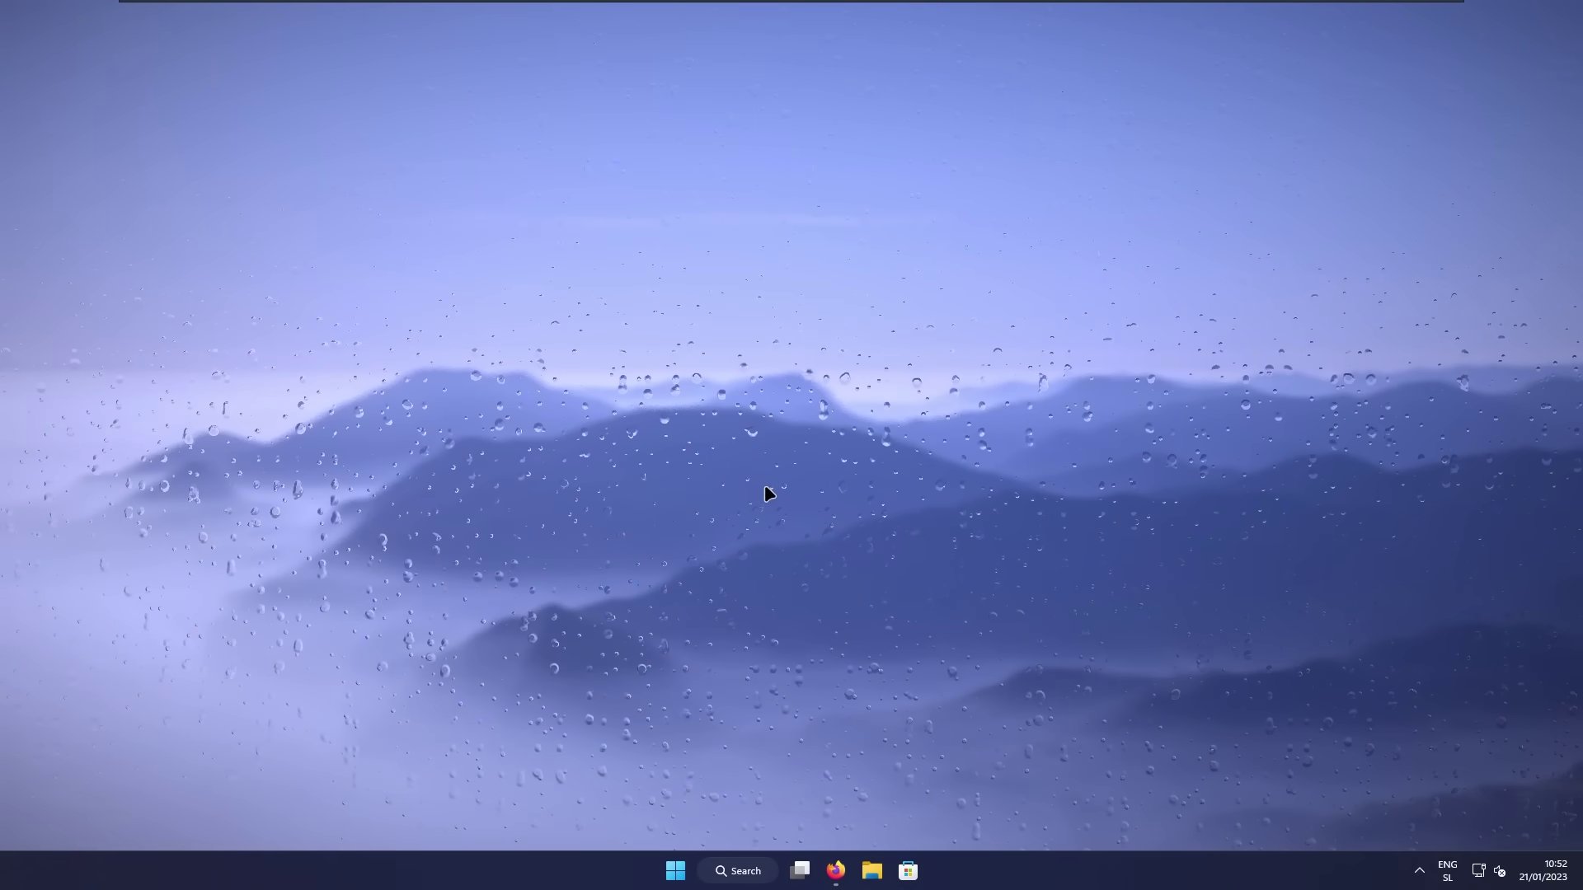
Switch to the RoundedTB GitHub page in Firefox and download RoundedTB_R3.1.zip from the assets of the latest release
click(836, 866)
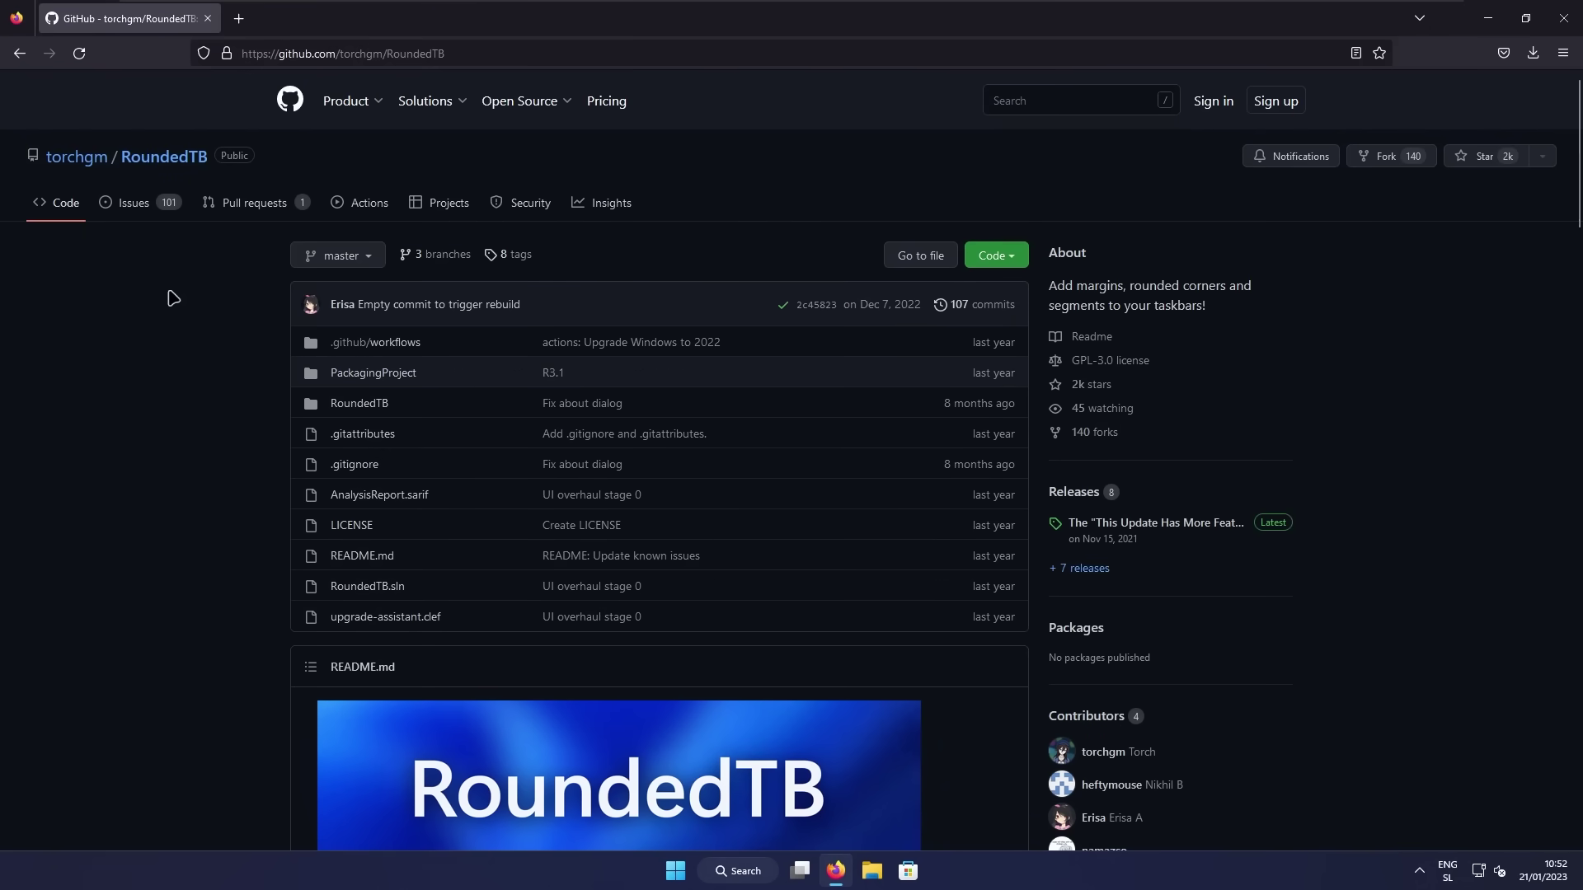
scroll(1311, 392, down, 2)
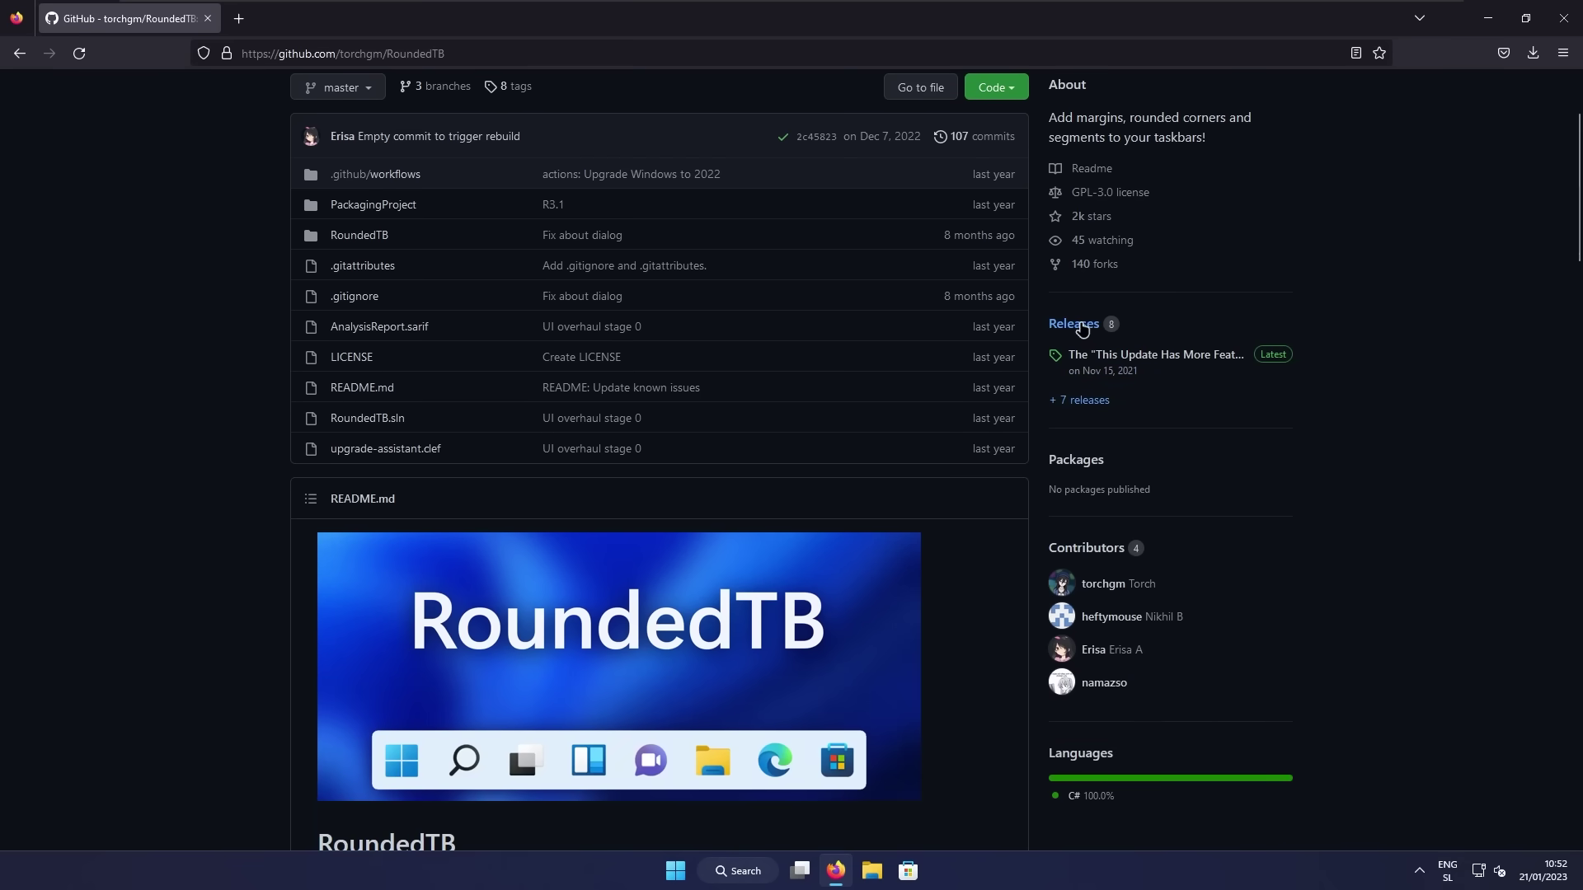
click(1274, 355)
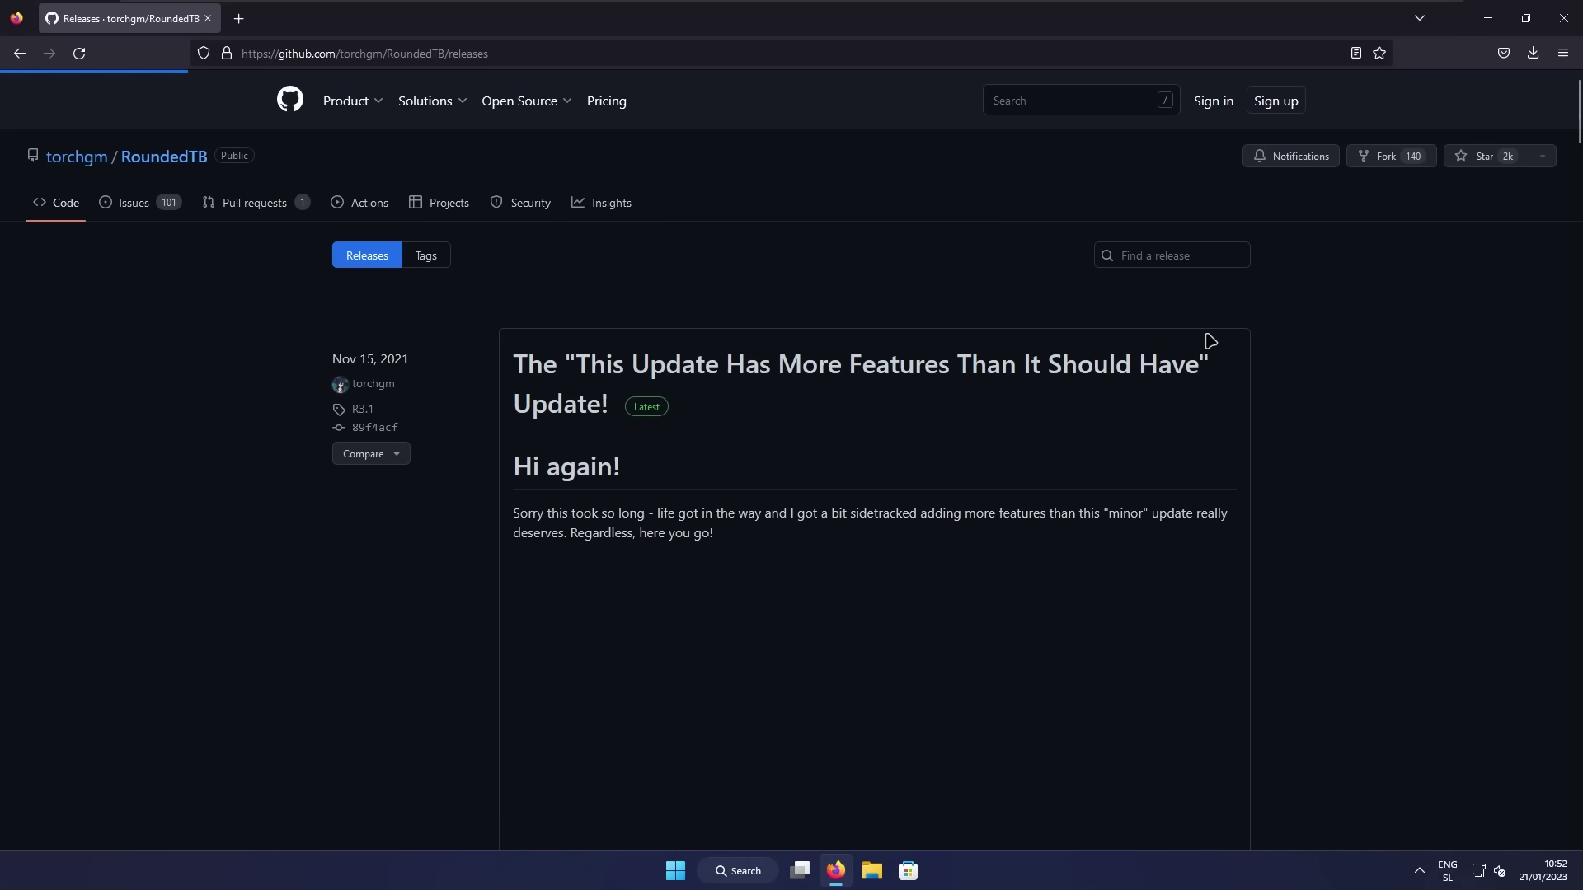
scroll(784, 456, down, 15)
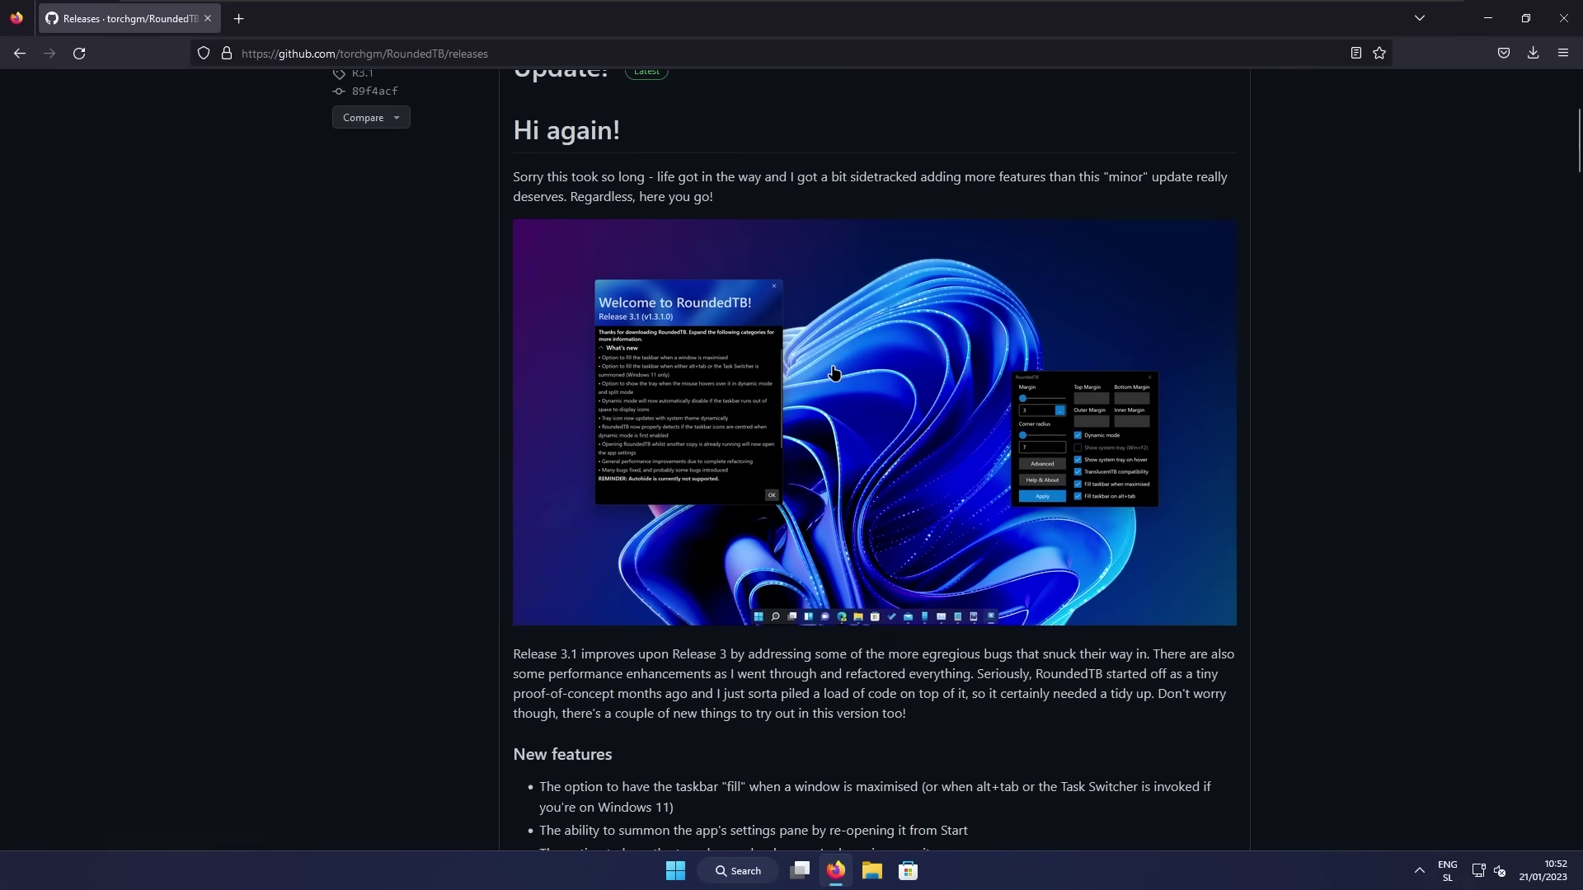
scroll(890, 352, up, 2)
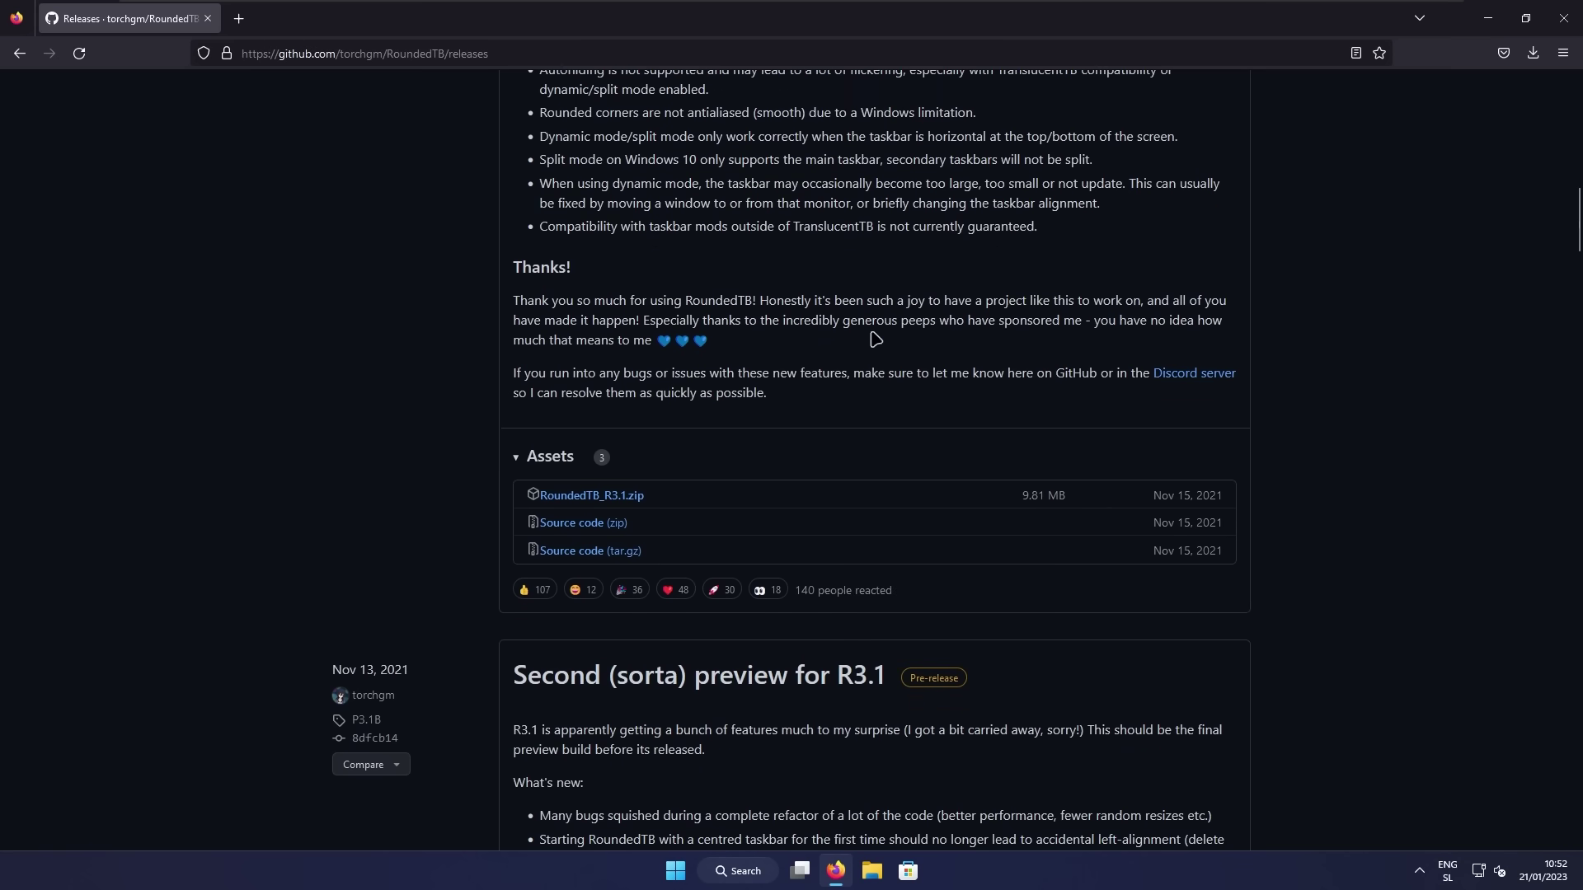
click(637, 497)
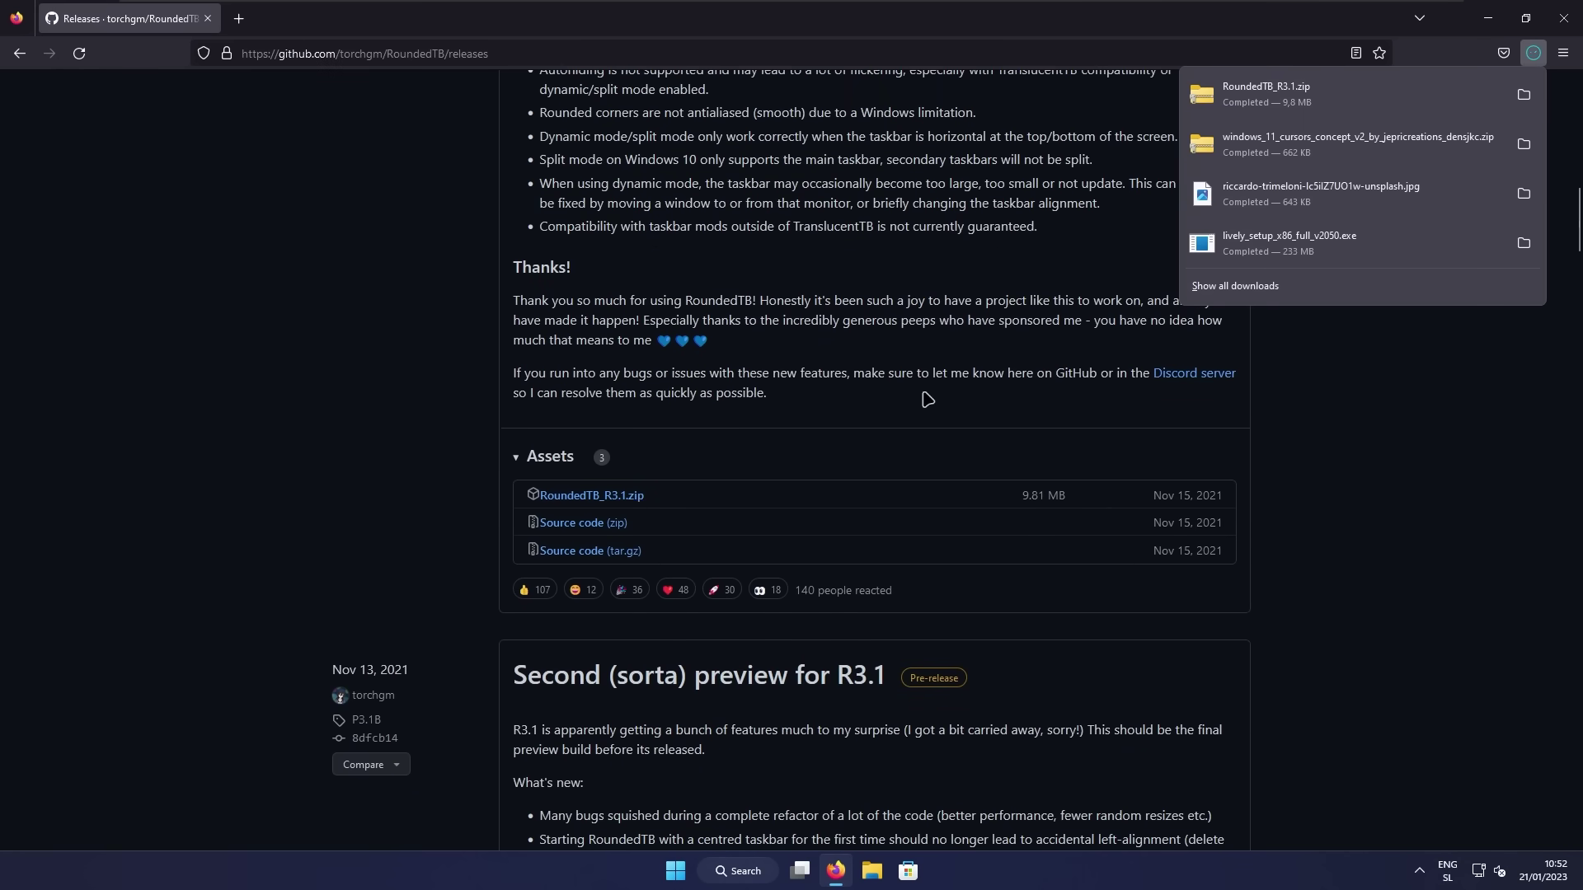
Show RoundedTB_R3.1.zip in the Downloads folder and extract all its files to the default RoundedTB_R3.1 folder
click(1527, 102)
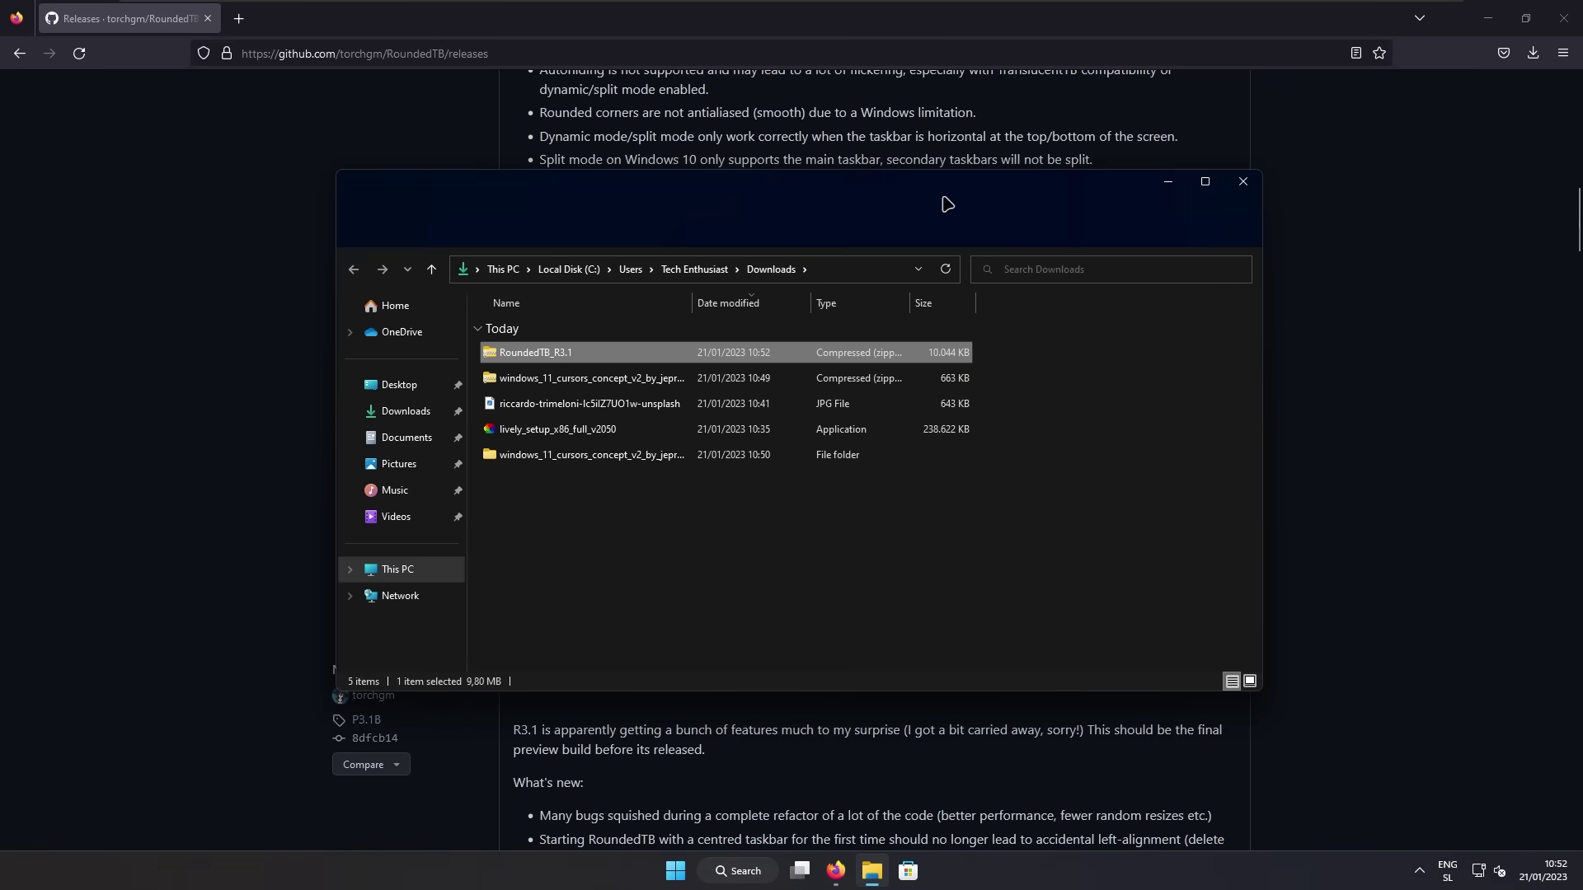
right_click(707, 354)
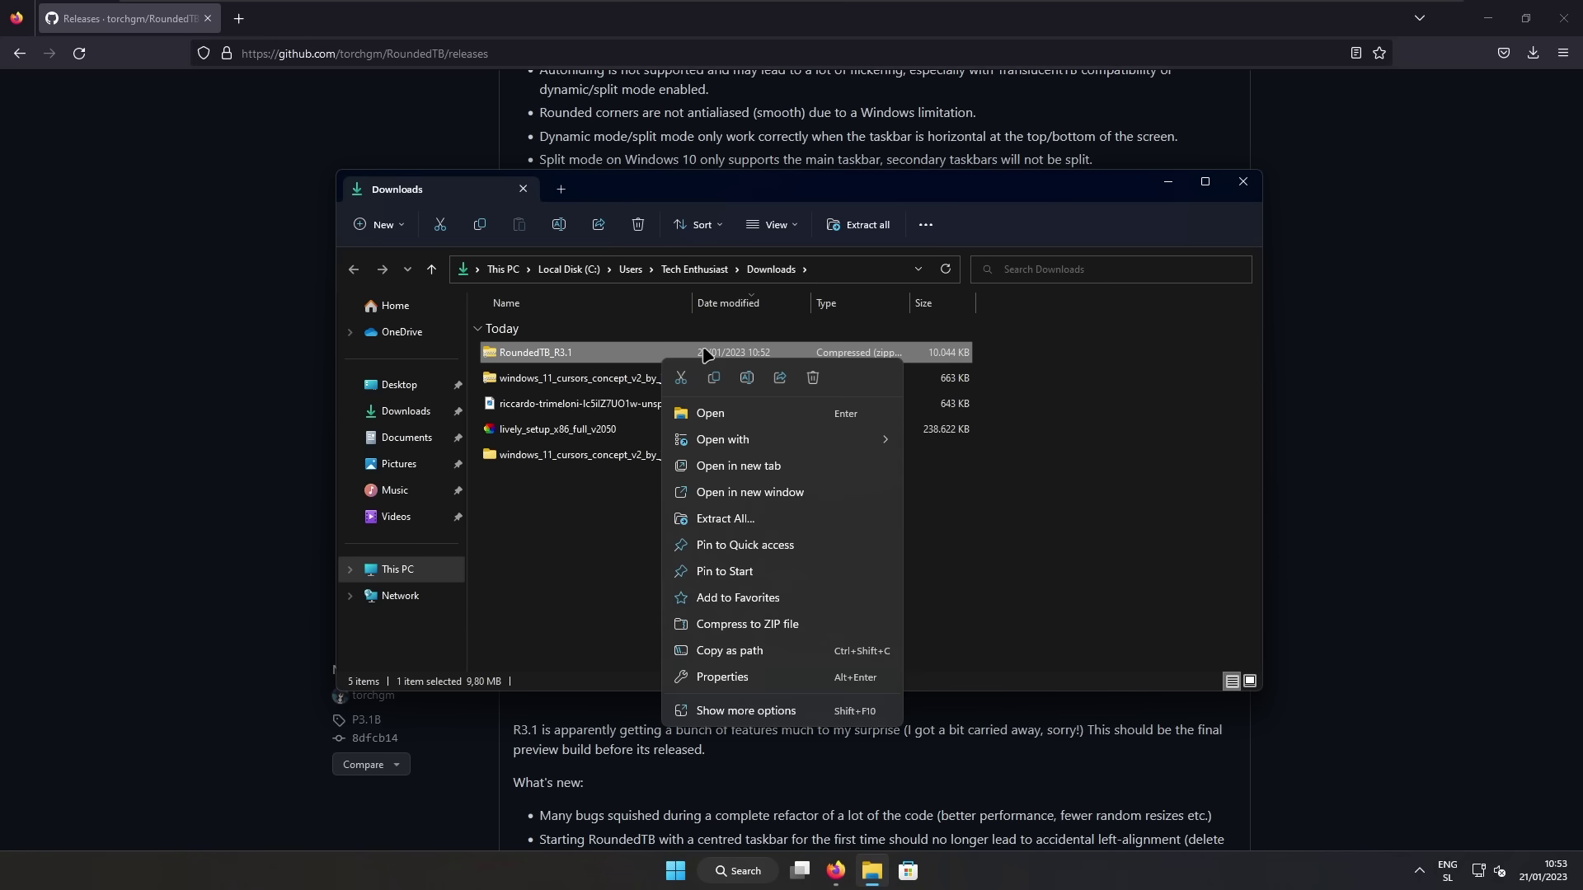
click(762, 521)
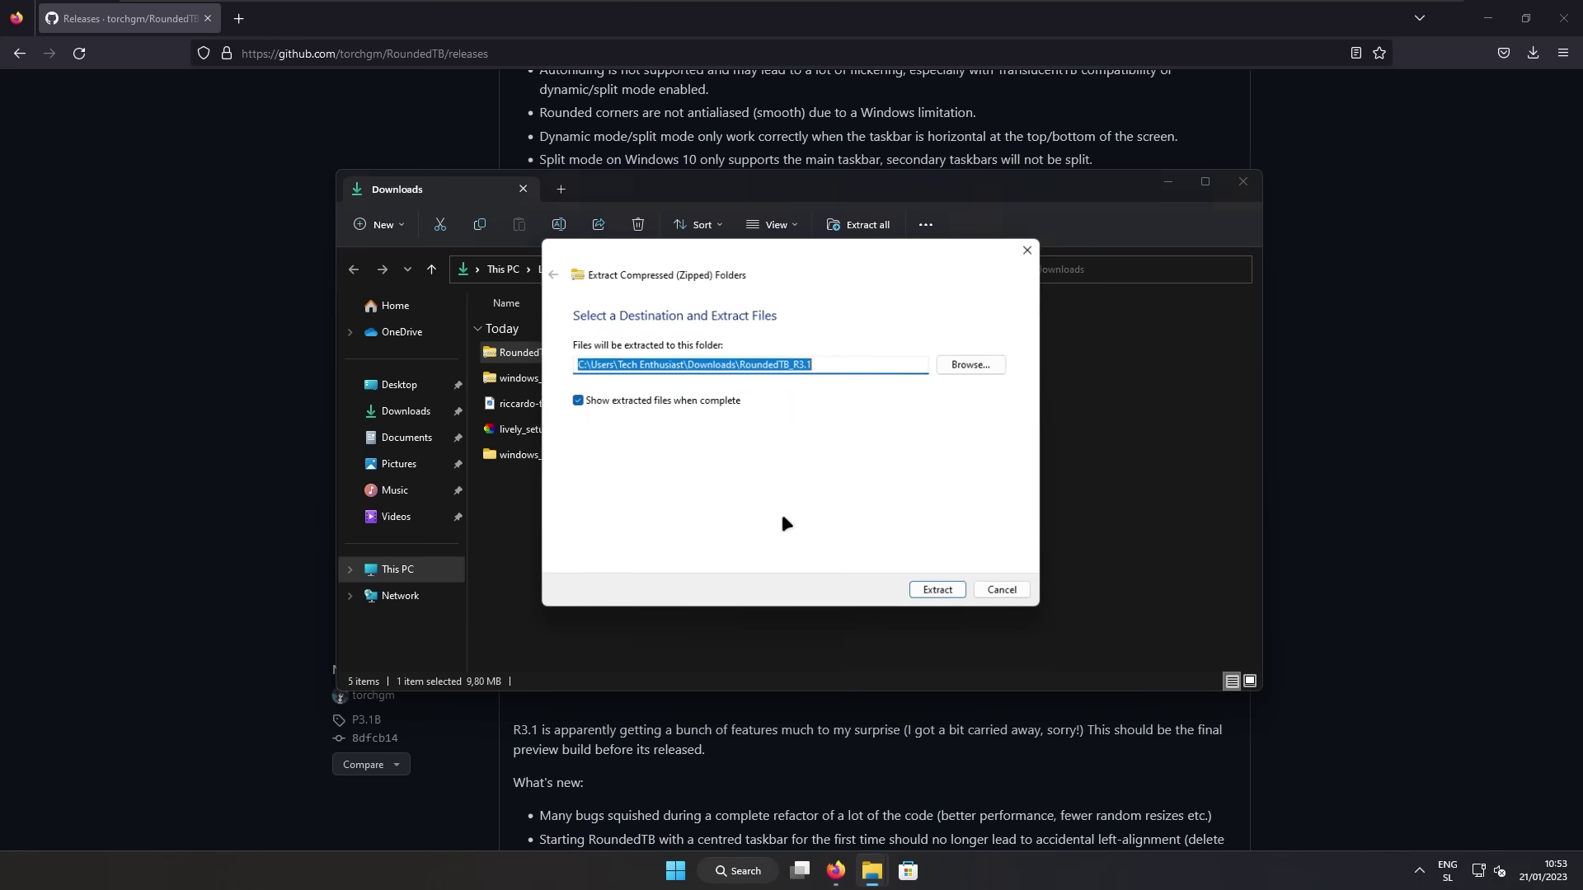
key(Return)
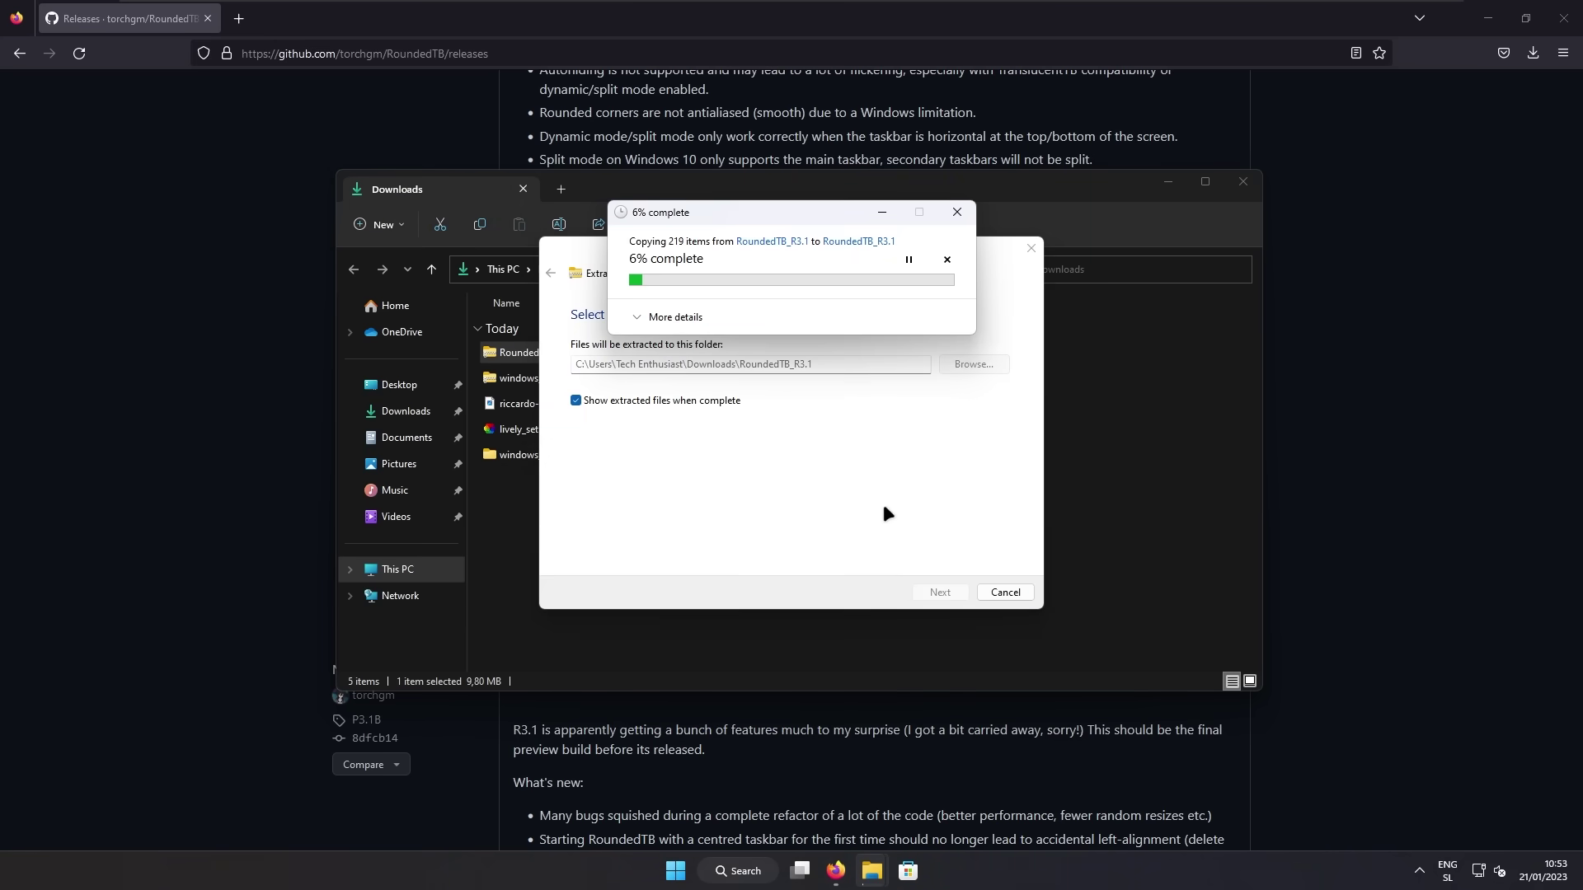
Go to Local Disk (C:) in the Downloads Explorer window and create a new folder named Tweaks
click(1099, 563)
click(425, 572)
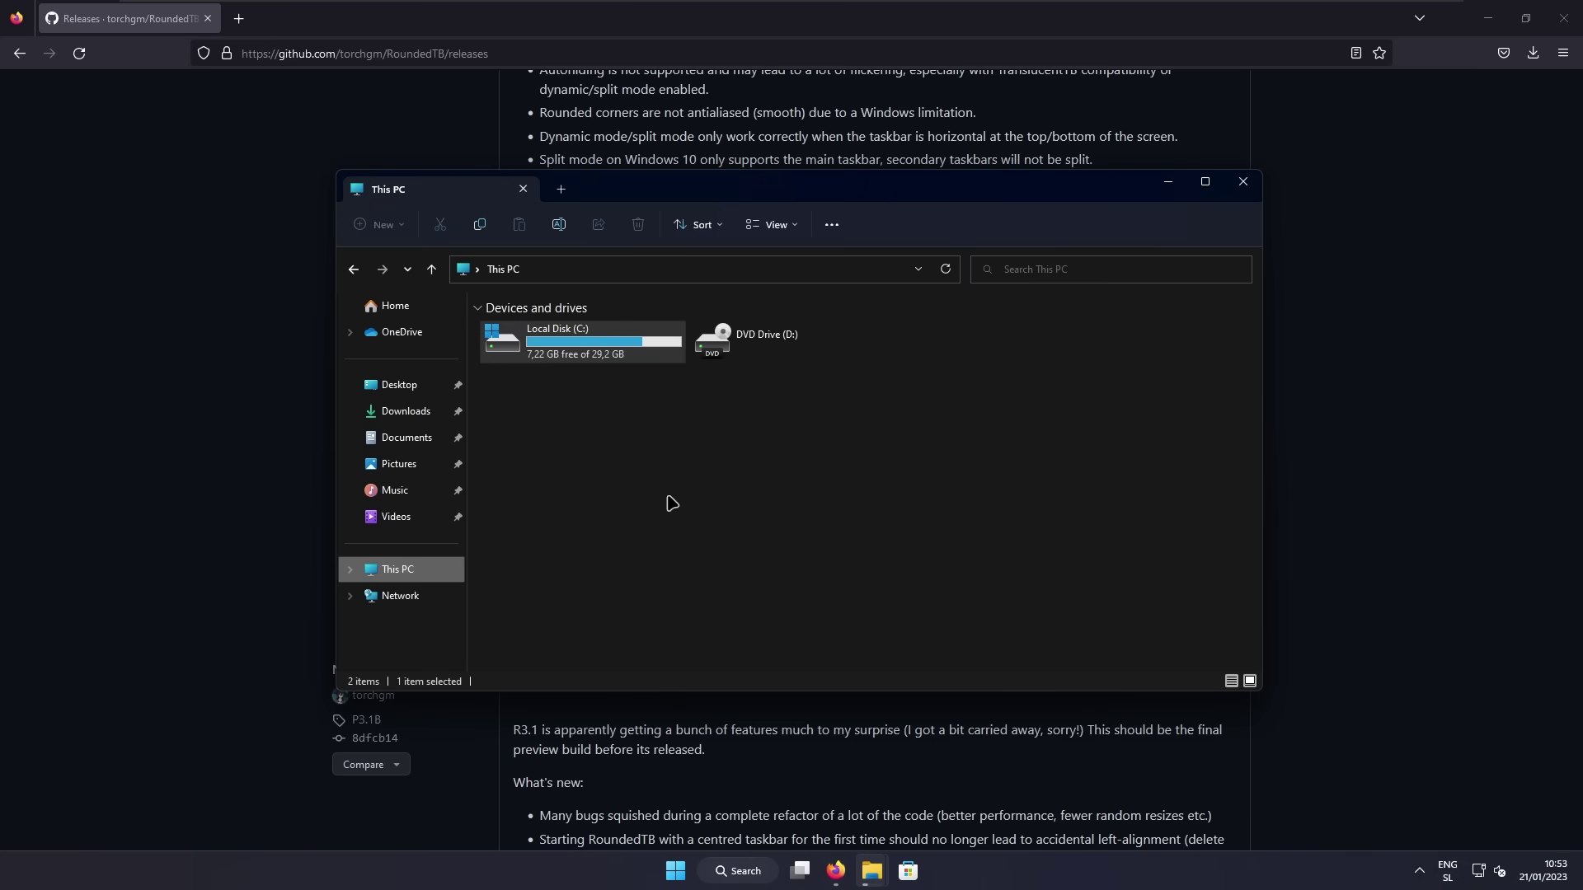
double_click(618, 340)
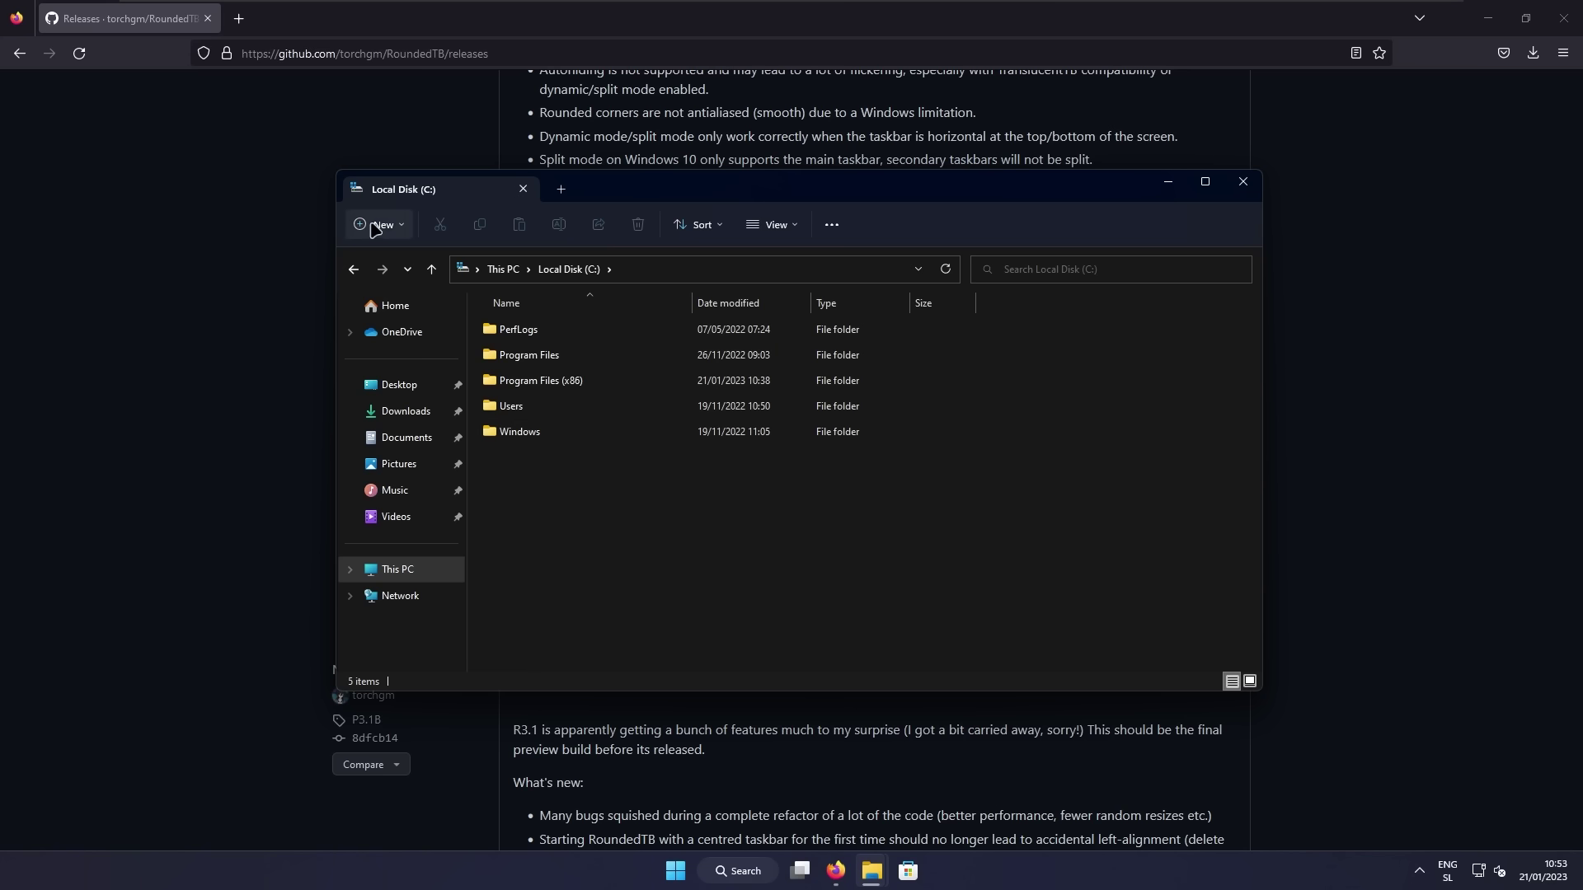
click(376, 227)
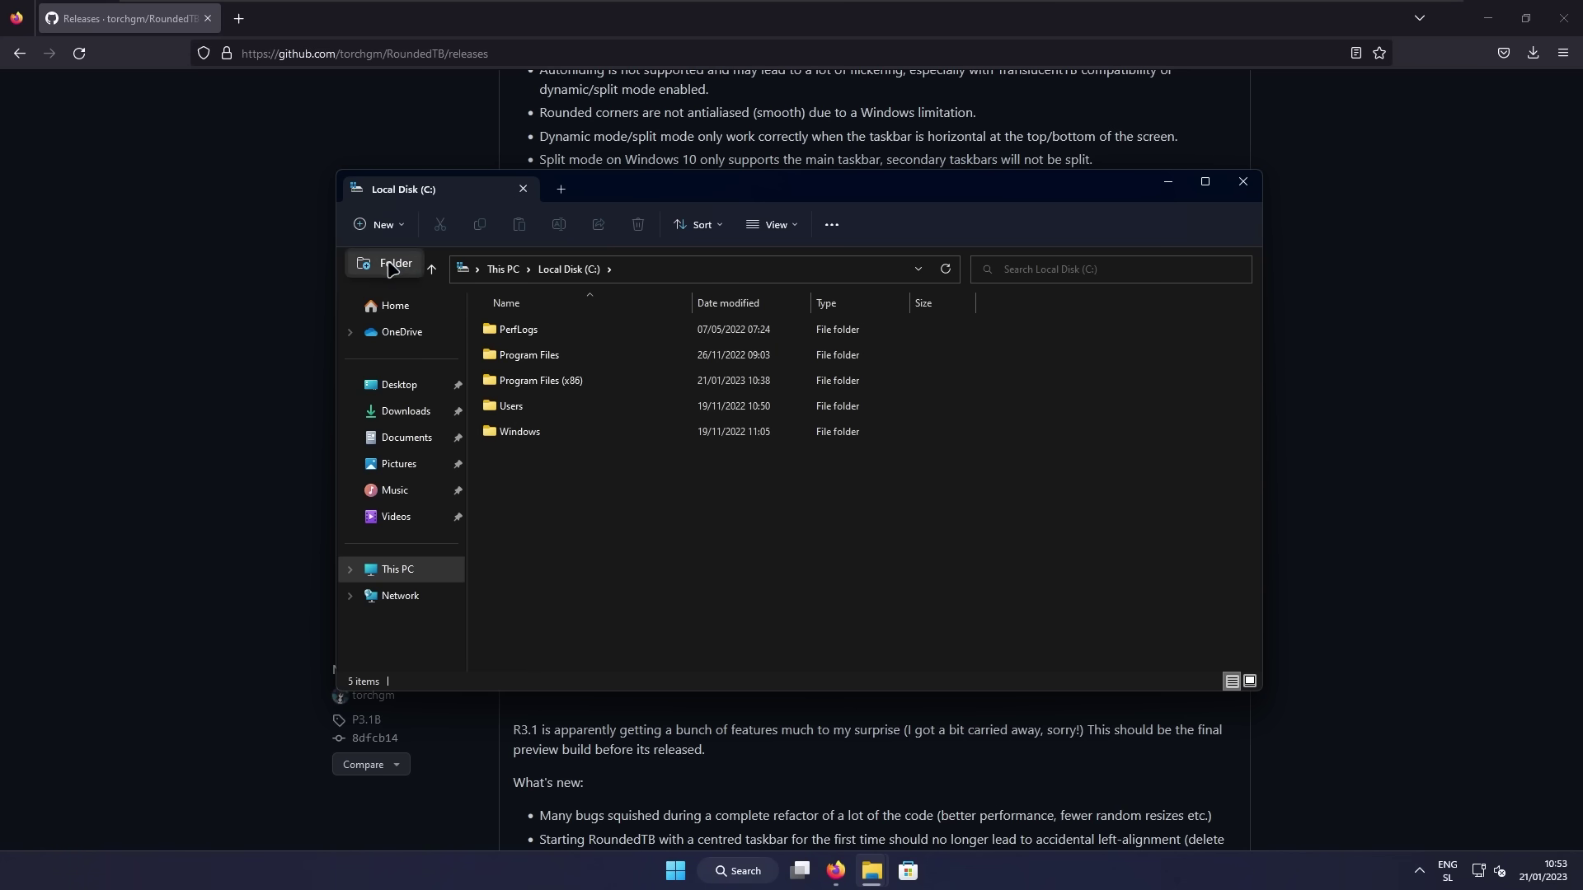
click(392, 266)
key(Caps_Lock)
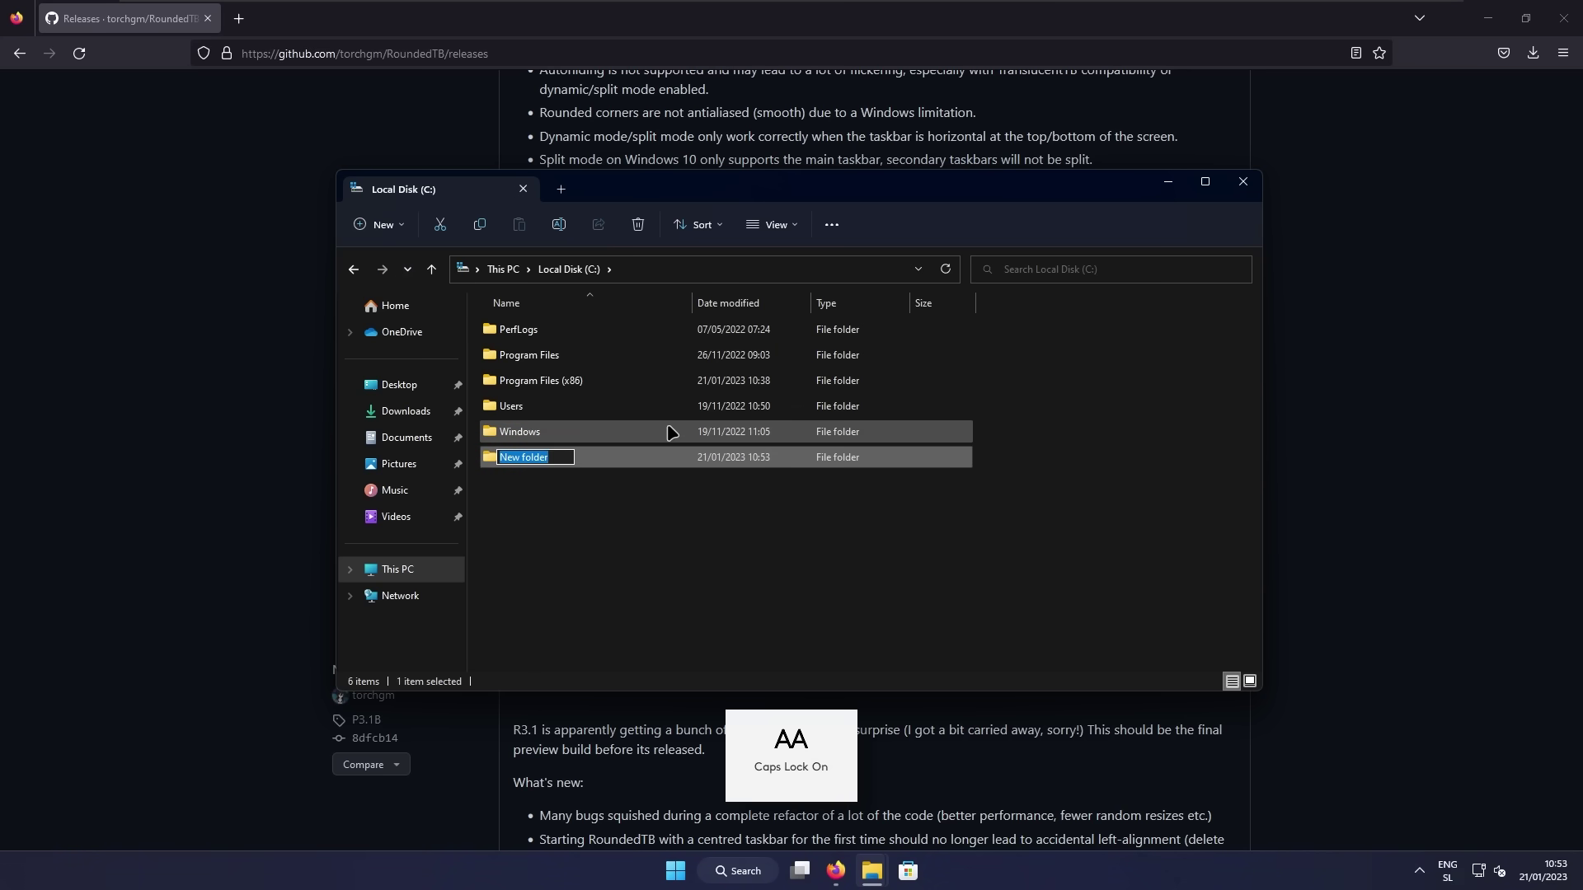
text(T)
key(Caps_Lock)
text(weaks)
key(Return)
Move the extracted RoundedTB_R3.1 folder from Downloads into the Tweaks folder on Local Disk (C:)
mouse_move(876, 878)
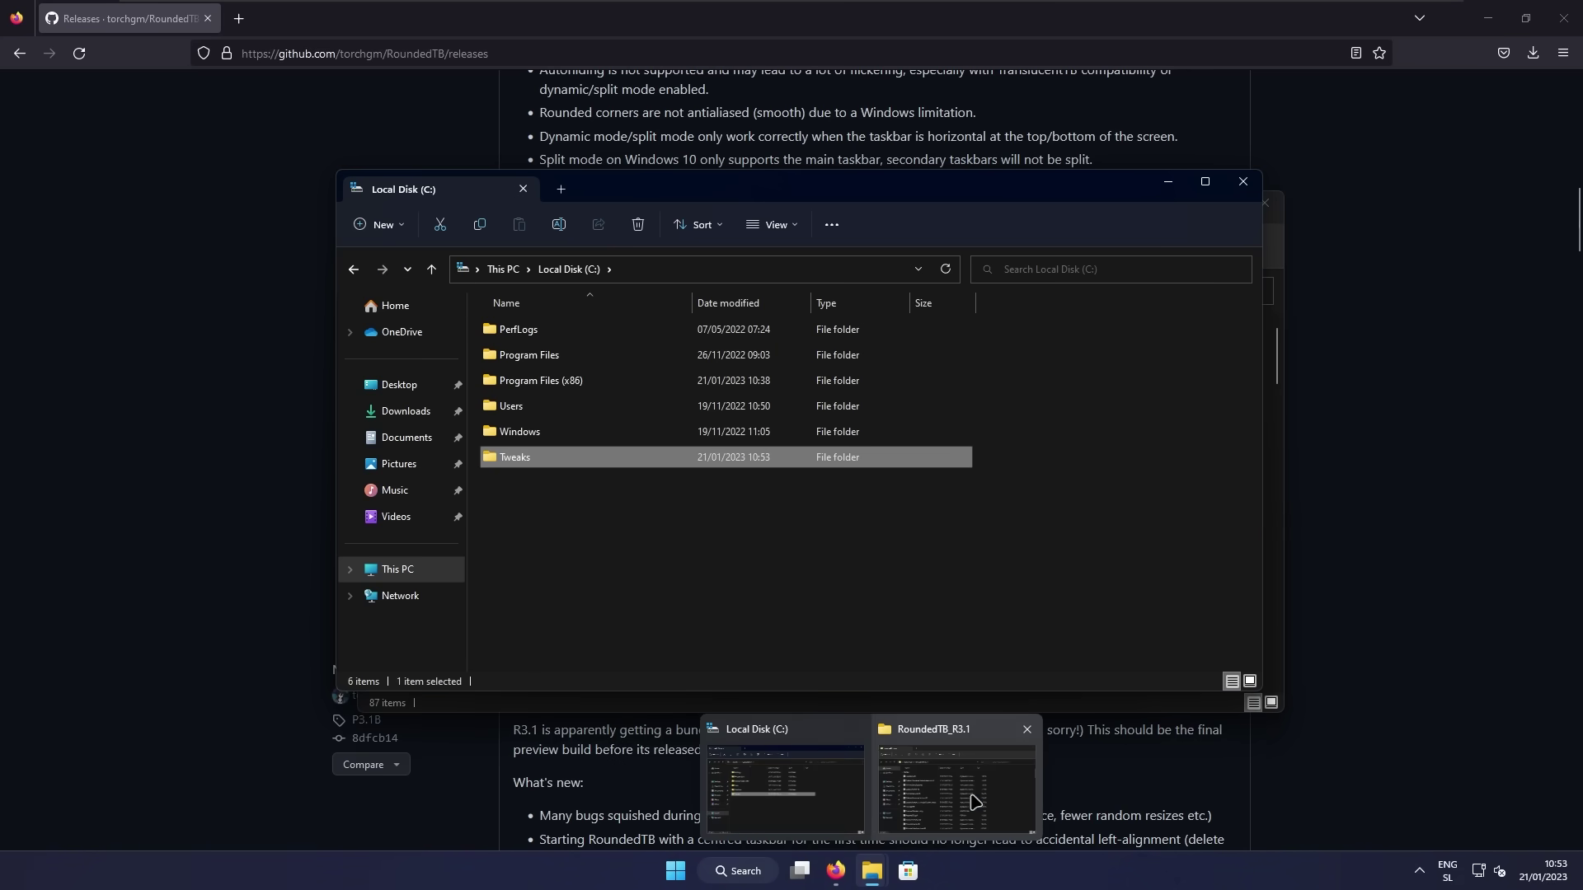
click(956, 779)
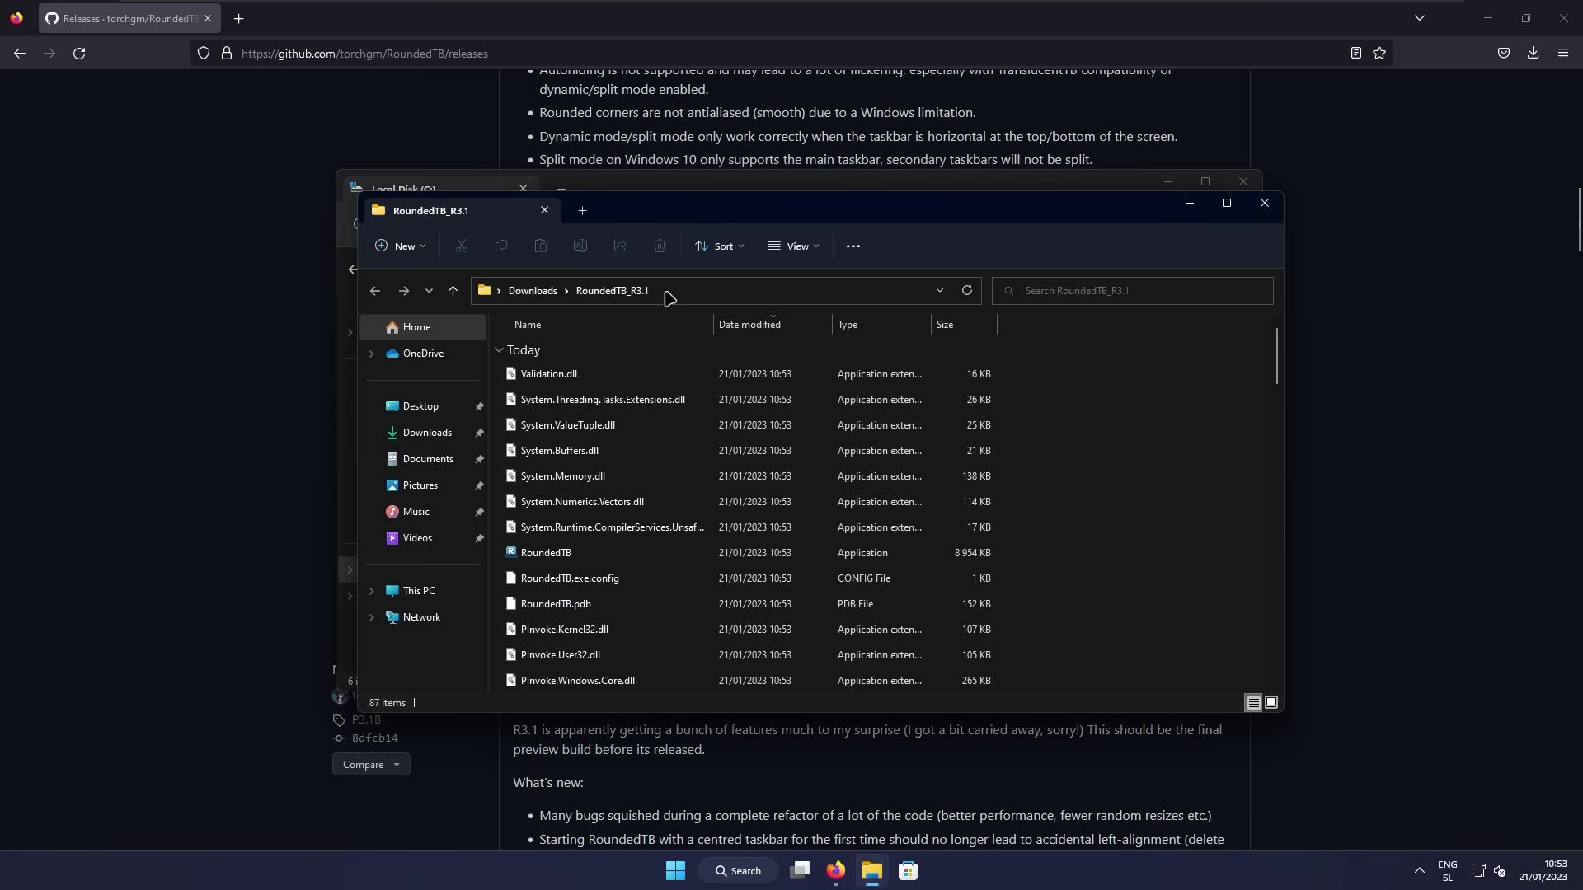
click(551, 295)
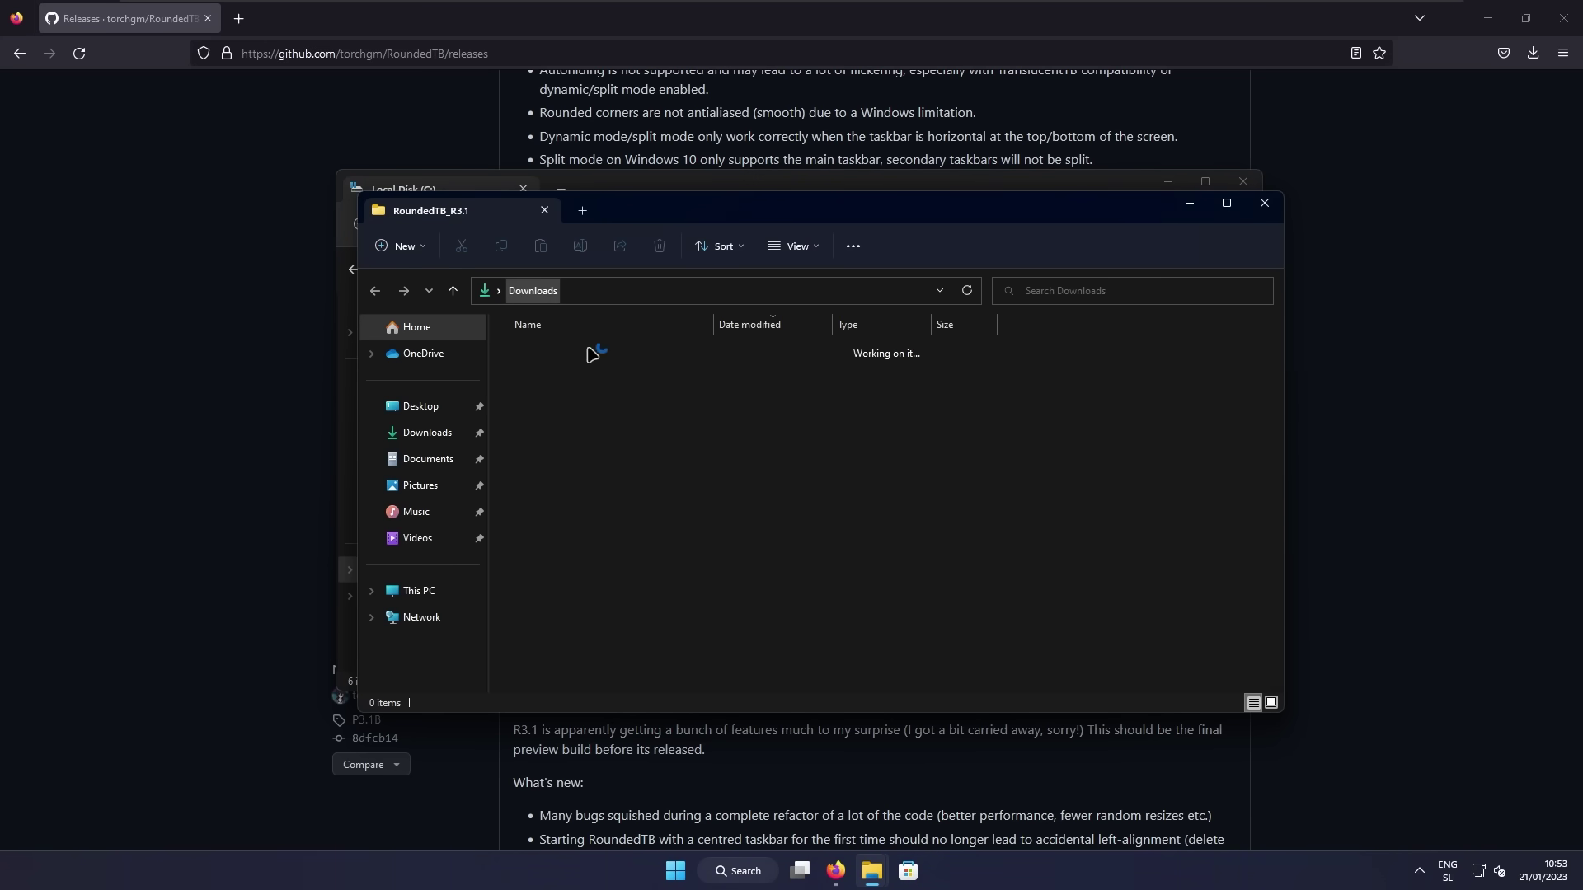
right_click(581, 477)
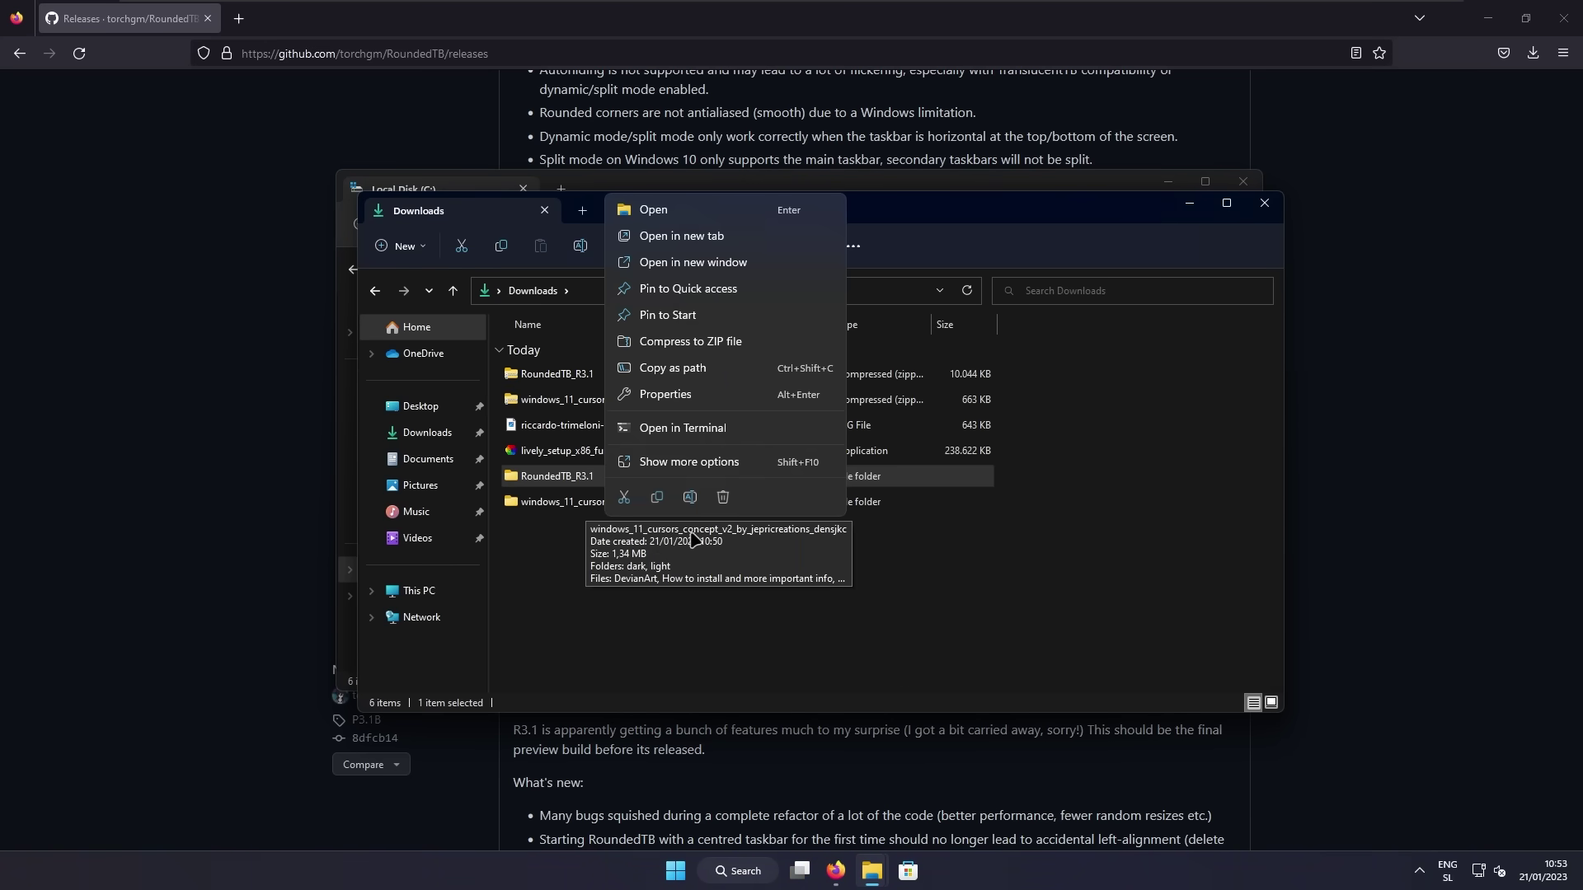
click(624, 498)
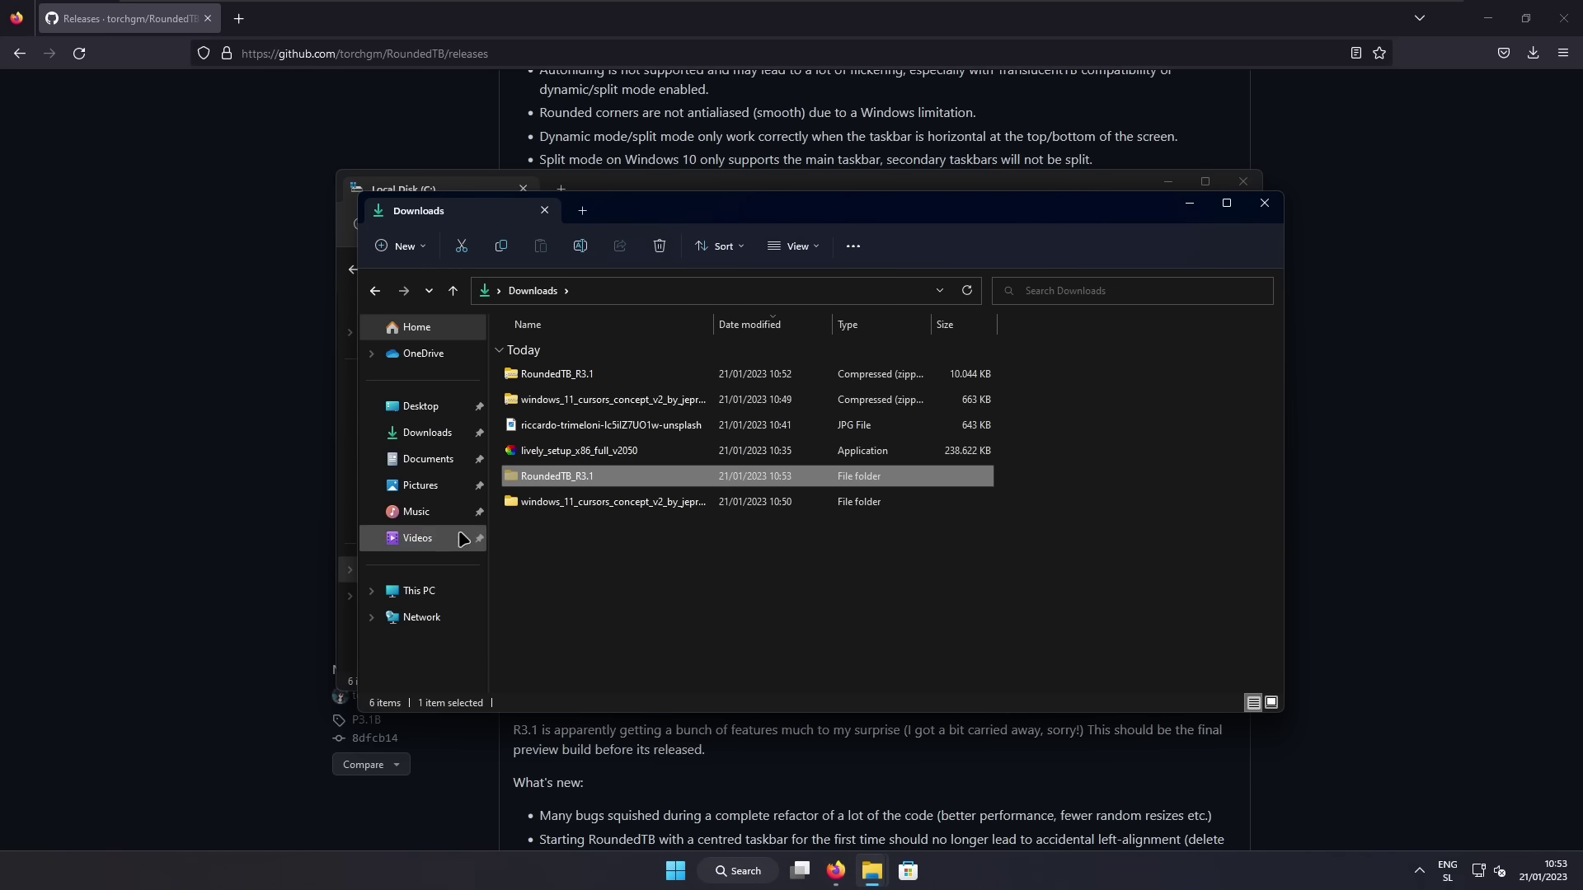
click(419, 591)
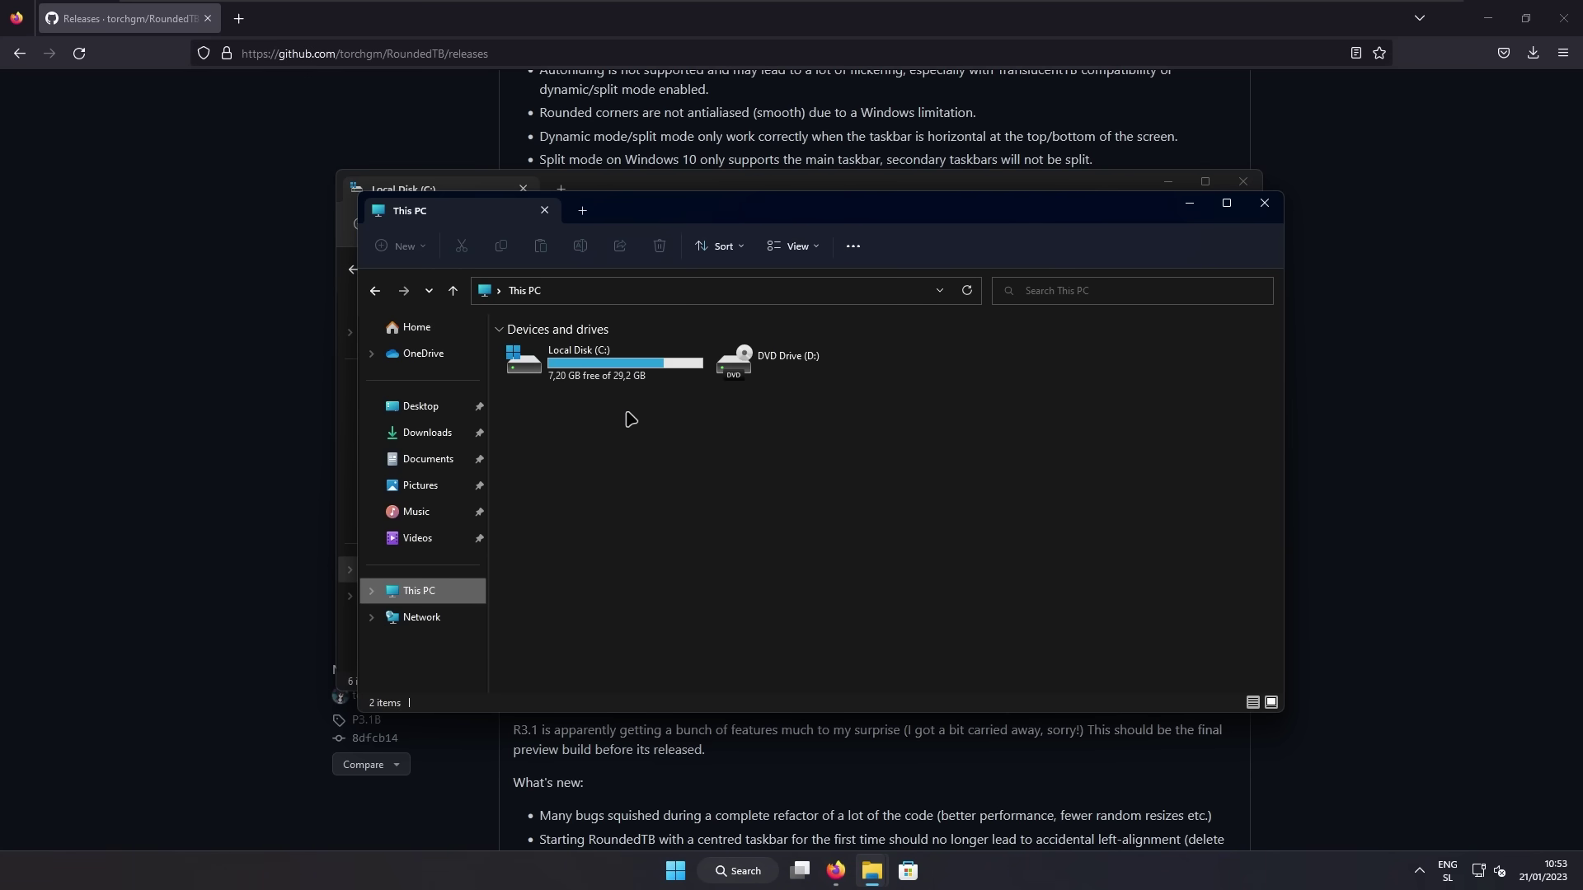
double_click(614, 346)
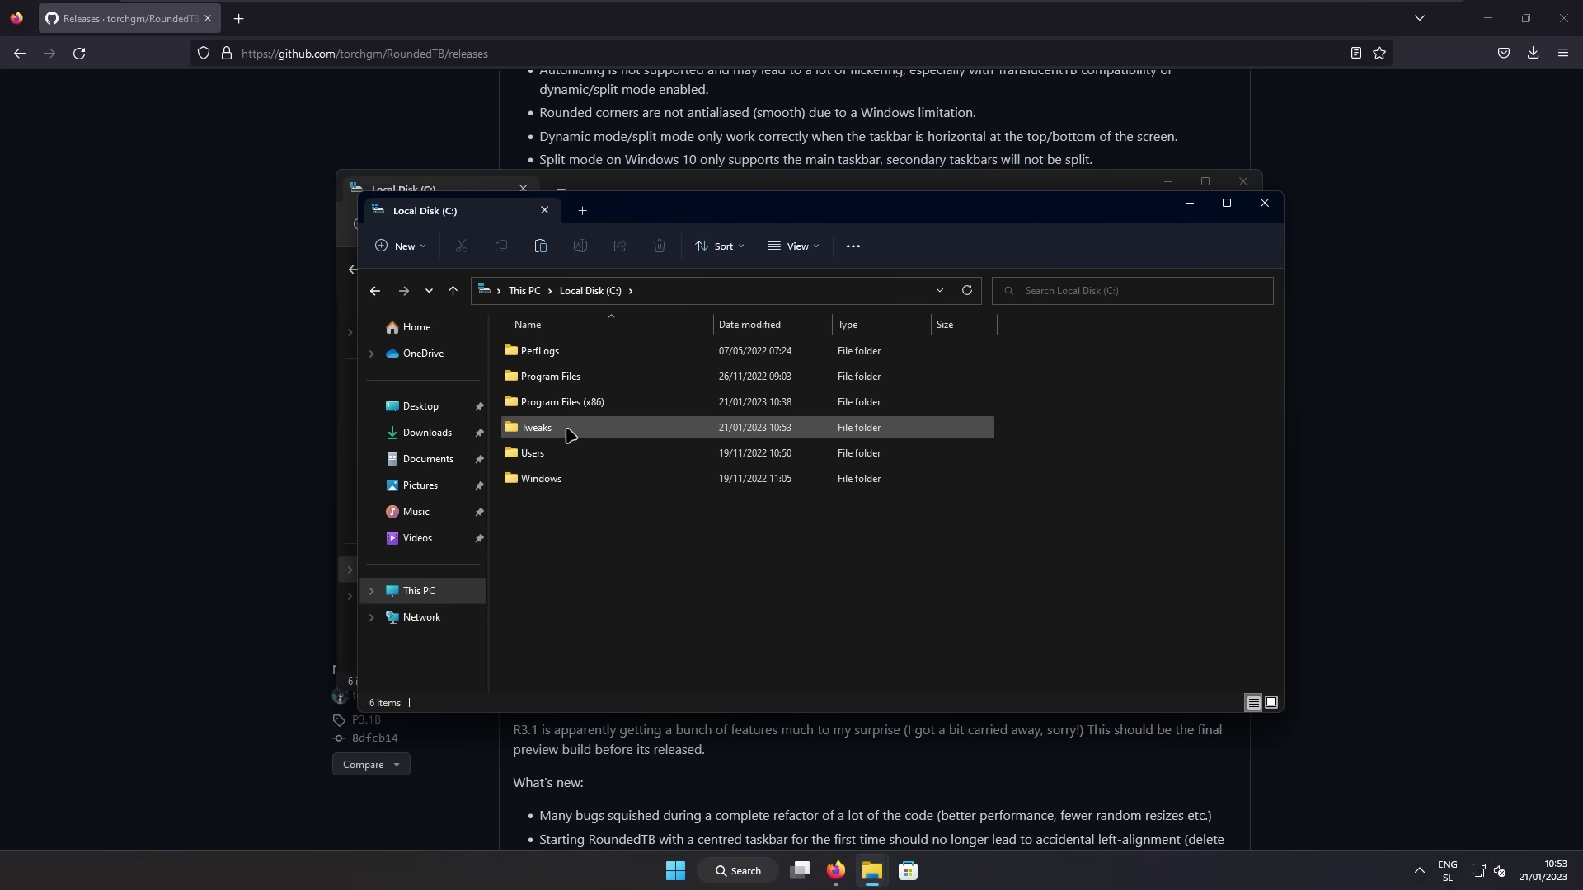
double_click(638, 428)
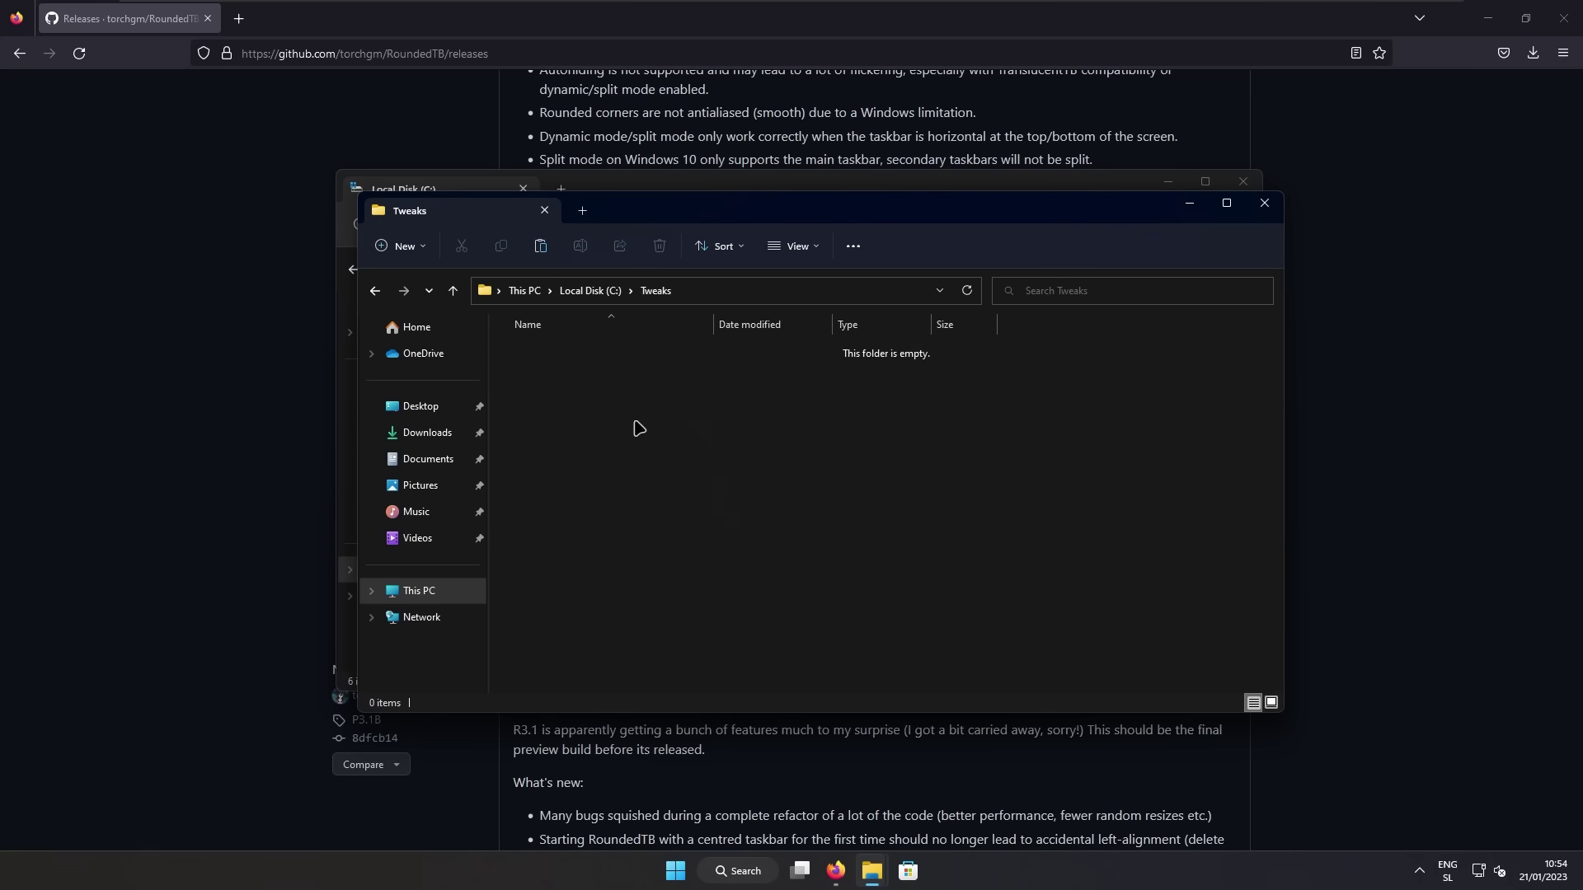
right_click(639, 428)
click(660, 445)
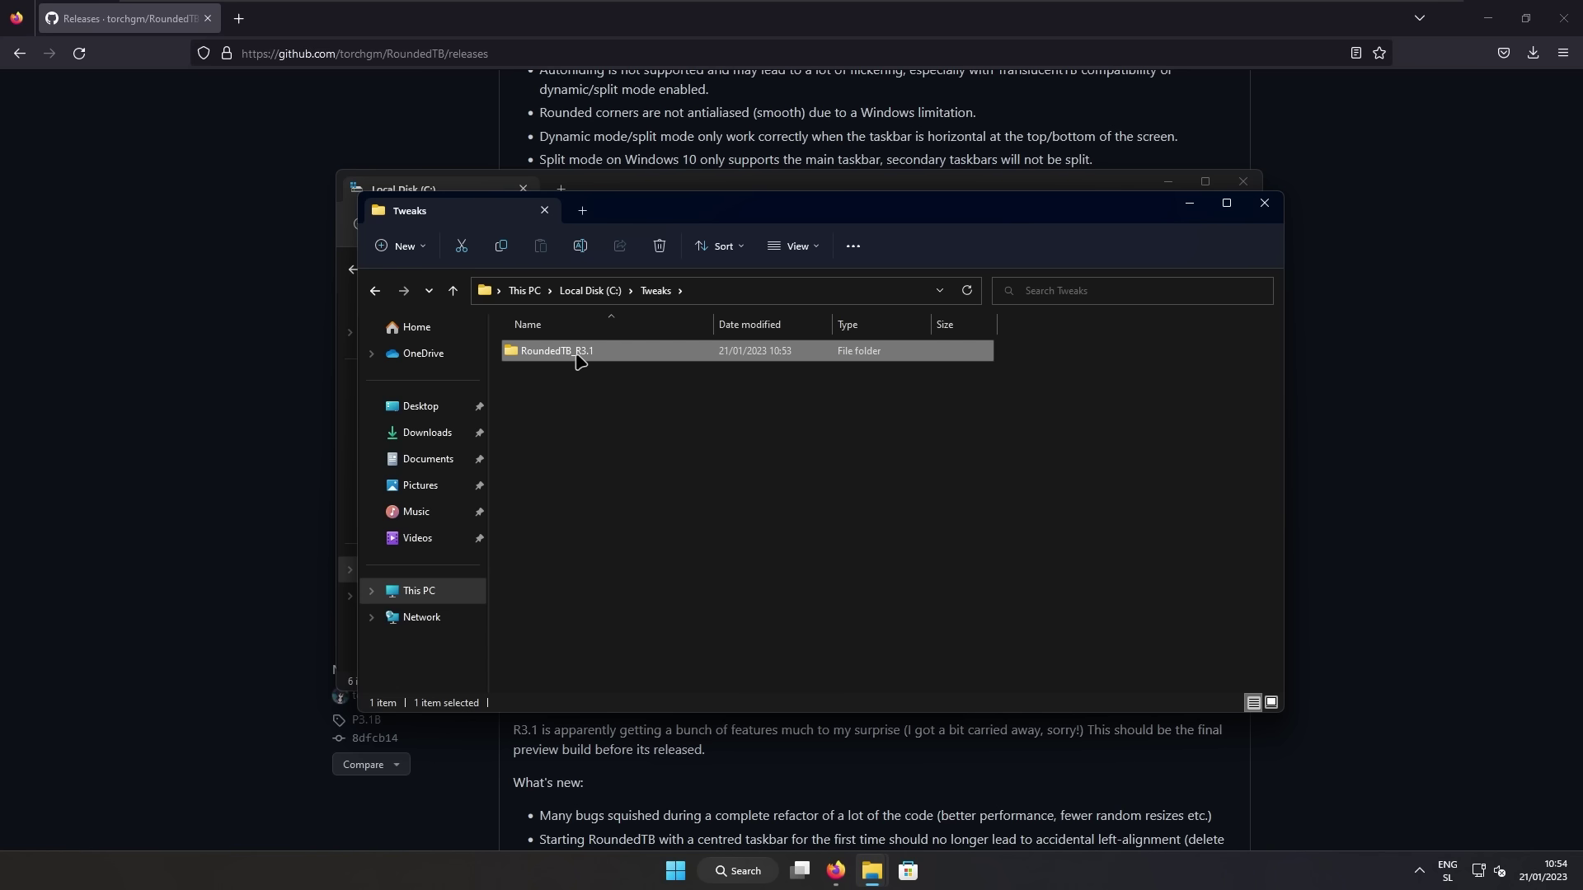
Open the moved RoundedTB_R3.1 folder, select the RoundedTB application and turn on the display of file name extensions
scroll(691, 489, down, 7)
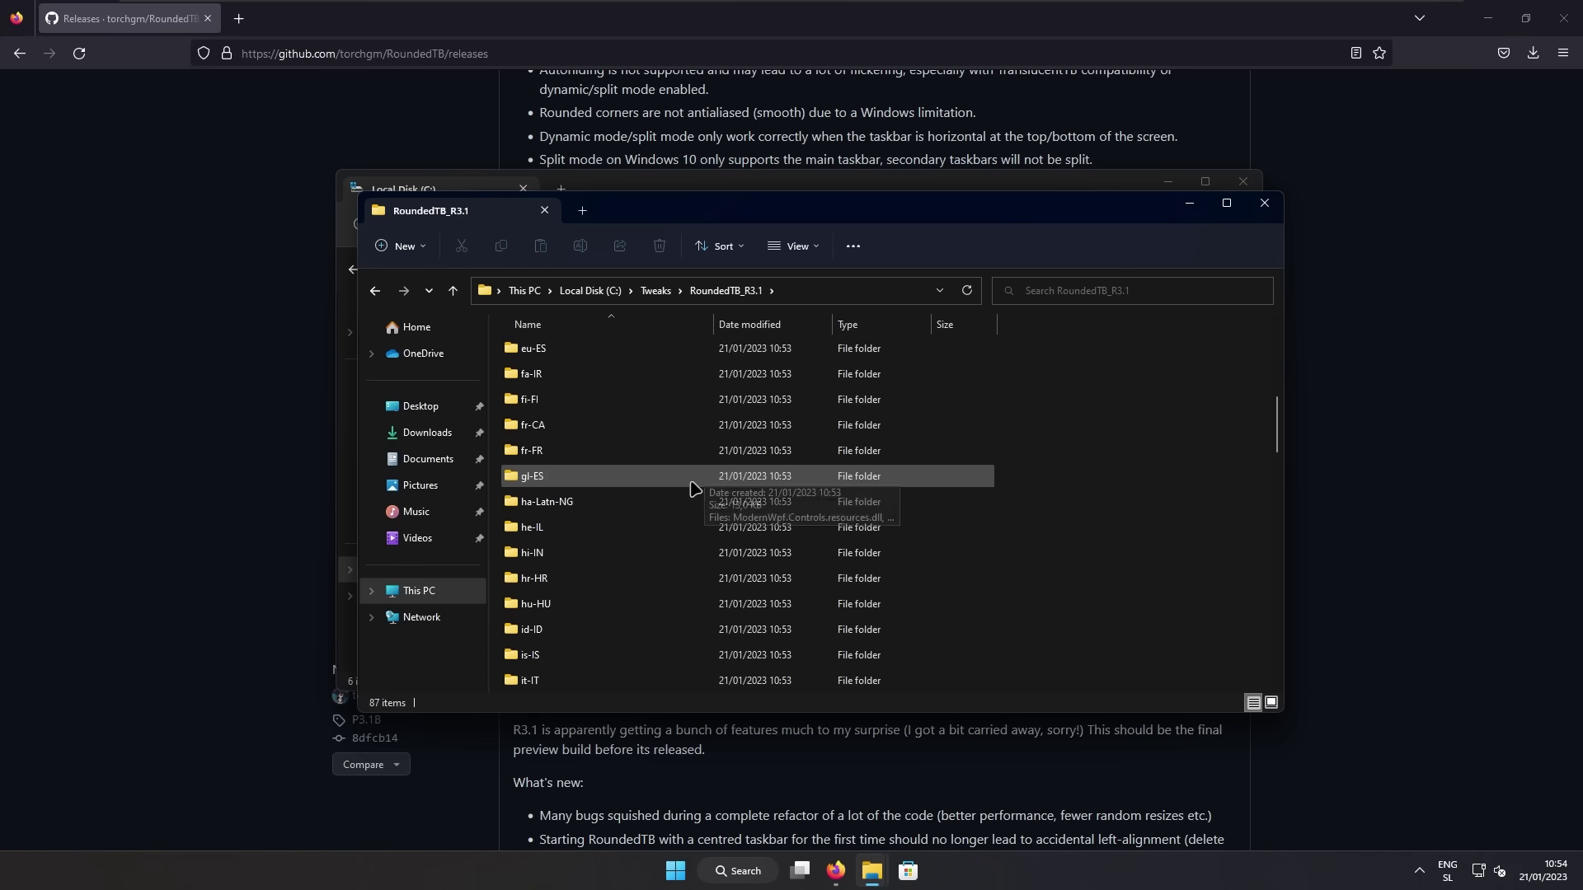
scroll(690, 489, down, 15)
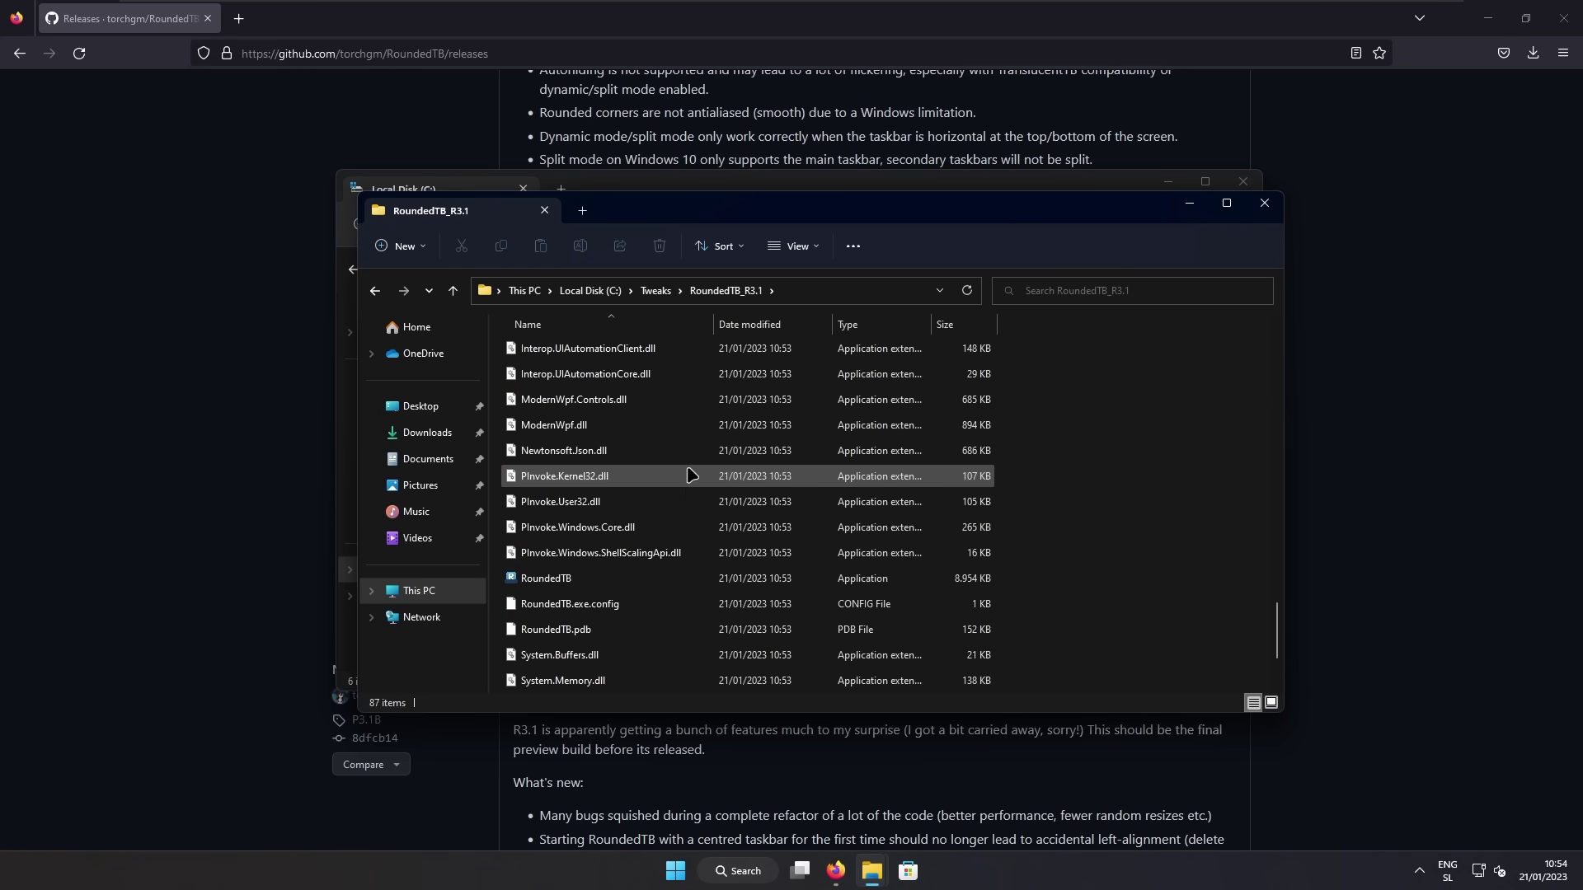
click(691, 581)
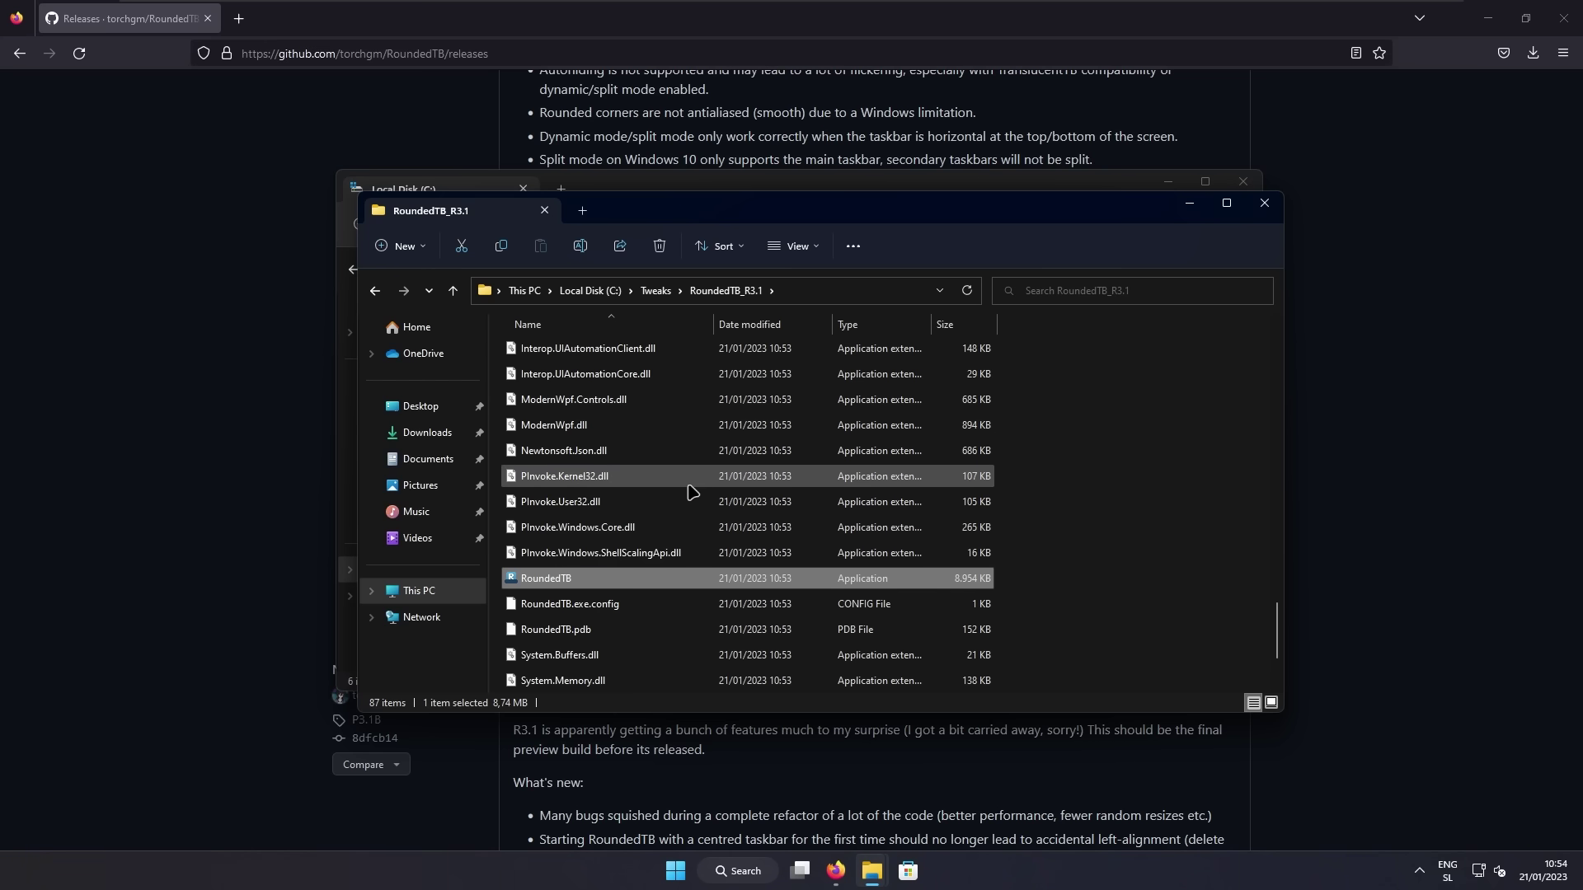
mouse_move(684, 481)
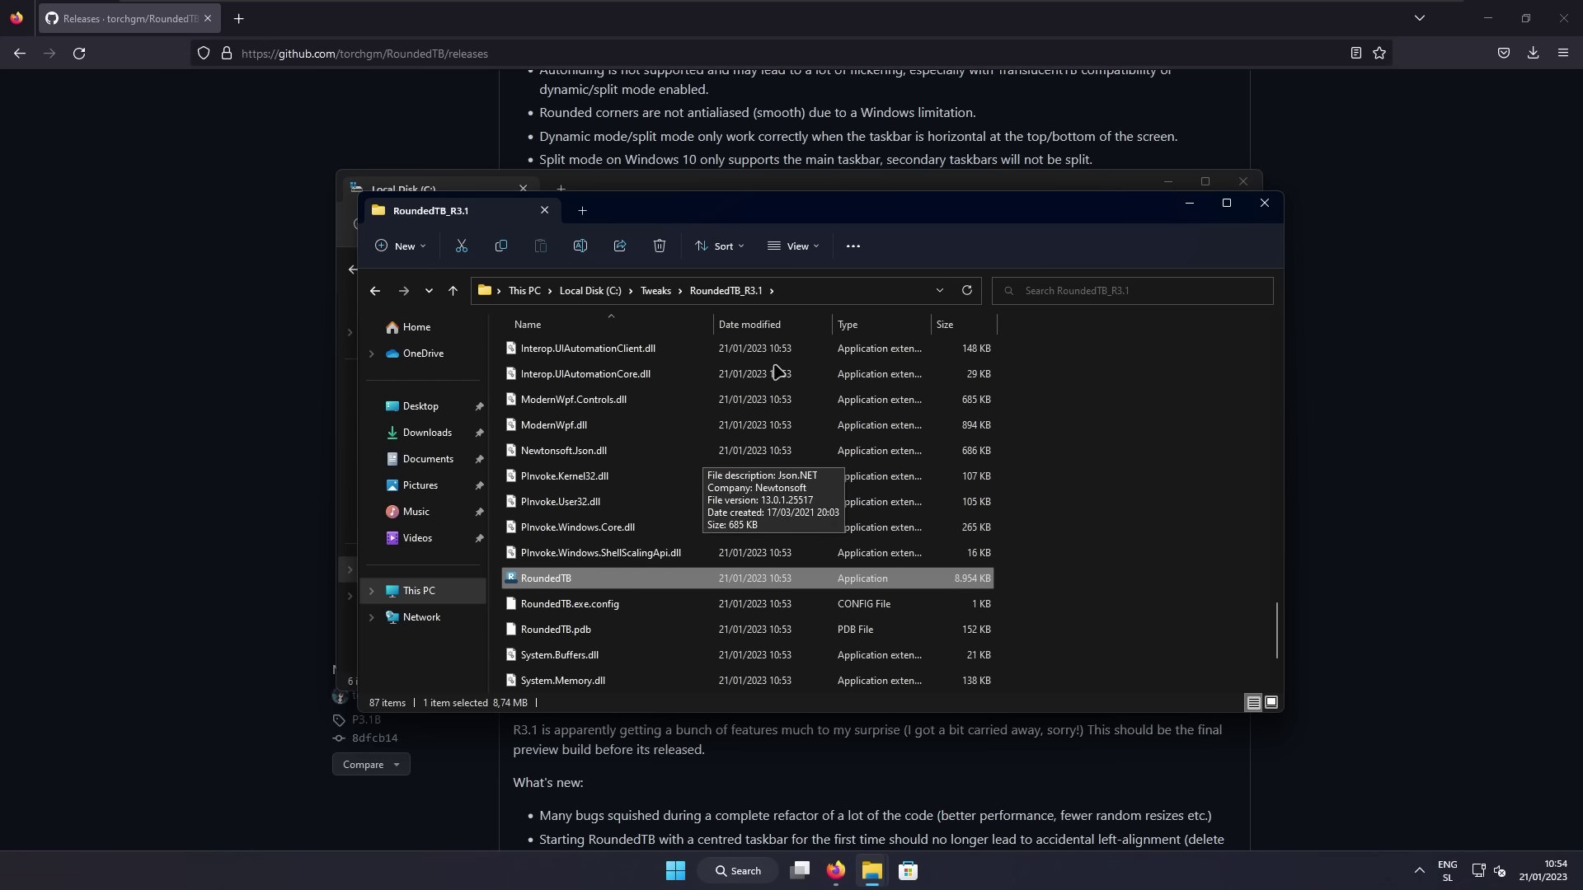
click(815, 247)
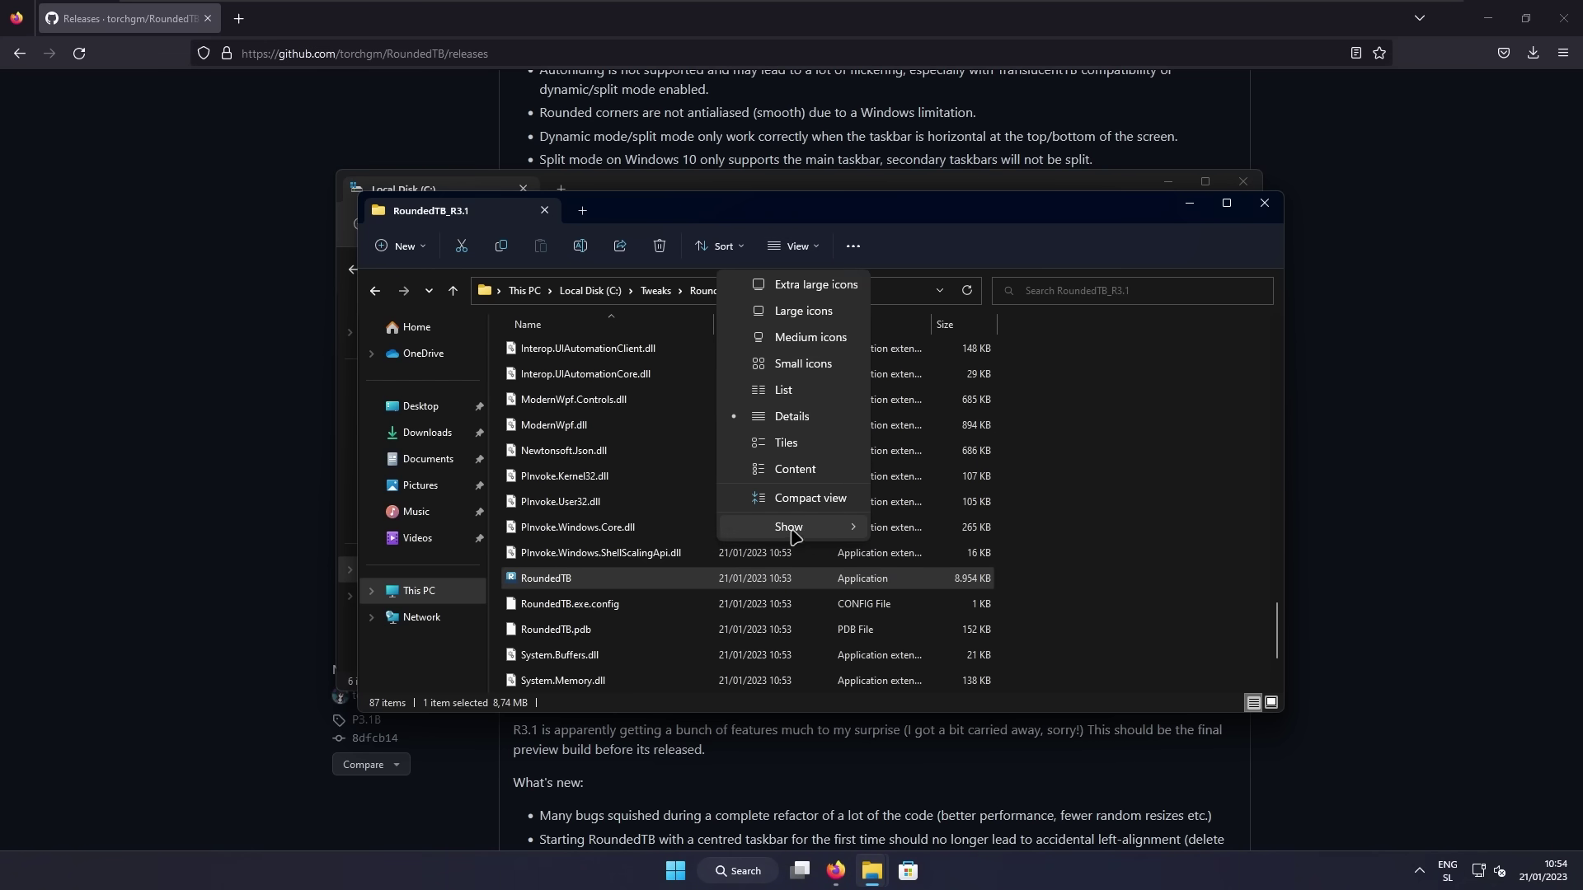
mouse_move(819, 530)
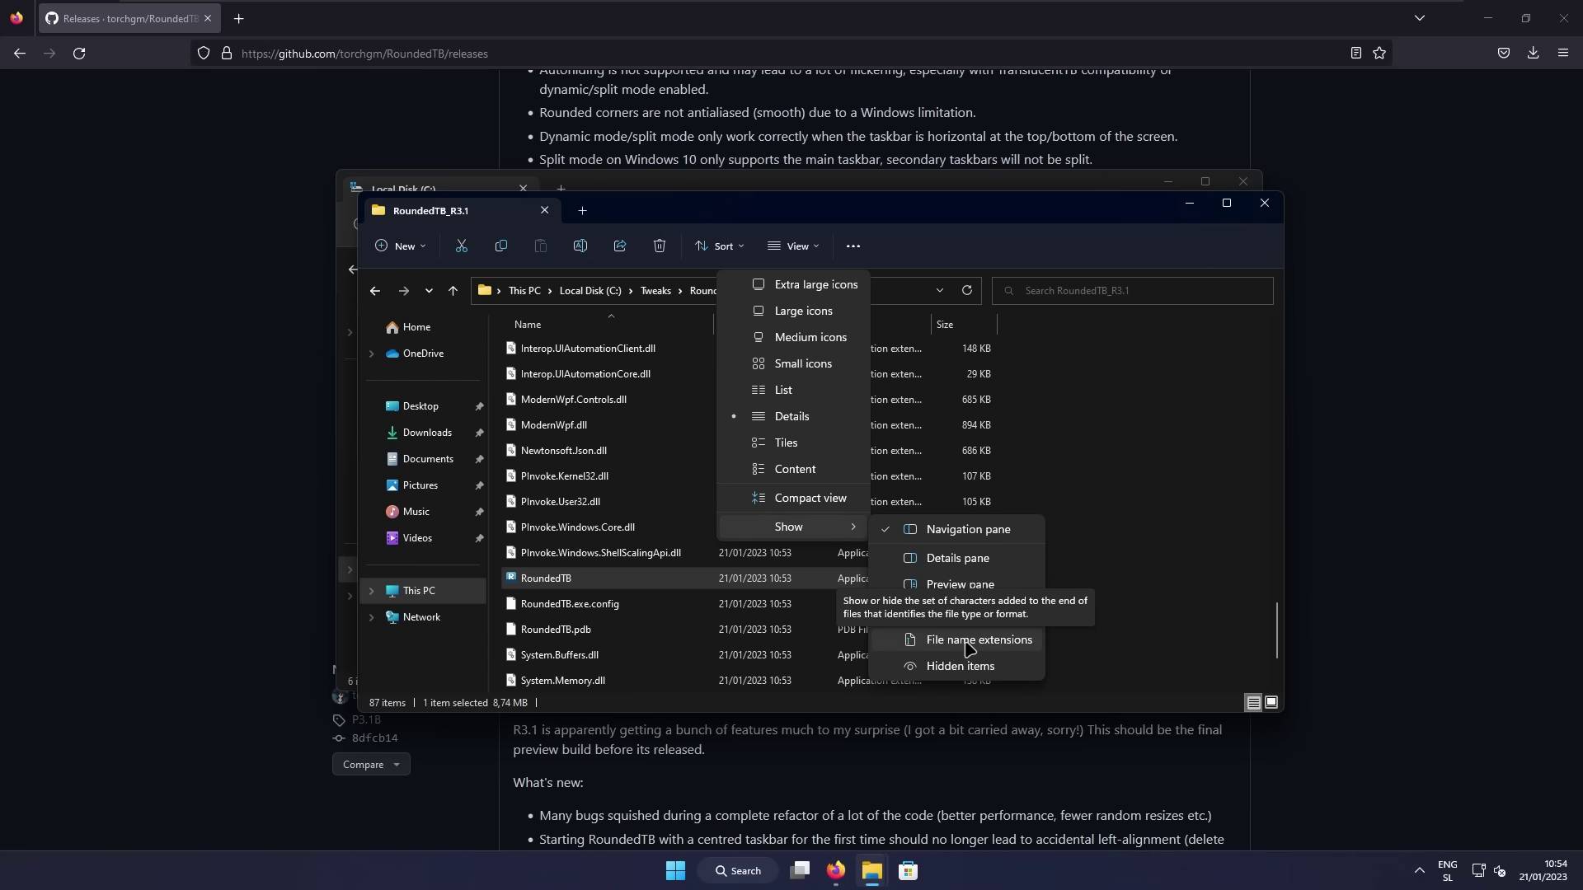
click(971, 649)
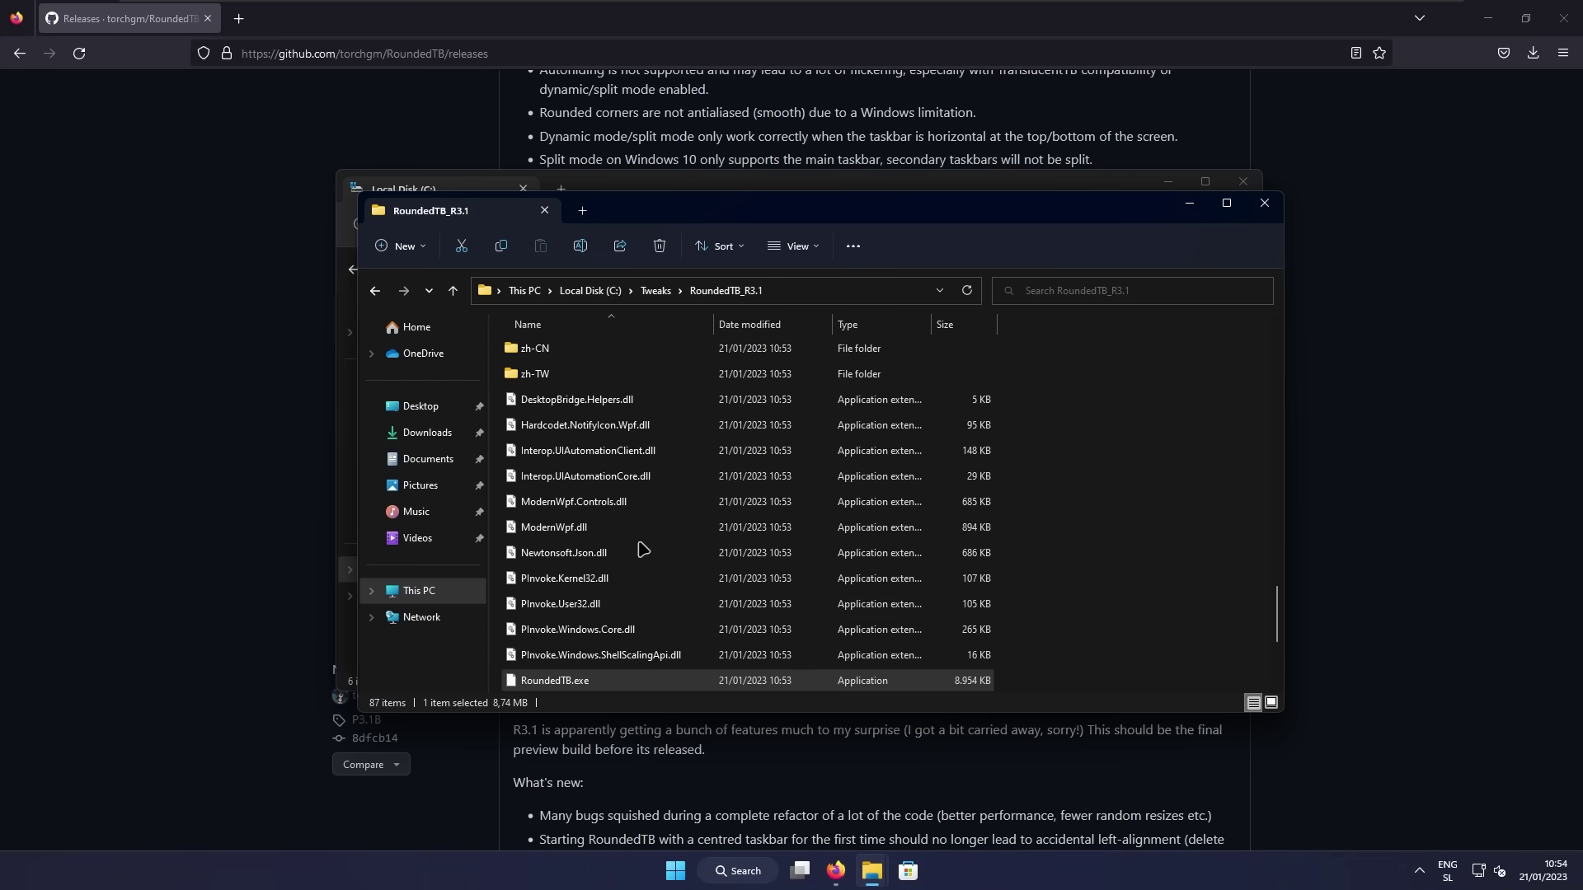
Run RoundedTB.exe, minimise the Explorer and Firefox windows and dismiss the RoundedTB welcome message
scroll(681, 553, down, 2)
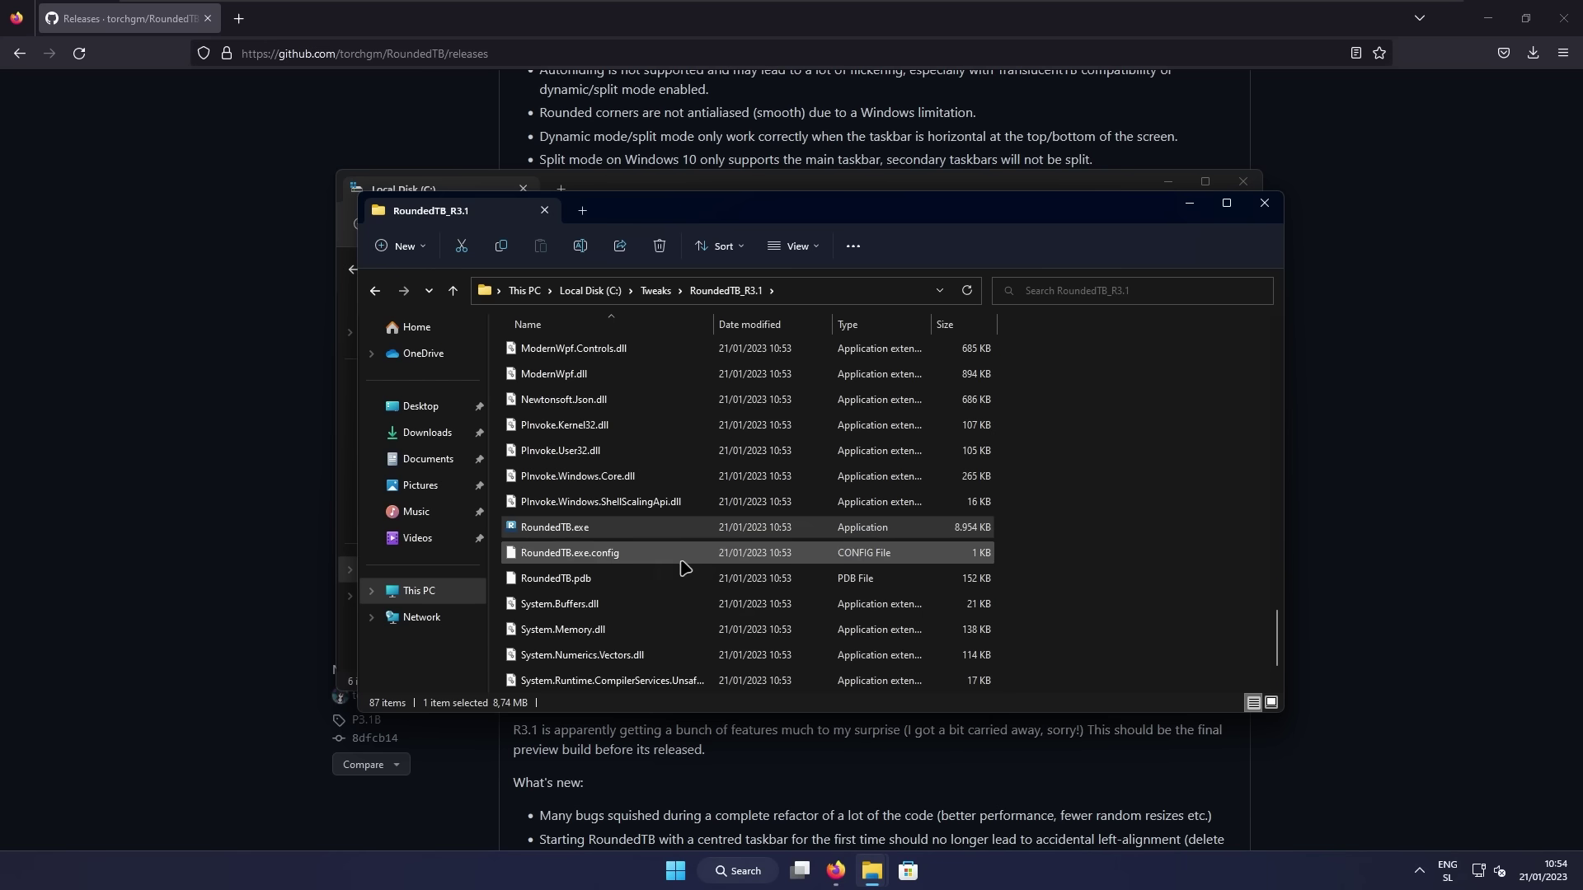
double_click(615, 528)
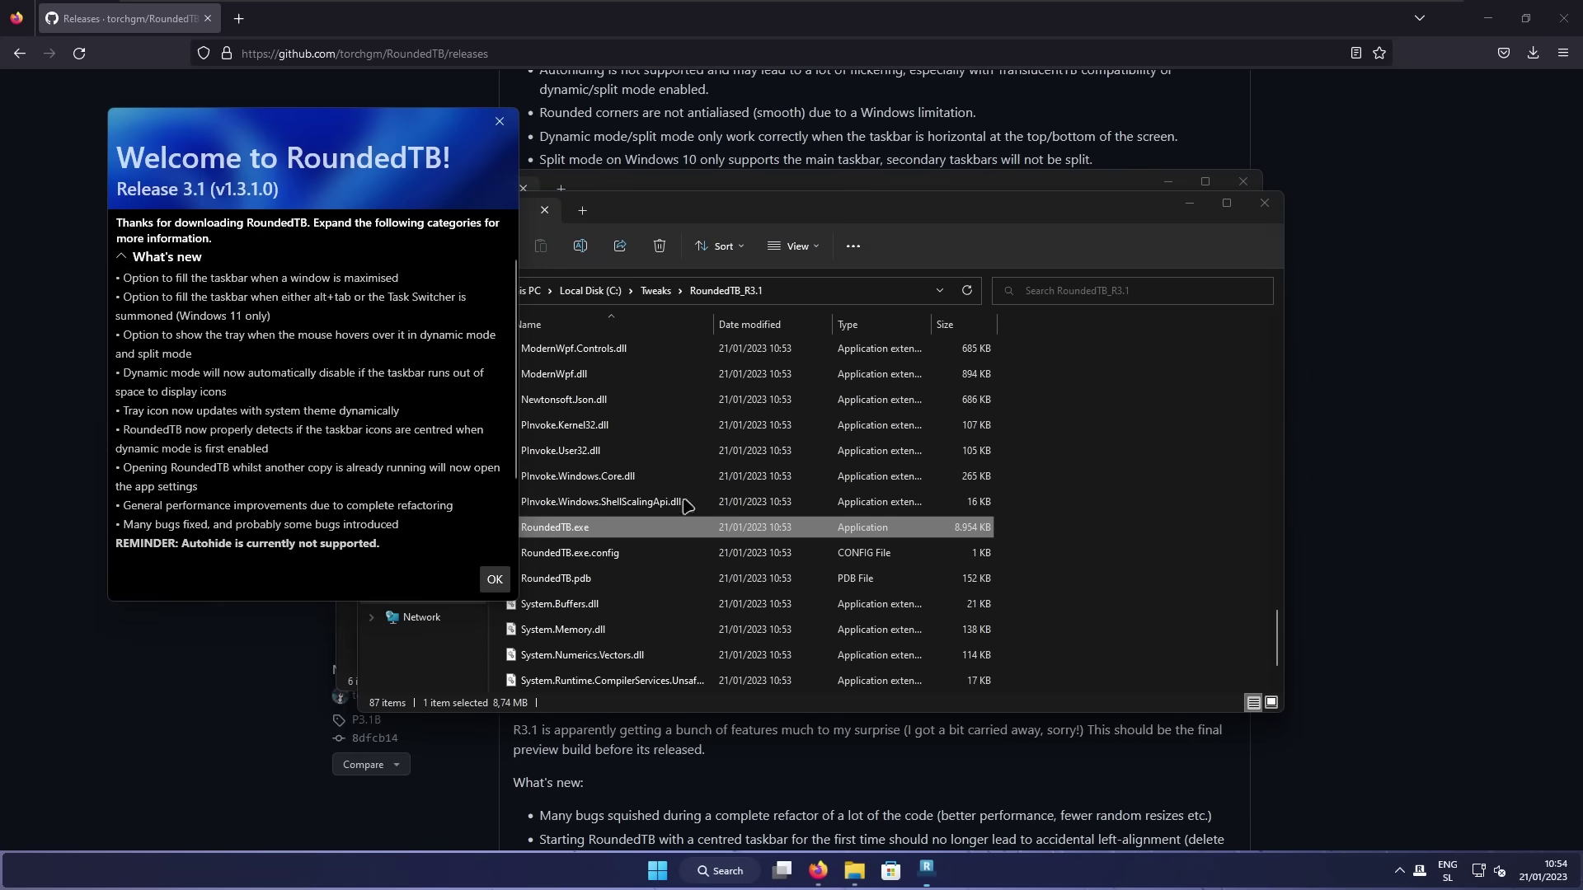
click(1189, 204)
click(1167, 181)
click(1488, 18)
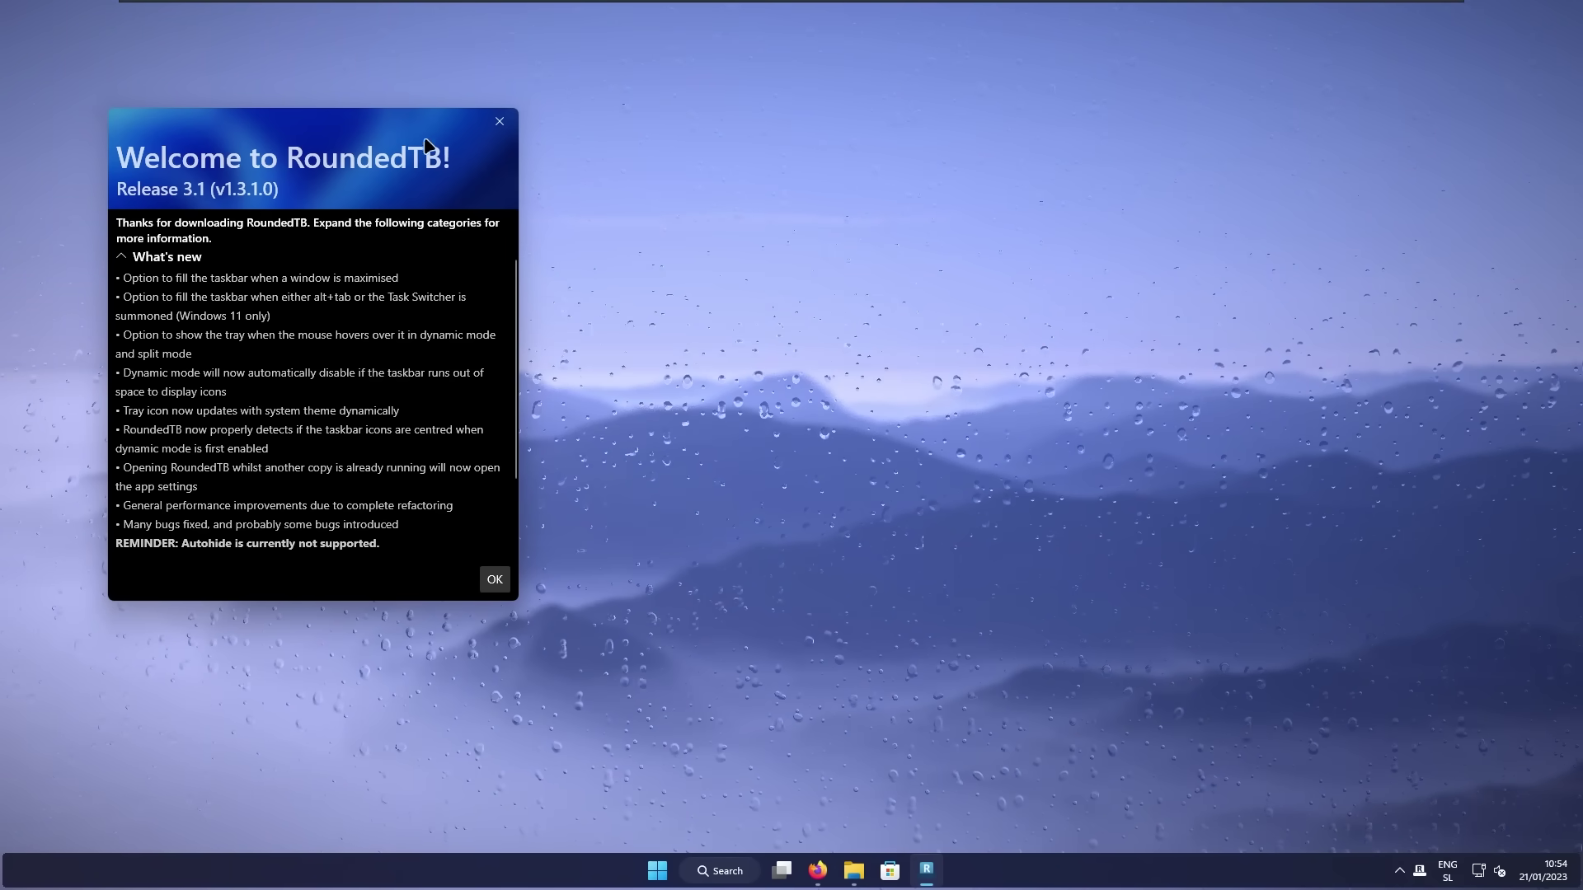
drag(410, 127, 783, 158)
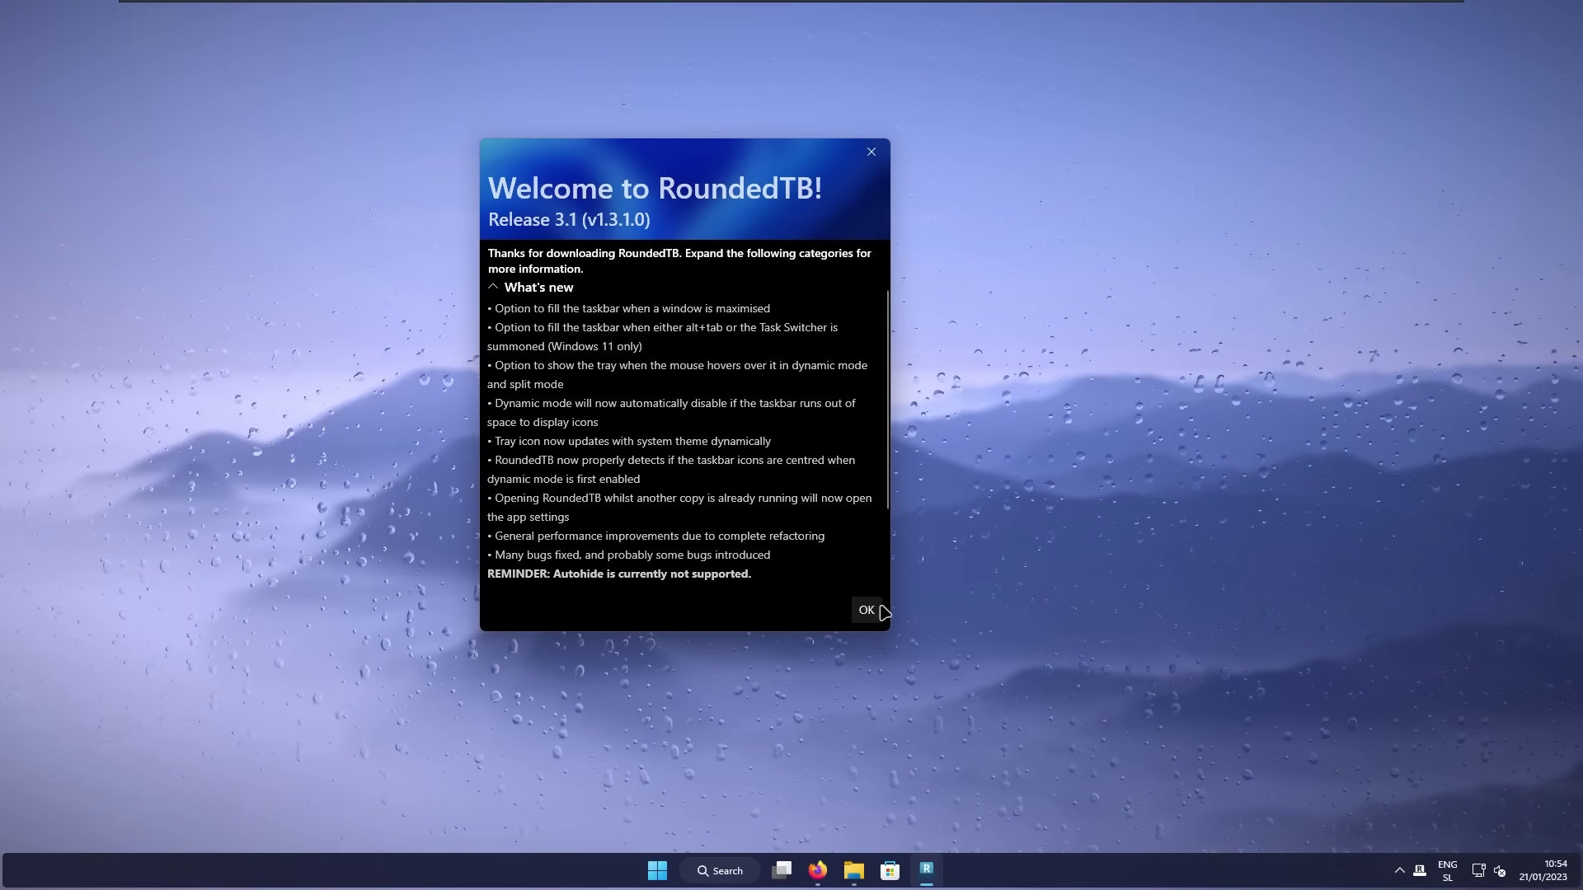
click(879, 609)
Set the RoundedTB margin to 2 and the corner radius to 20, and apply the settings to the taskbar
drag(202, 149, 713, 249)
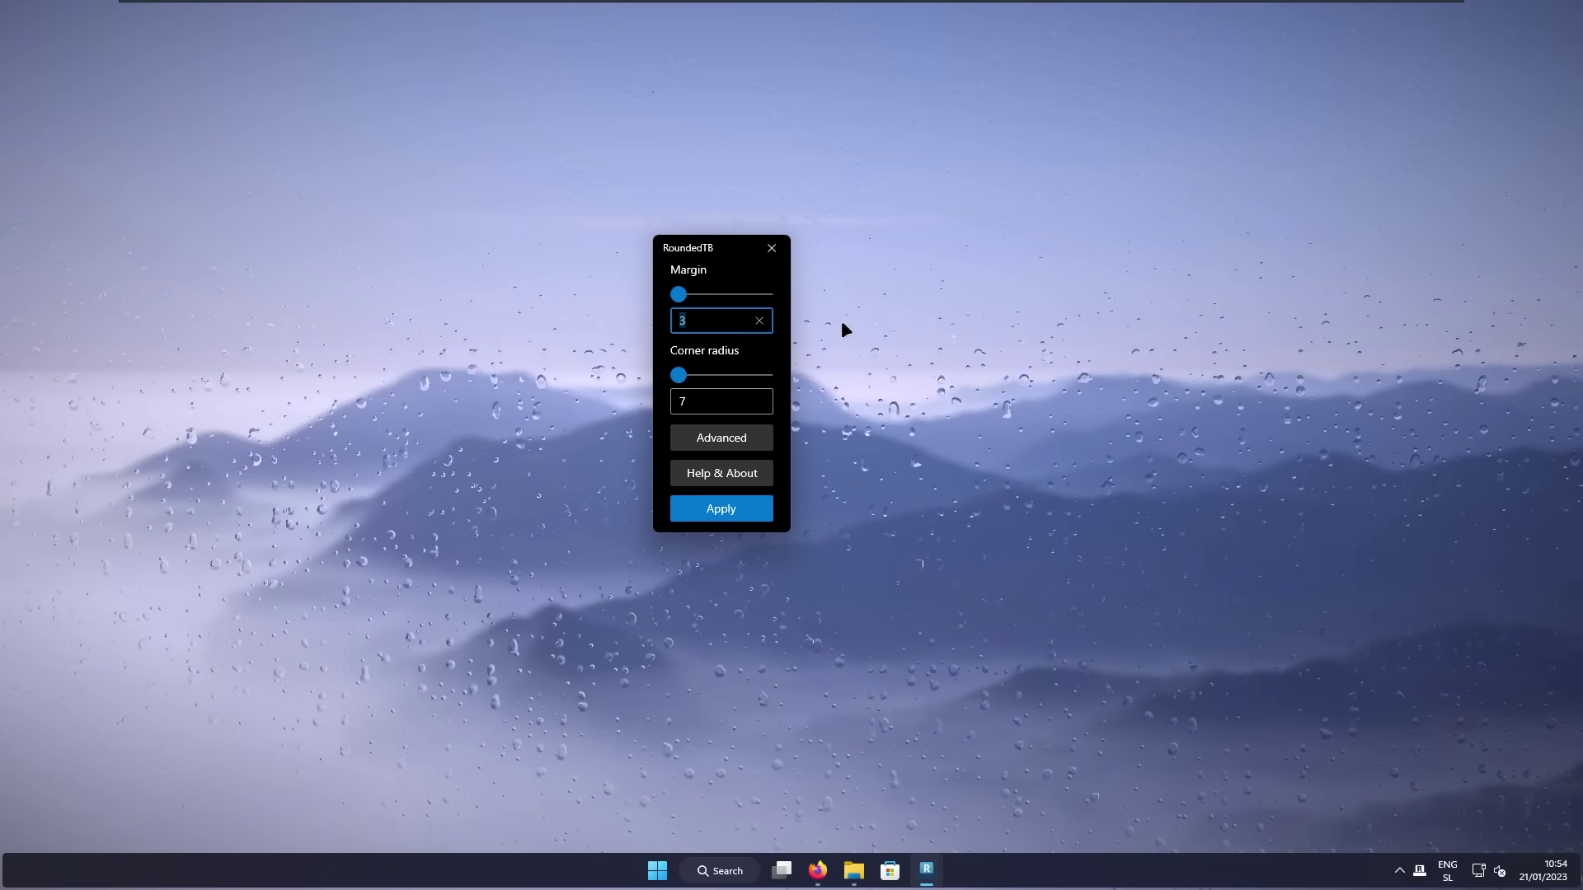
text(2)
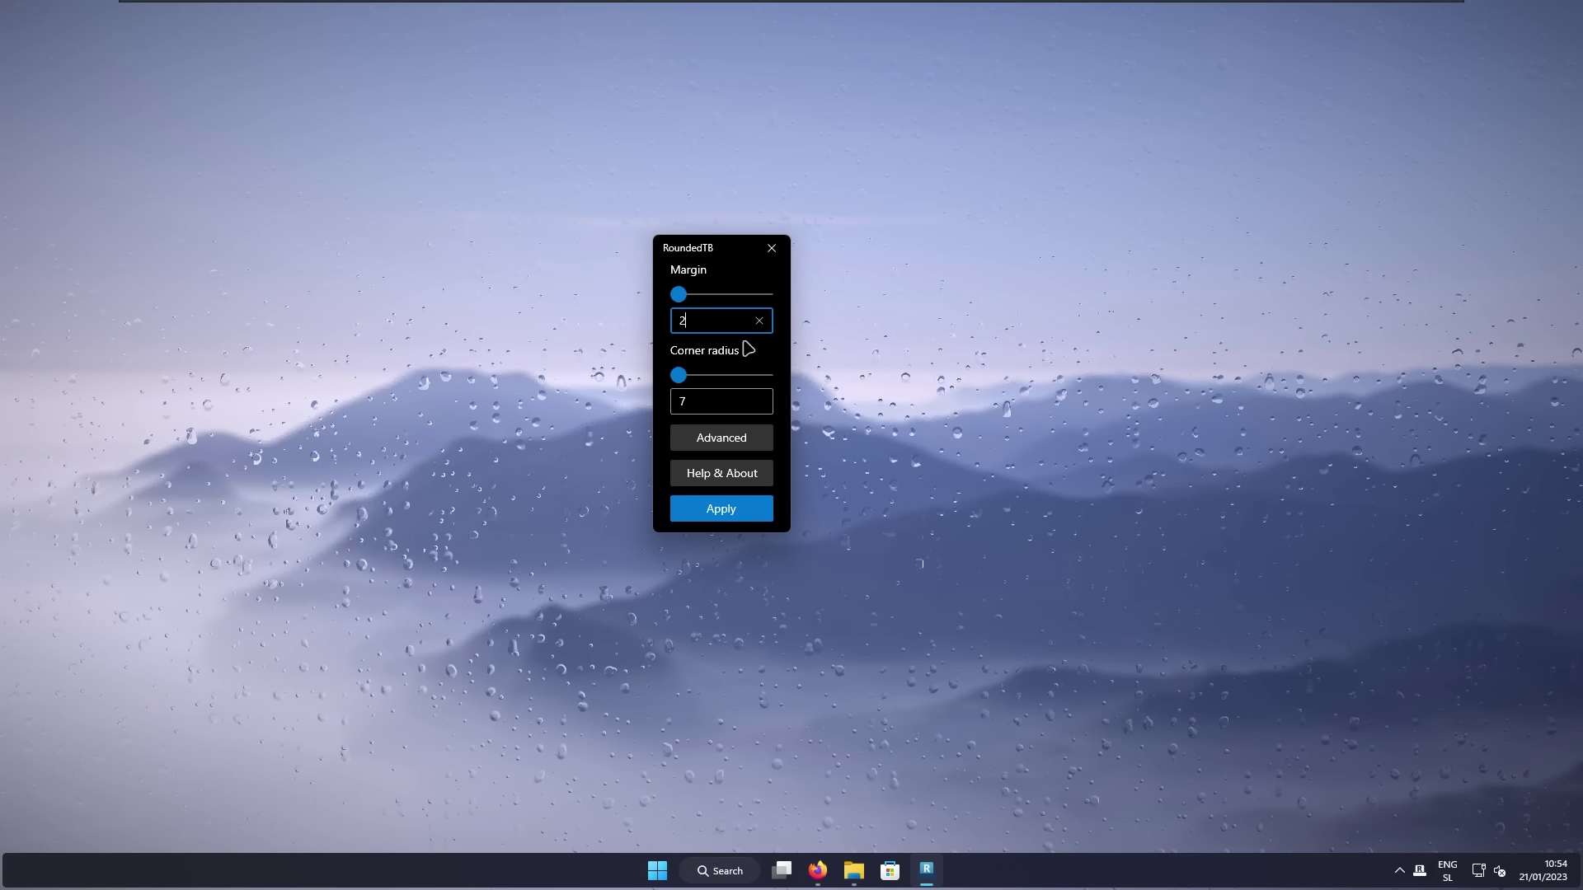
double_click(699, 402)
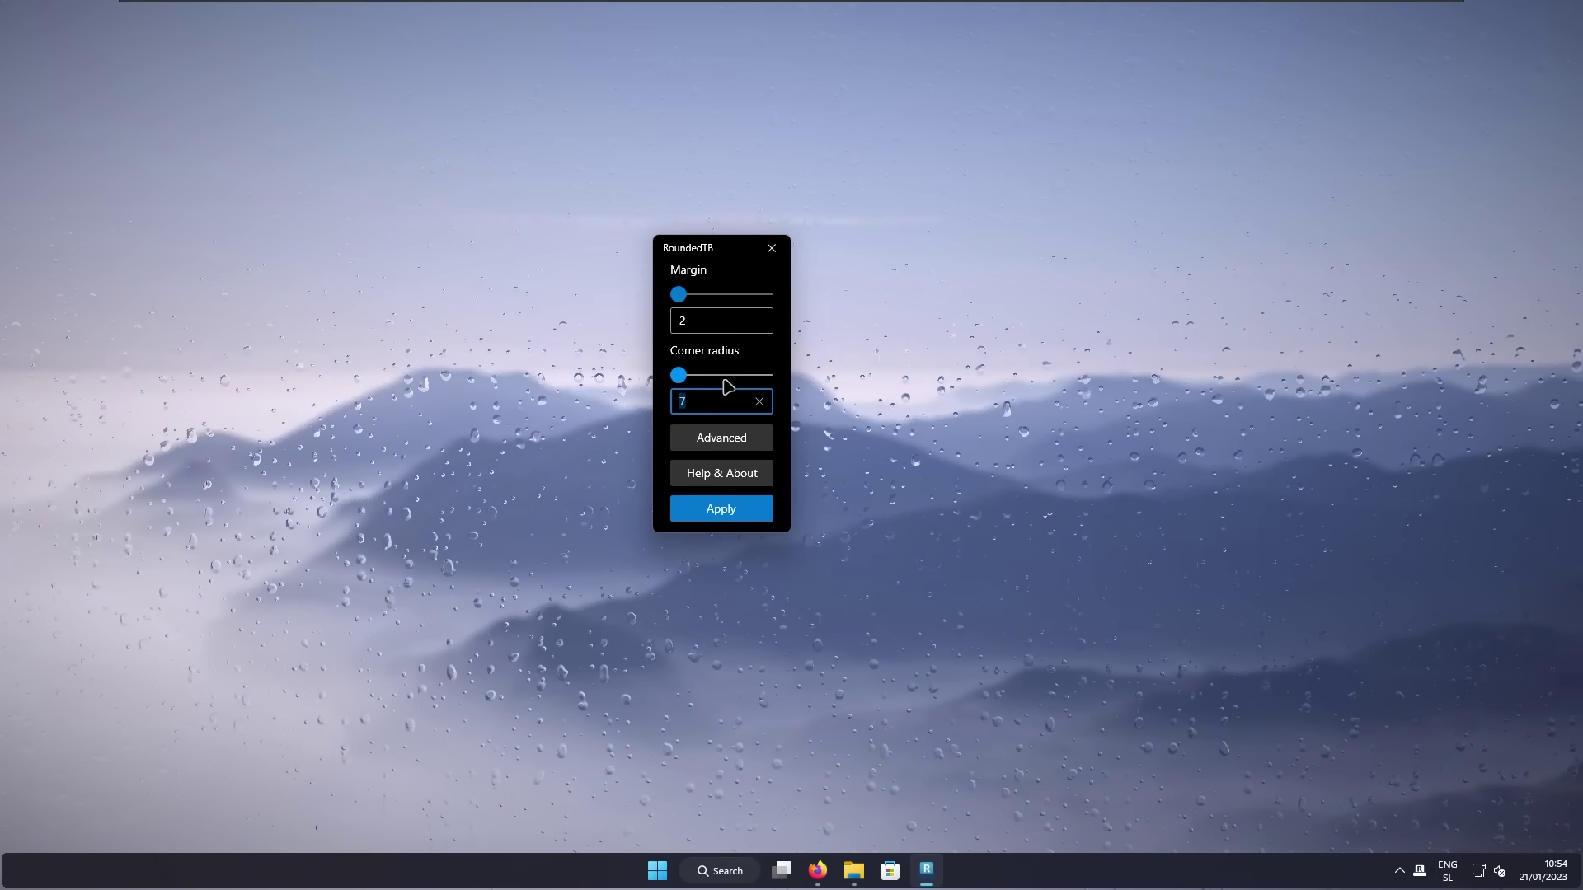
text(20)
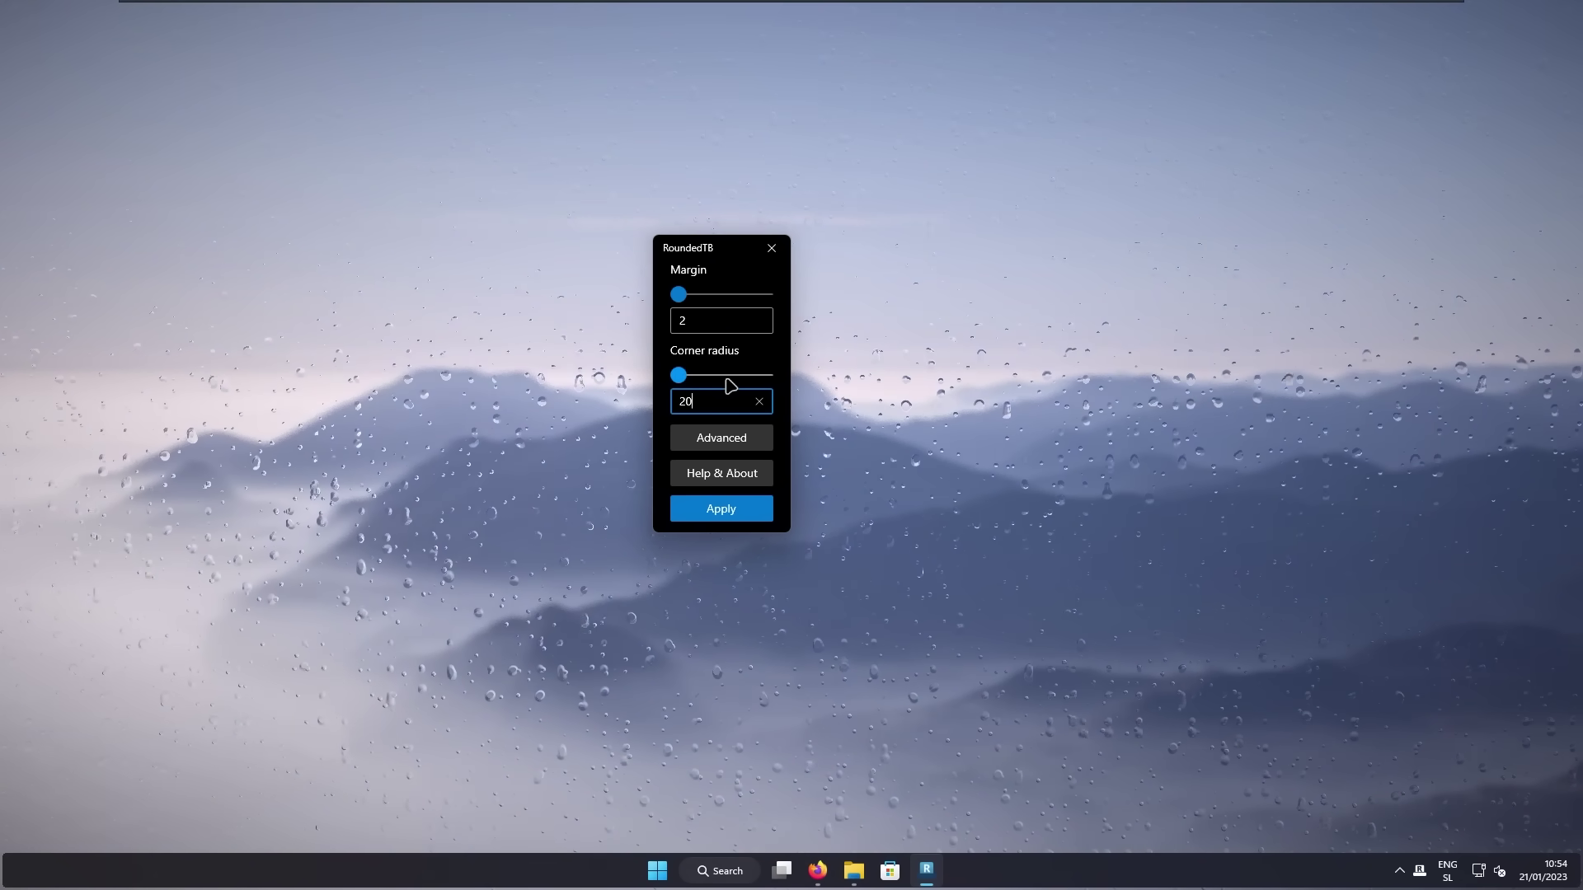
click(753, 512)
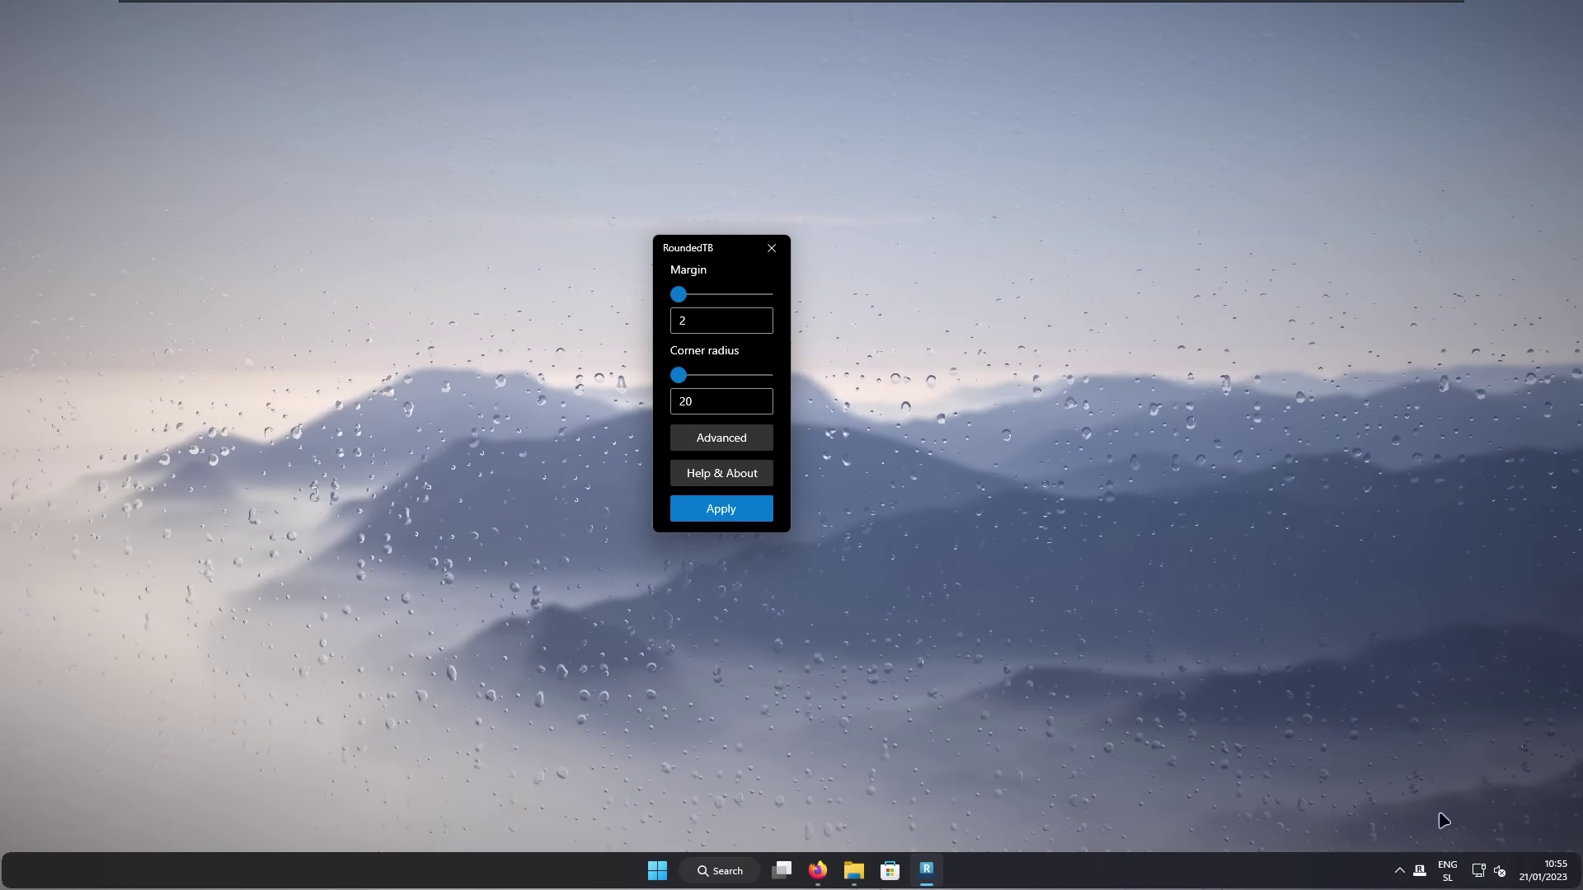
Enable Dynamic mode, Show system tray on hover, Fill taskbar when maximised and Fill taskbar on alt+tab in RoundedTB's advanced options, apply and close RoundedTB
click(749, 453)
click(875, 377)
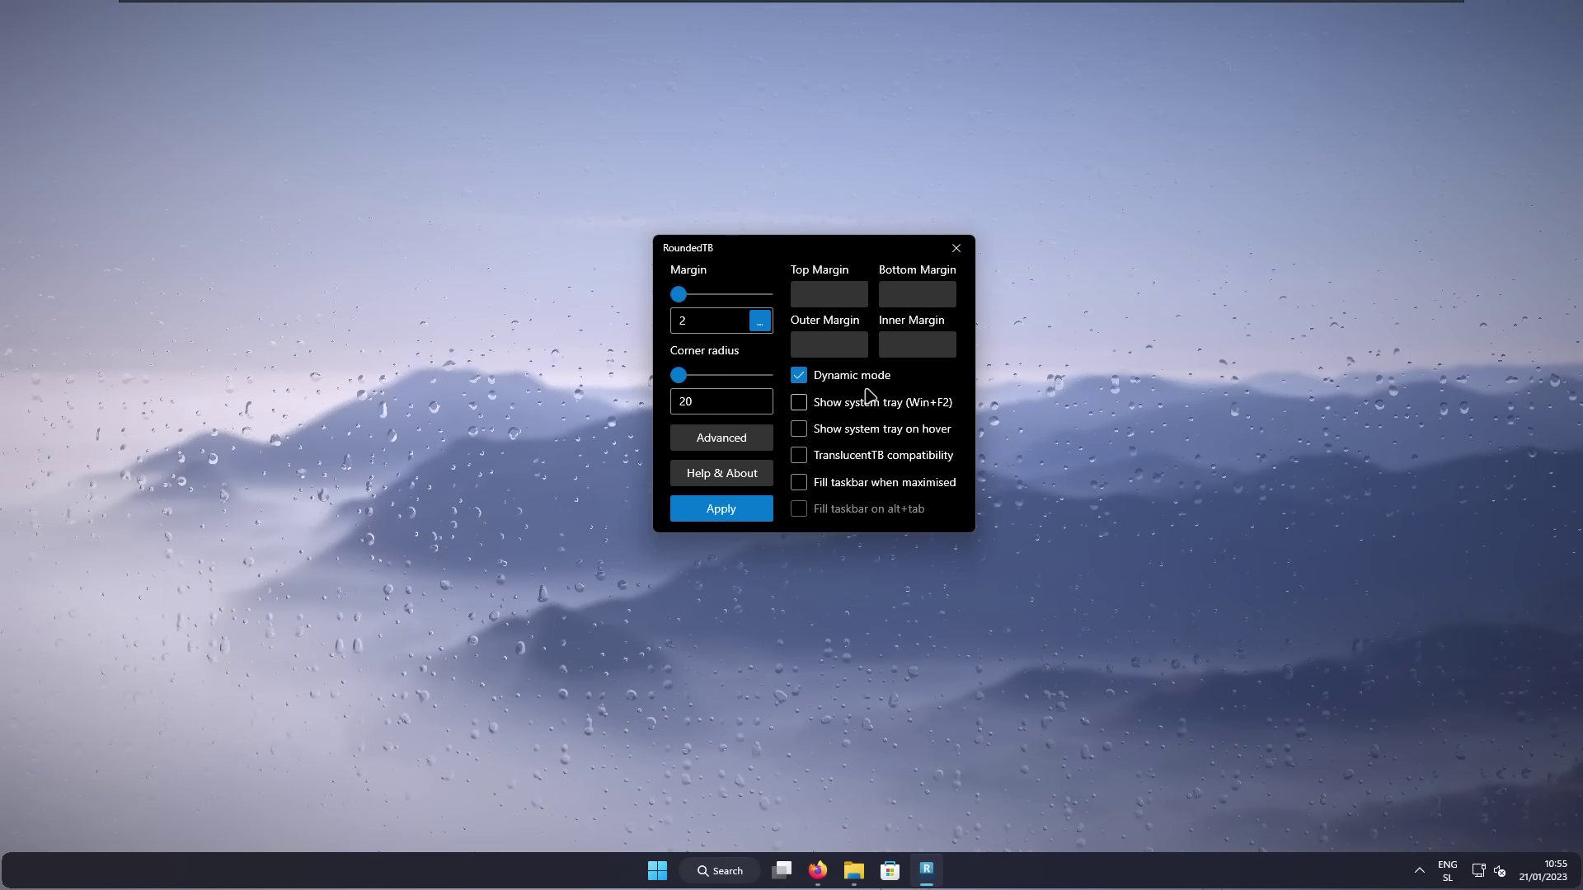
click(850, 434)
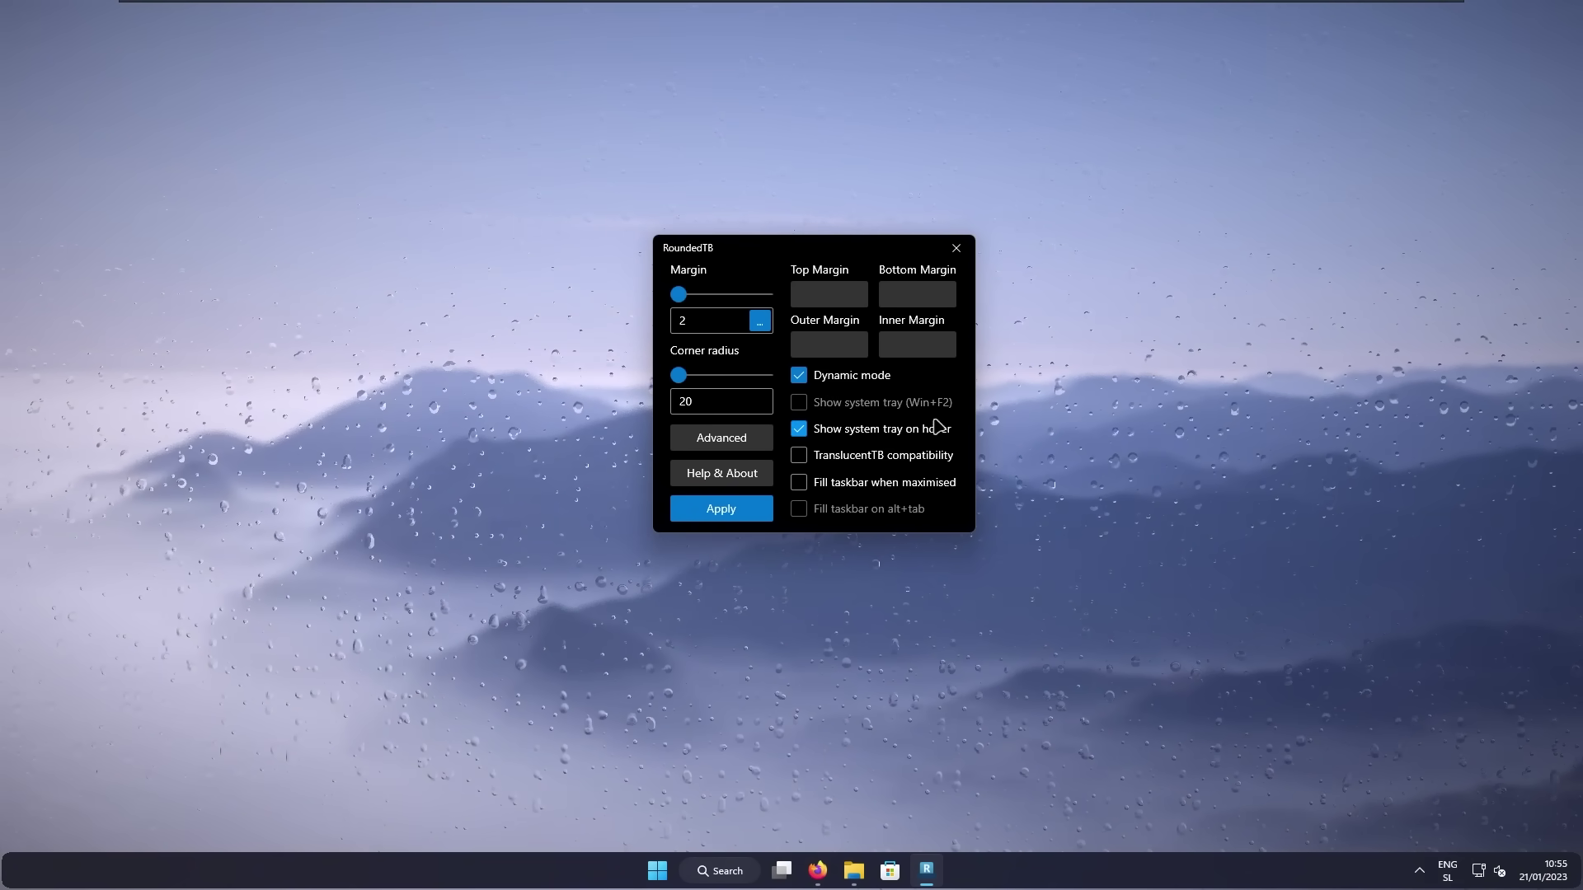
click(853, 488)
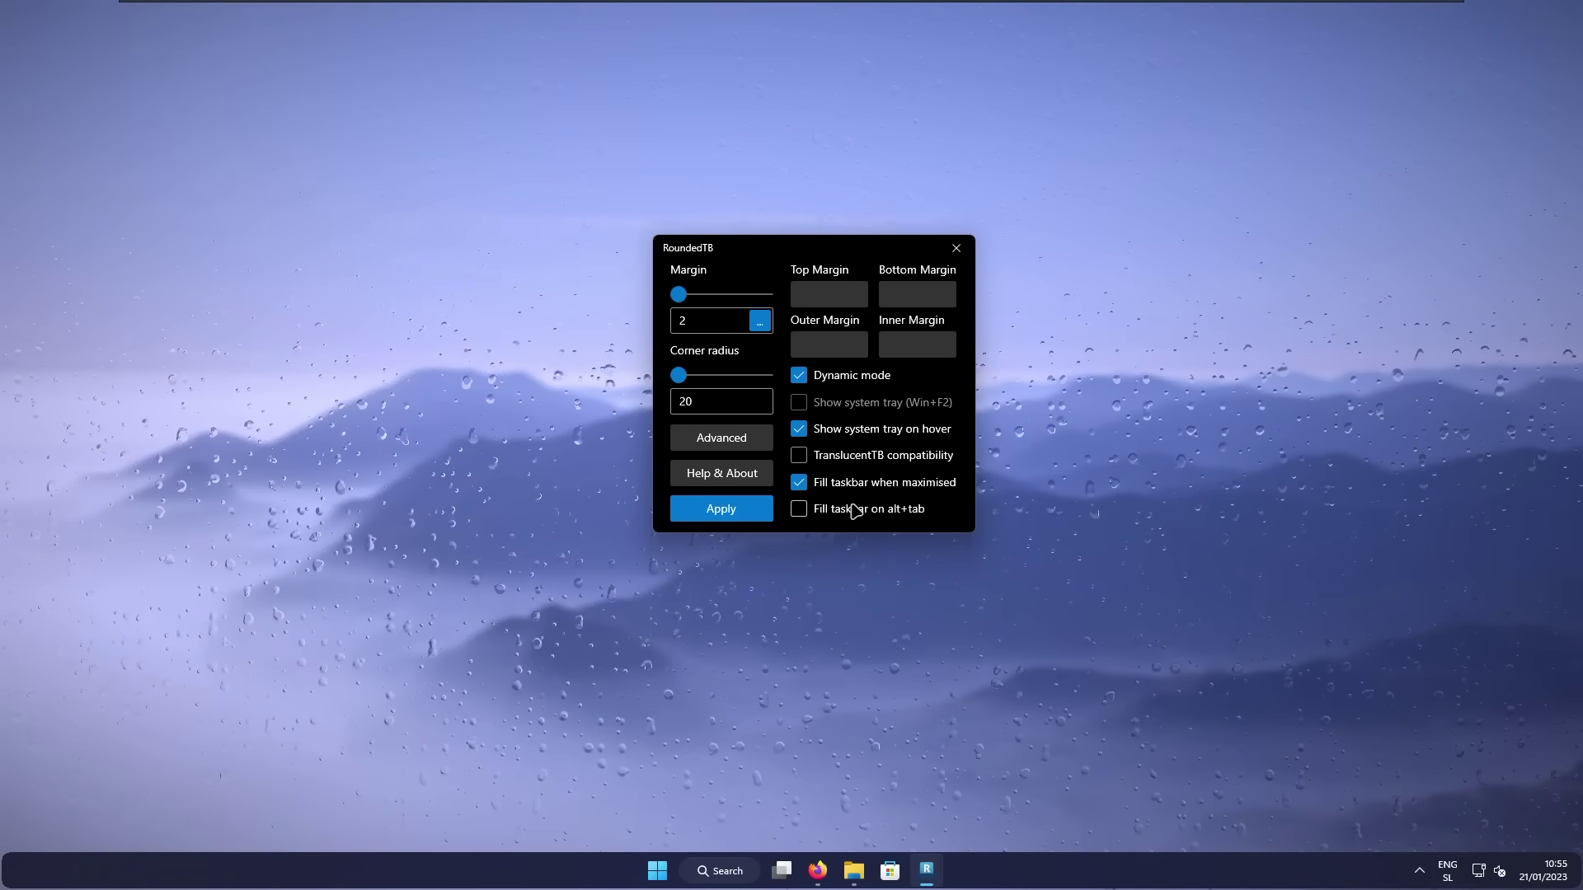
click(849, 511)
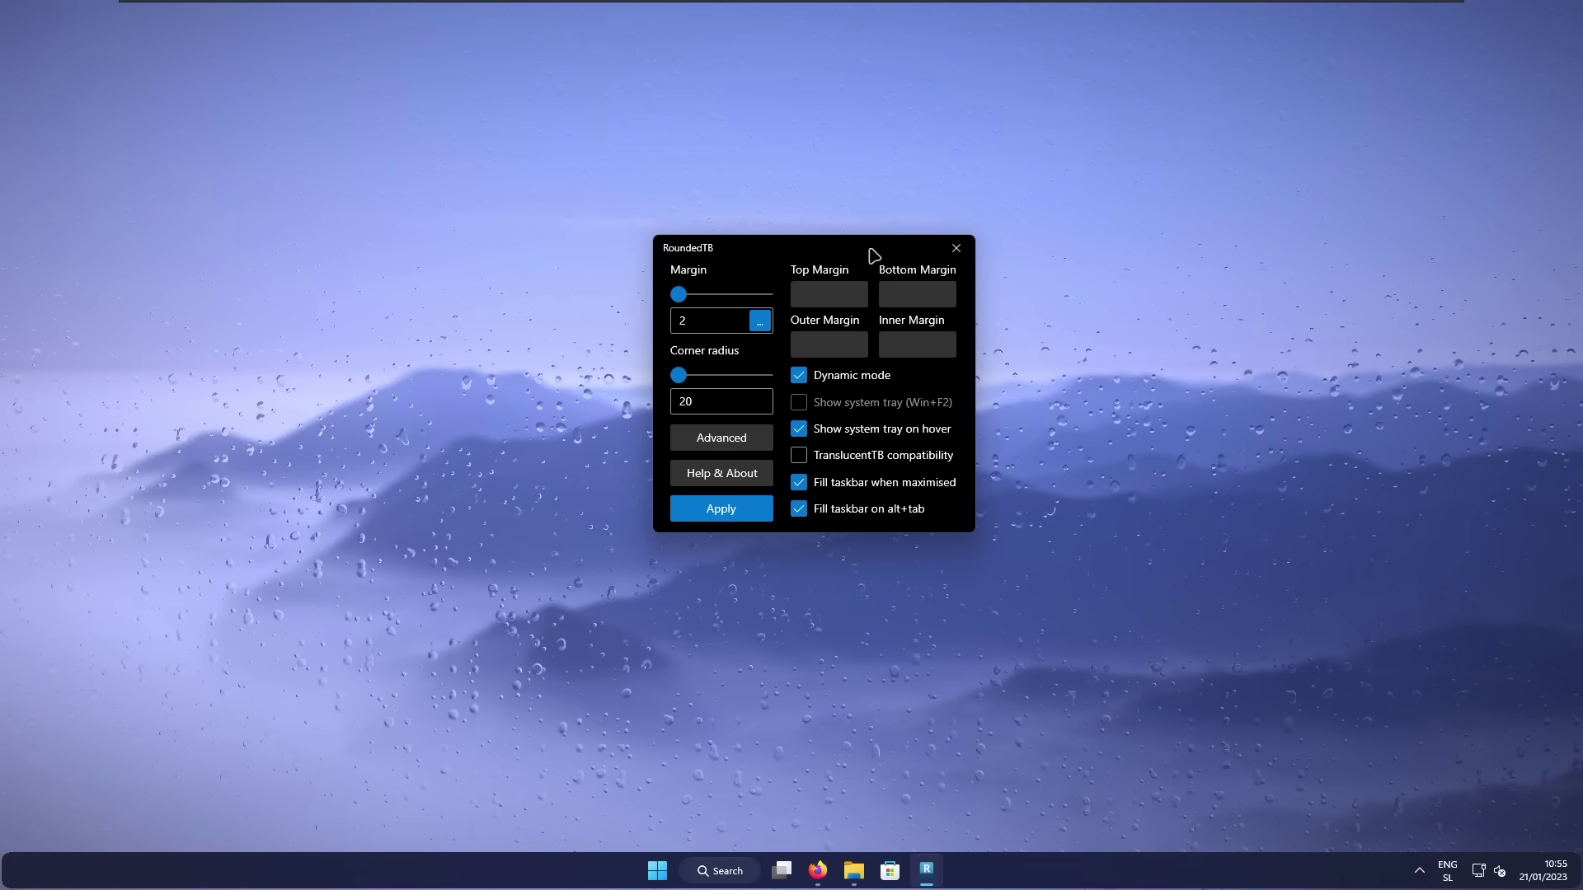
click(750, 513)
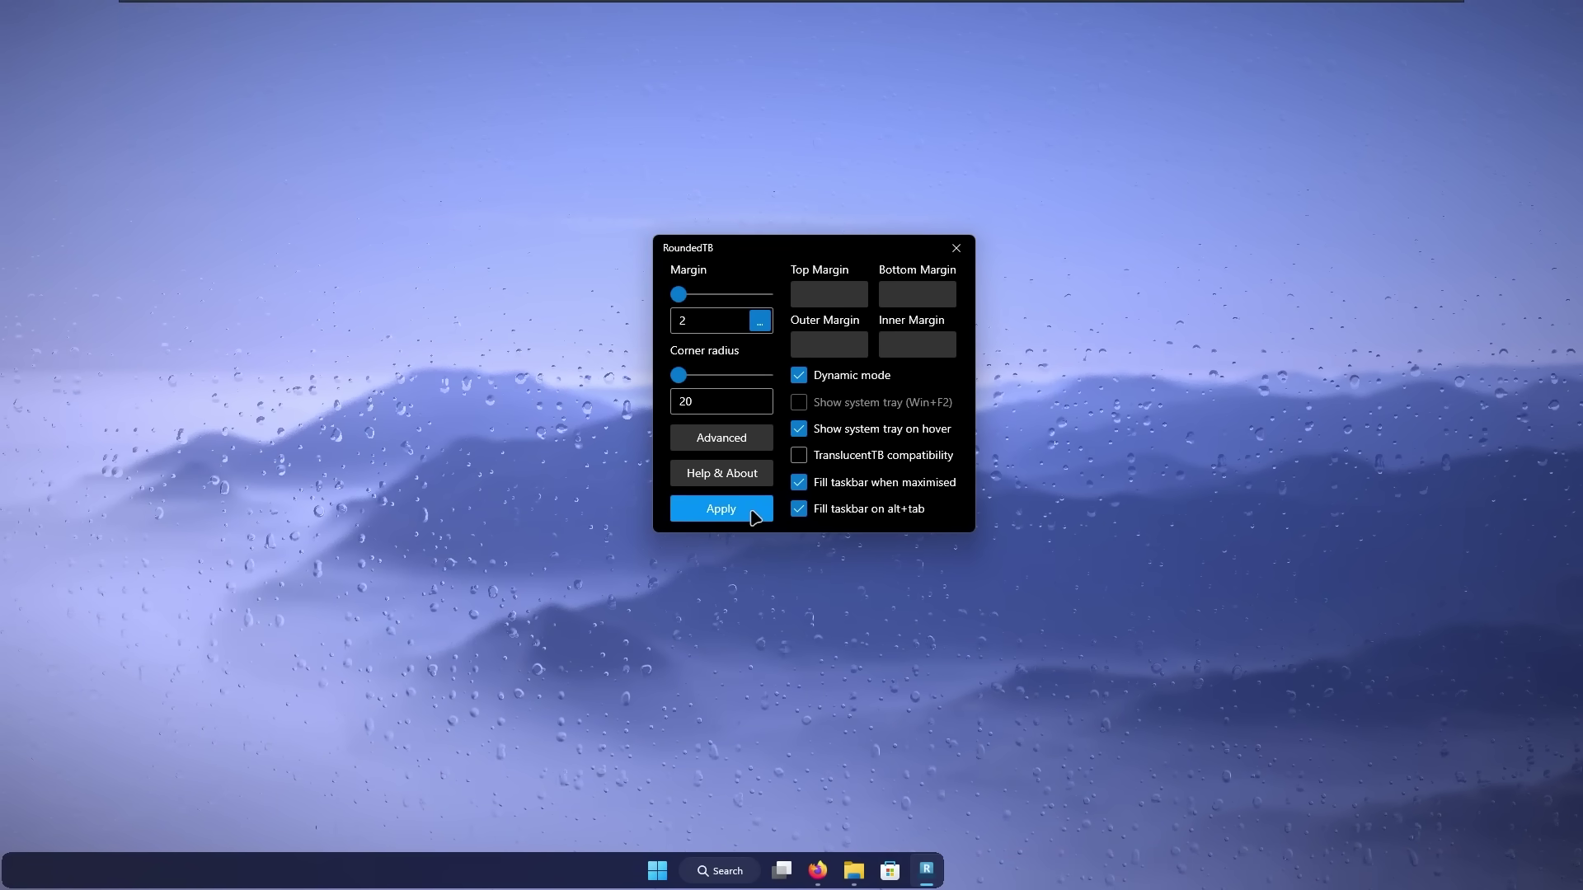
click(956, 248)
Open the Windows taskbar settings and set the taskbar alignment to Left under Taskbar behaviors
click(680, 869)
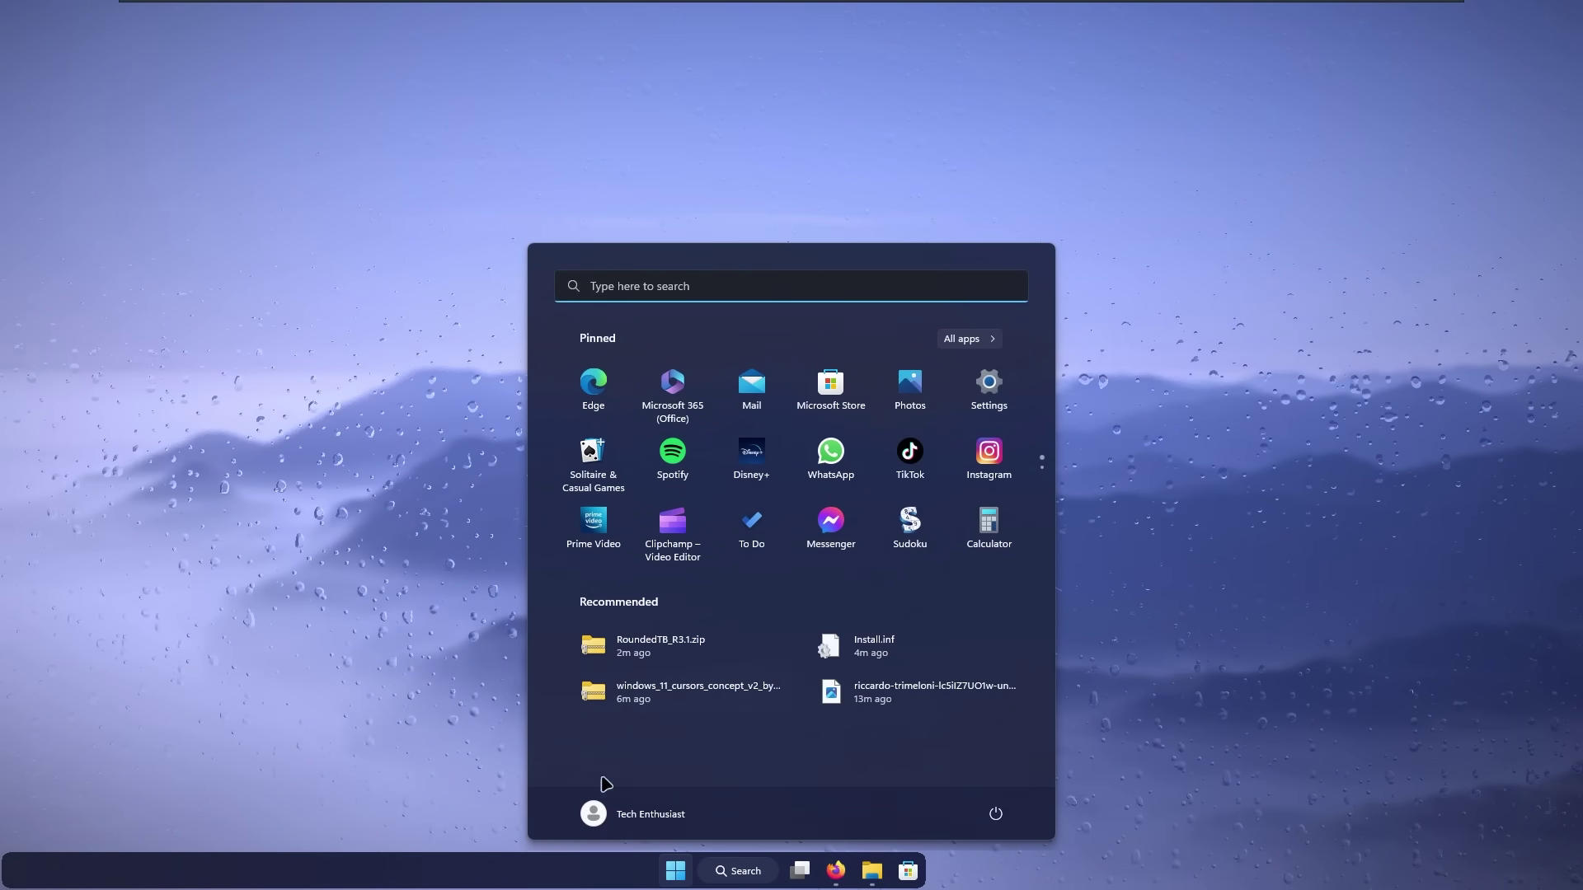
right_click(575, 878)
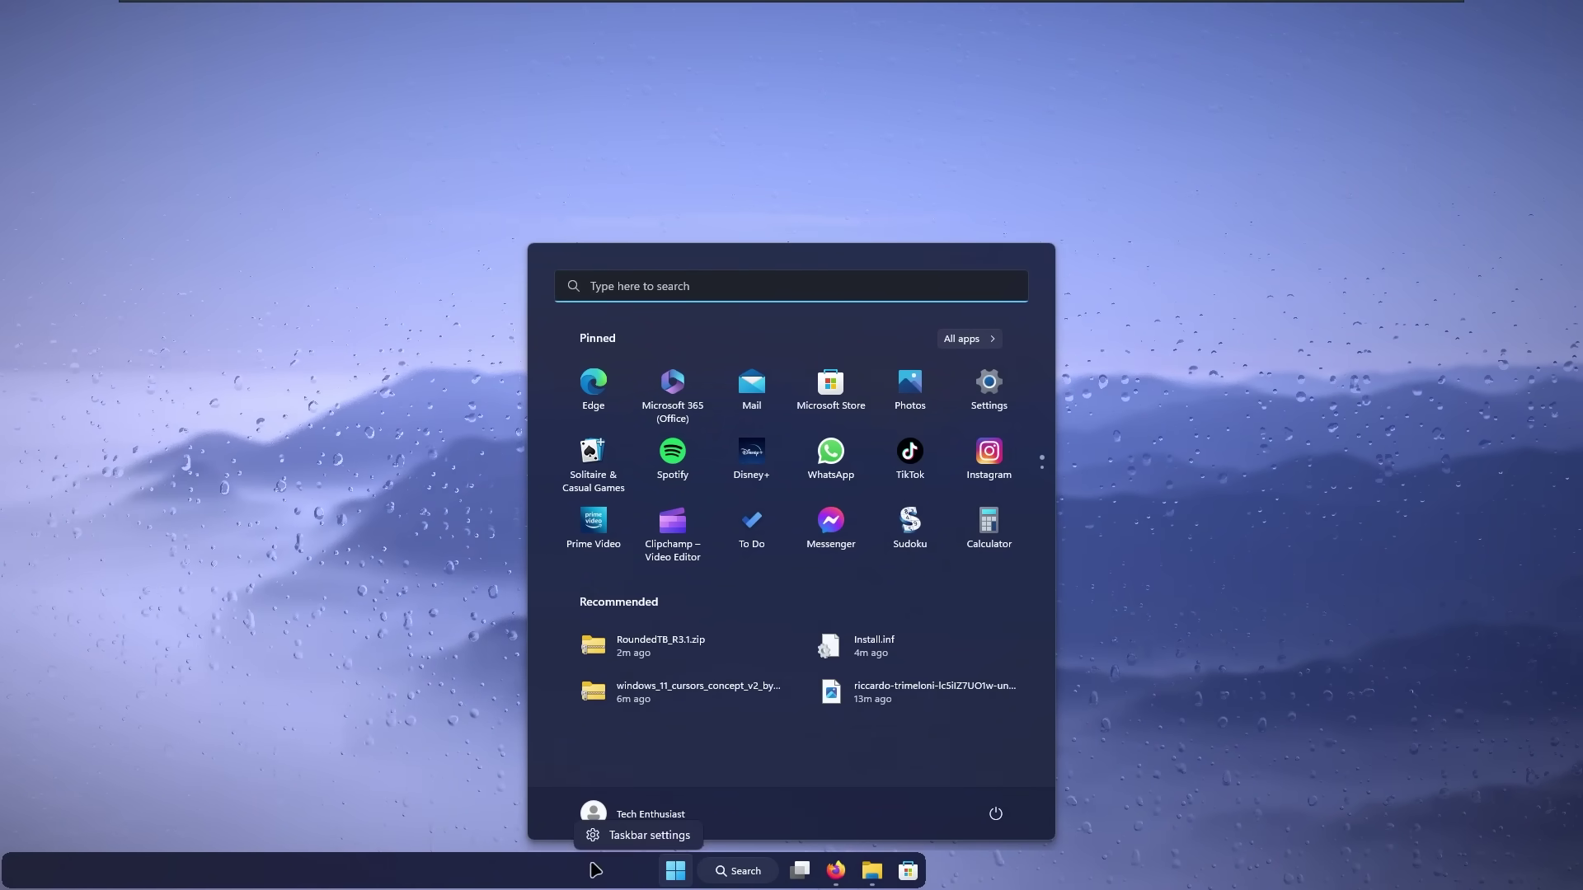
click(667, 840)
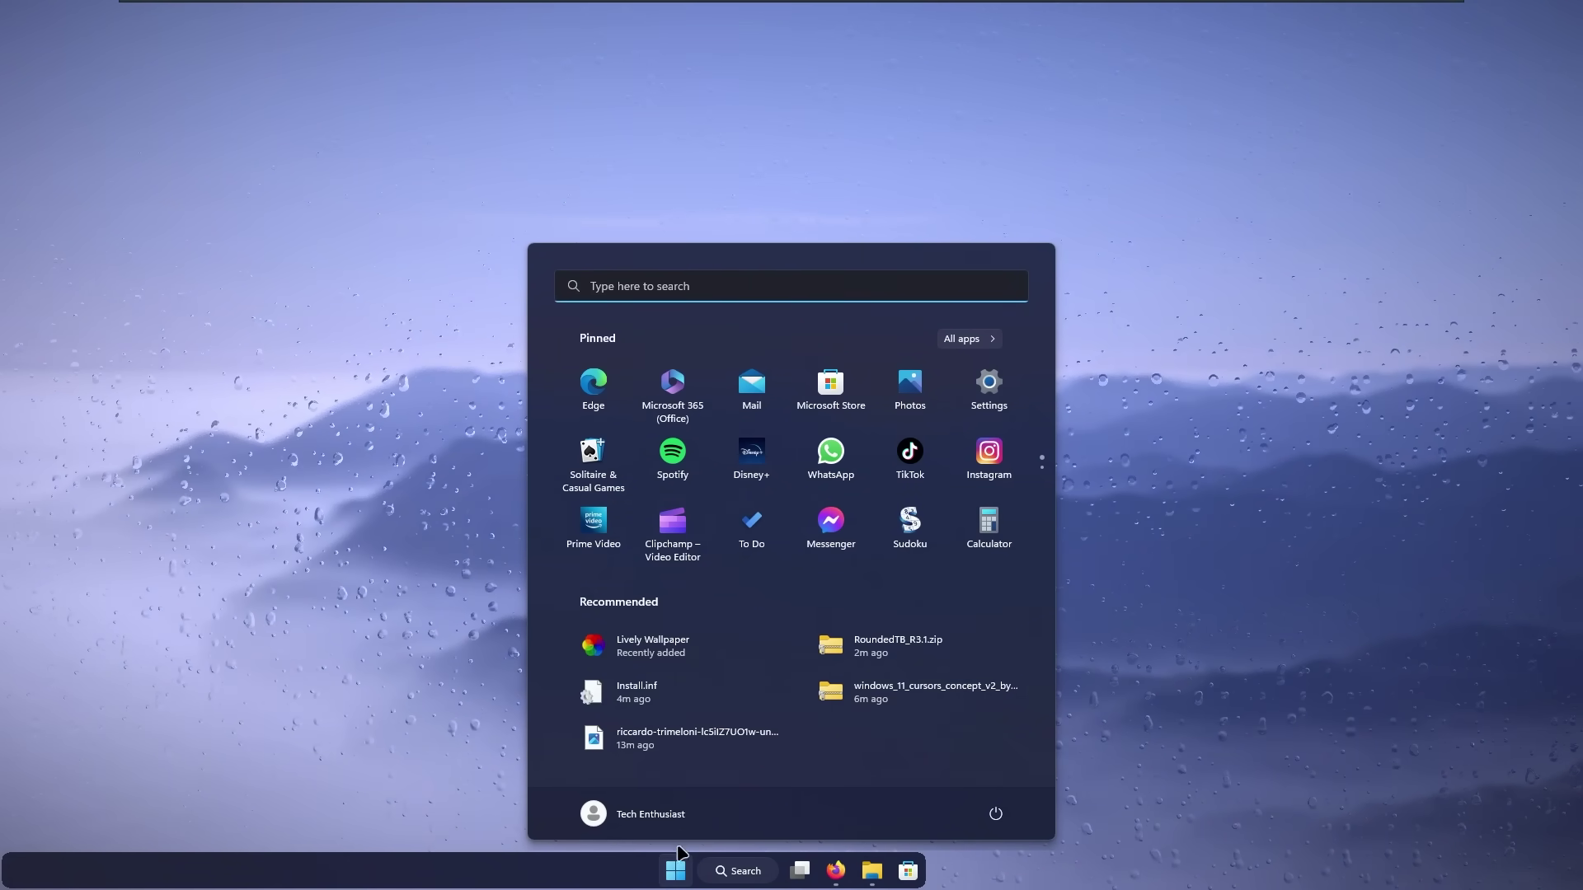
scroll(857, 395, down, 6)
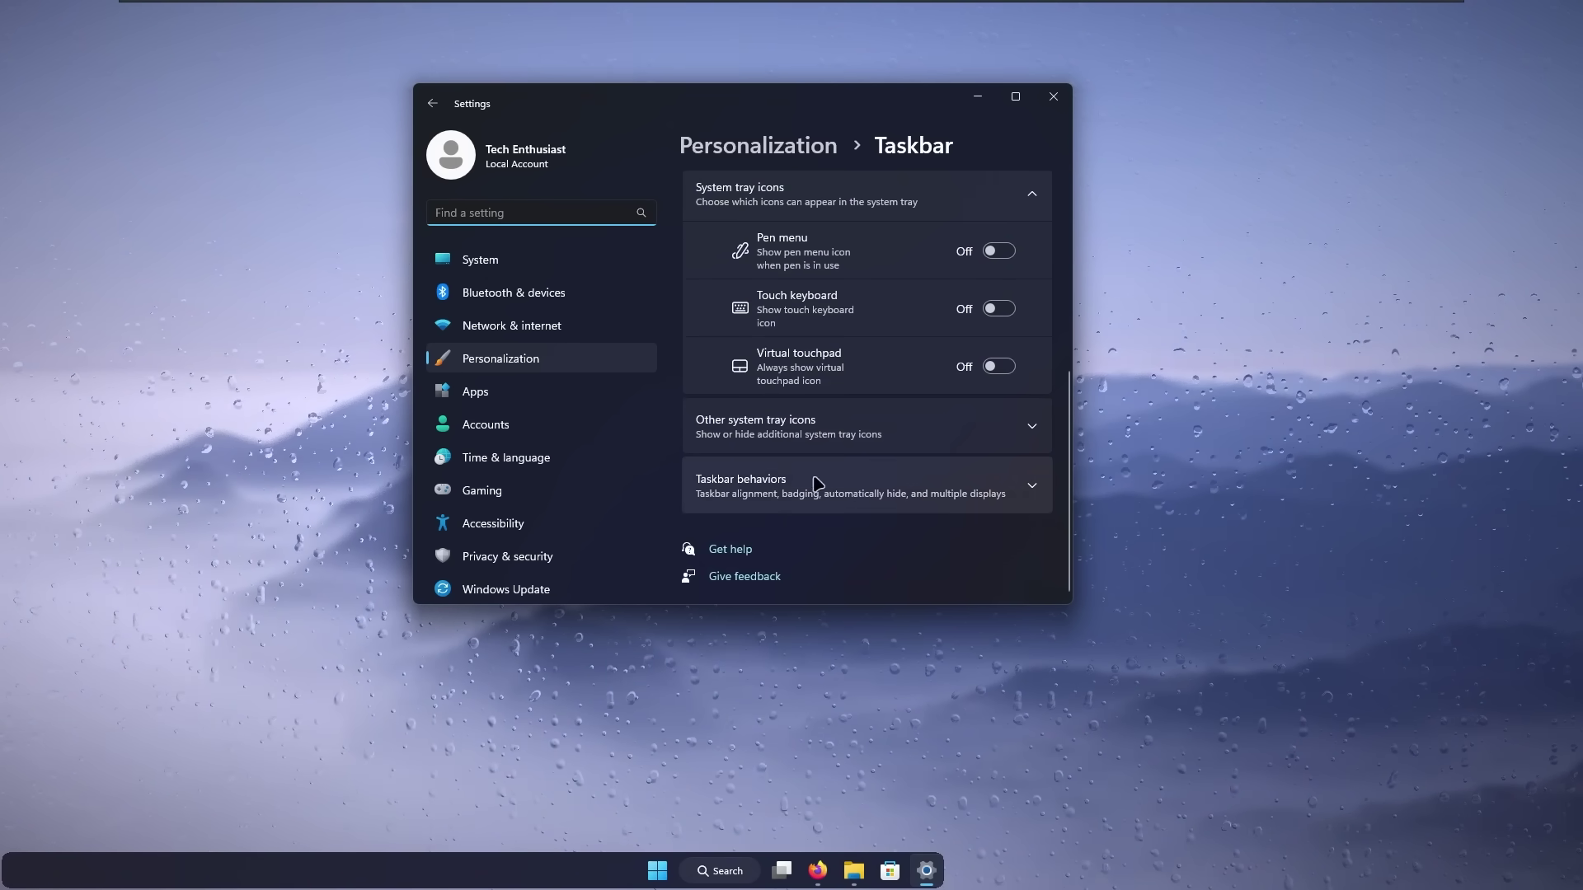
click(865, 492)
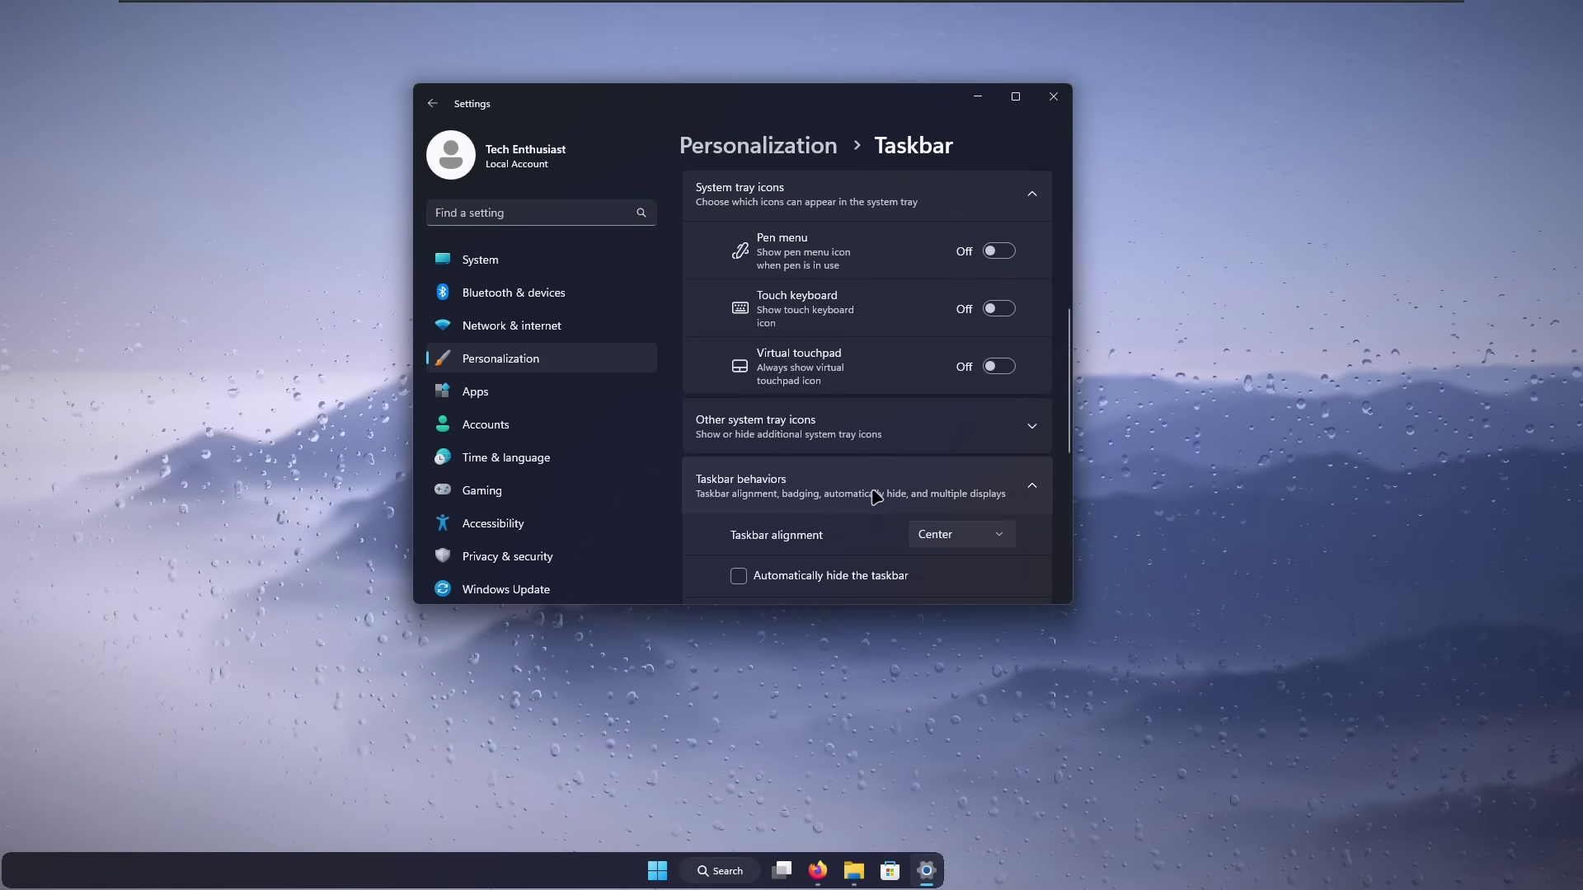
scroll(777, 360, down, 3)
click(964, 350)
click(977, 316)
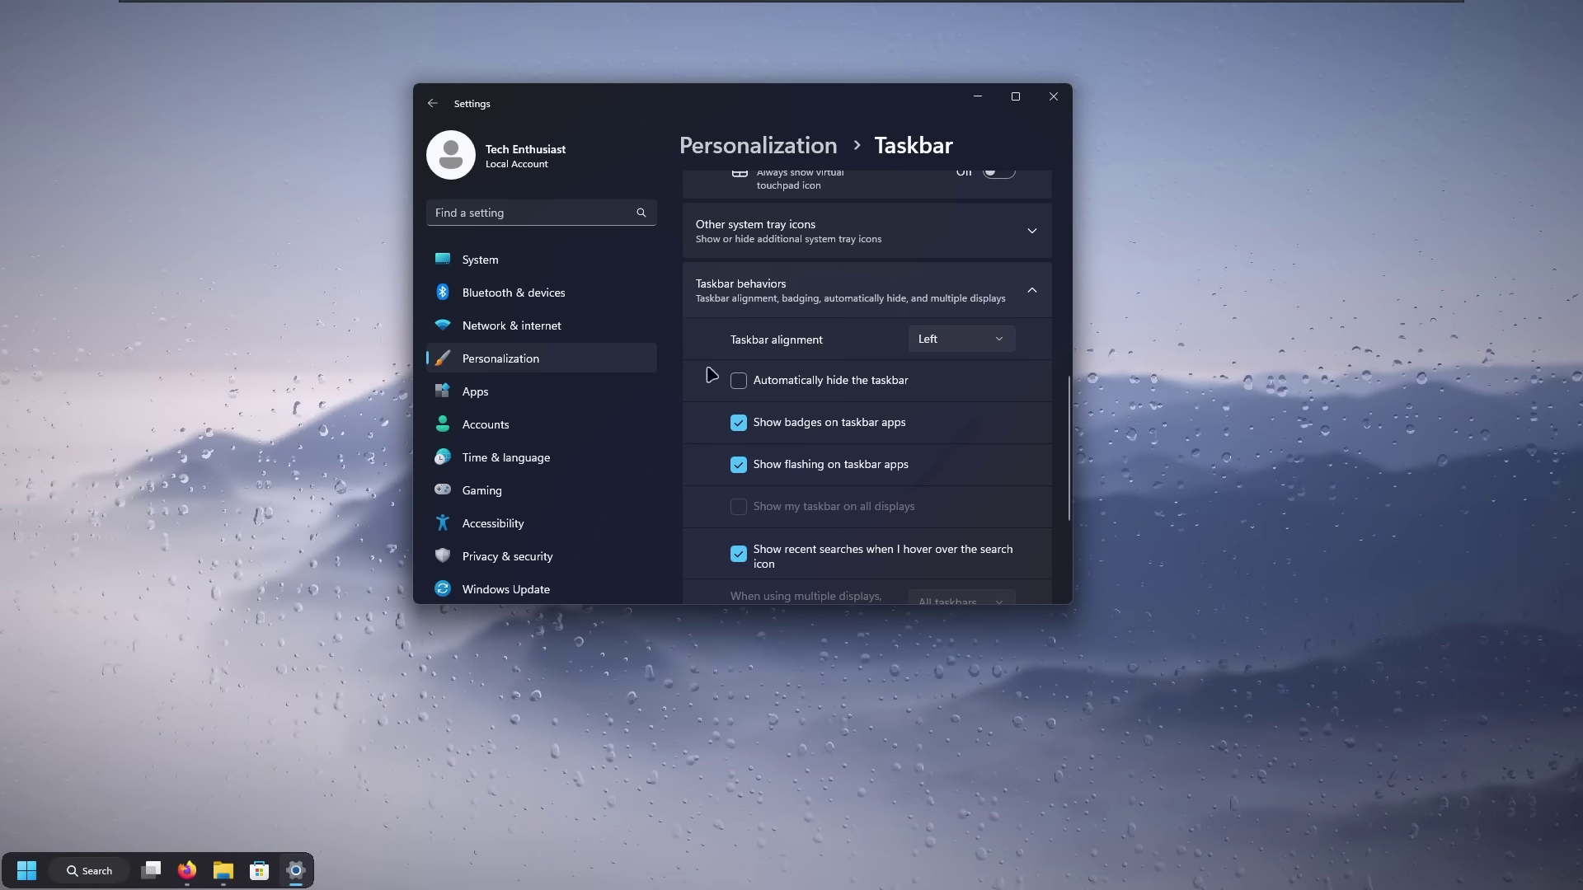
Set the taskbar alignment back to Center and close Settings
click(927, 339)
click(977, 368)
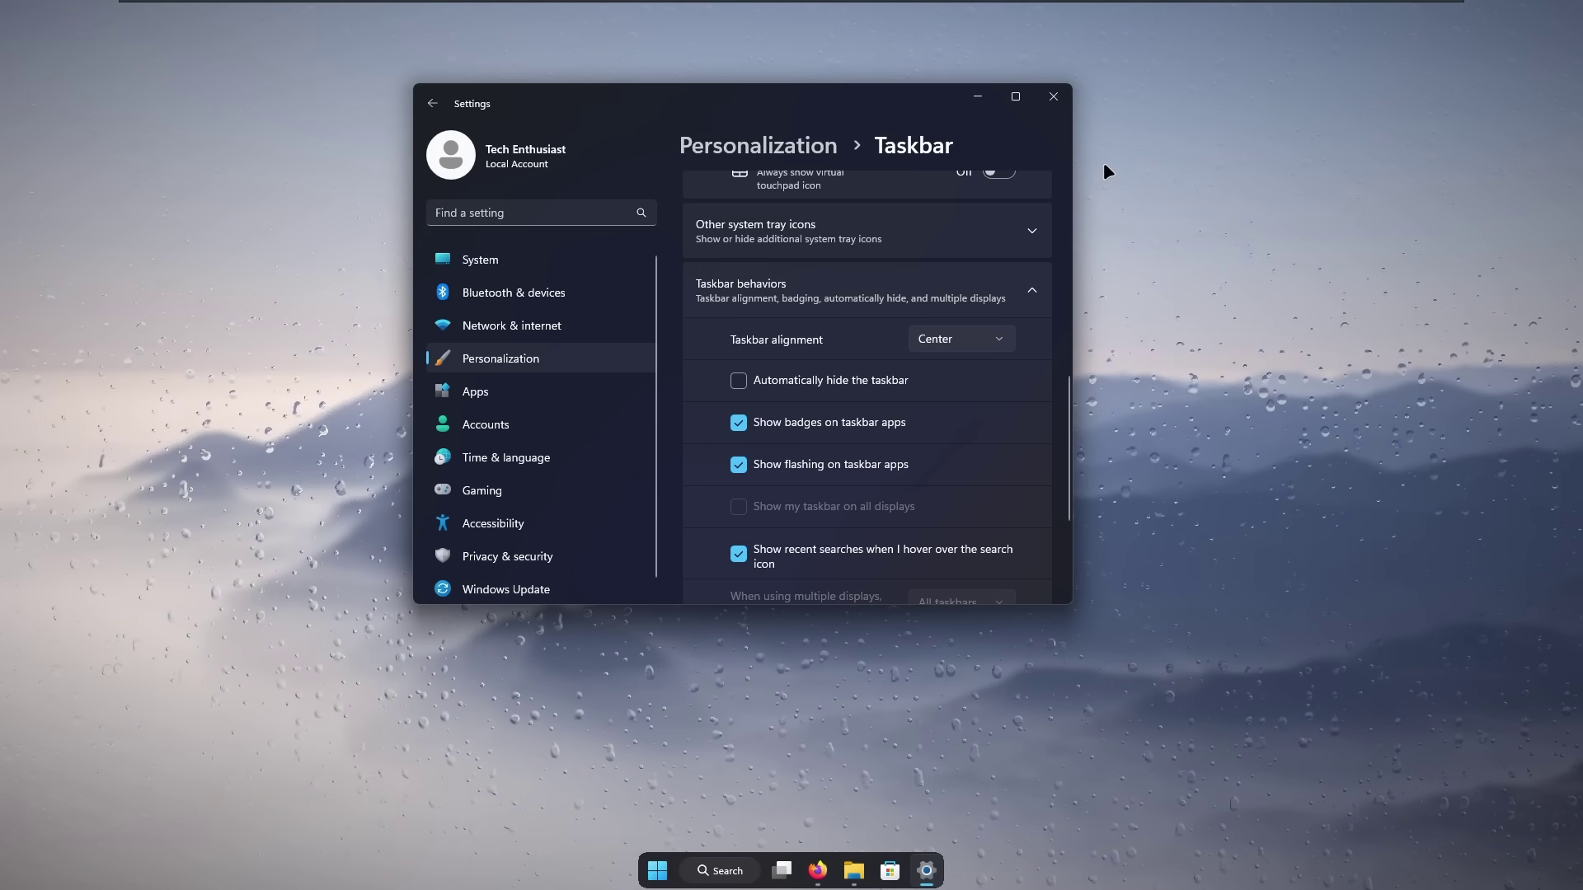
click(1055, 97)
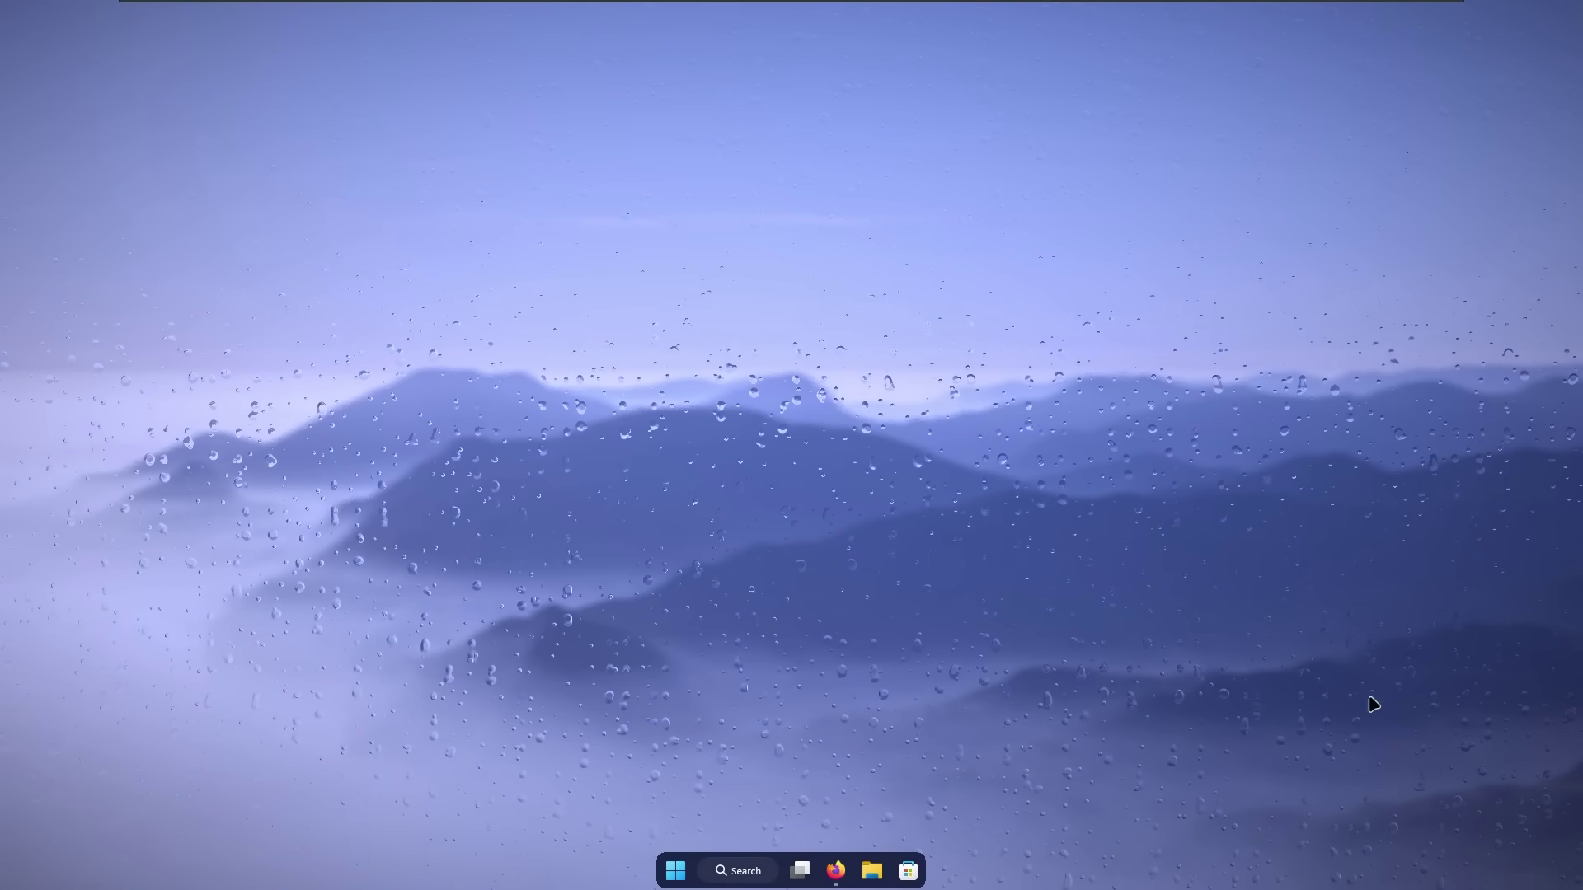
Enable Run at startup for RoundedTB from its system tray icon
mouse_move(1445, 872)
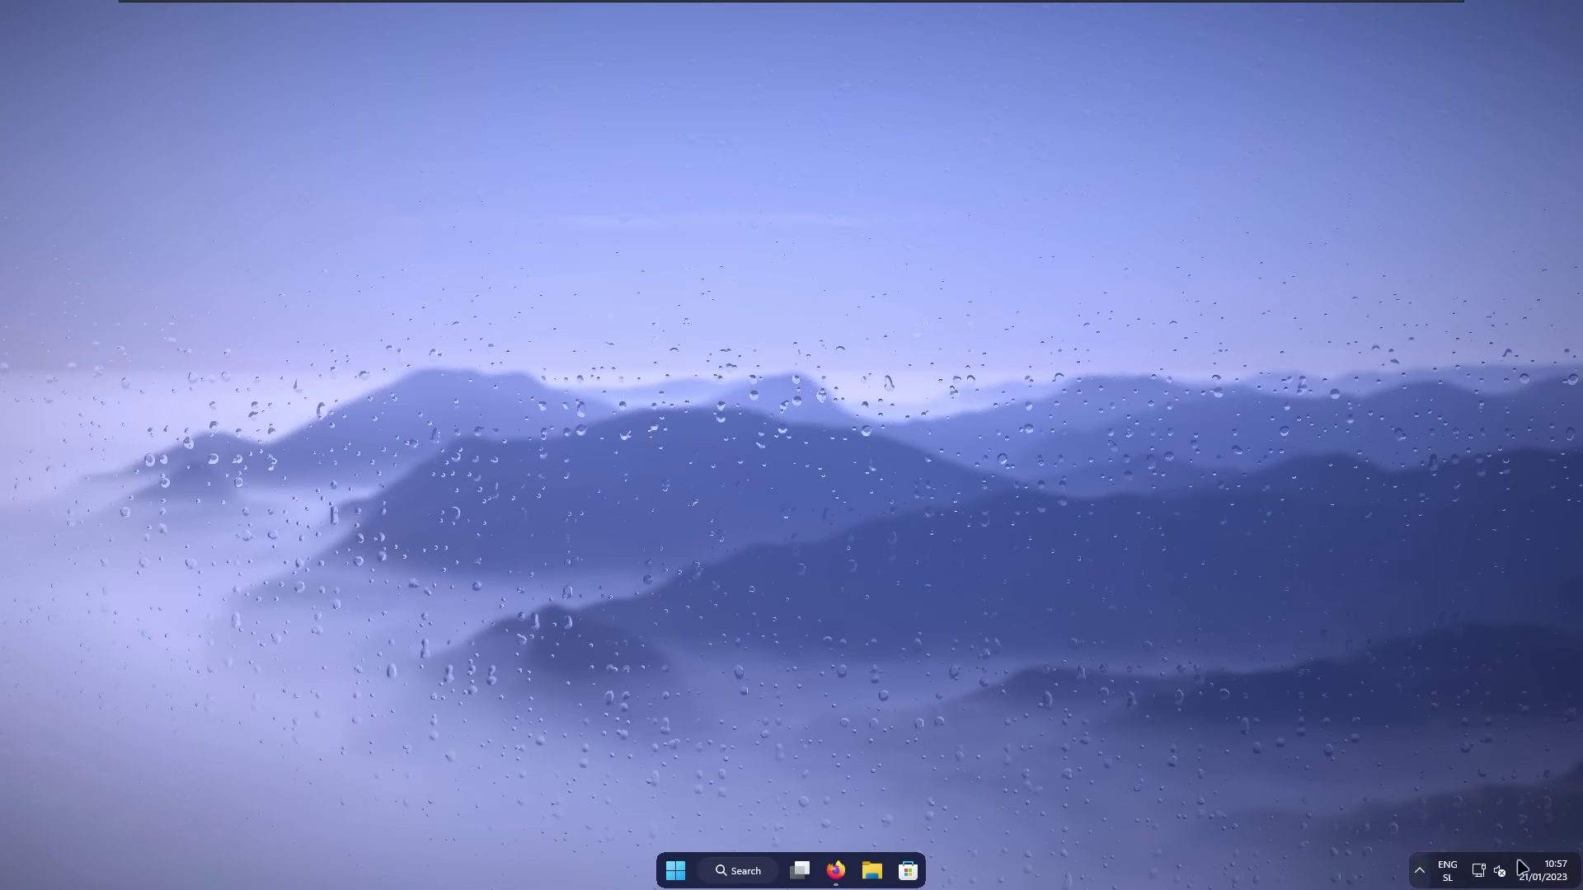
click(1420, 871)
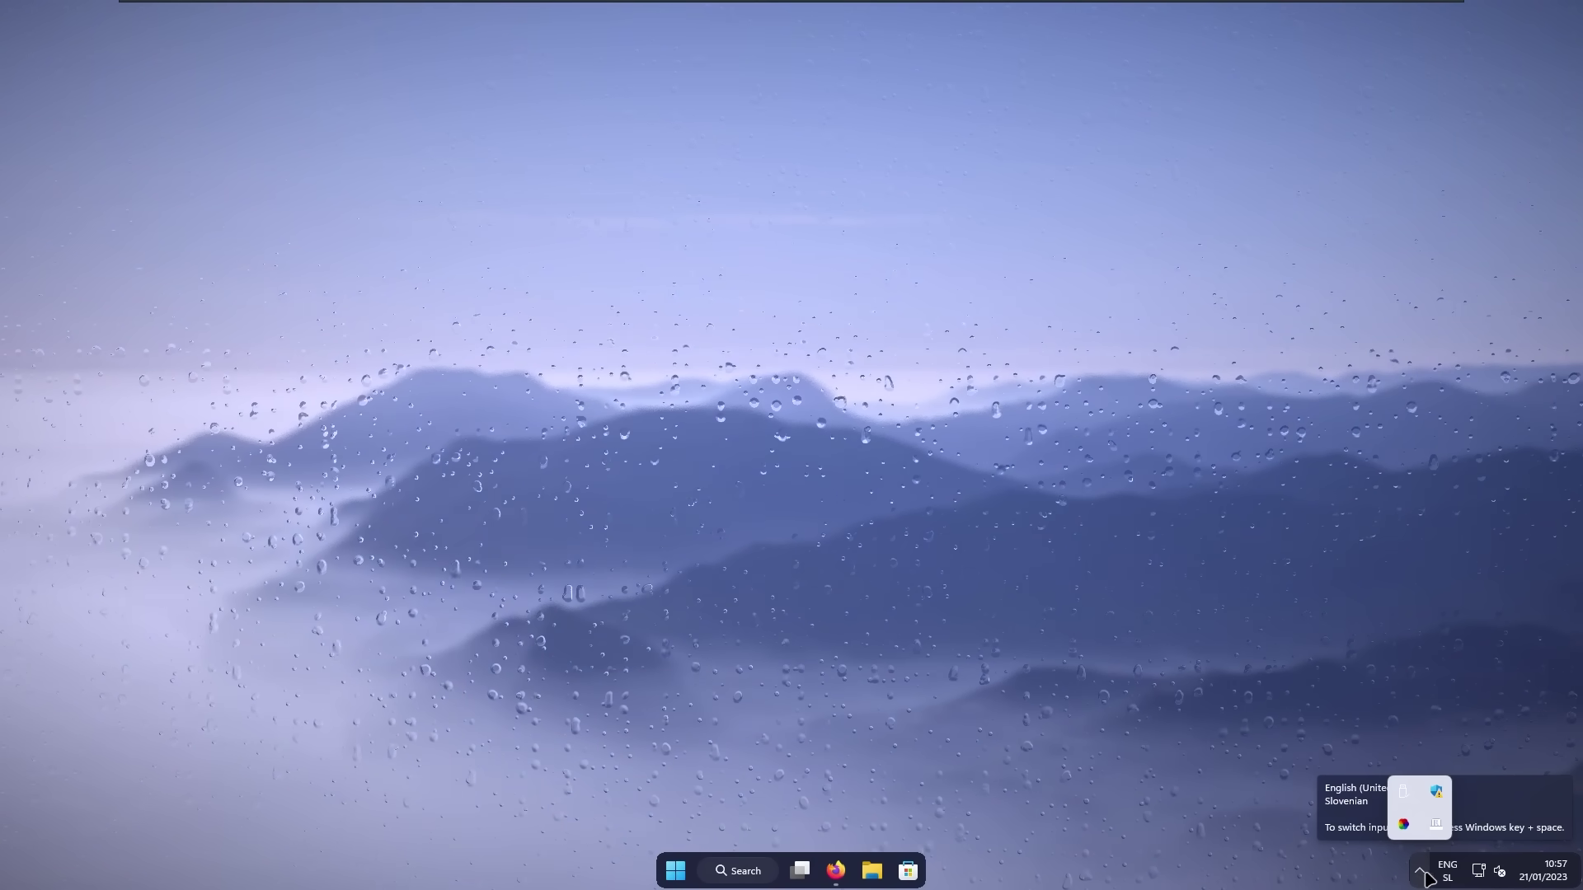
right_click(1438, 824)
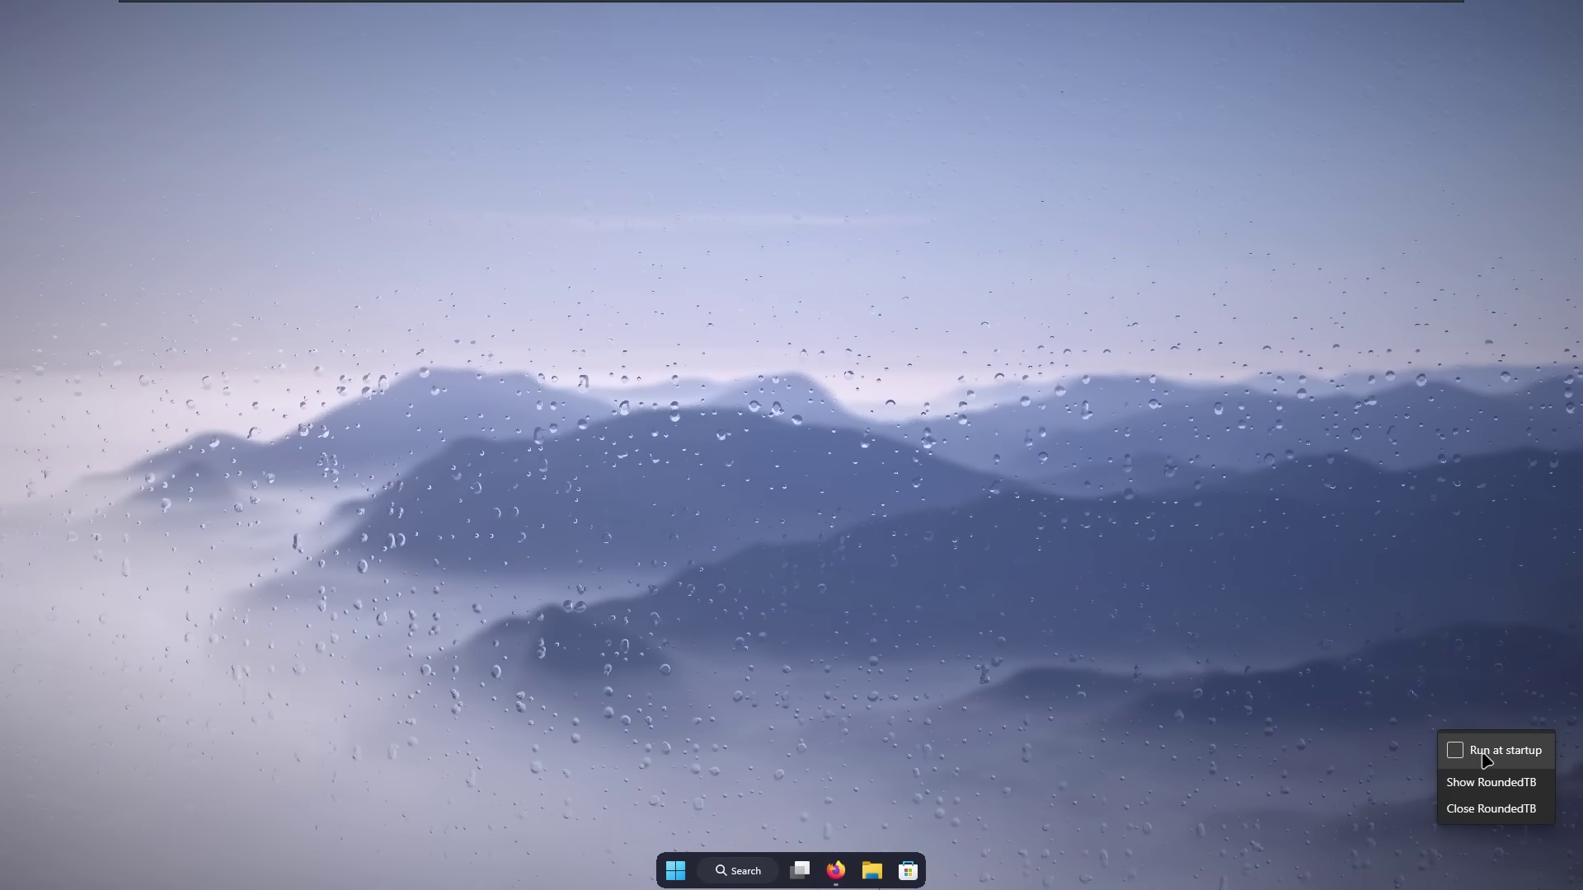
click(1485, 759)
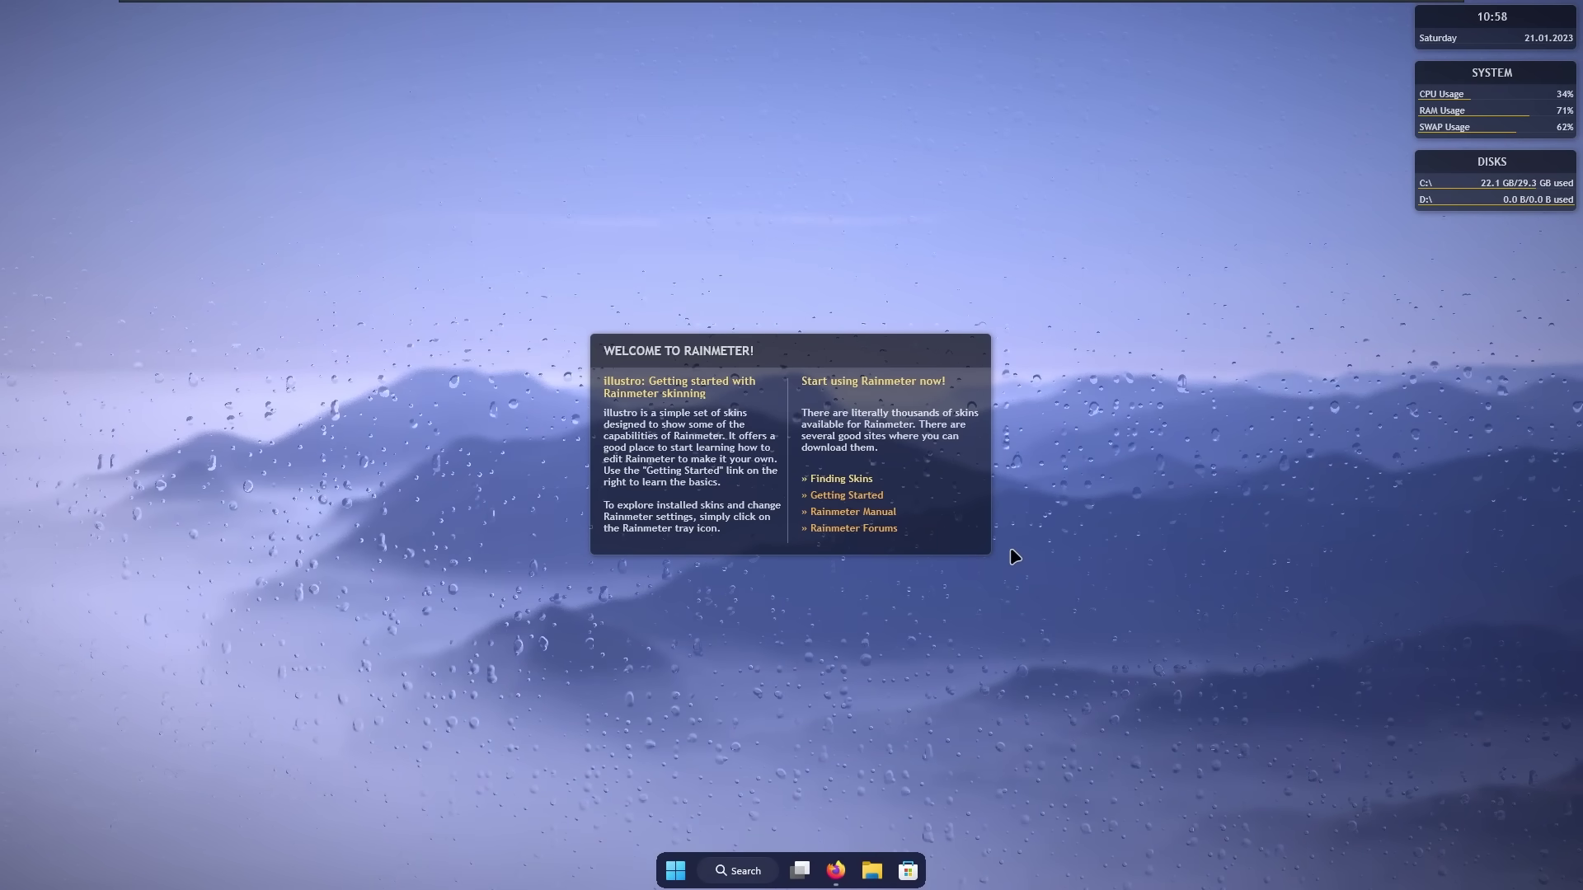
Unload the Welcome to Rainmeter skin from the desktop
right_click(888, 410)
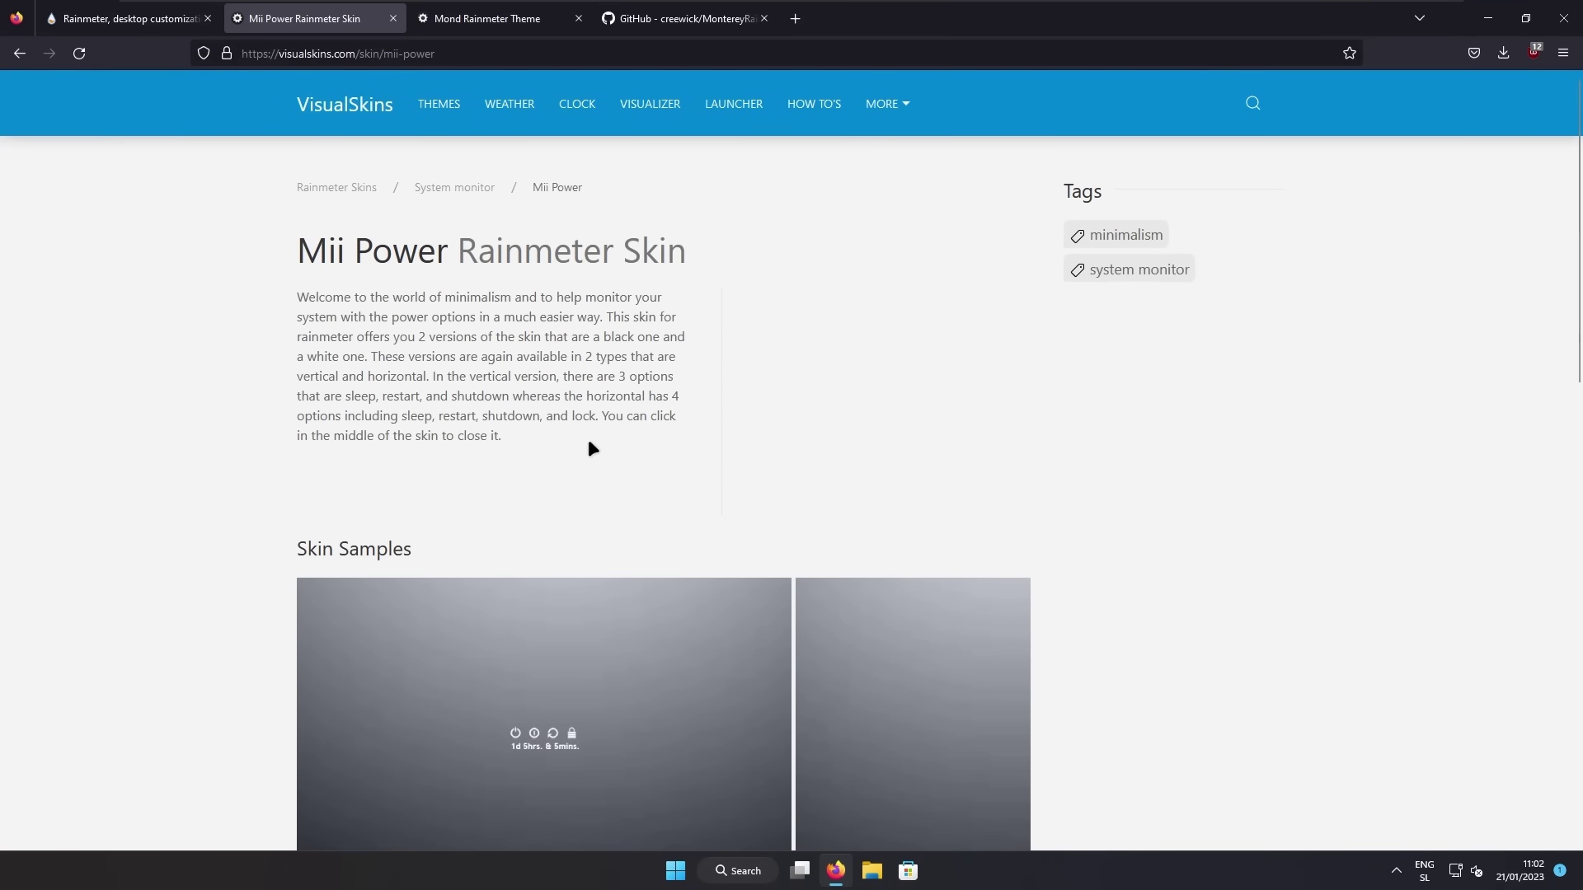
Download mii-power.rmskin from the Mii Power page on VisualSkins and install it with the Rainmeter Skin Installer
scroll(672, 379, down, 10)
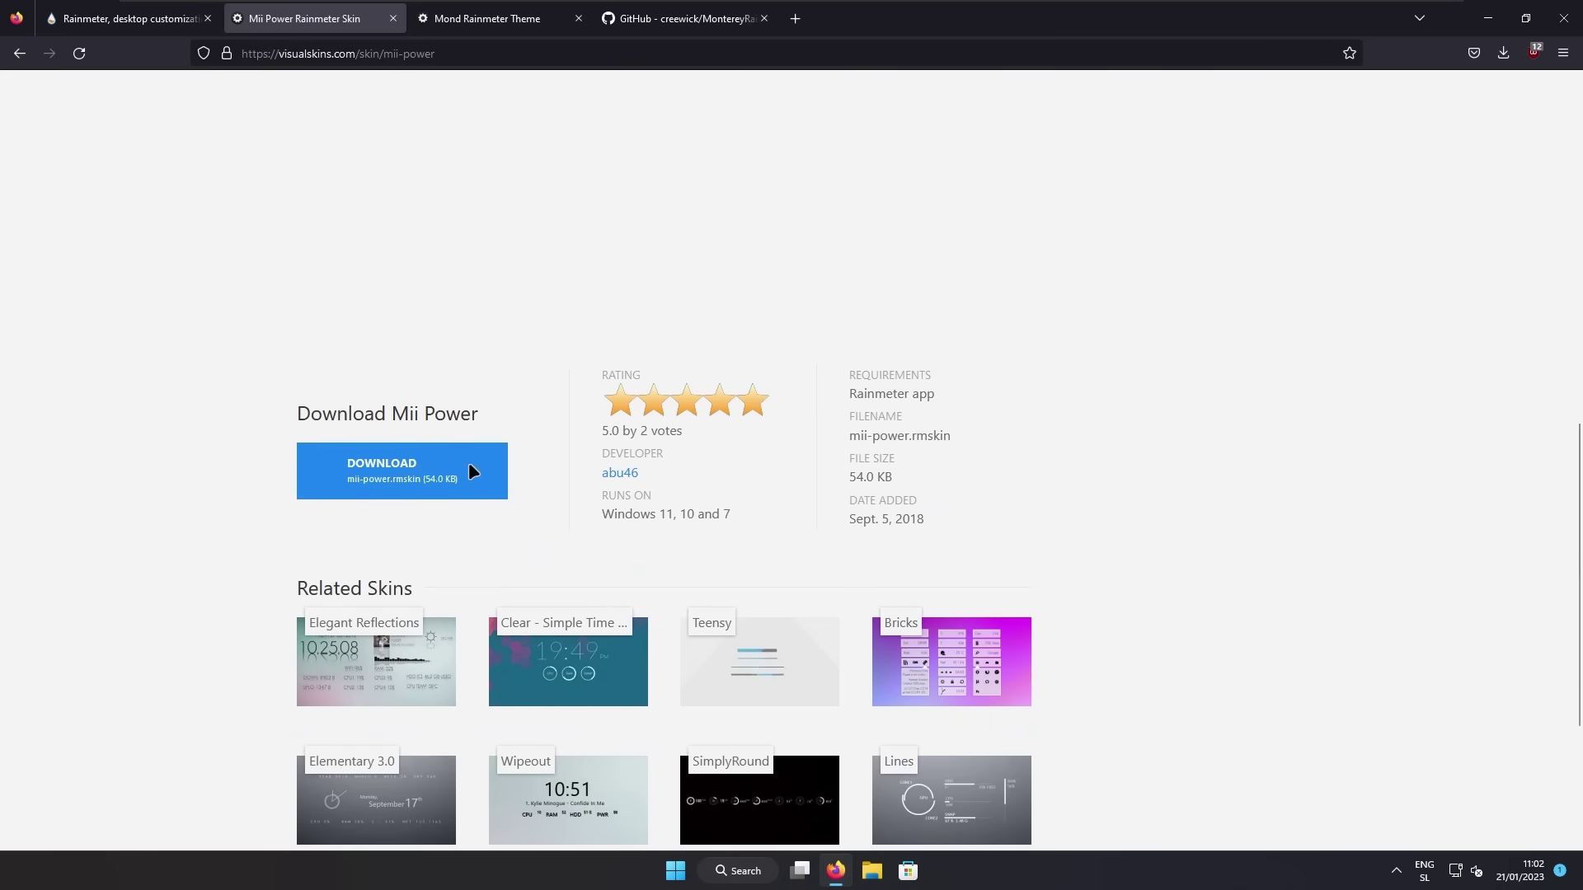
click(423, 471)
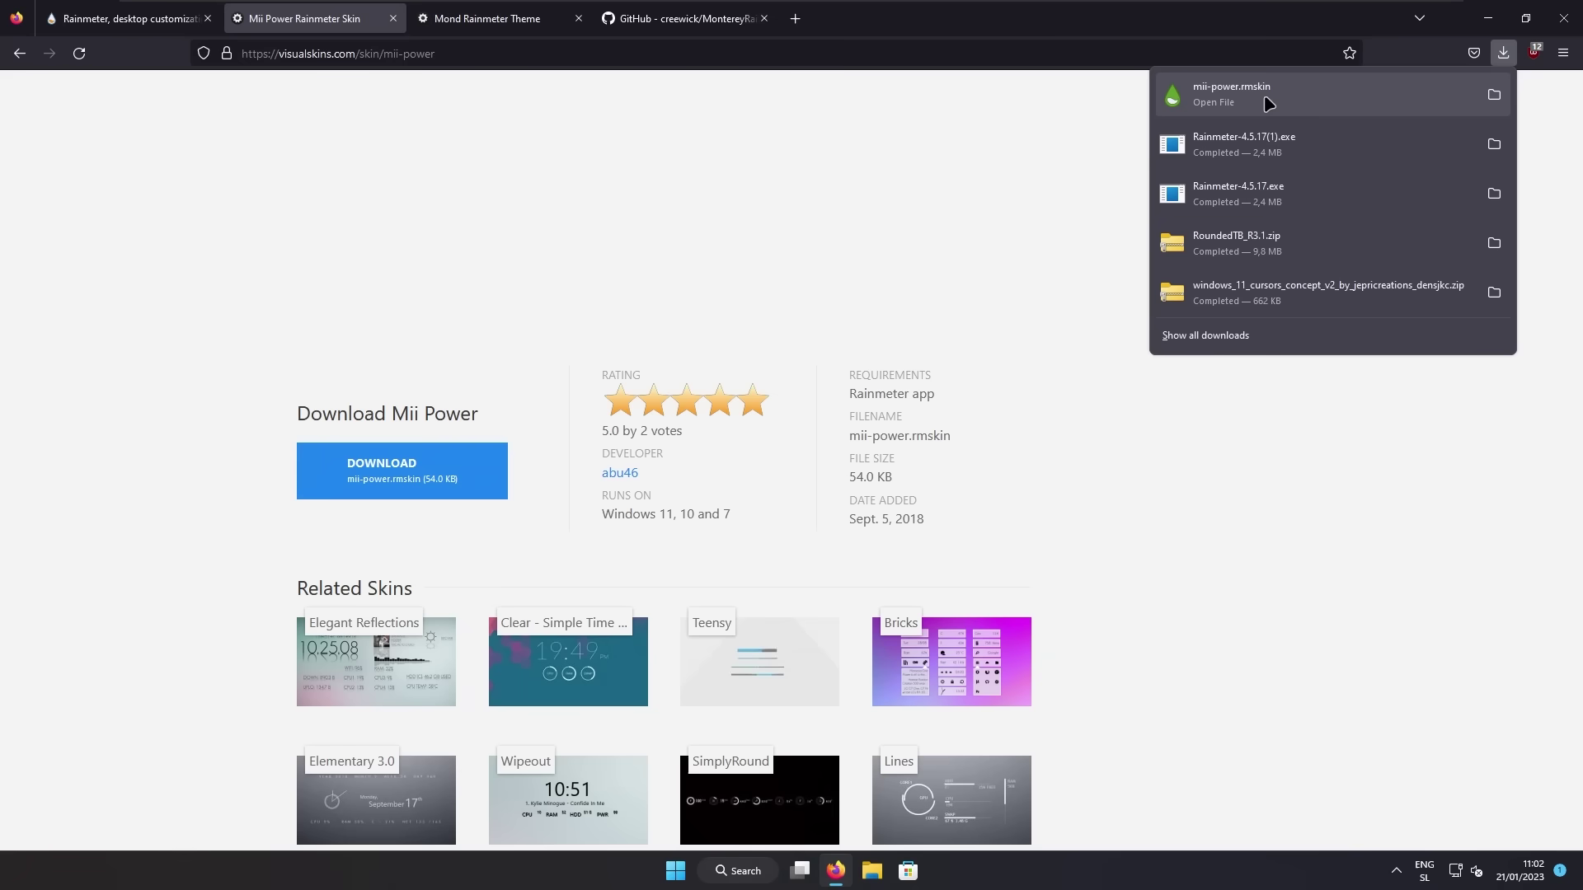
click(1268, 102)
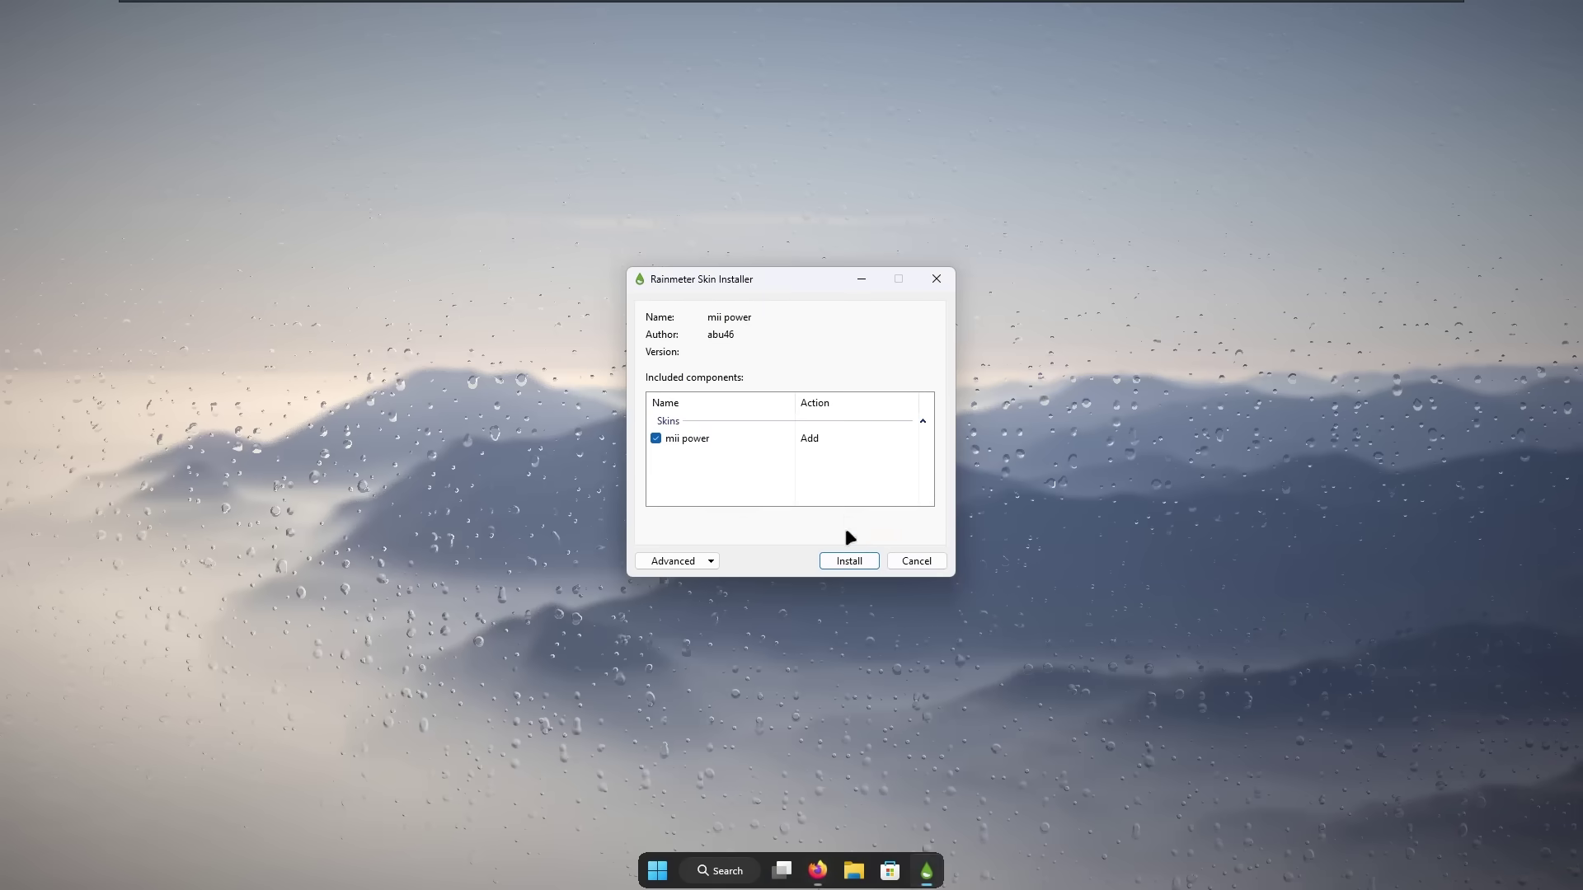
click(852, 562)
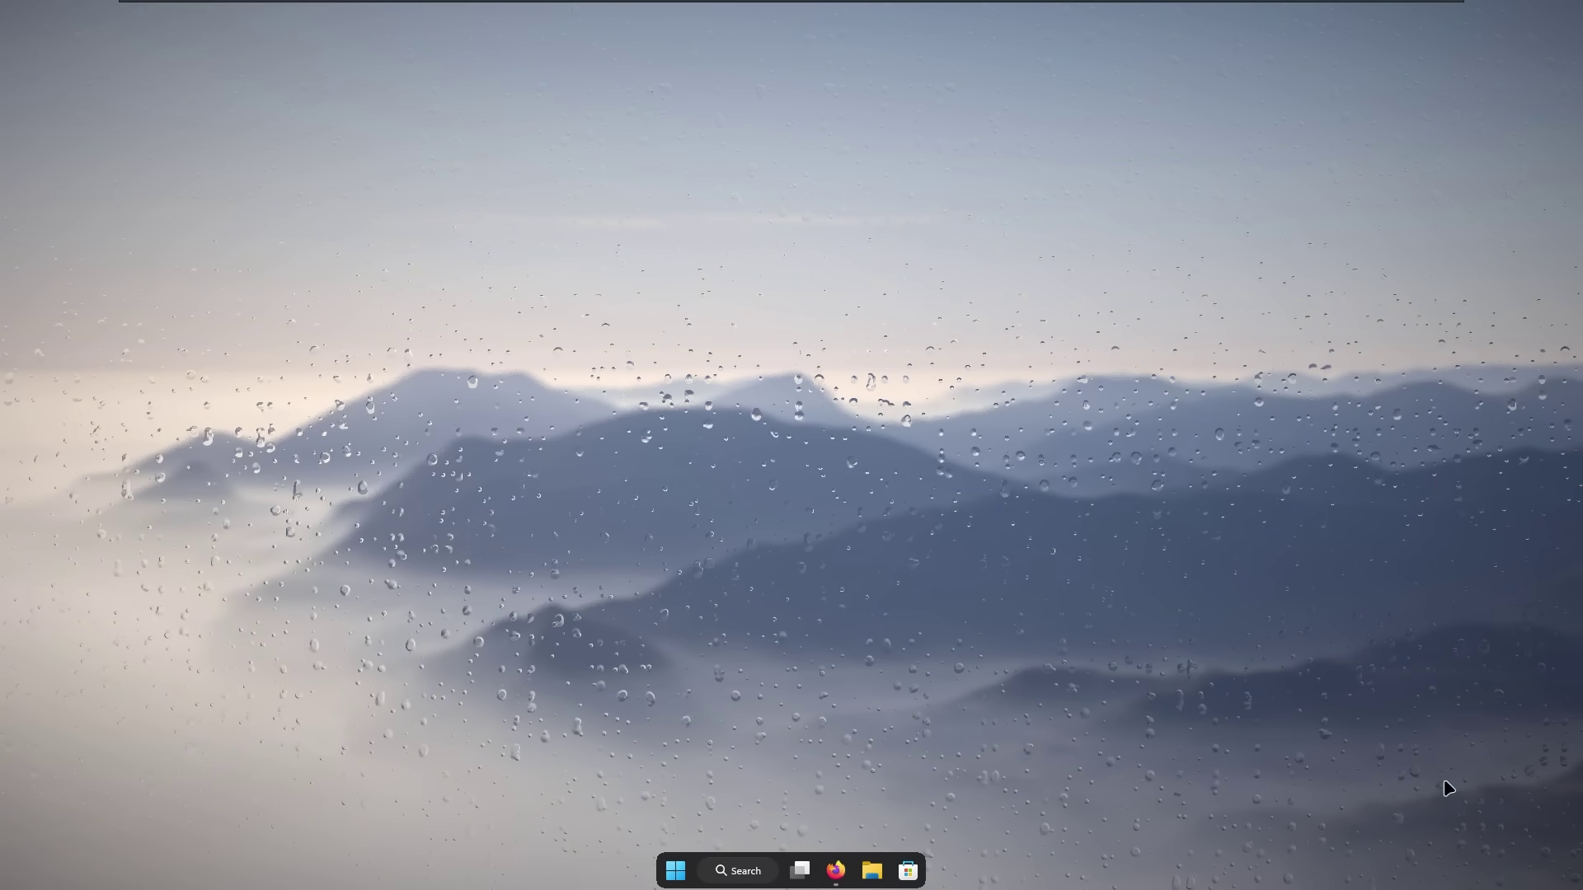
Open the Rainmeter manager, load B.ini from the mii power\power folder and move the skin to the lower-left area of the desktop
click(1426, 876)
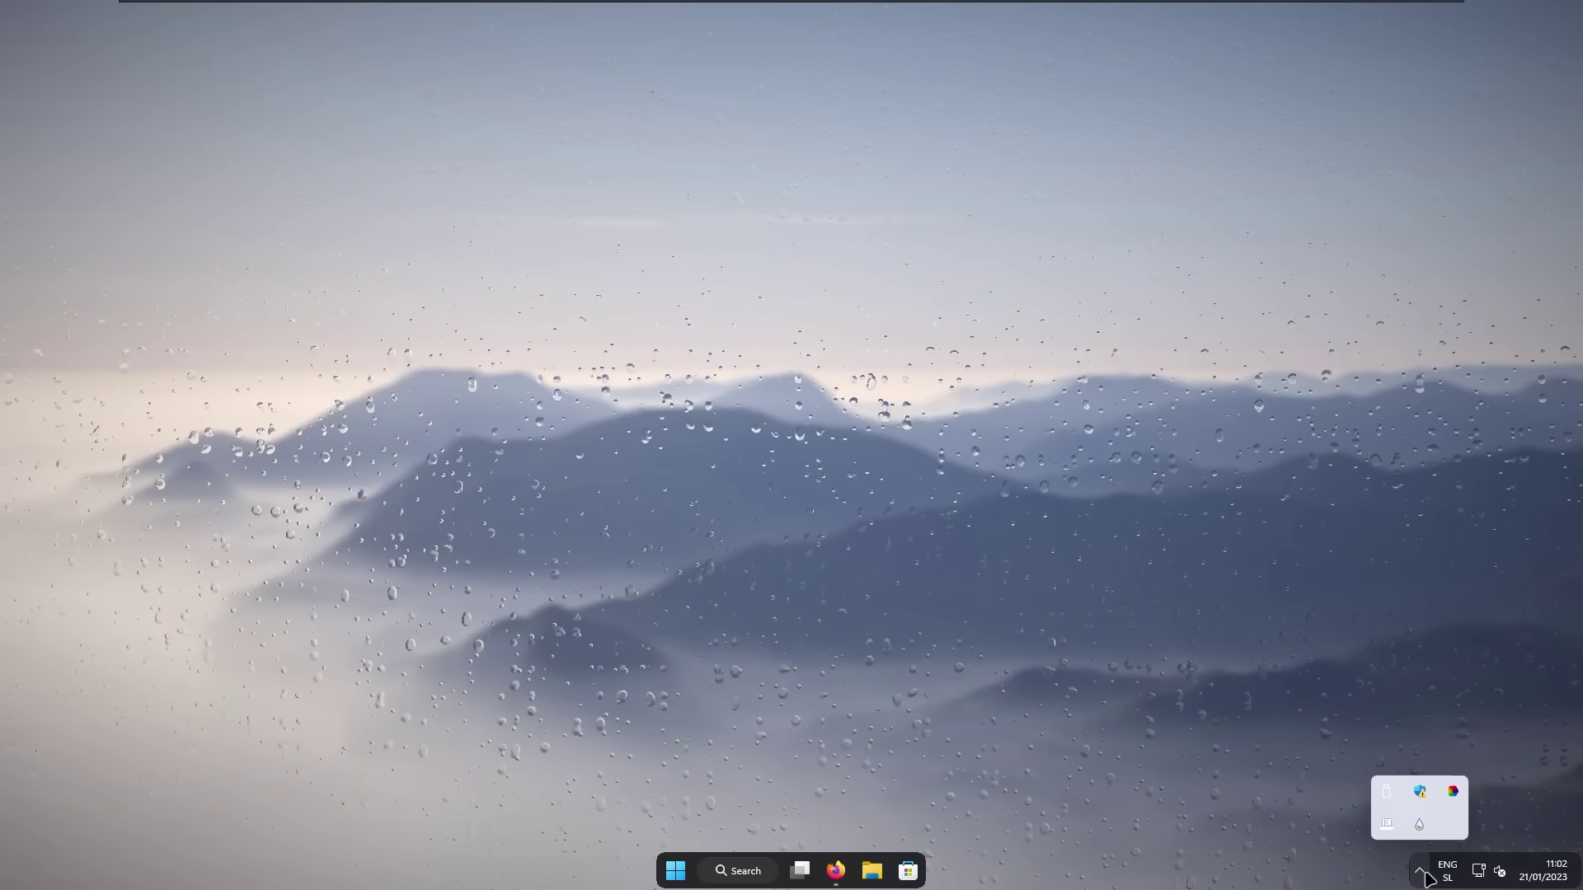
click(1420, 827)
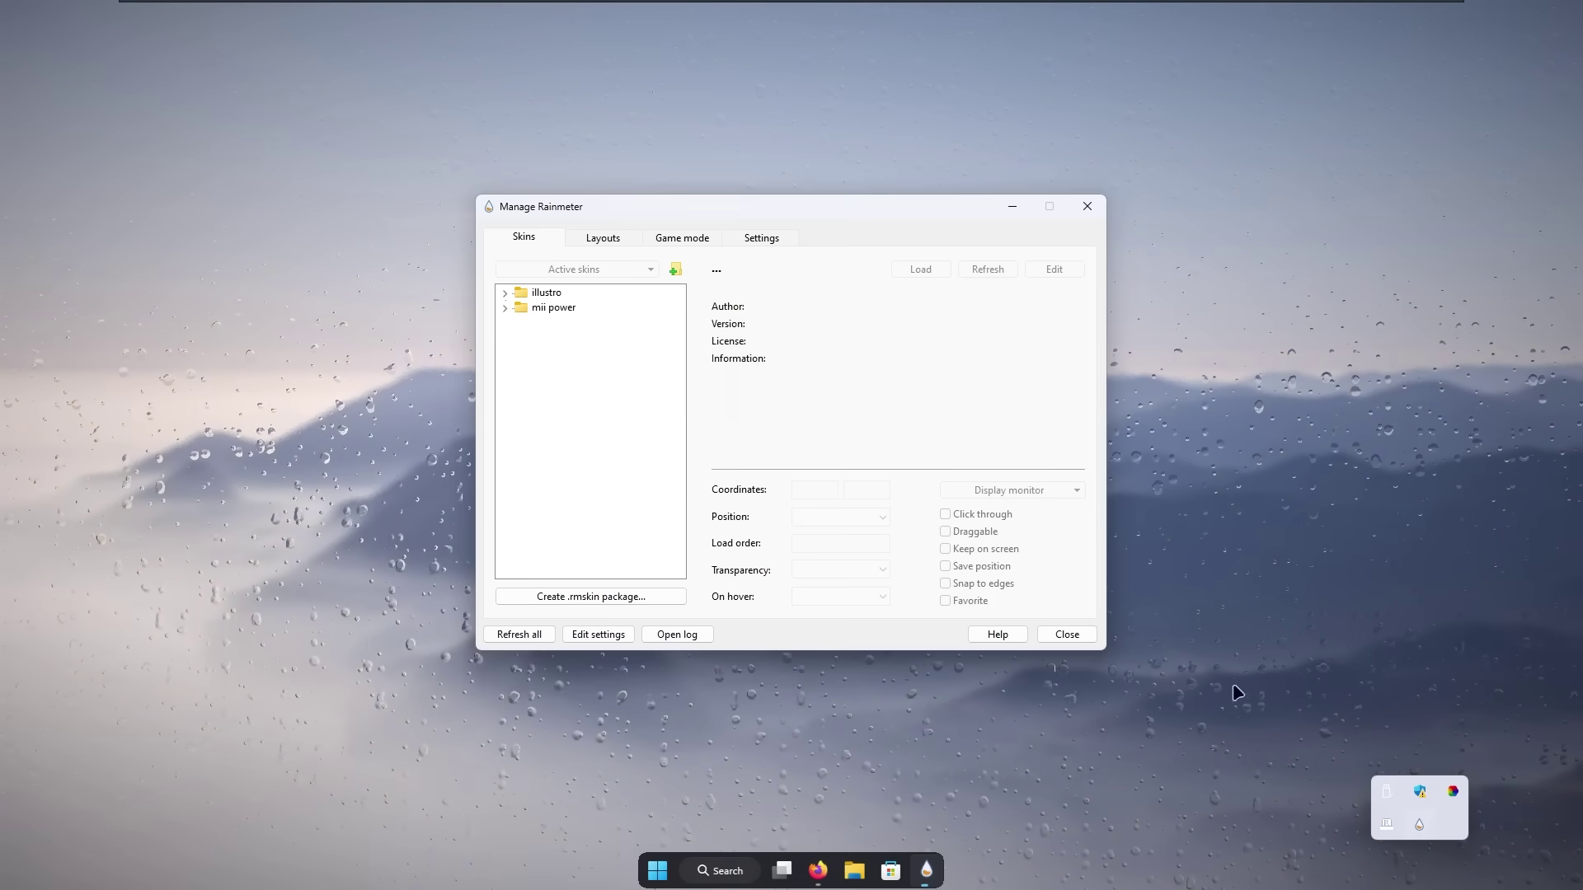
double_click(528, 308)
double_click(577, 323)
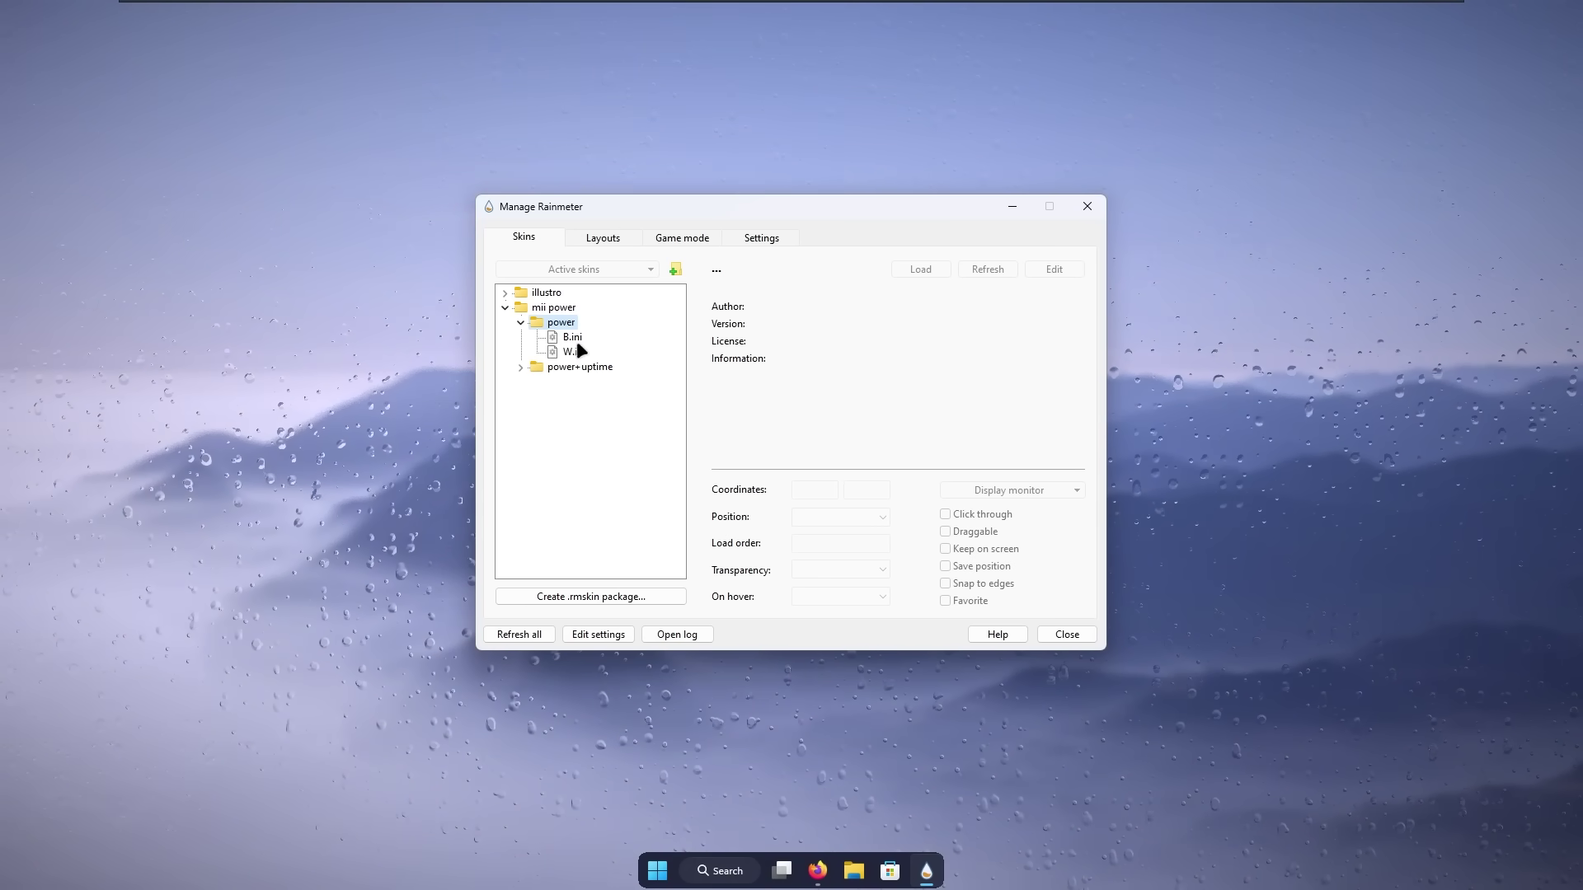
click(574, 340)
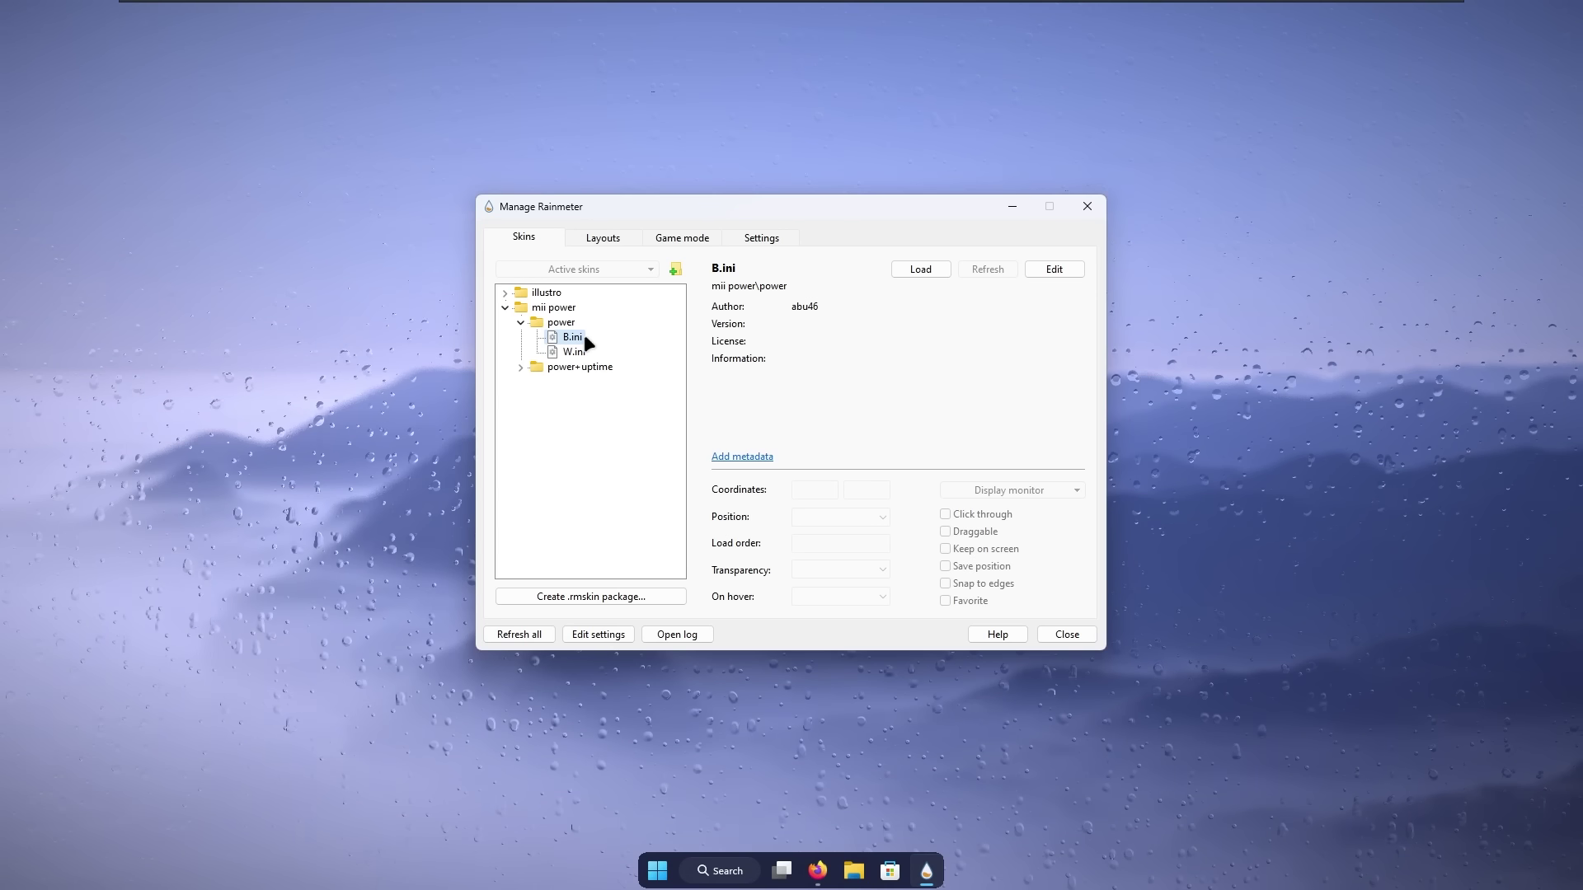
double_click(580, 338)
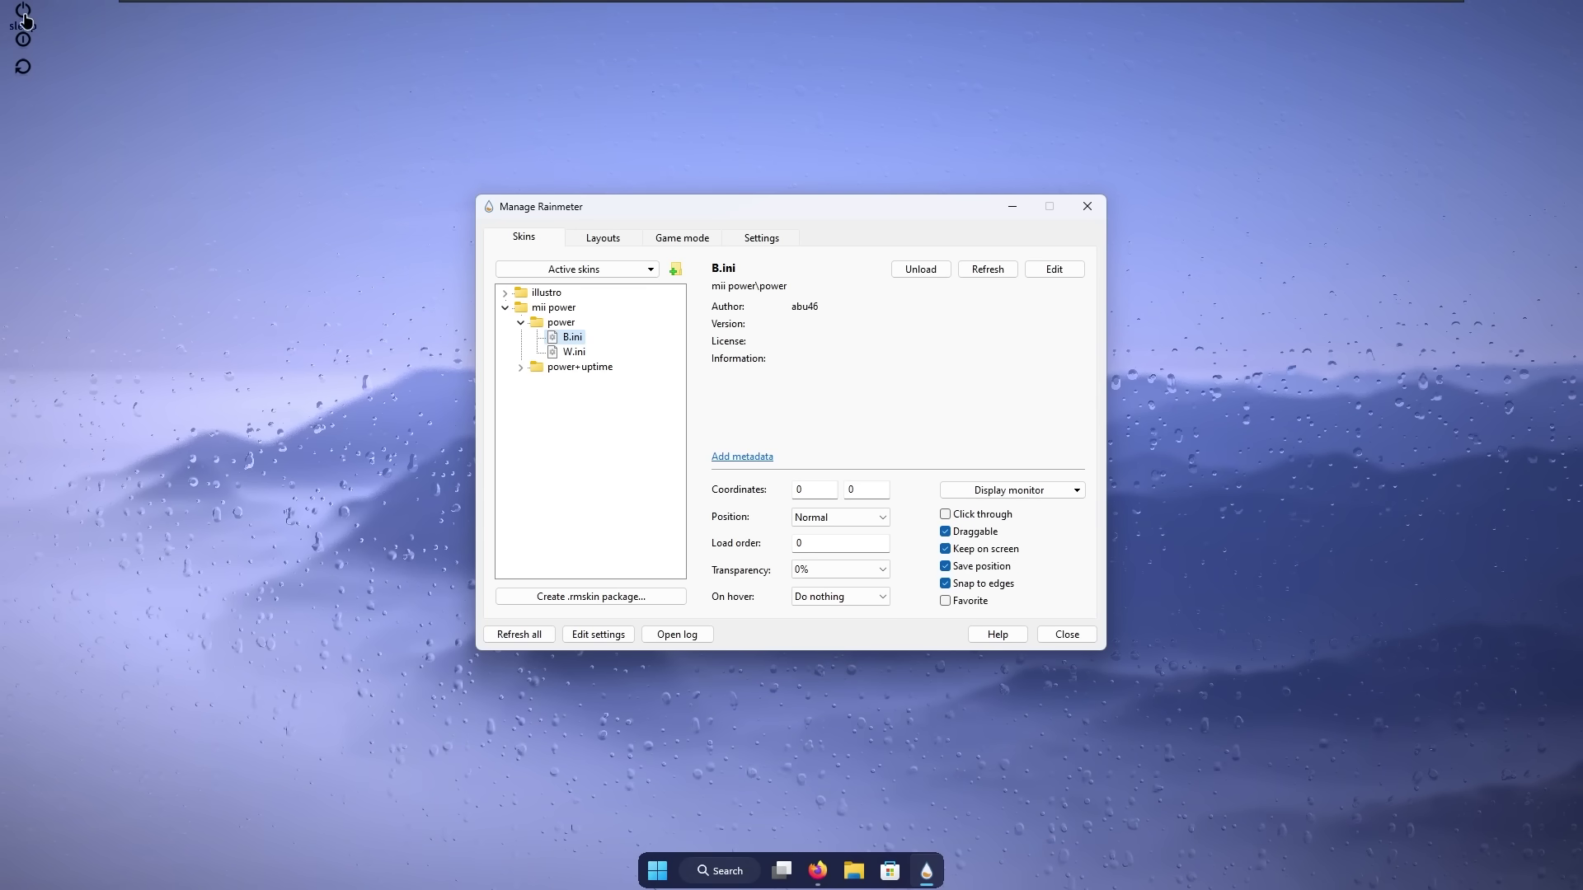
drag(27, 25, 210, 677)
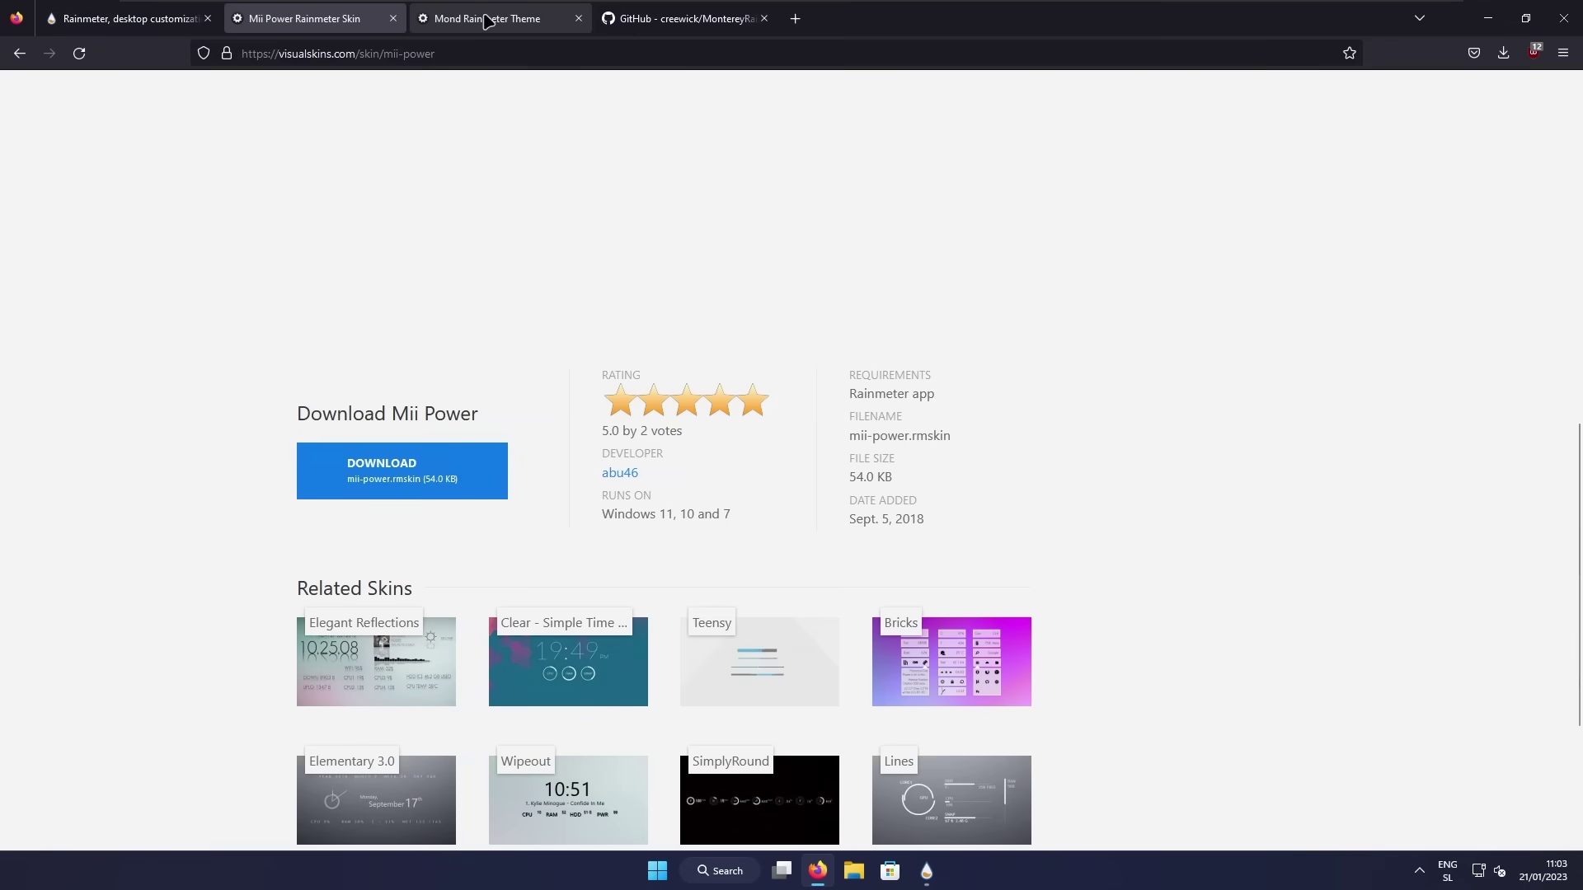
Switch to the Mond Rainmeter Theme page in the browser
click(491, 21)
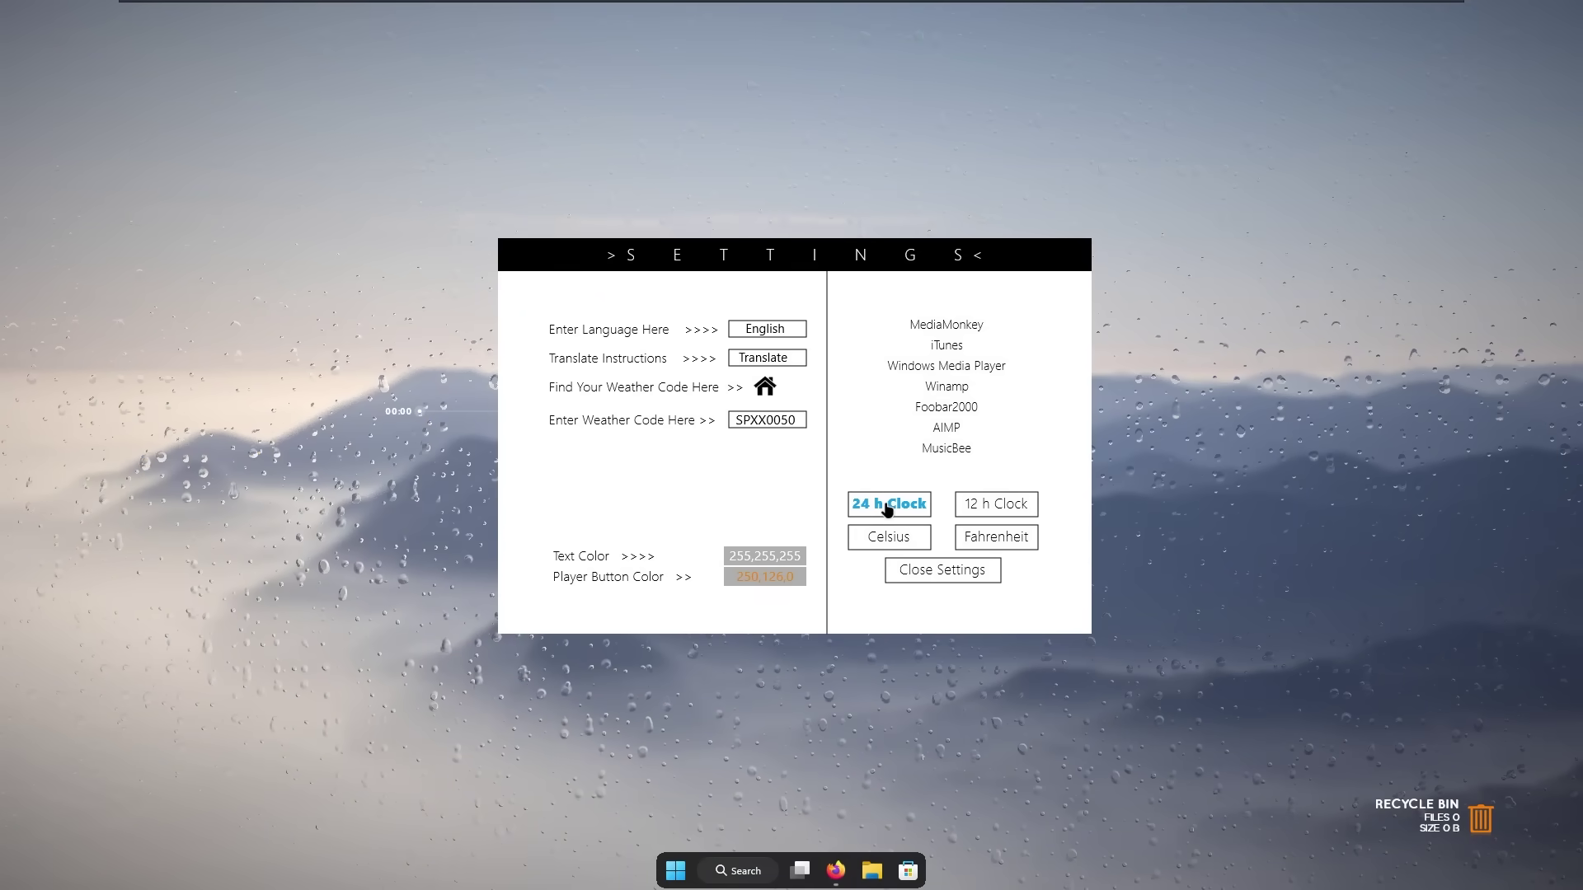
Set the Mond theme's text color to black (0,0,0) and close its settings
click(759, 557)
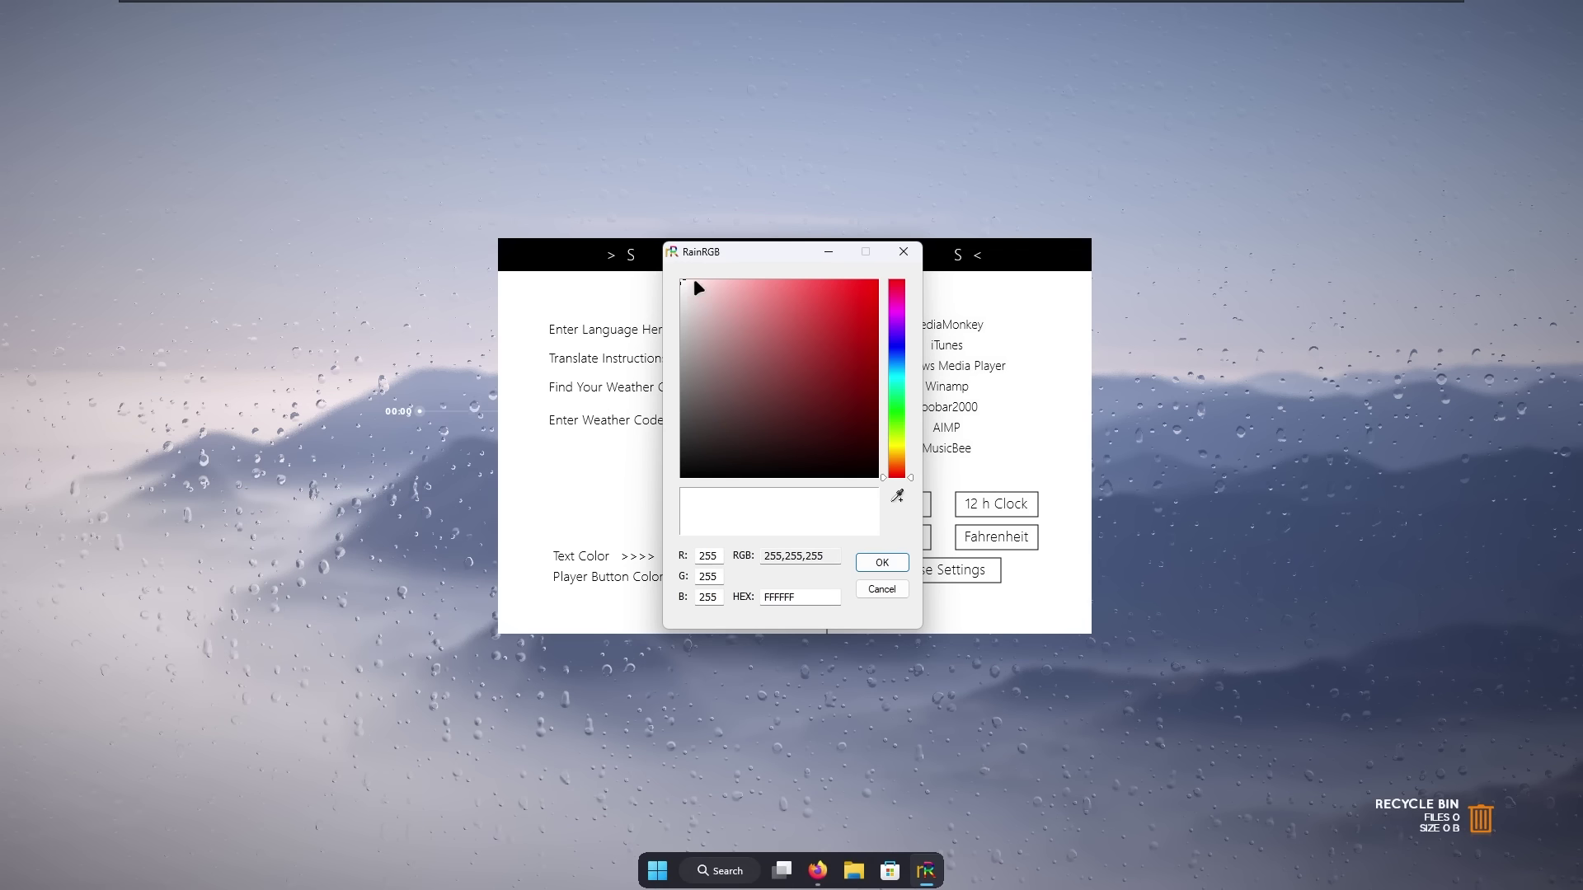
mouse_move(699, 307)
mouse_down()
mouse_move(693, 453)
mouse_move(655, 500)
mouse_up()
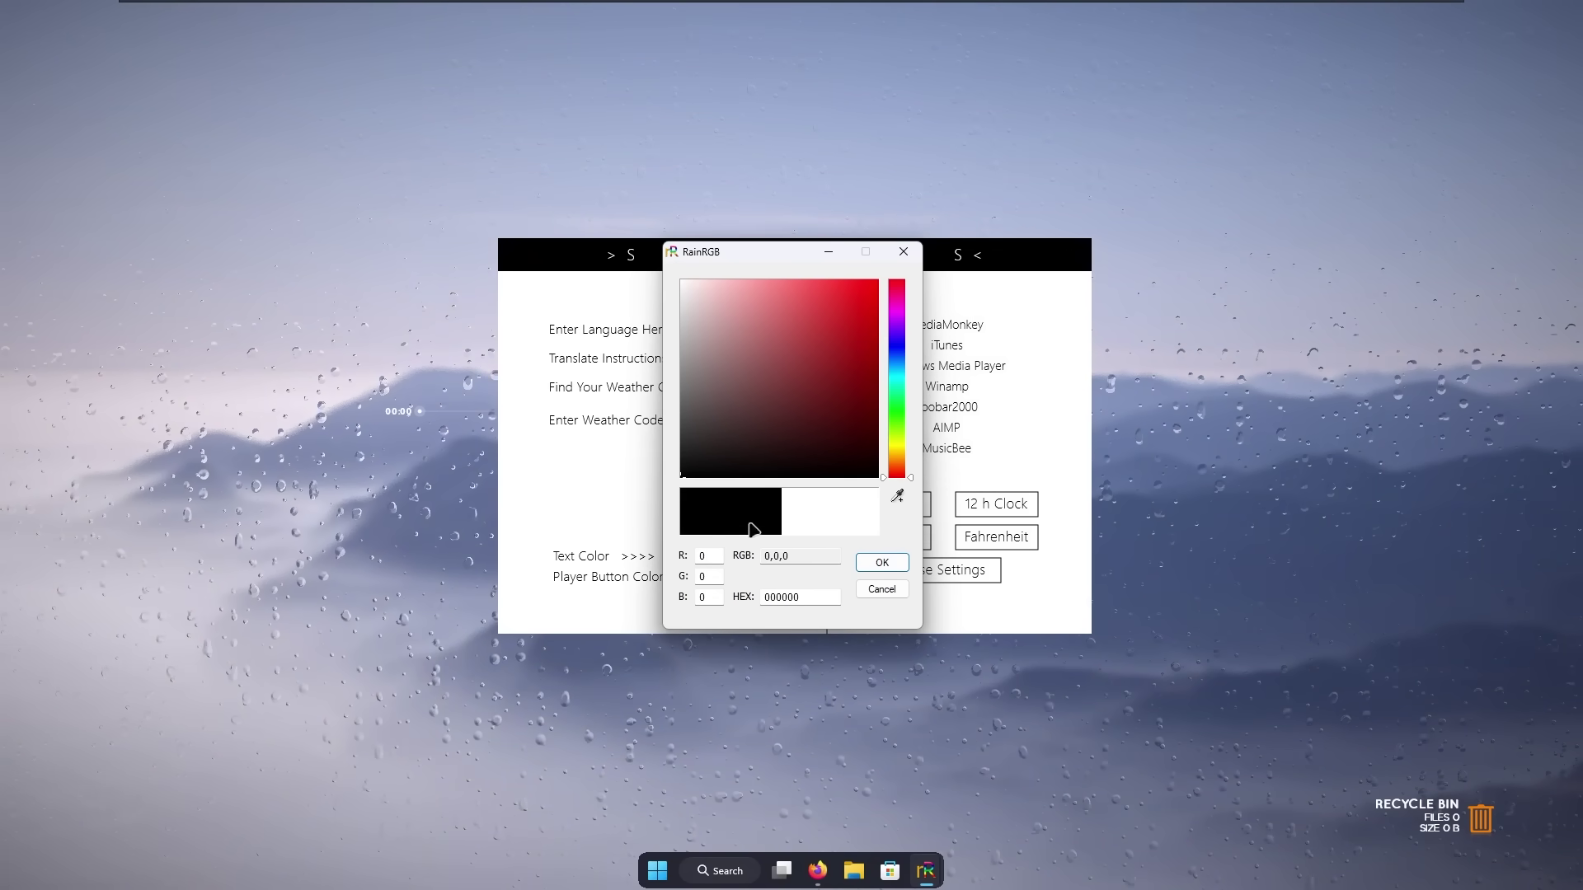
click(881, 562)
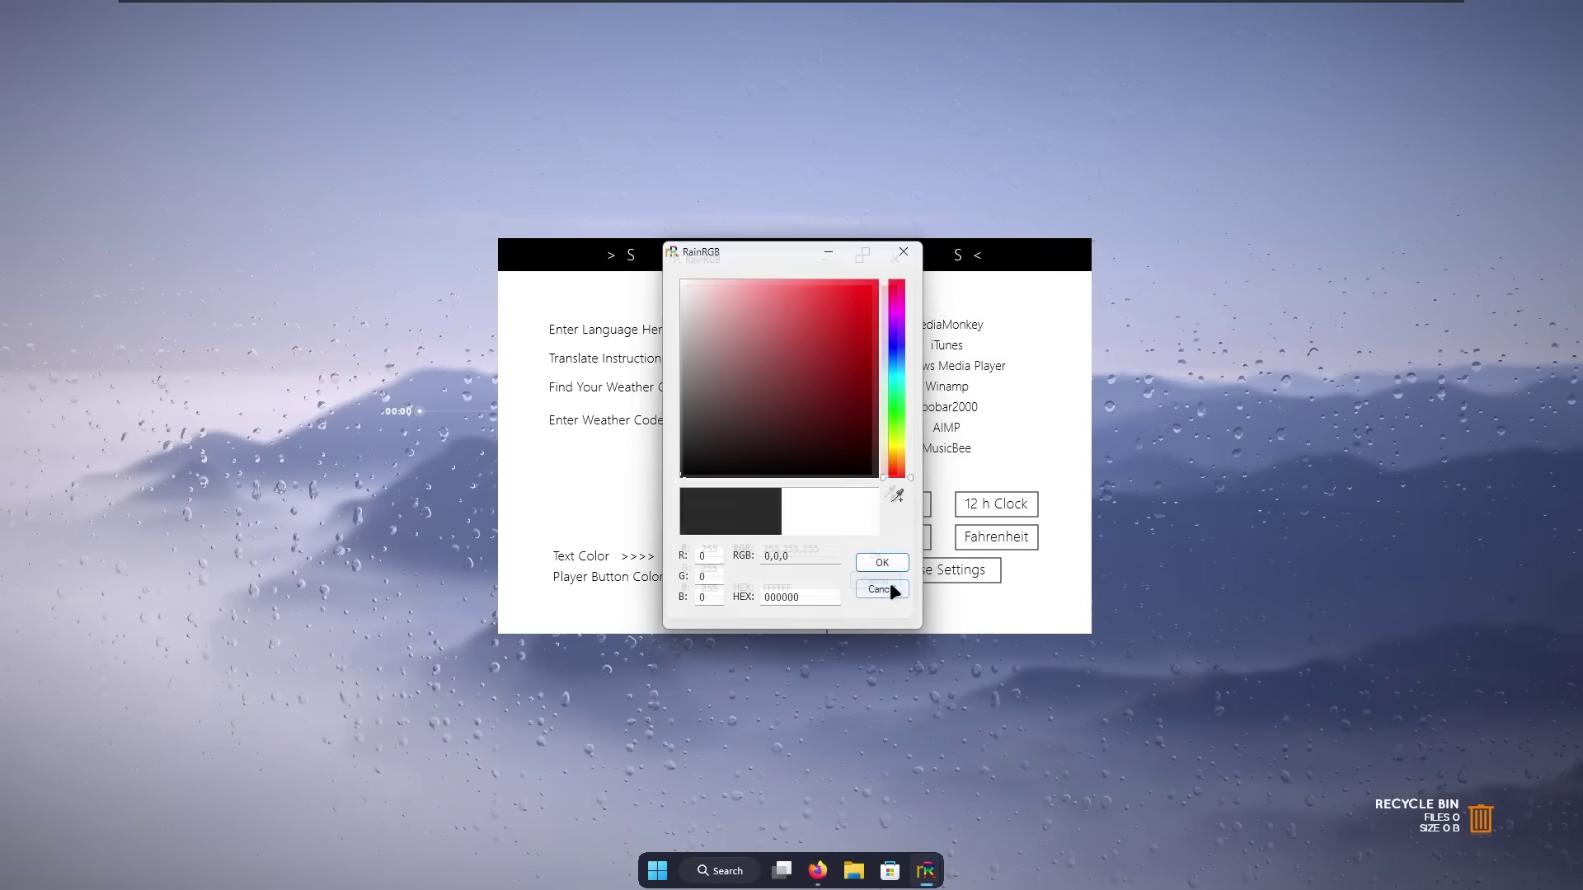
click(938, 573)
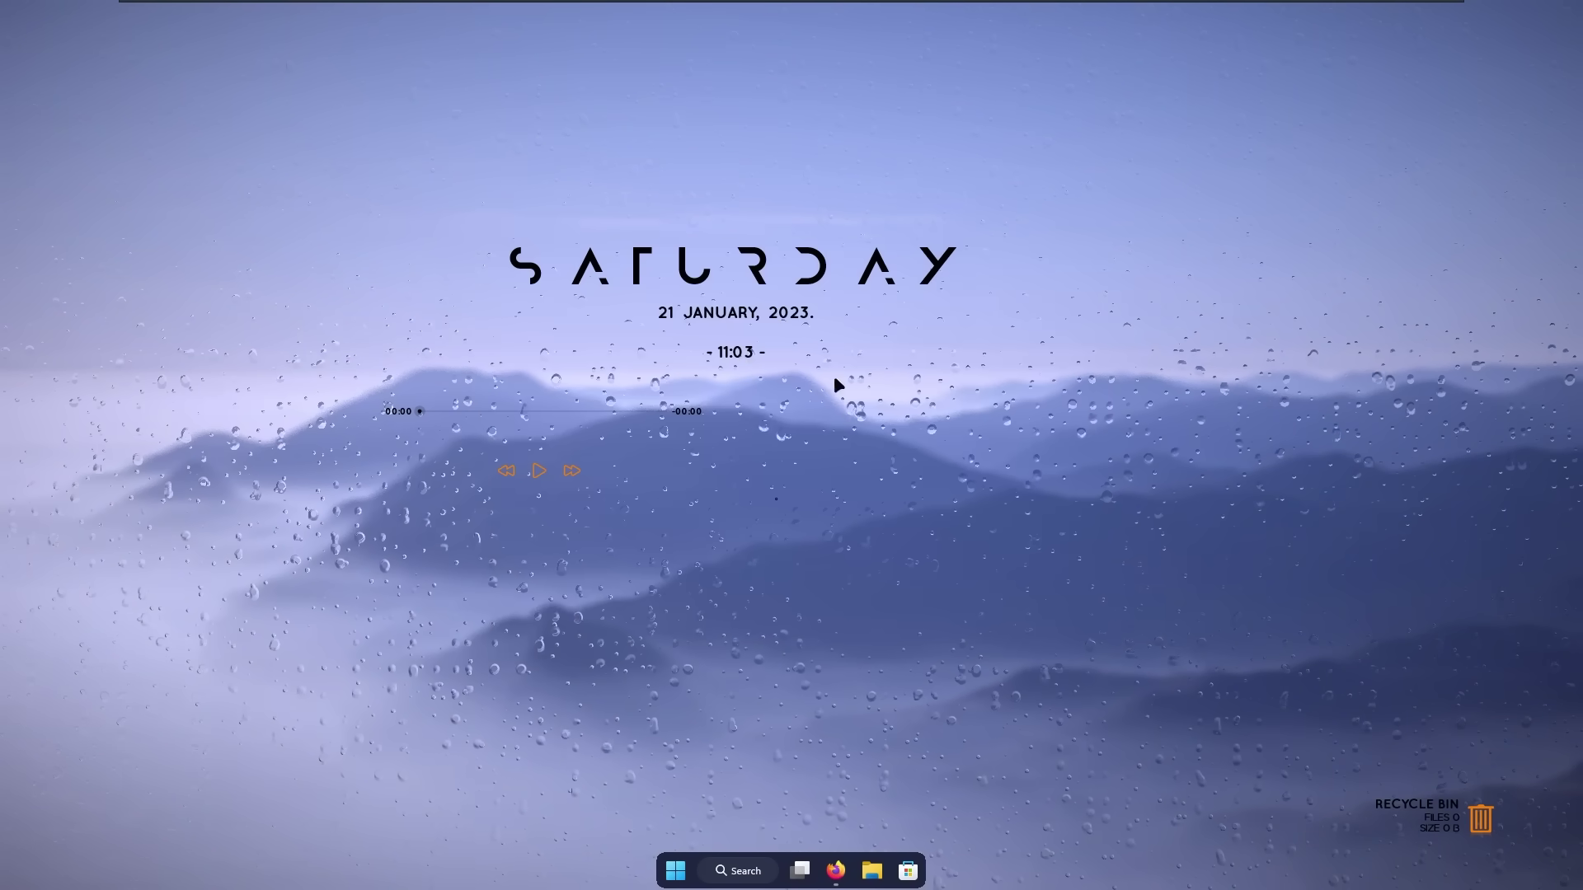
Unload the Mond player and Recycle Bin skins, and move the Mond clock to the horizontal centre of the desktop
right_click(685, 412)
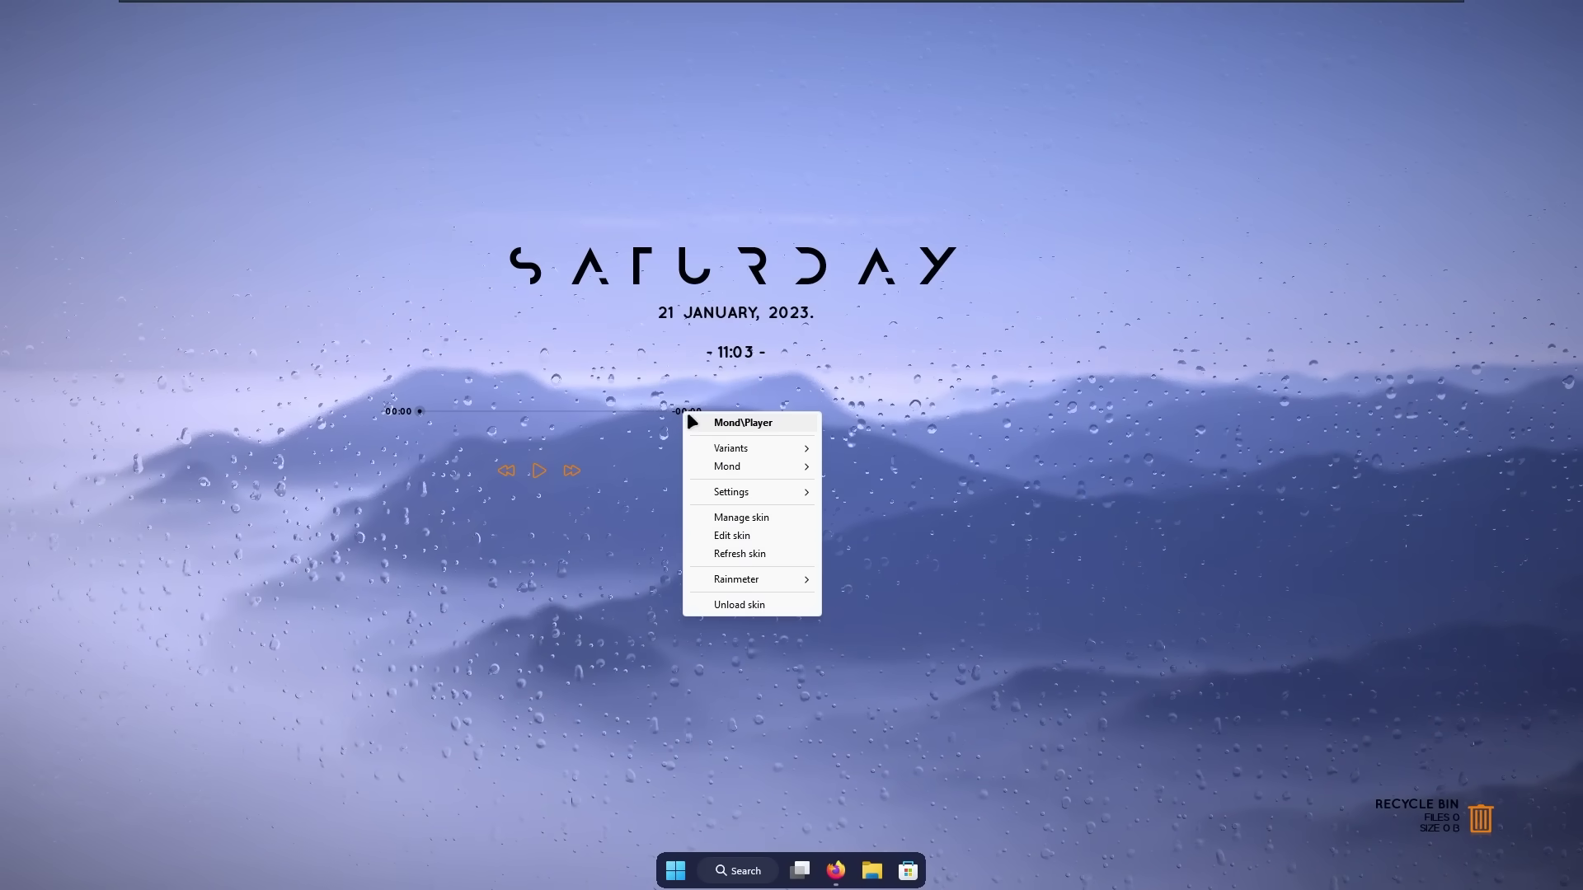
click(766, 607)
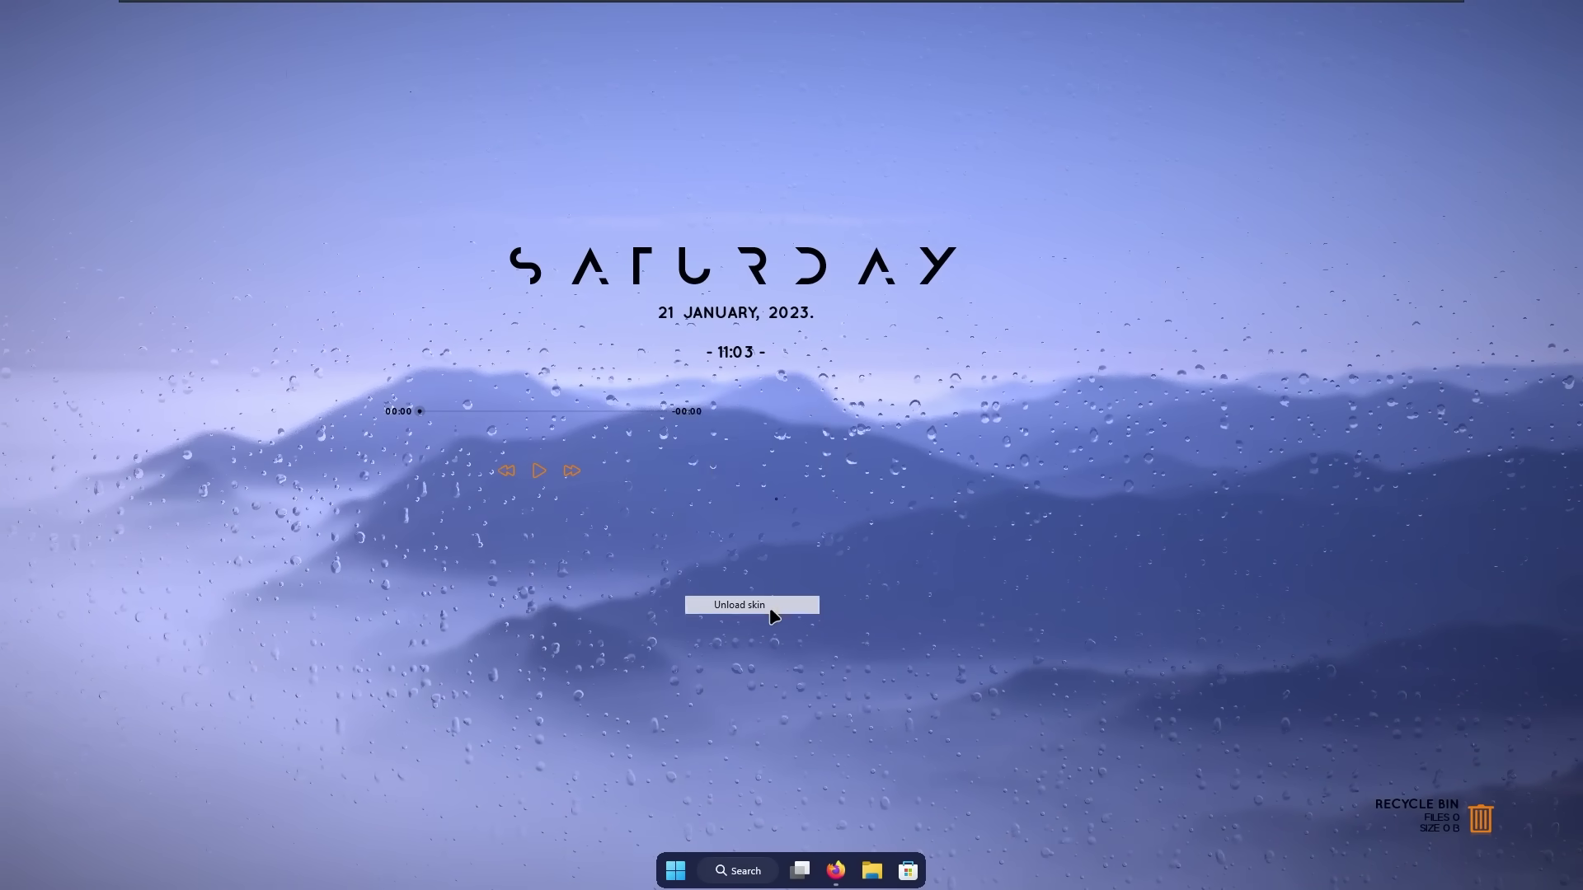
right_click(1441, 820)
click(1455, 801)
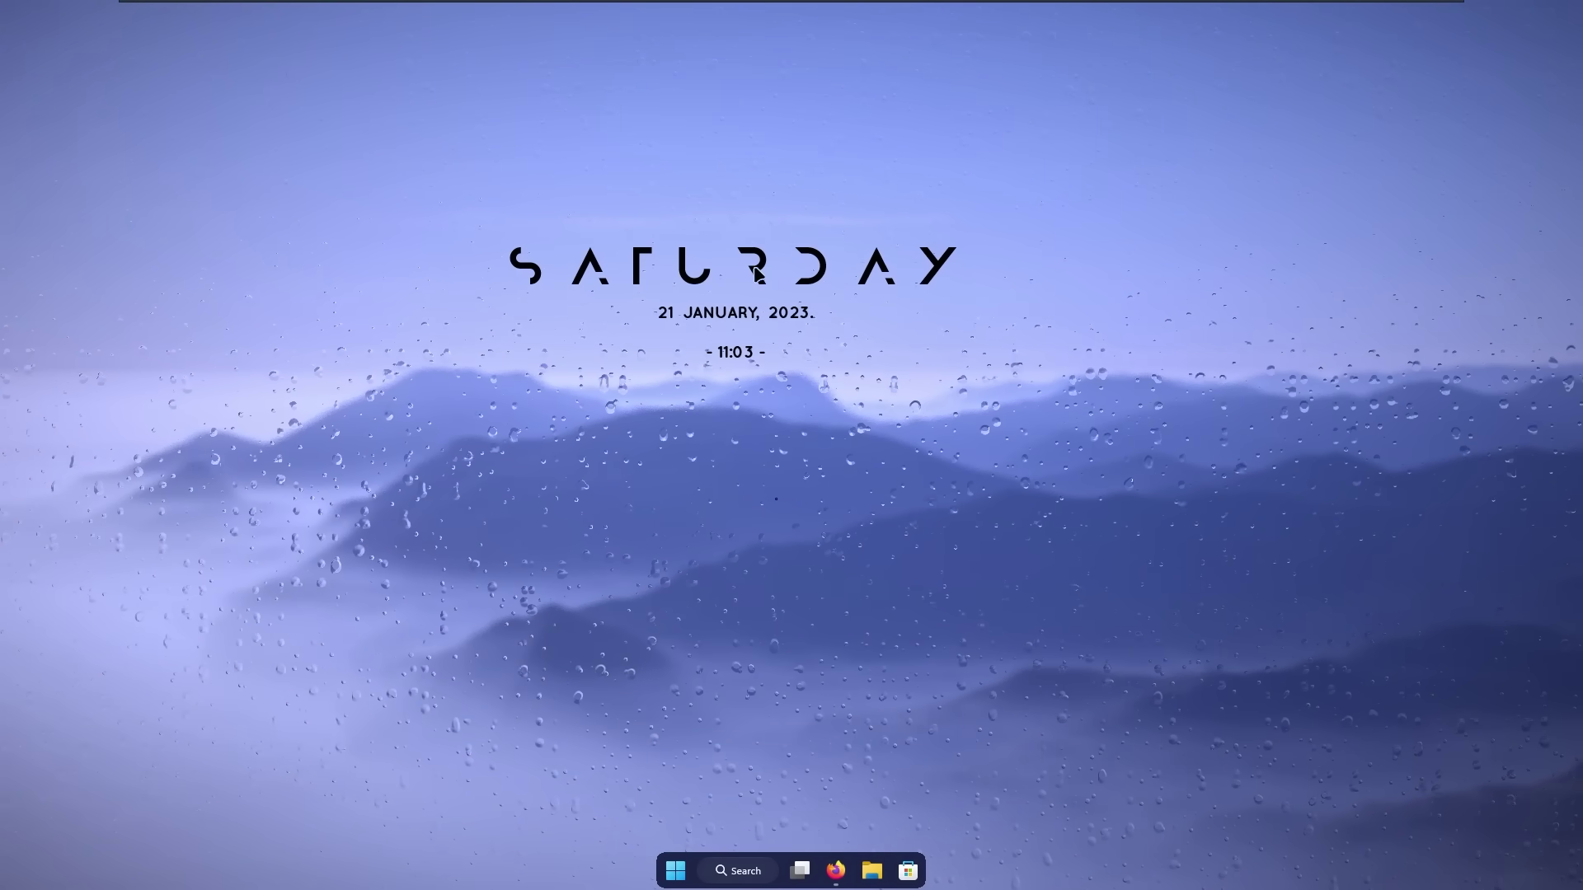
drag(798, 221, 855, 212)
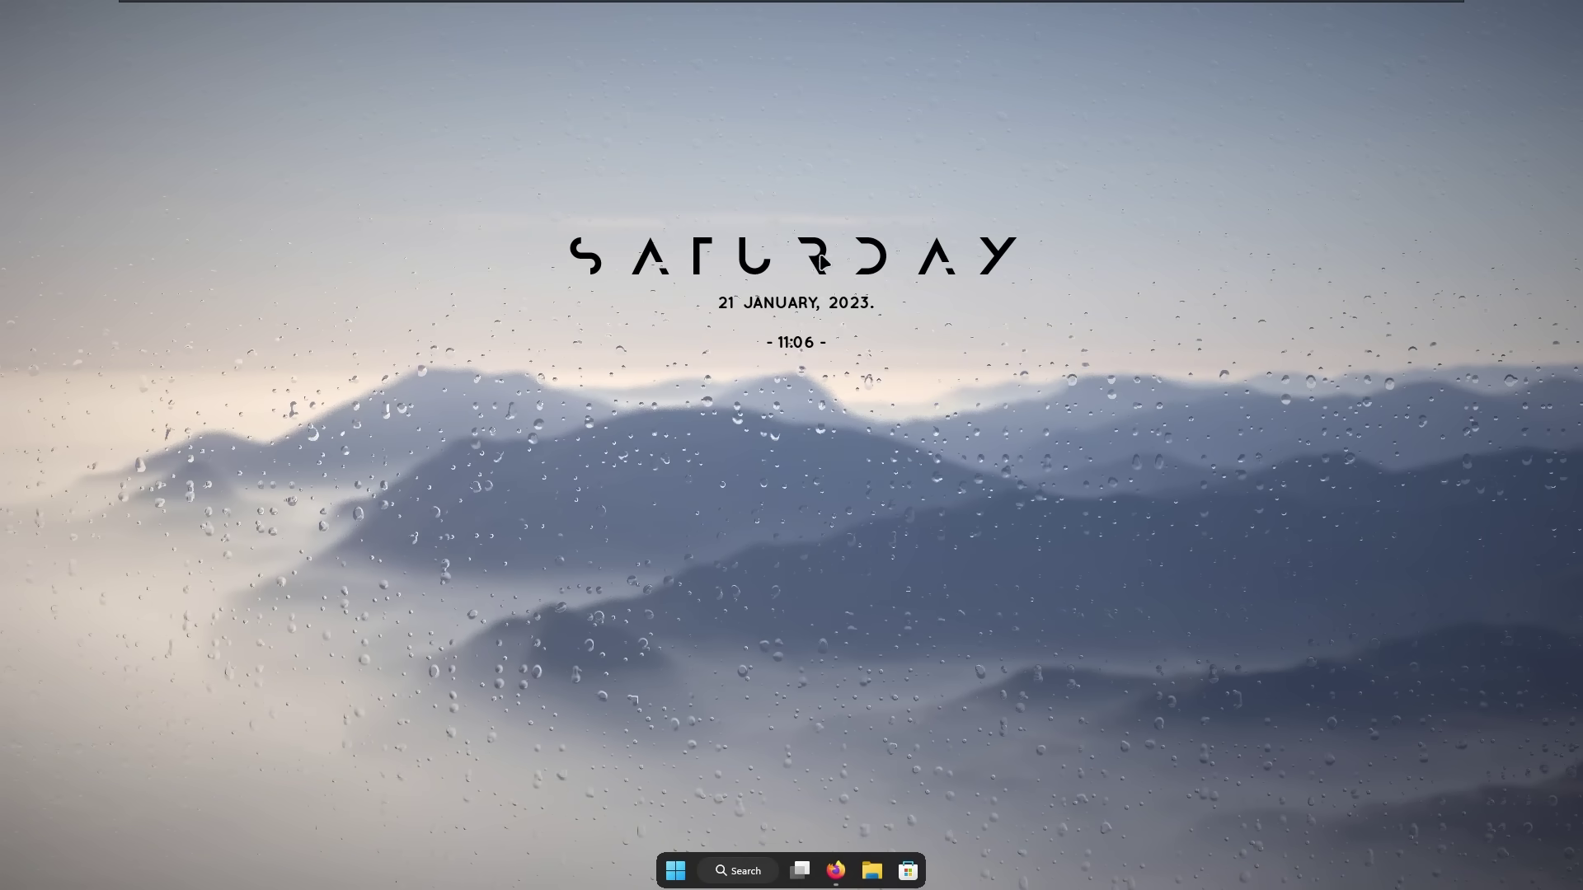
Open the Mond clock skin's Clock.ini for editing and delete its entire [MeterDate] section
right_click(820, 256)
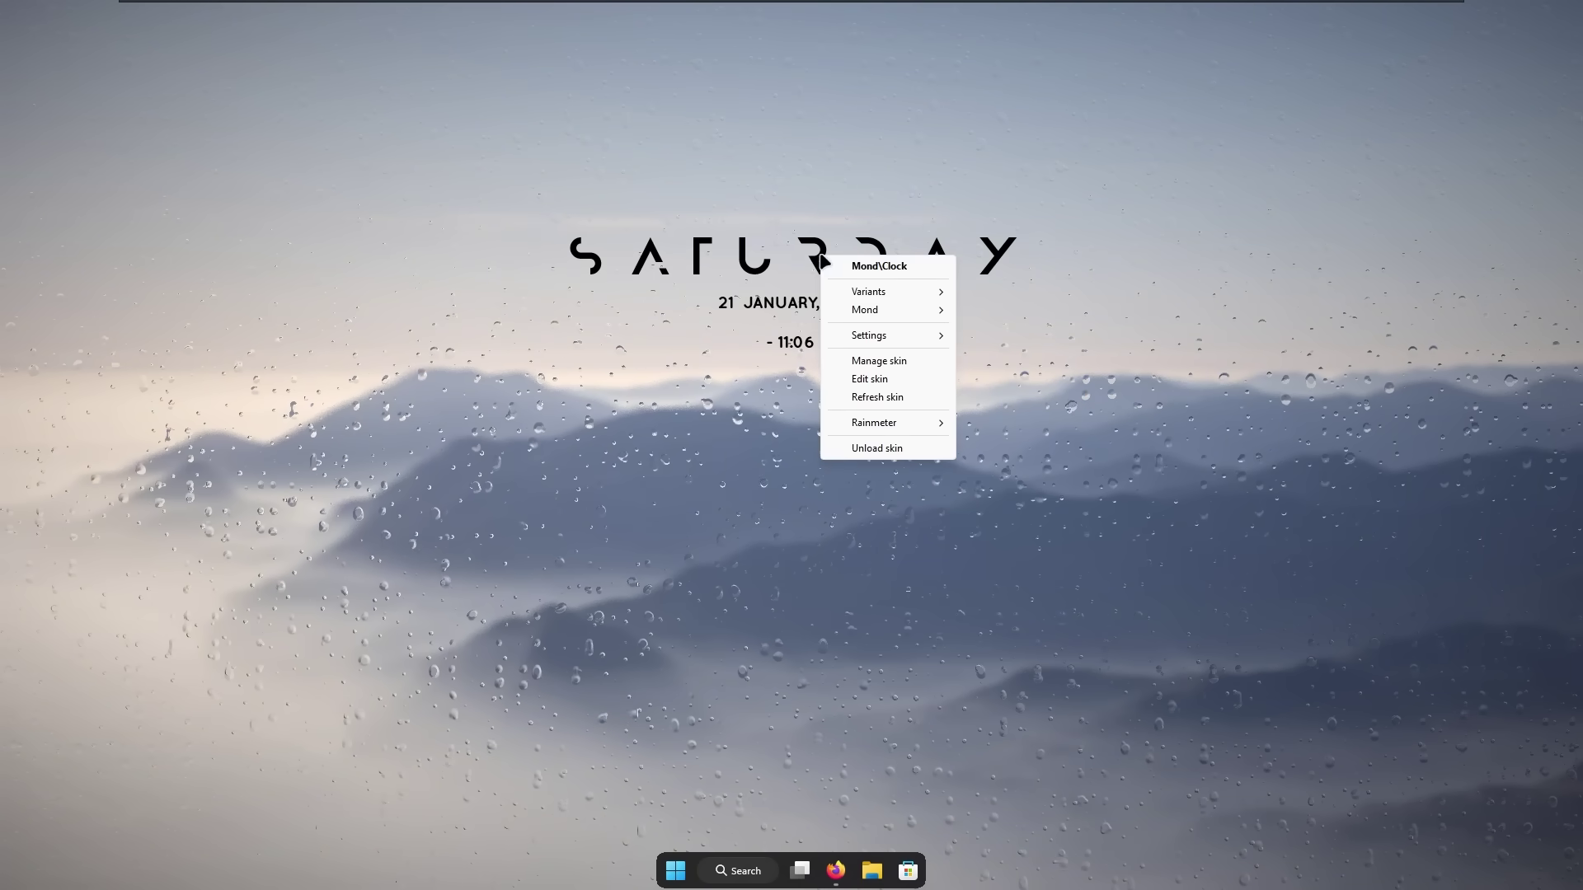
click(876, 382)
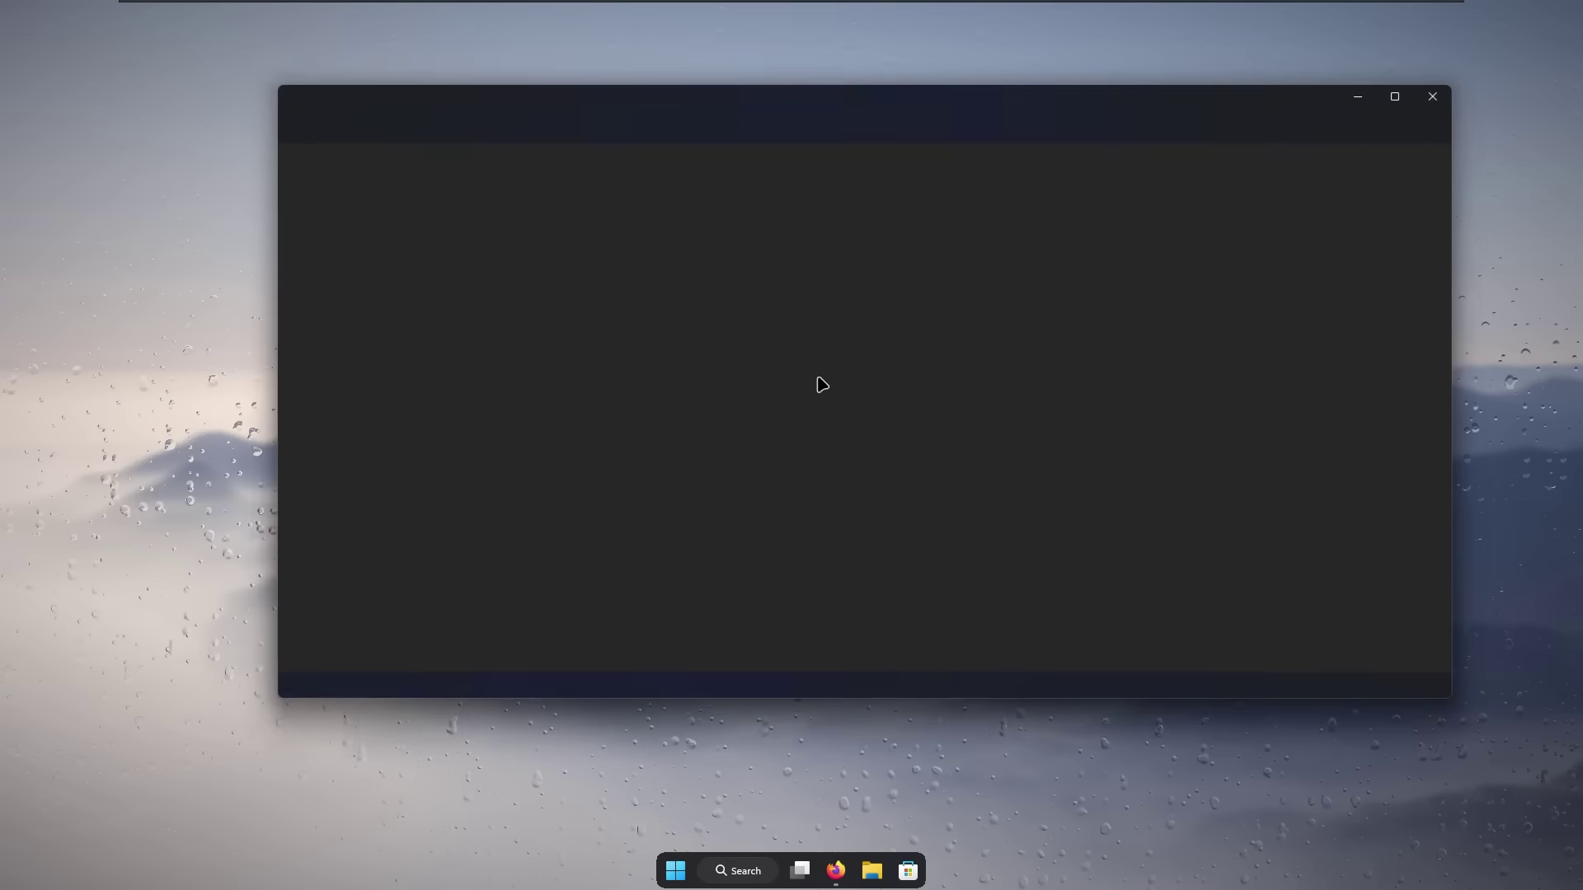
scroll(583, 419, down, 20)
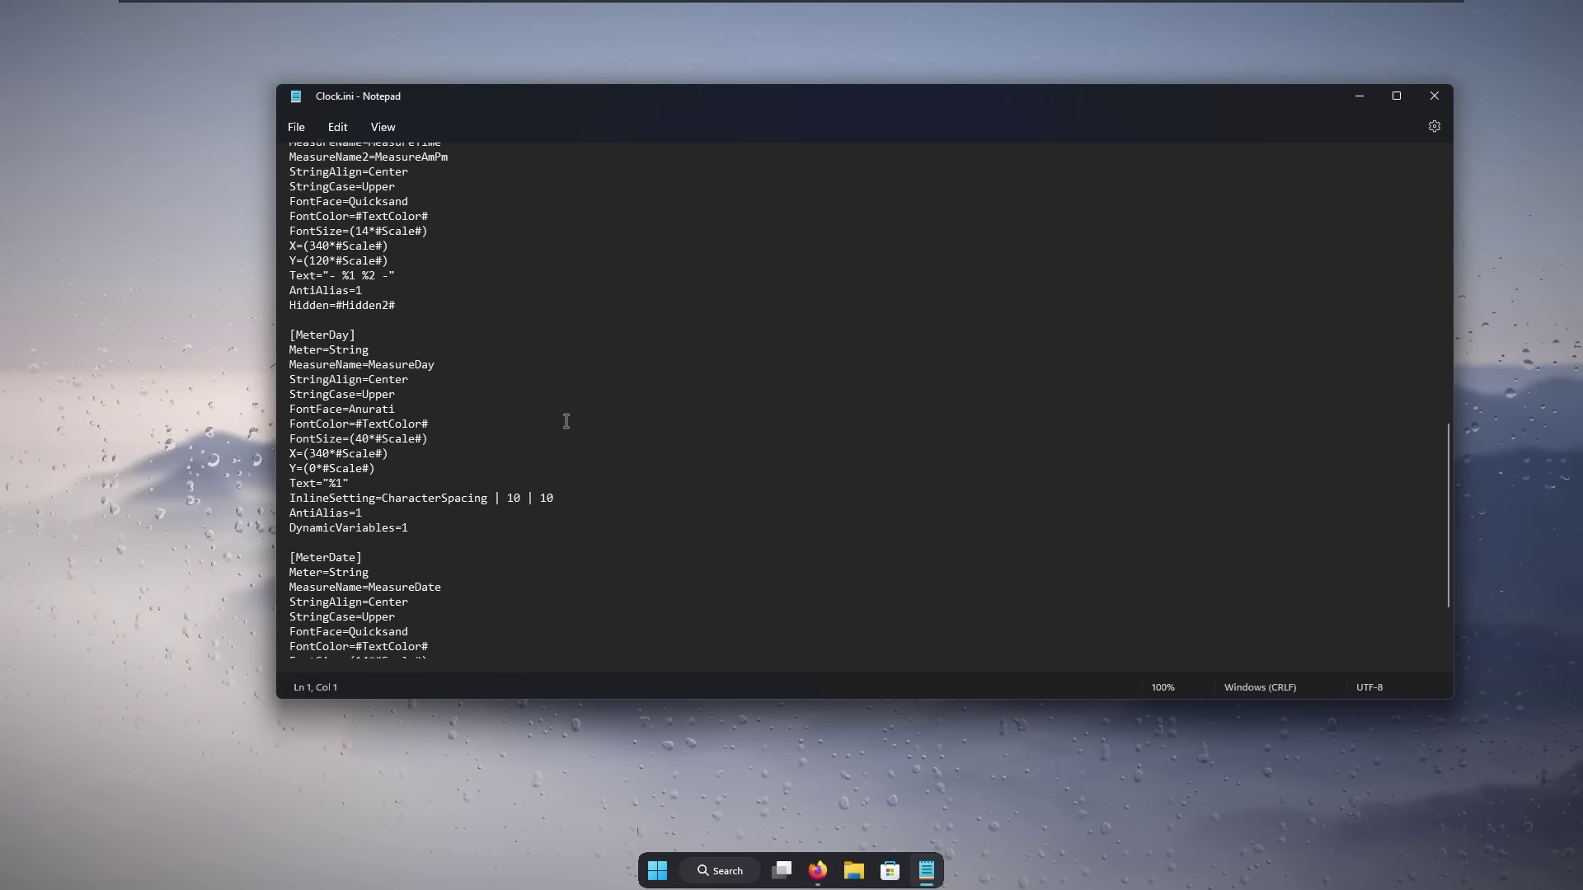
drag(410, 642, 297, 475)
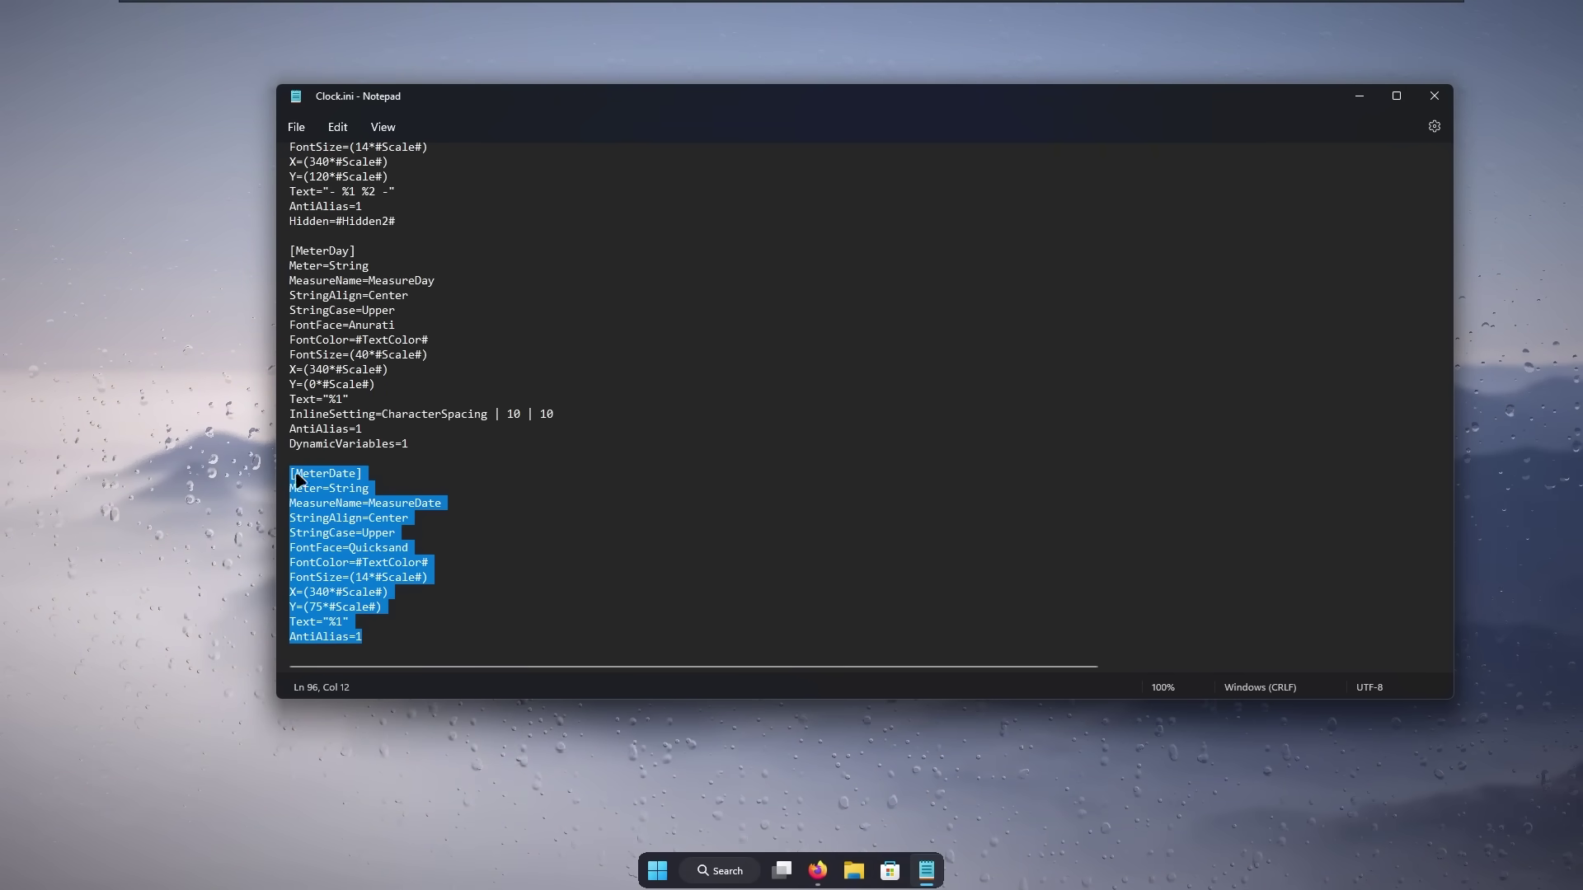
key(Delete)
Delete the [Meter12hClock] section and the other time meter section above it, including the surplus blank lines, leaving [MeterDay] as the only meter
scroll(449, 378, up, 5)
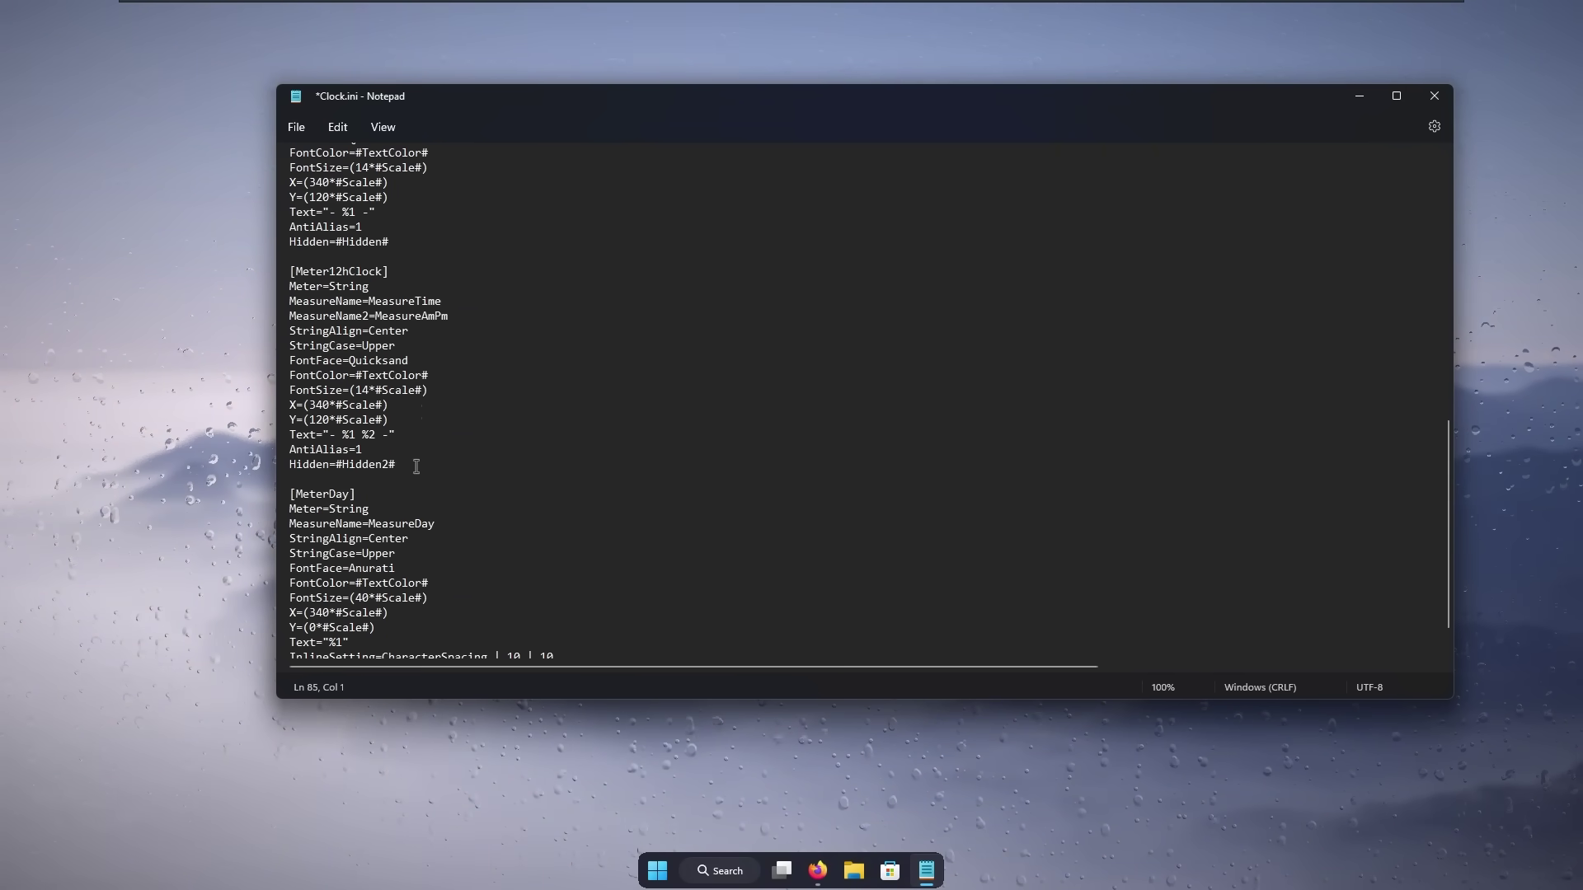
drag(412, 462, 288, 273)
key(Delete)
scroll(461, 288, up, 5)
drag(418, 443, 281, 262)
key(Delete)
key(BackSpace)
key(BackSpace)
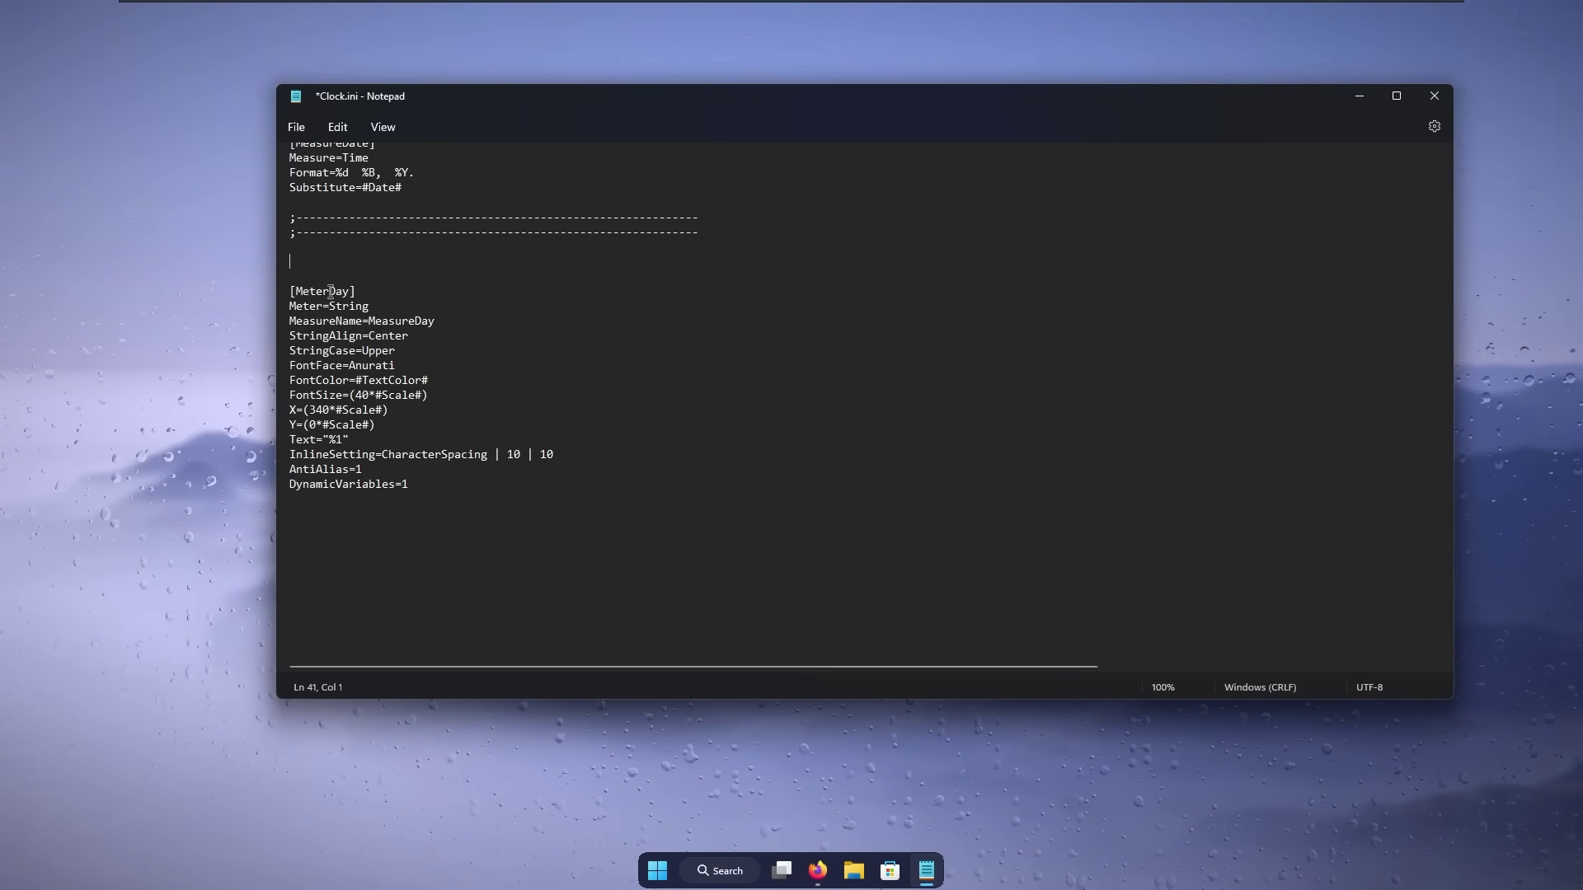
Set the Scale variable in Clock.ini to 2.00, save and close the file, and refresh the Mond clock skin
scroll(445, 320, up, 10)
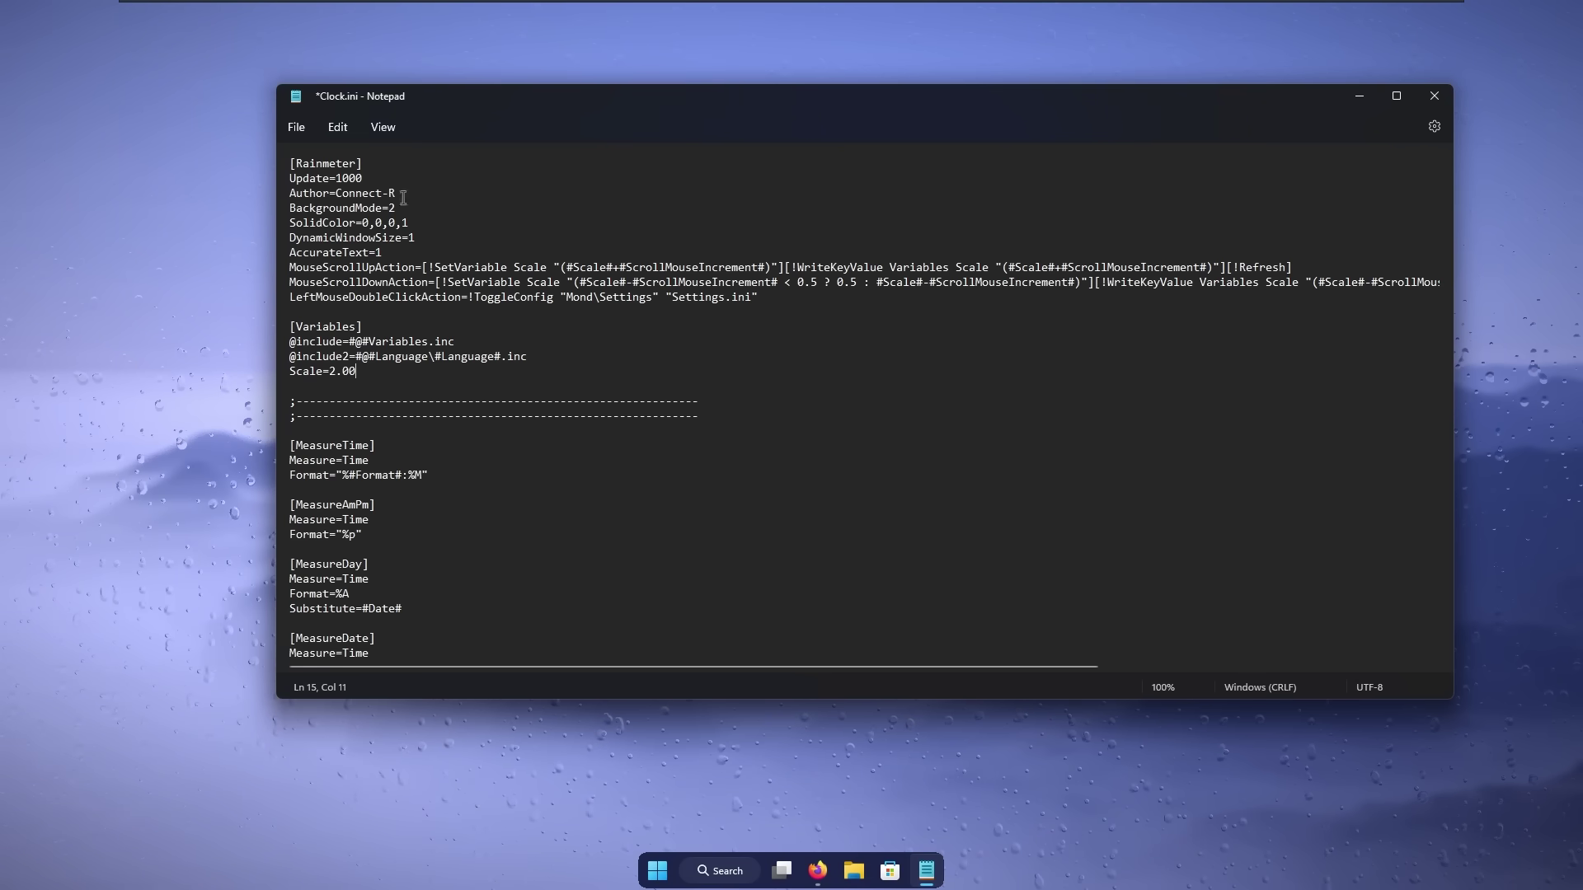
click(300, 128)
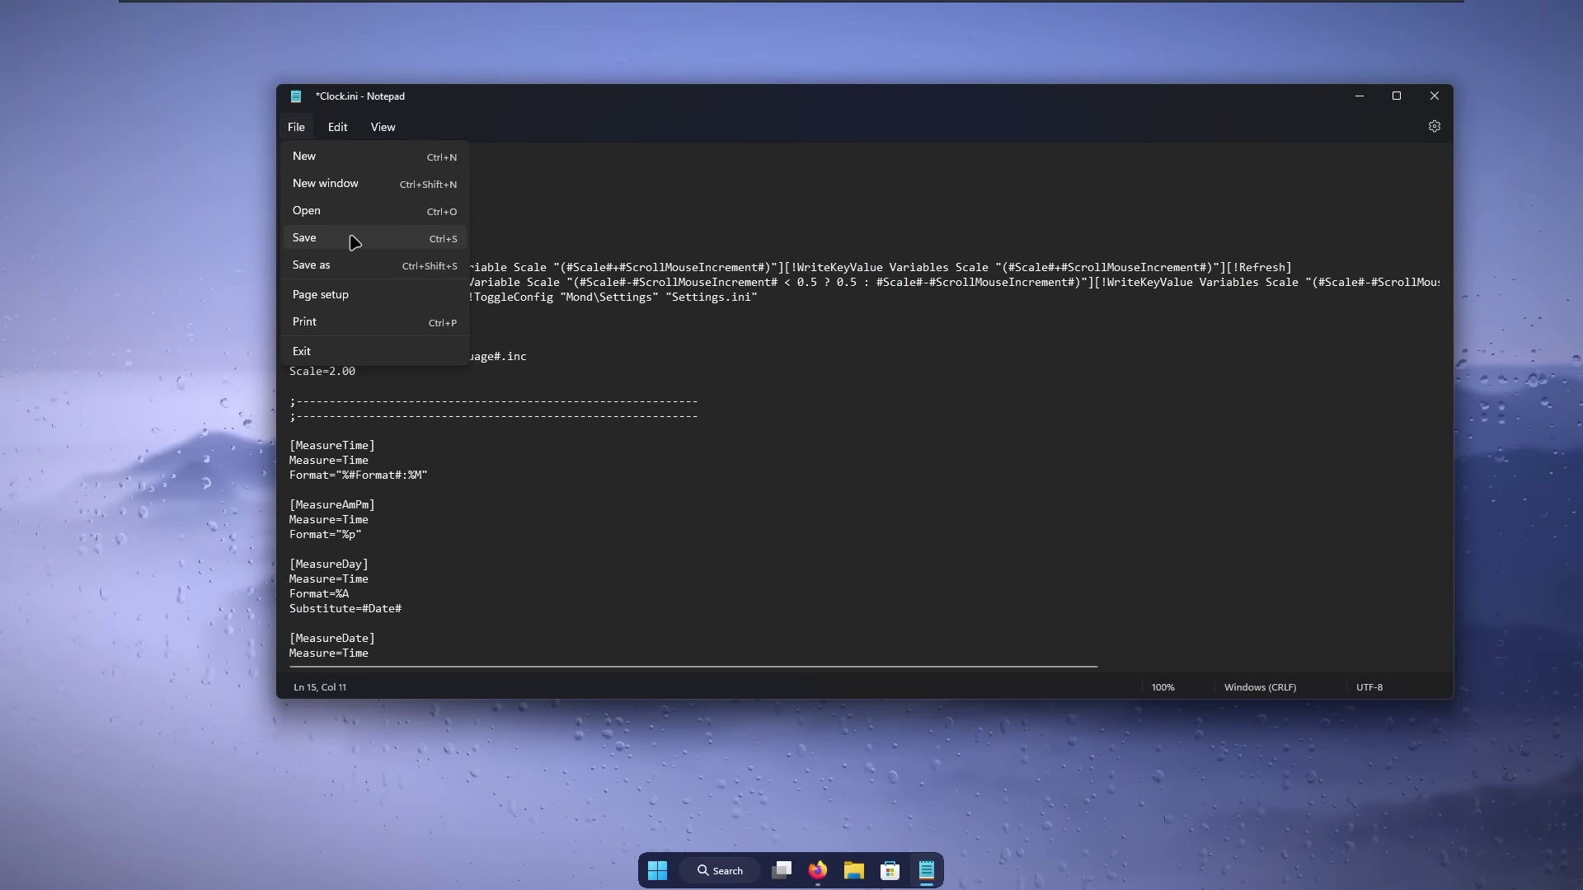
click(354, 241)
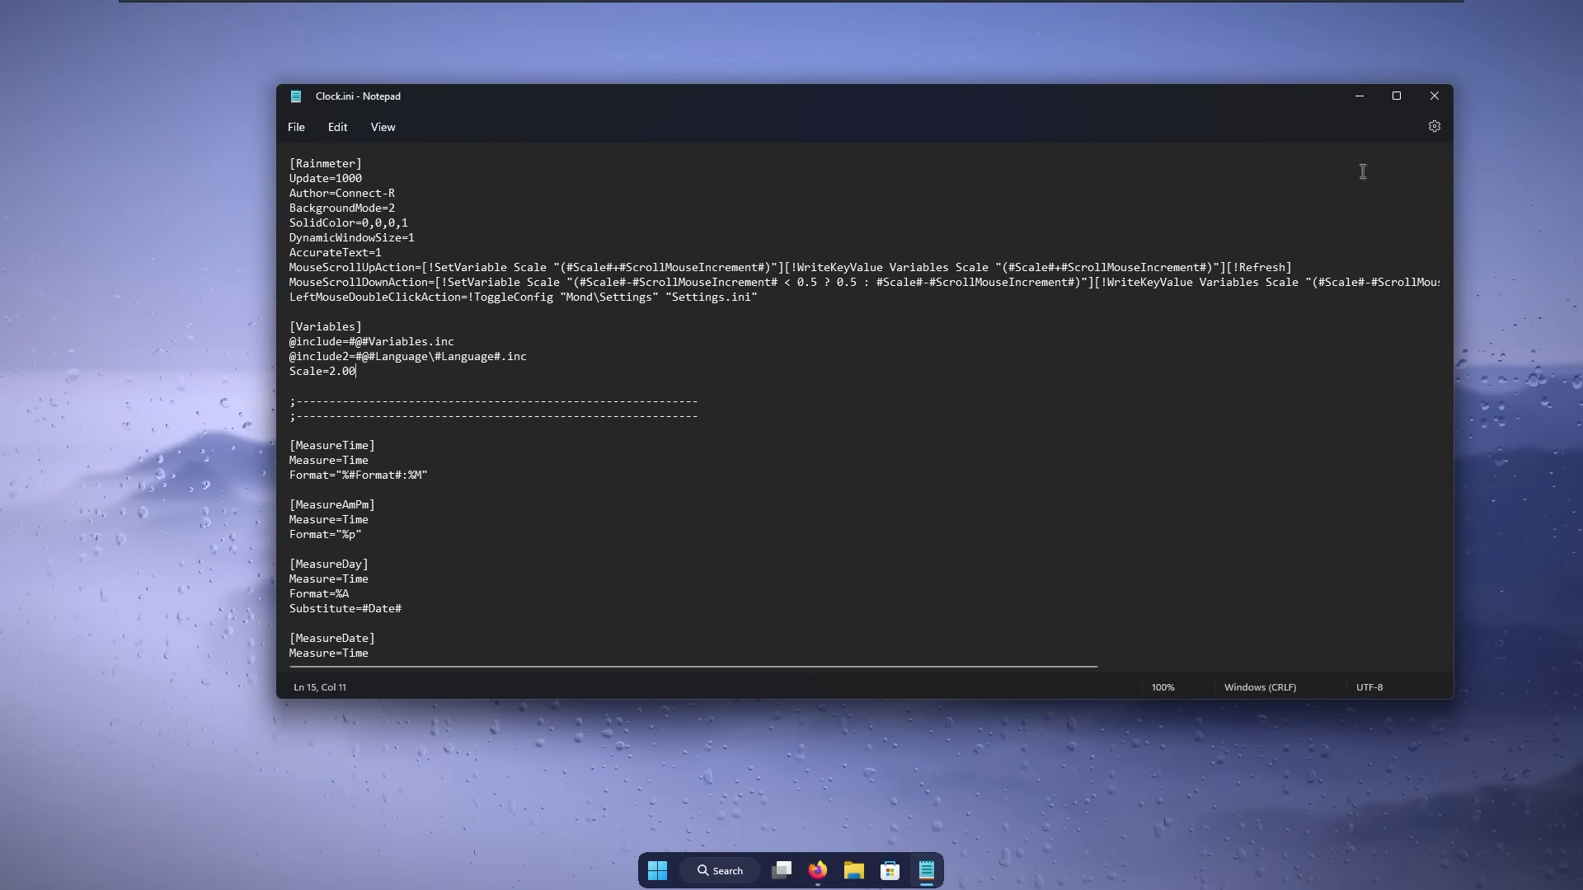
click(1436, 99)
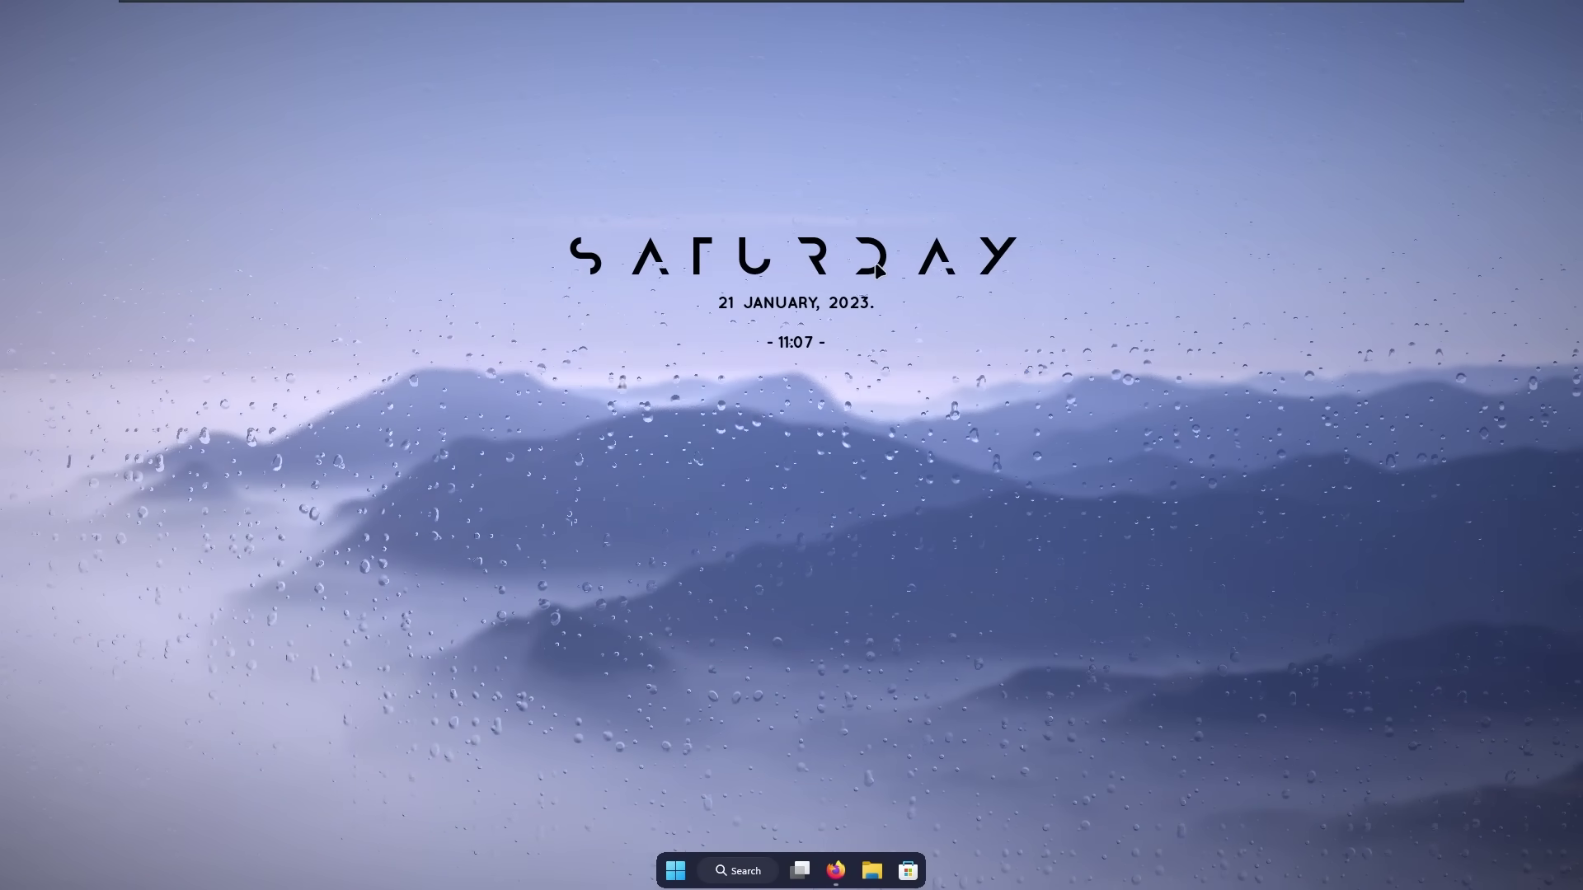
right_click(881, 265)
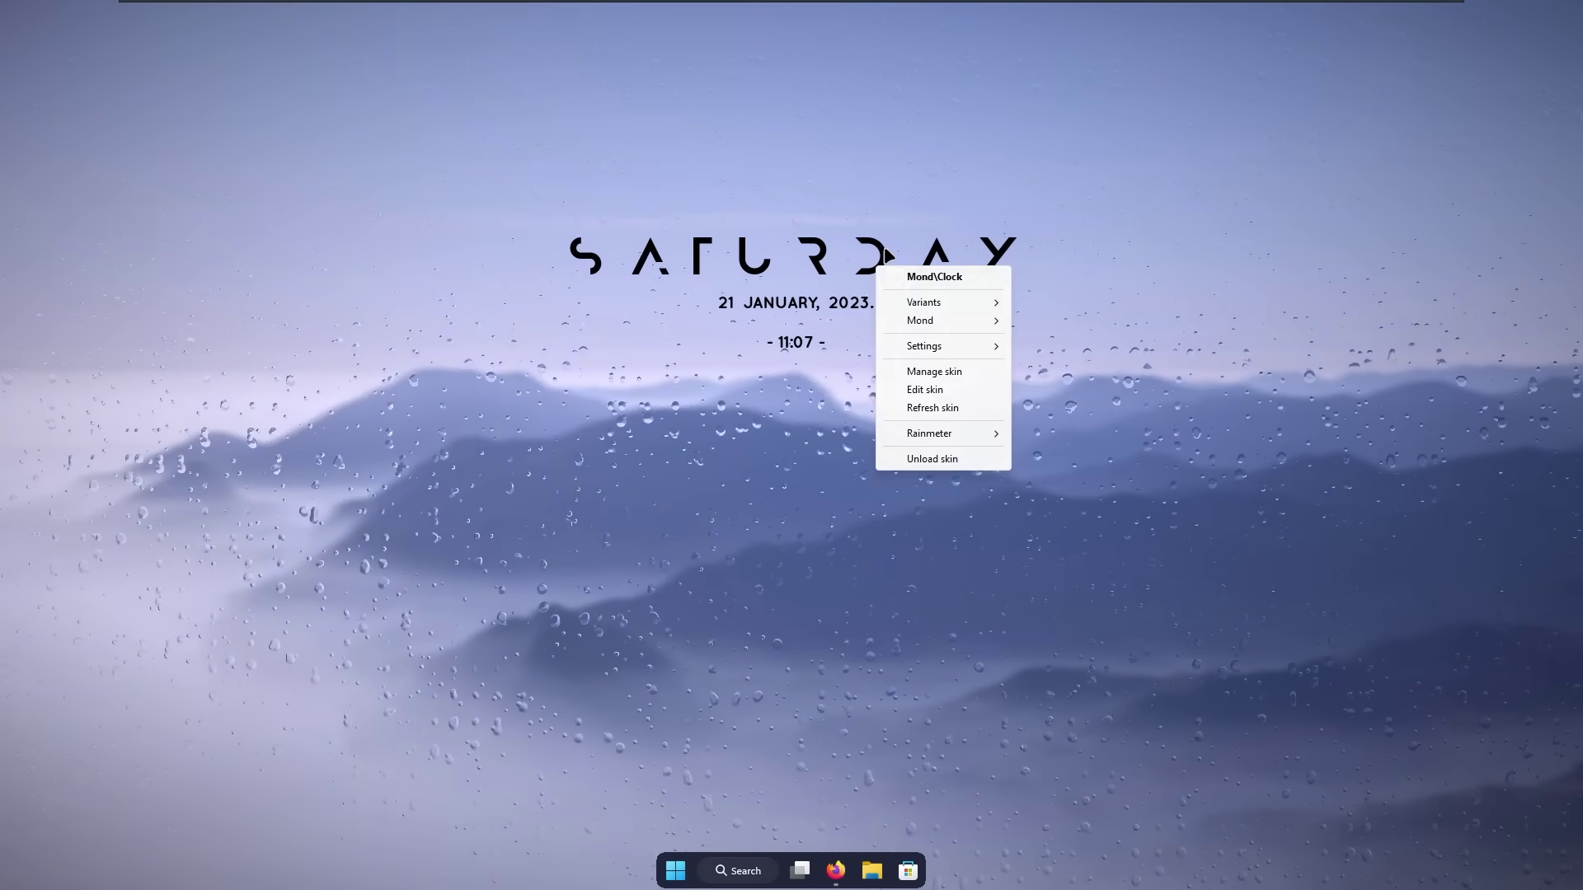
click(958, 409)
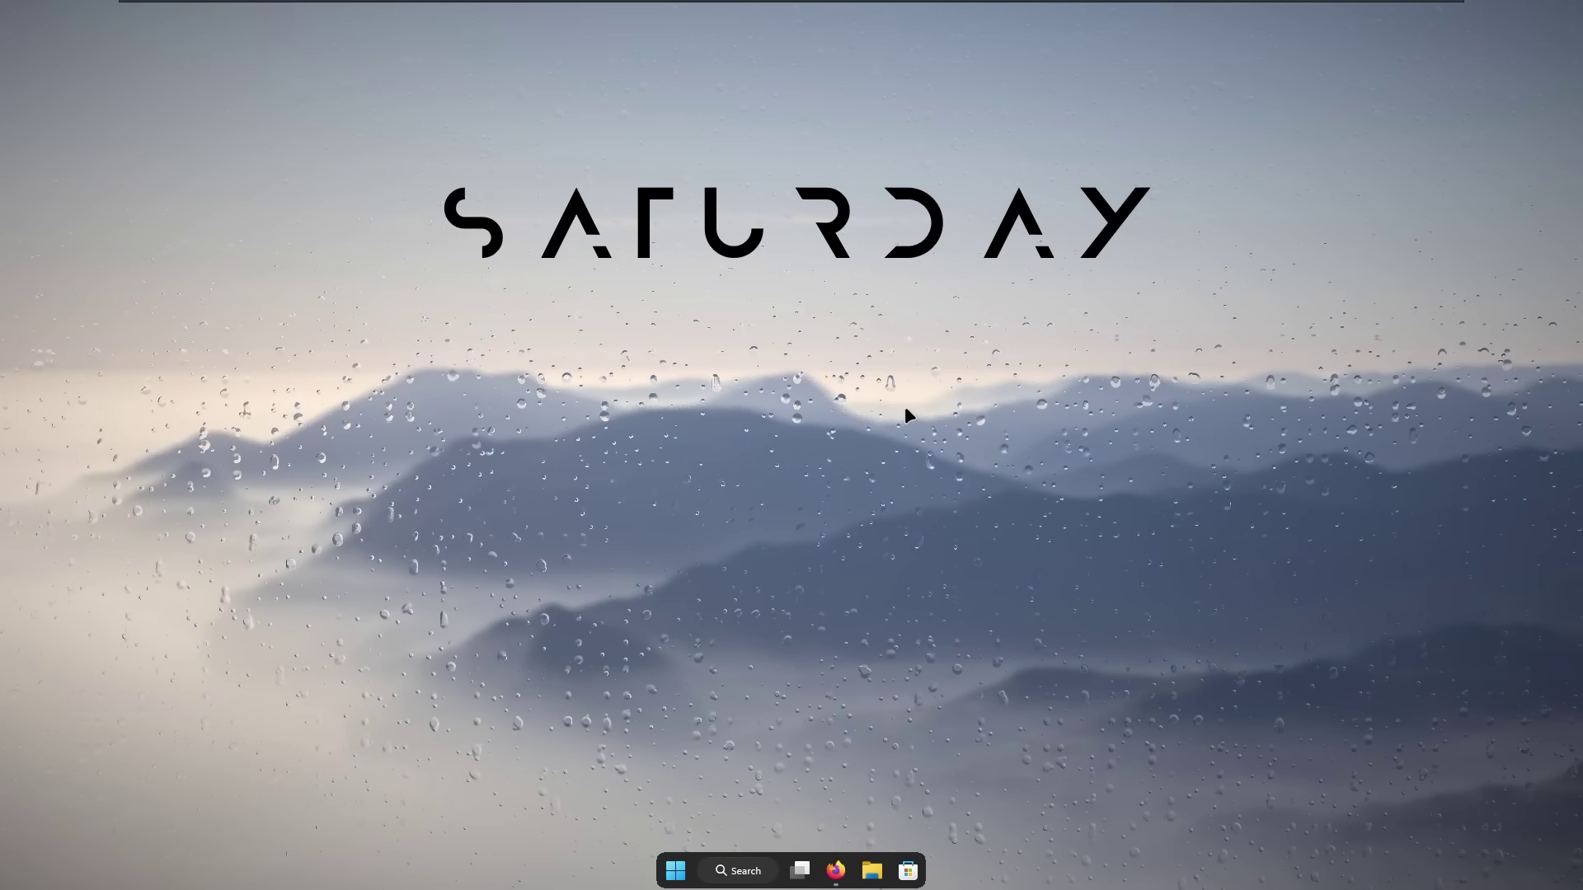
Switch to the browser's MontereyRainmeter GitHub releases page, download Monterey_1.0.0.rmskin and install it
click(835, 871)
click(717, 18)
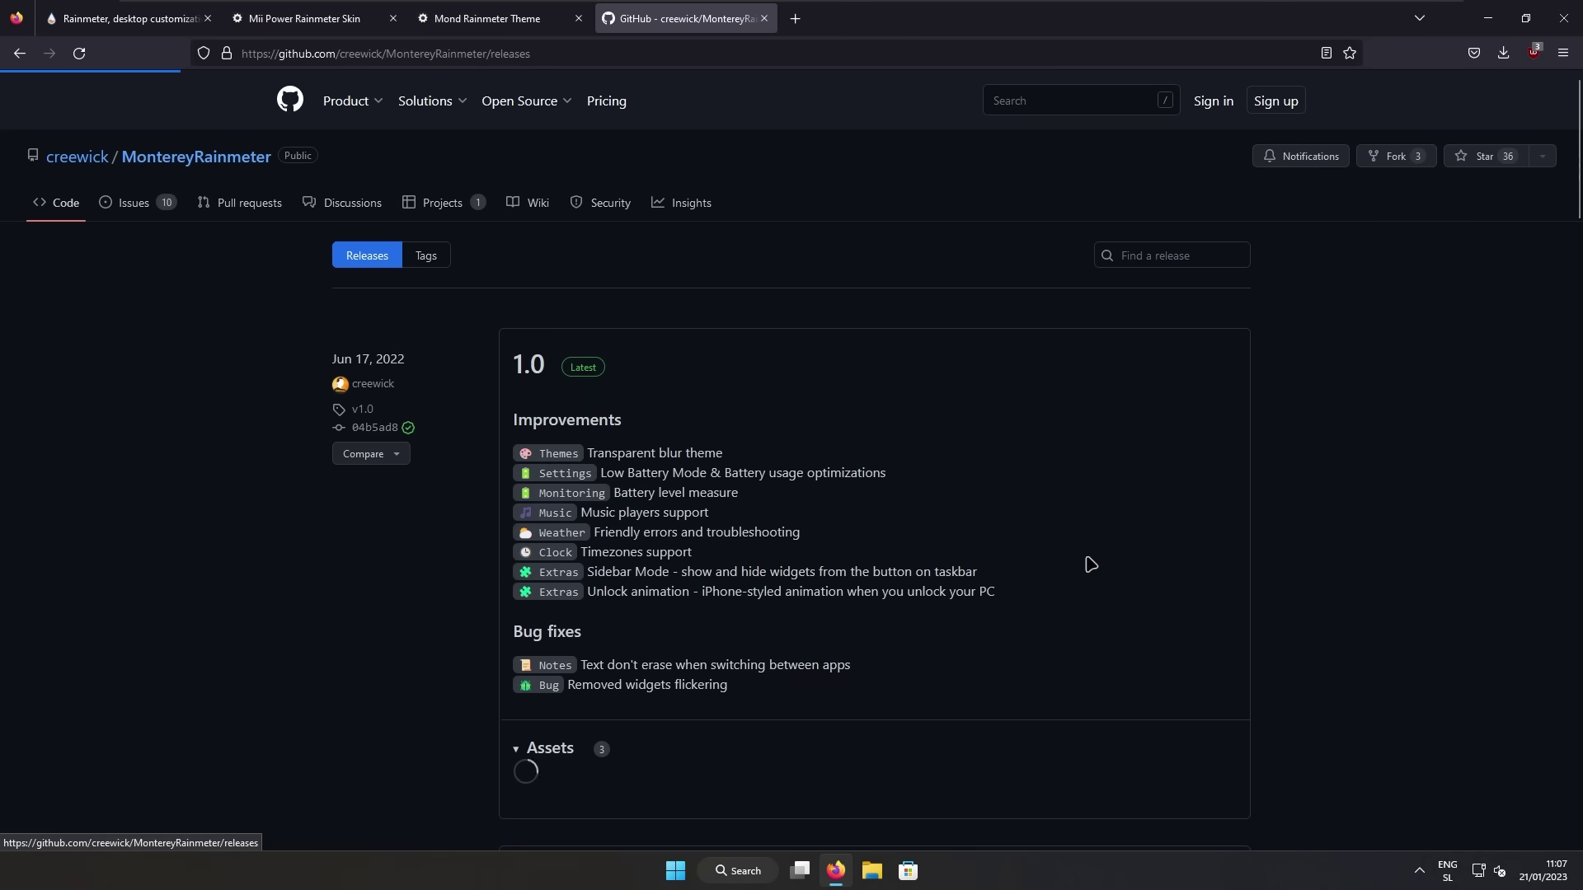
scroll(823, 488, down, 3)
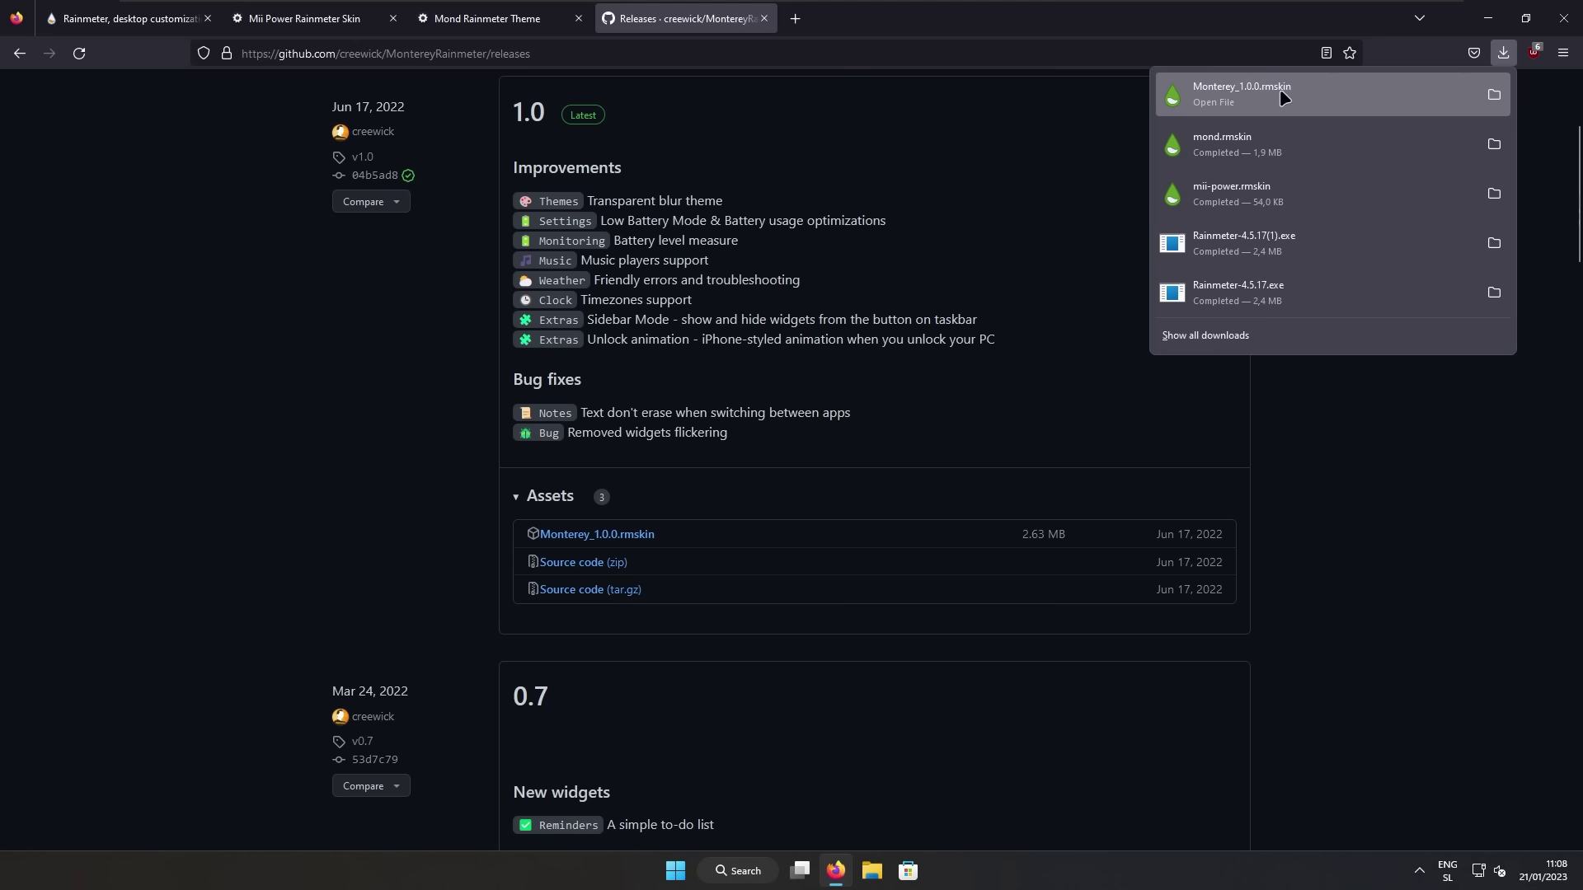
click(1165, 99)
click(861, 589)
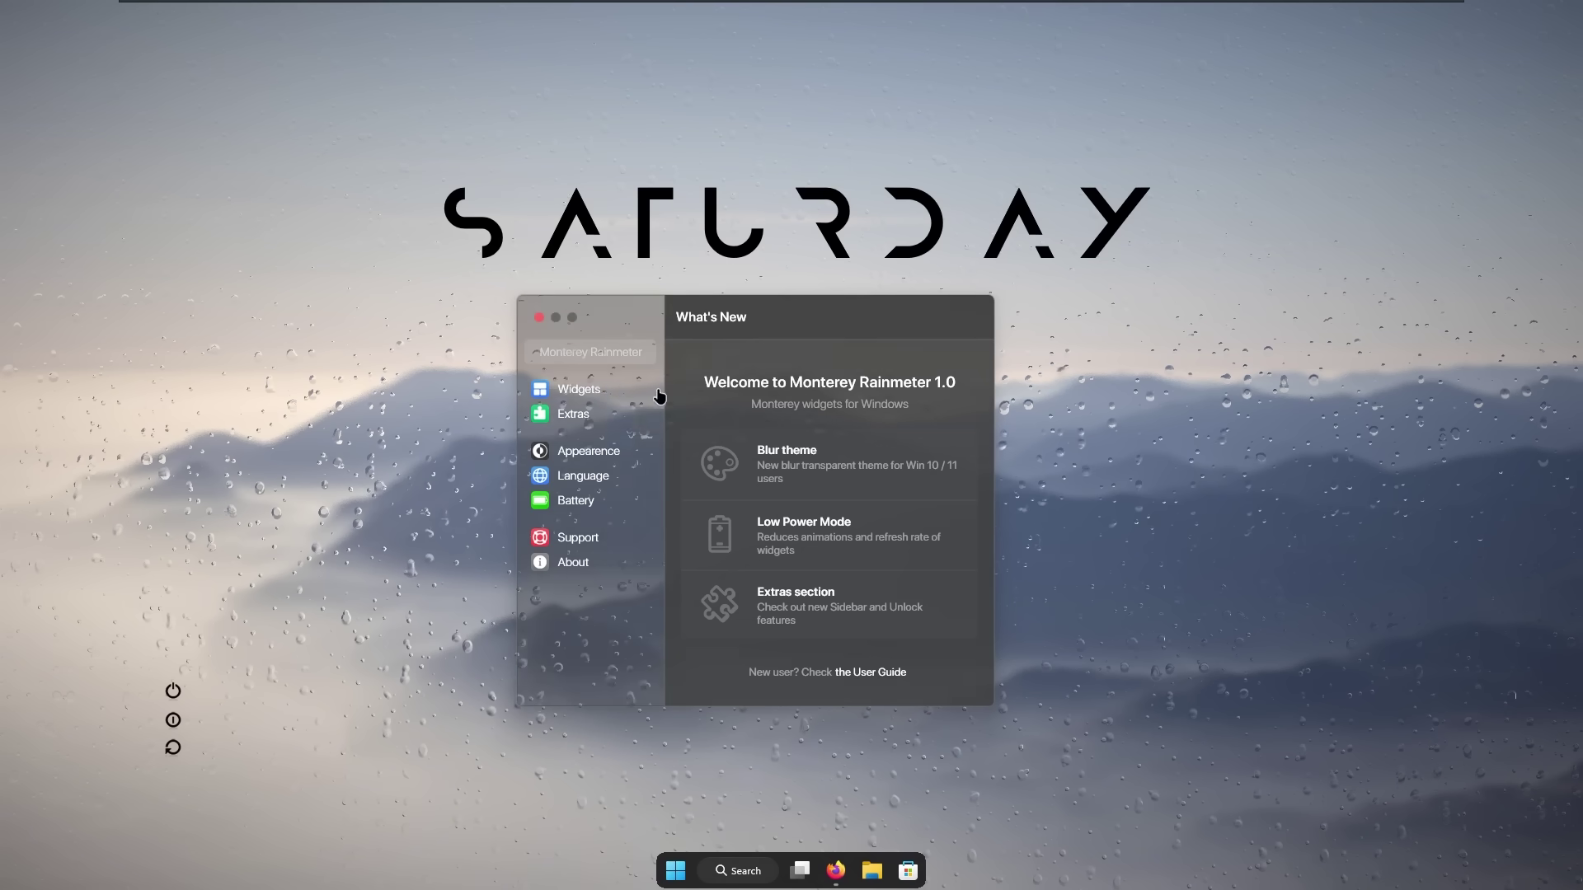
Enable the Clock widget in Monterey Rainmeter and dismiss its What's New notice
click(647, 389)
click(956, 377)
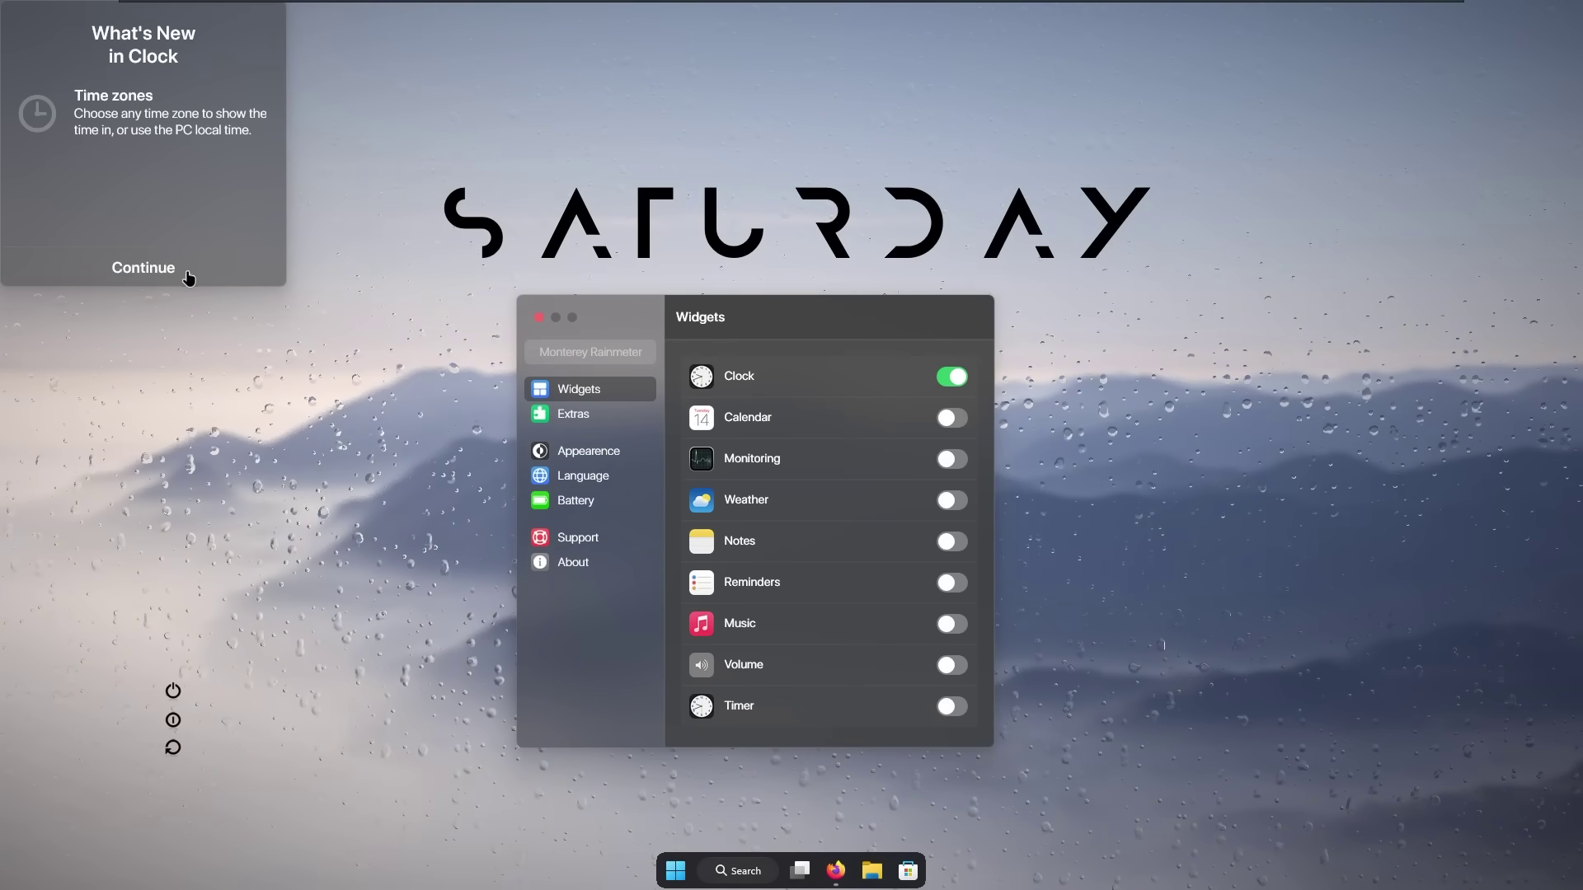
click(170, 266)
Set the Clock widget's size to Wide and place it beside the power icons in the desktop's lower-left area
drag(98, 54, 360, 554)
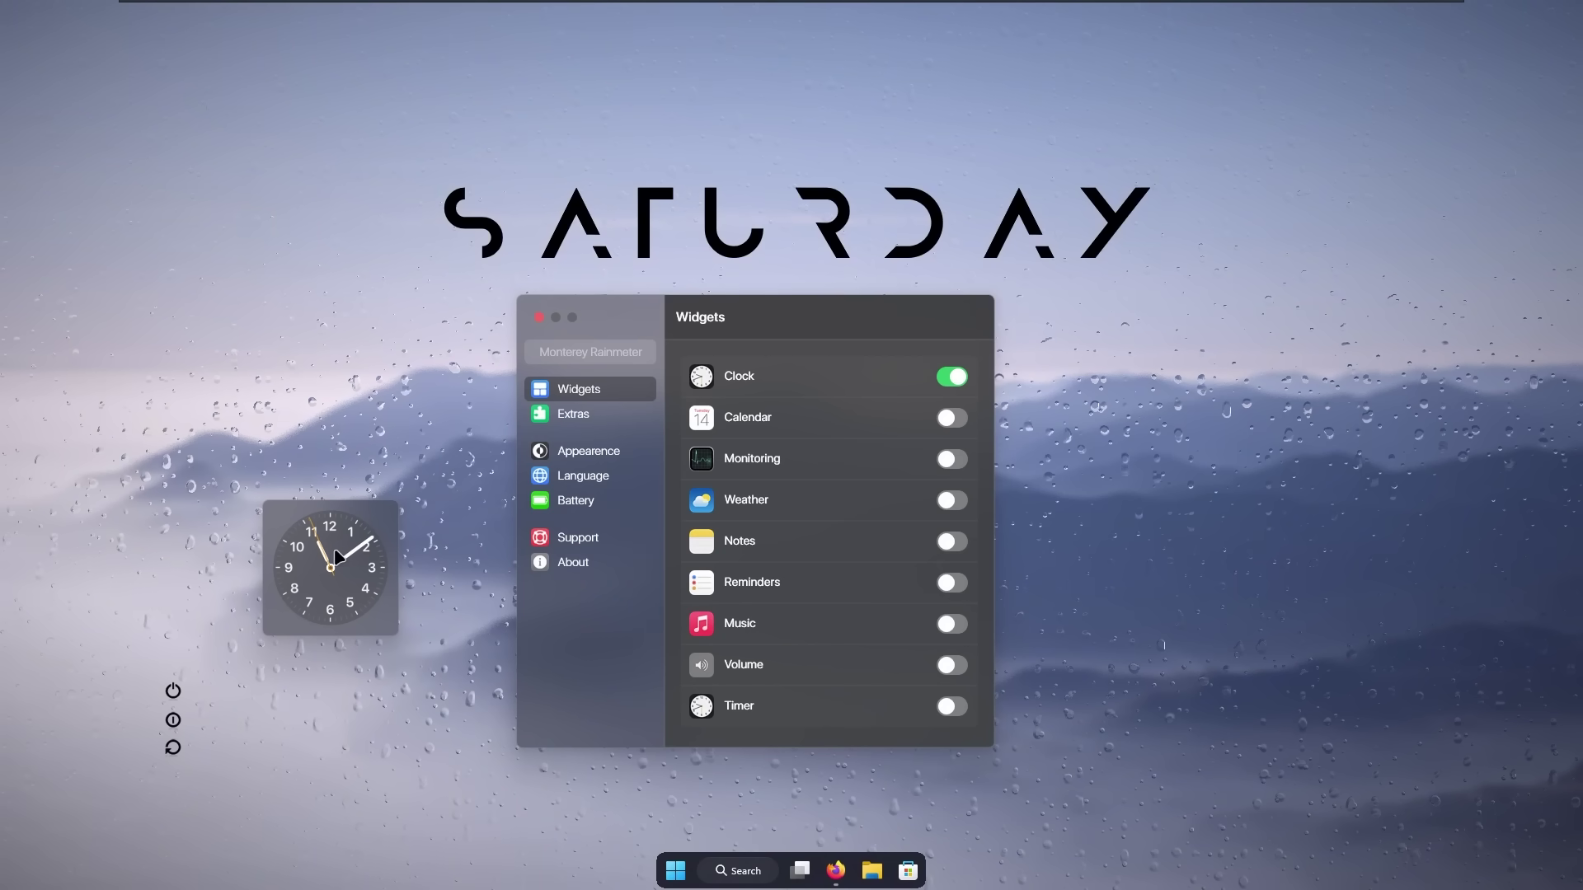
right_click(334, 551)
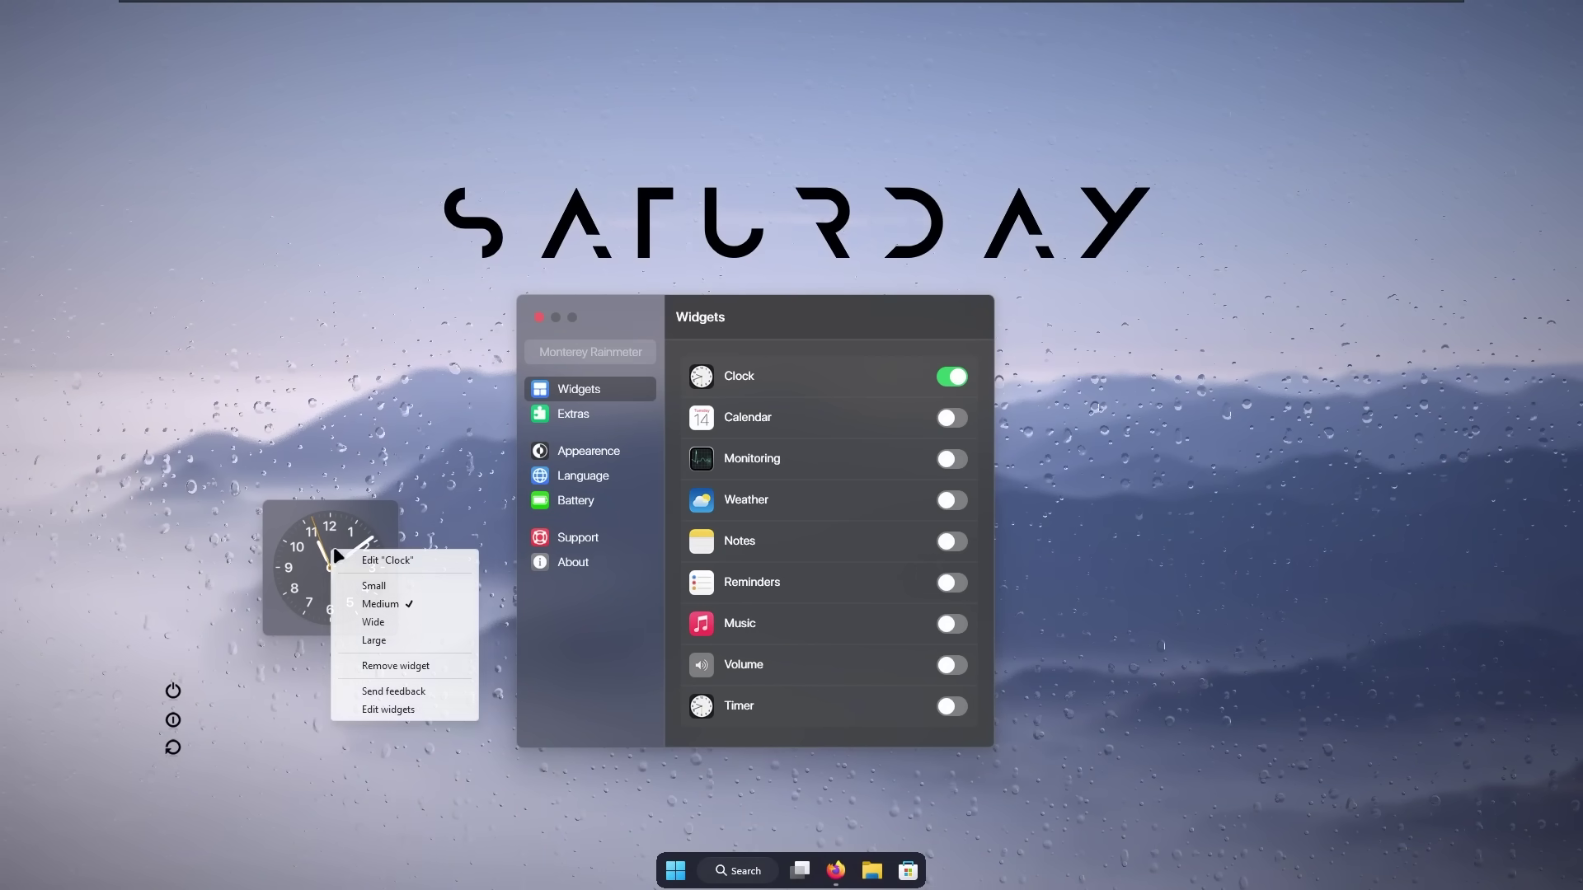
click(404, 622)
drag(443, 559, 375, 708)
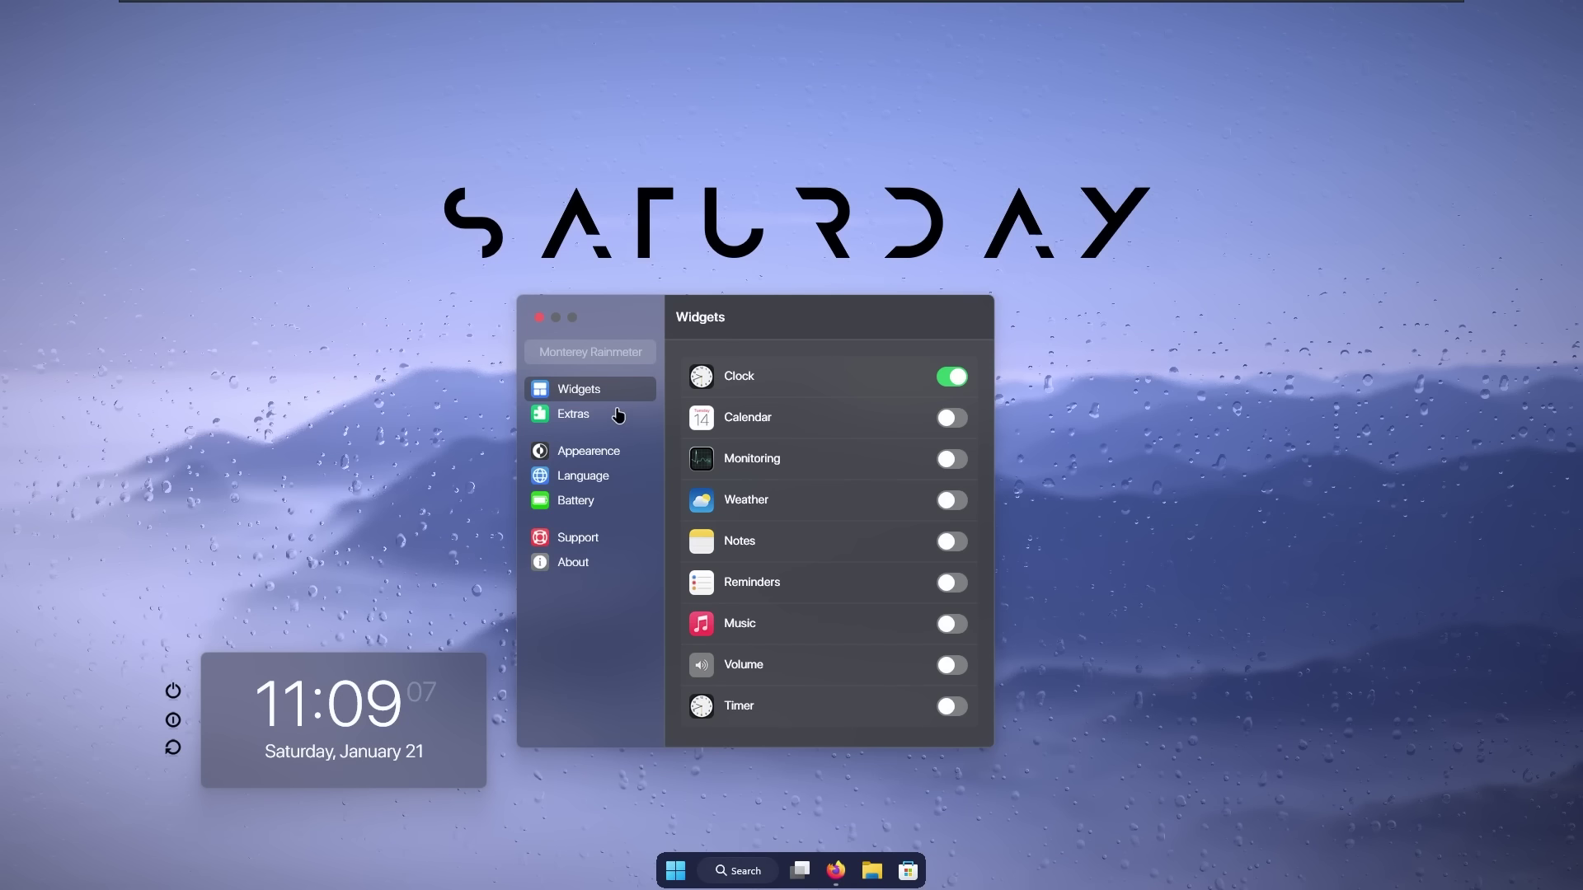
Try the Color and Dark themes on the Monterey widgets and return to the Blur theme
click(595, 455)
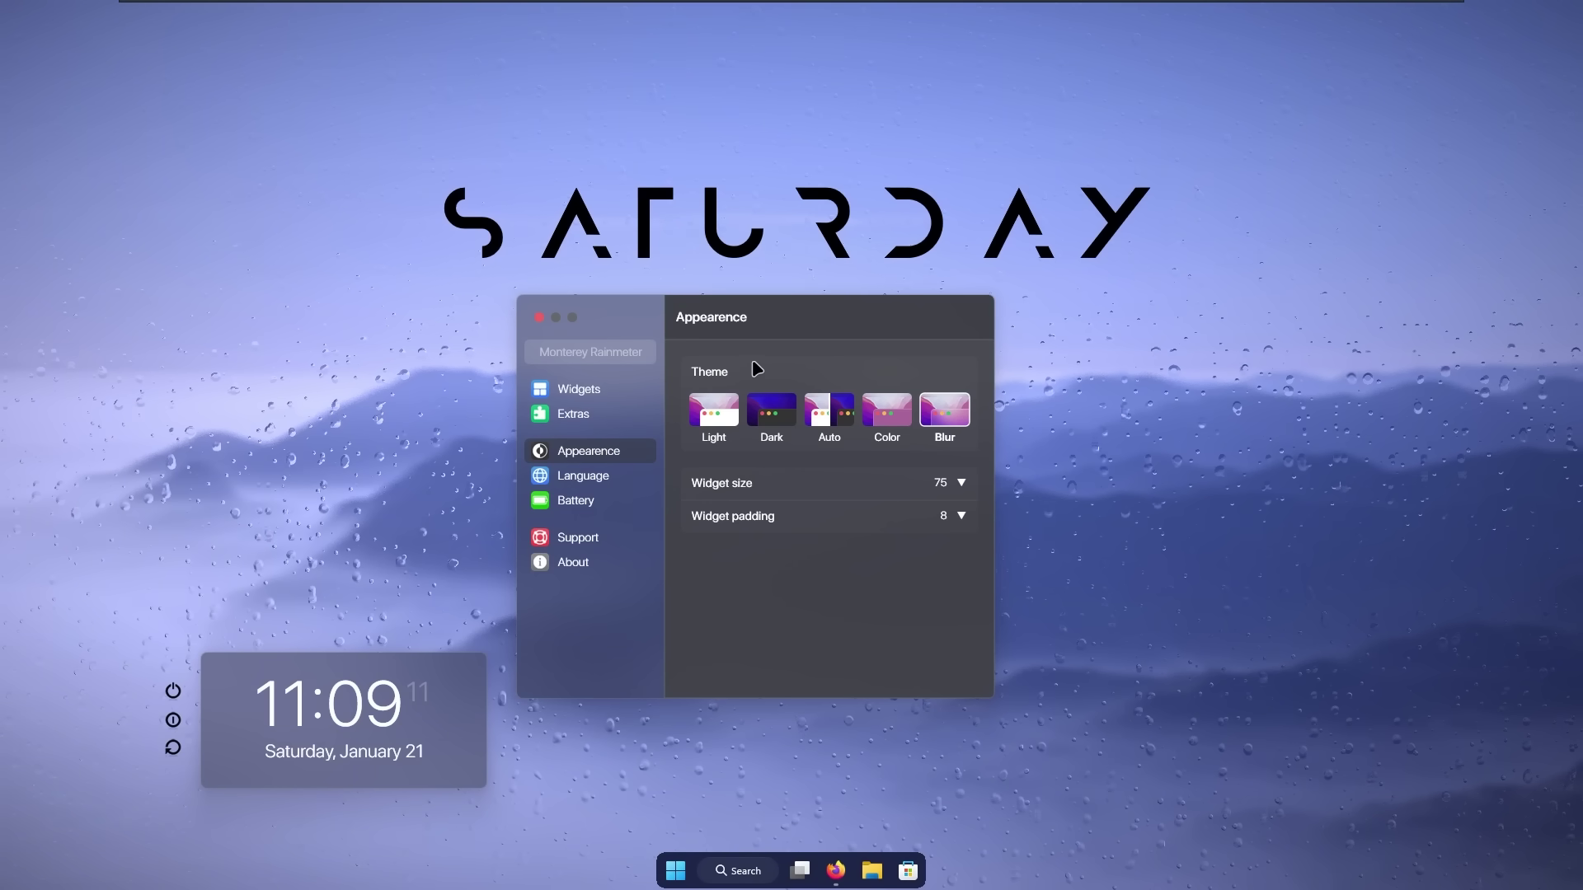
click(888, 418)
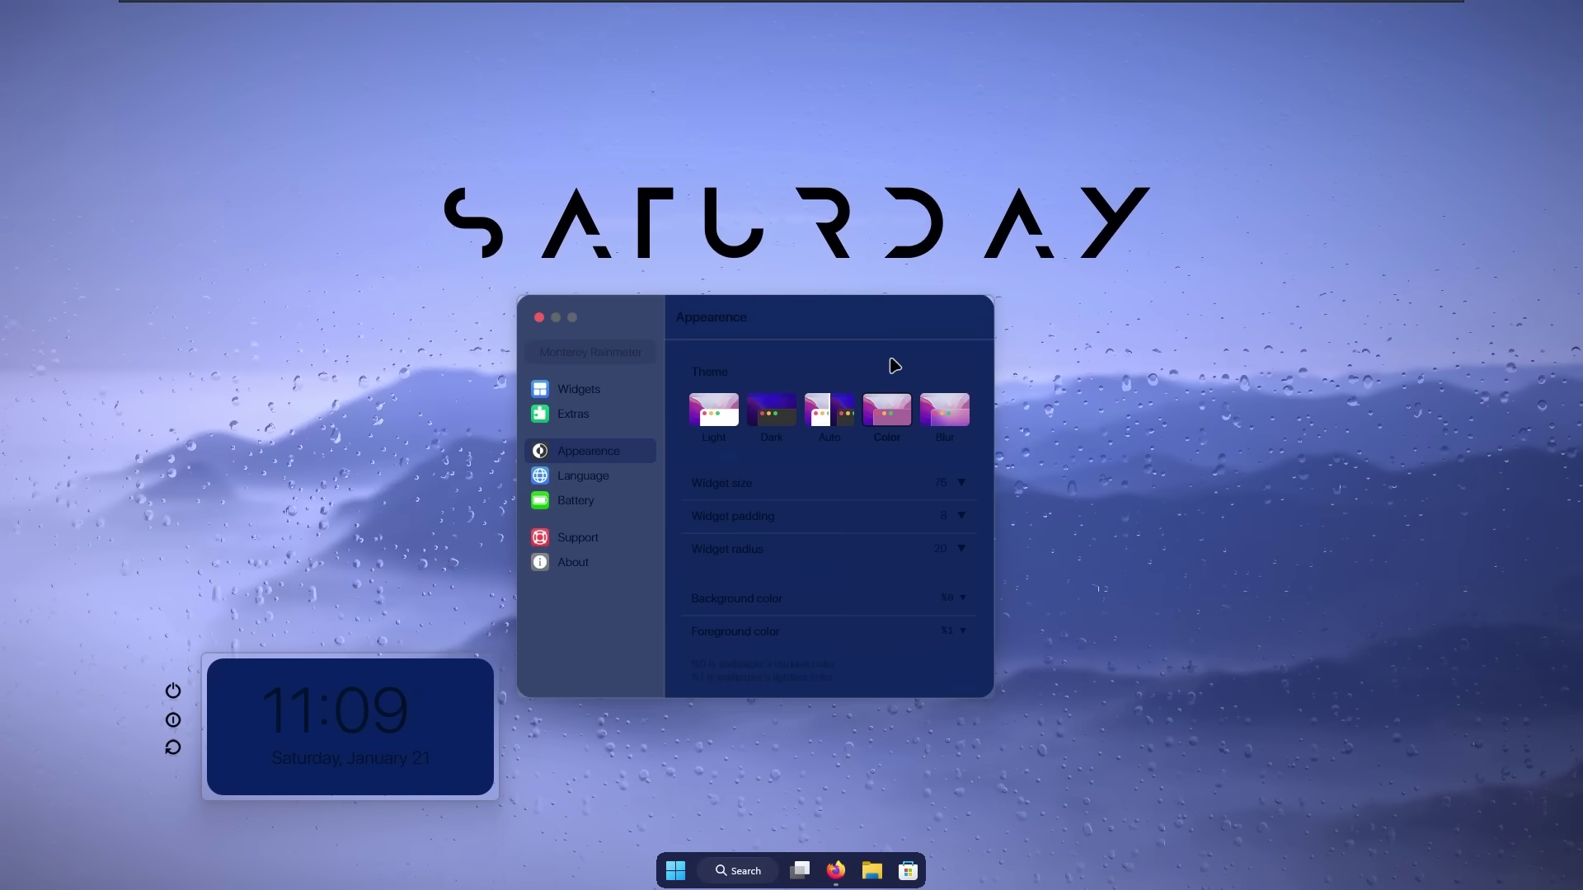
click(771, 410)
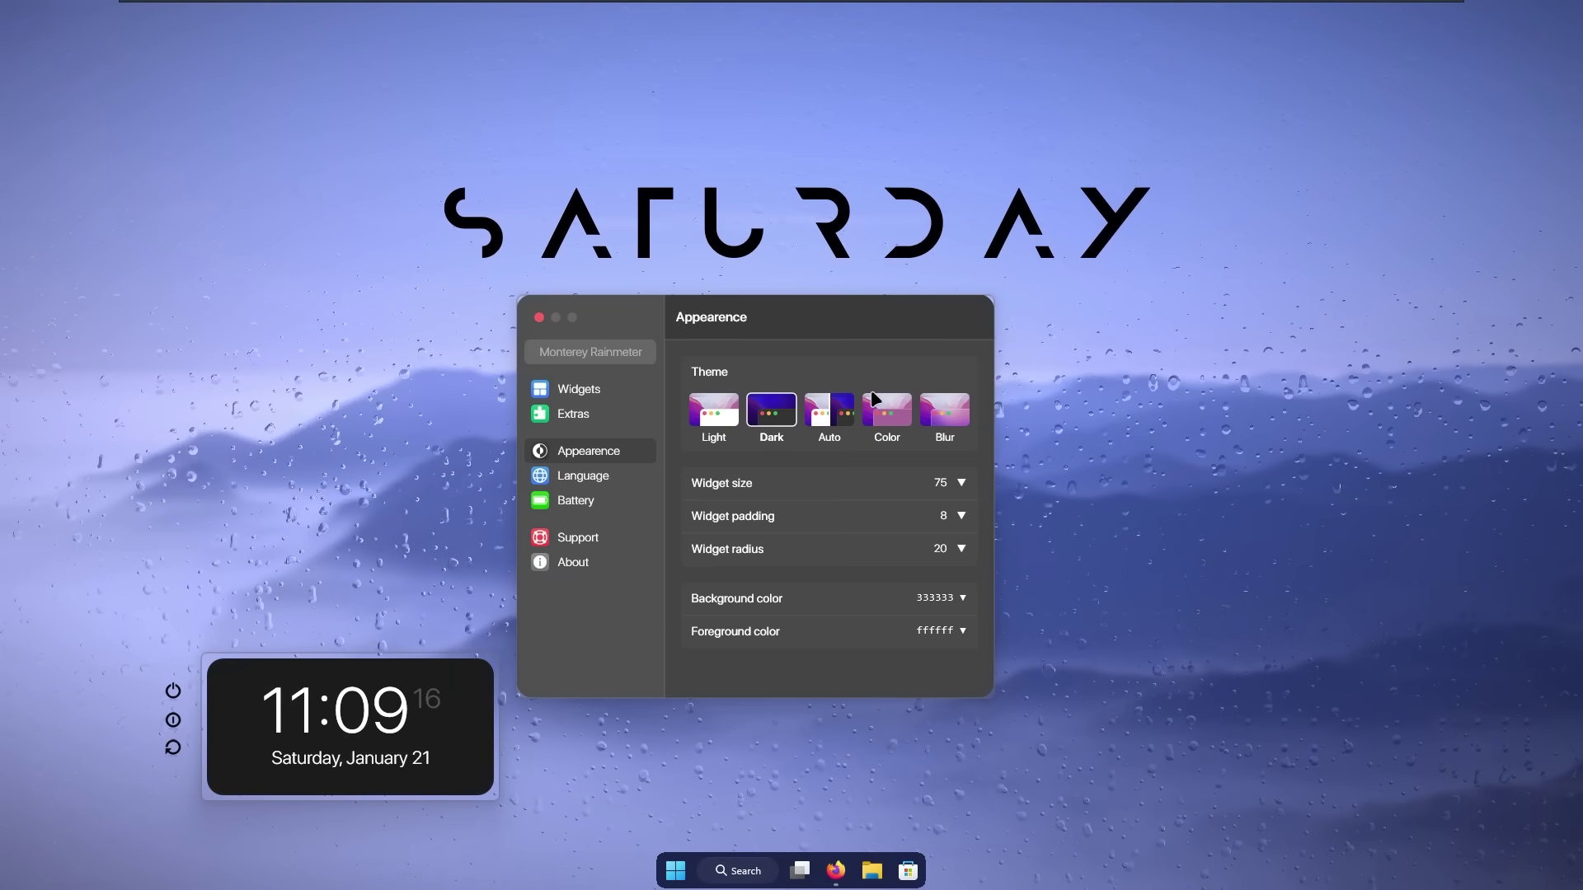
click(950, 415)
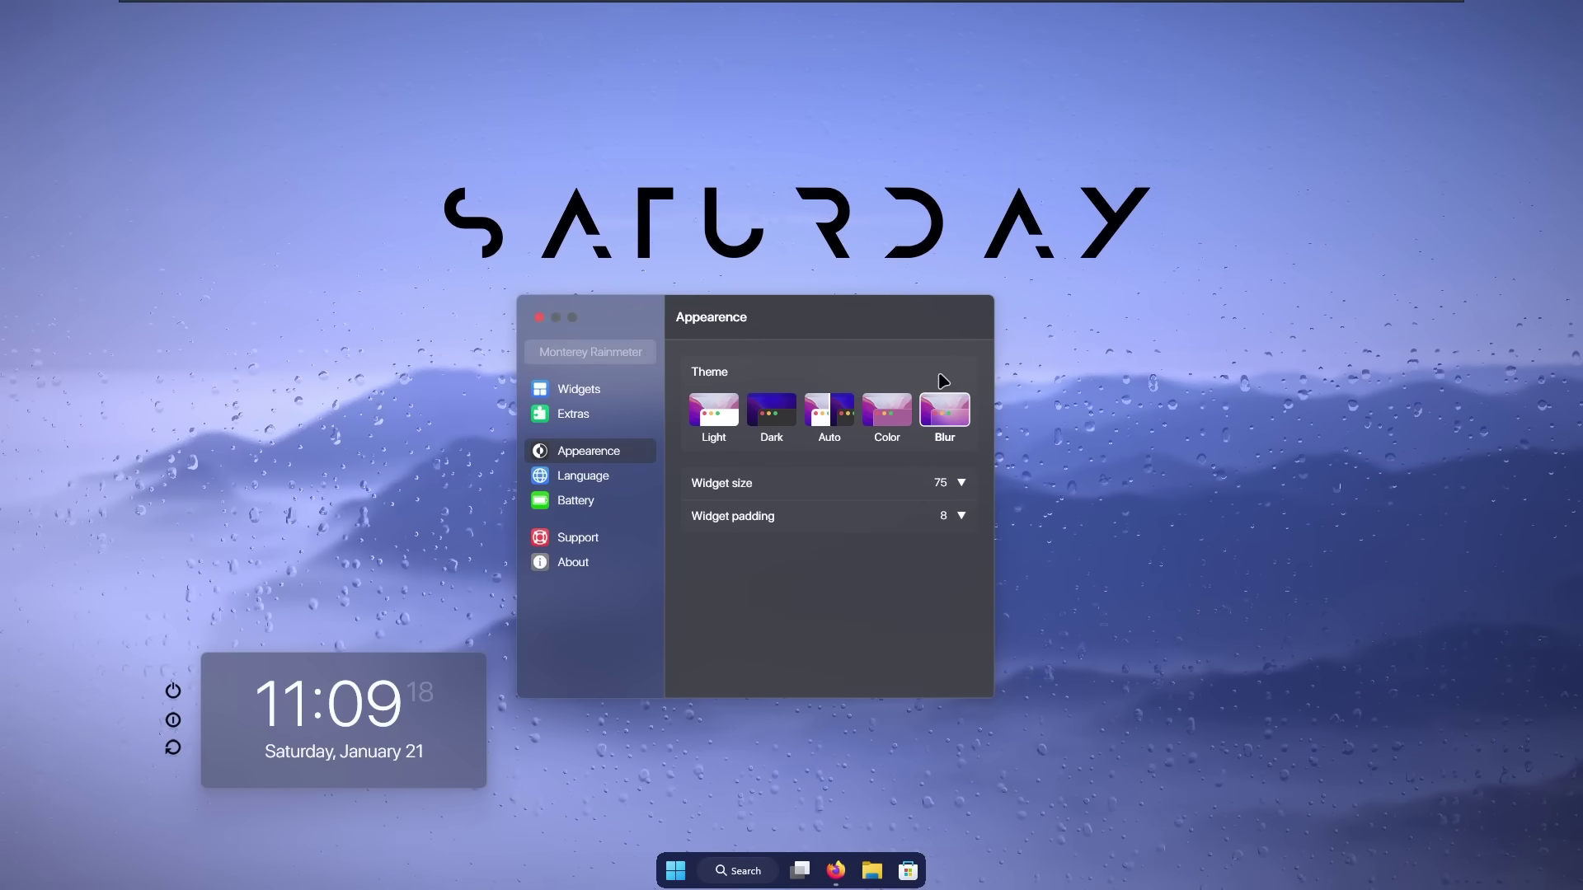
Enable the Notes, Reminders and Calendar widgets, and place Reminders and Calendar side by side on the right of the desktop
click(602, 394)
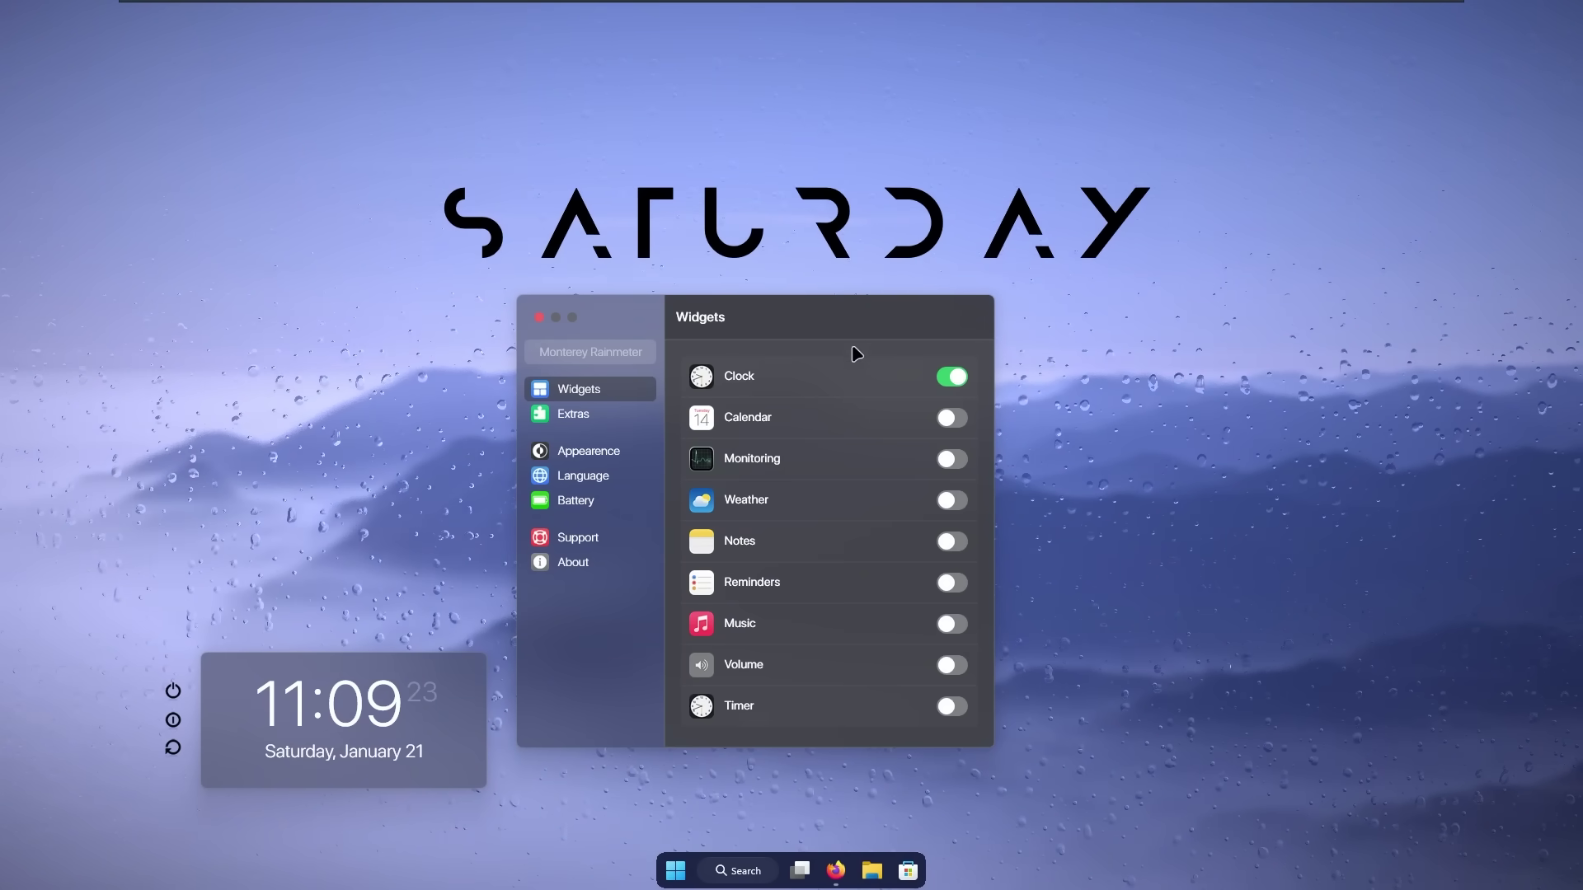
click(951, 543)
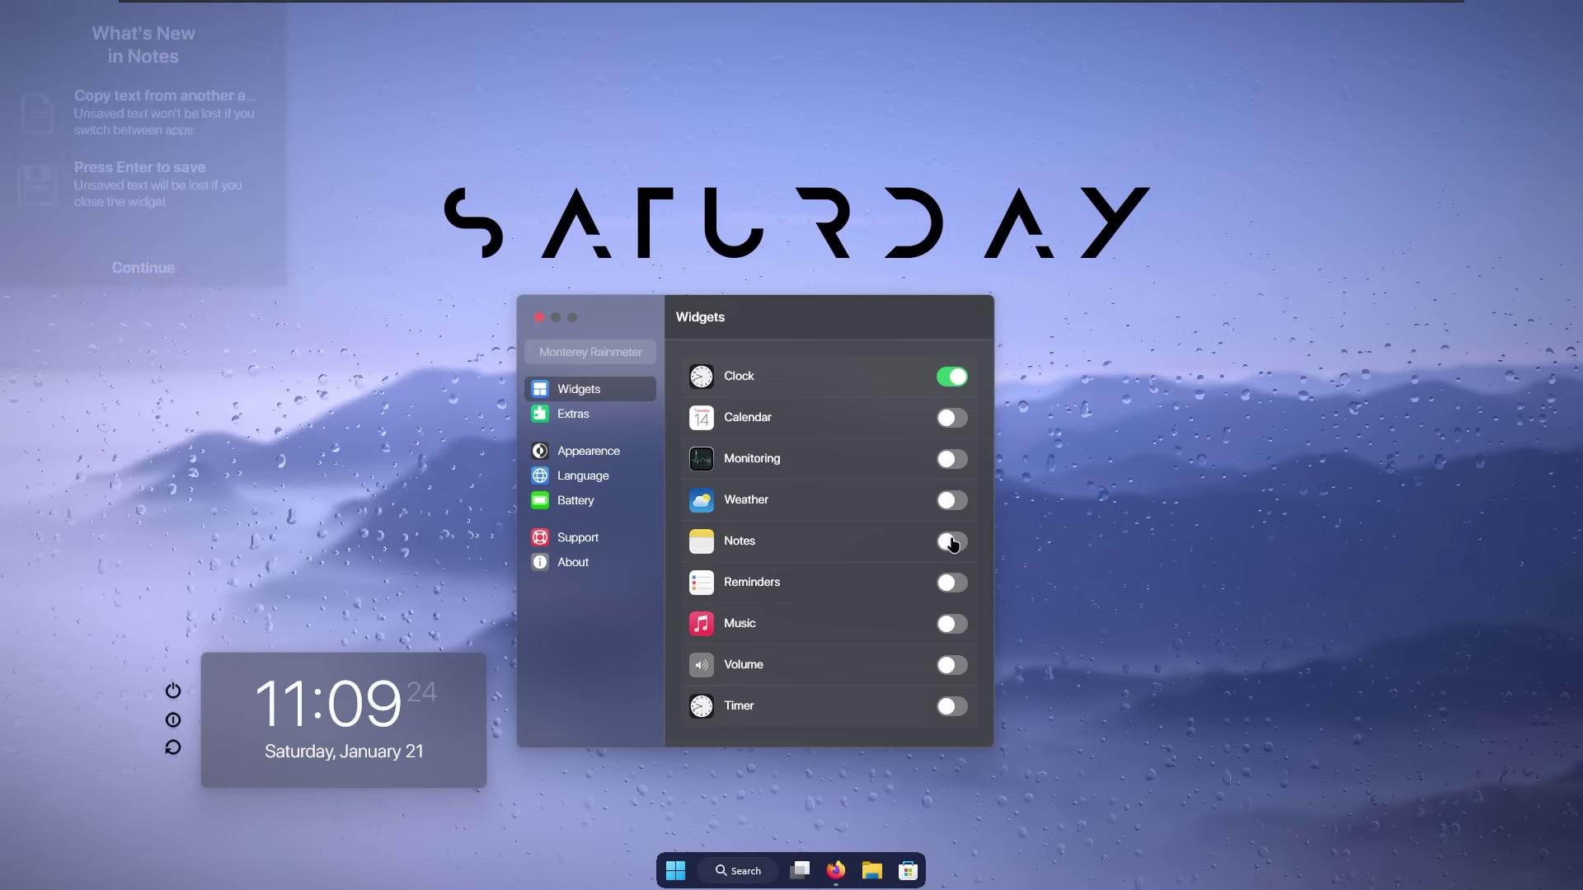
click(952, 583)
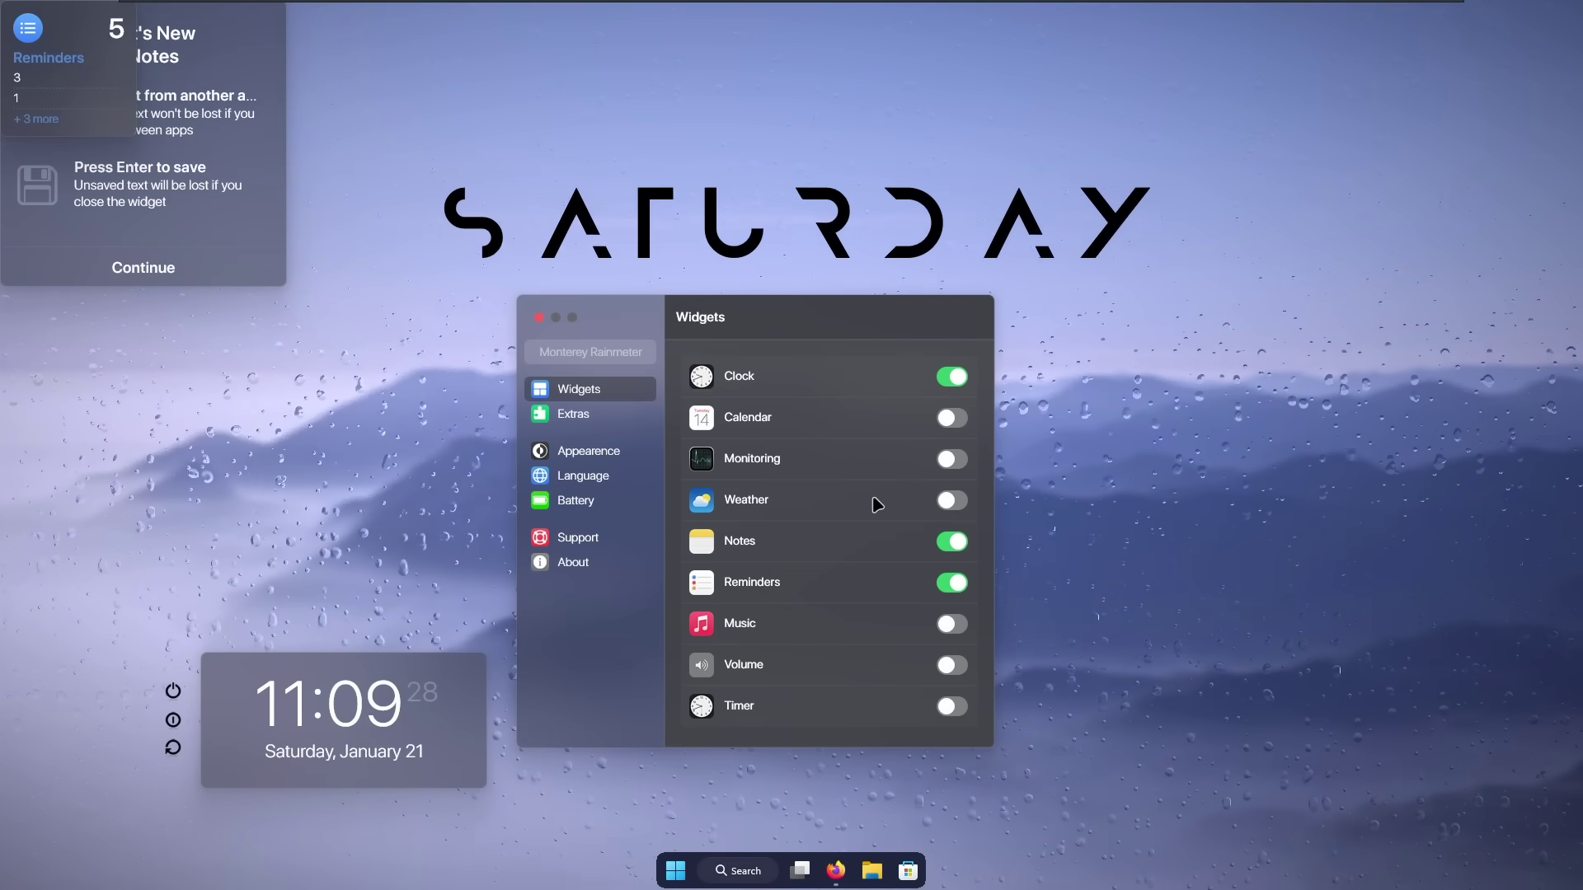
click(956, 419)
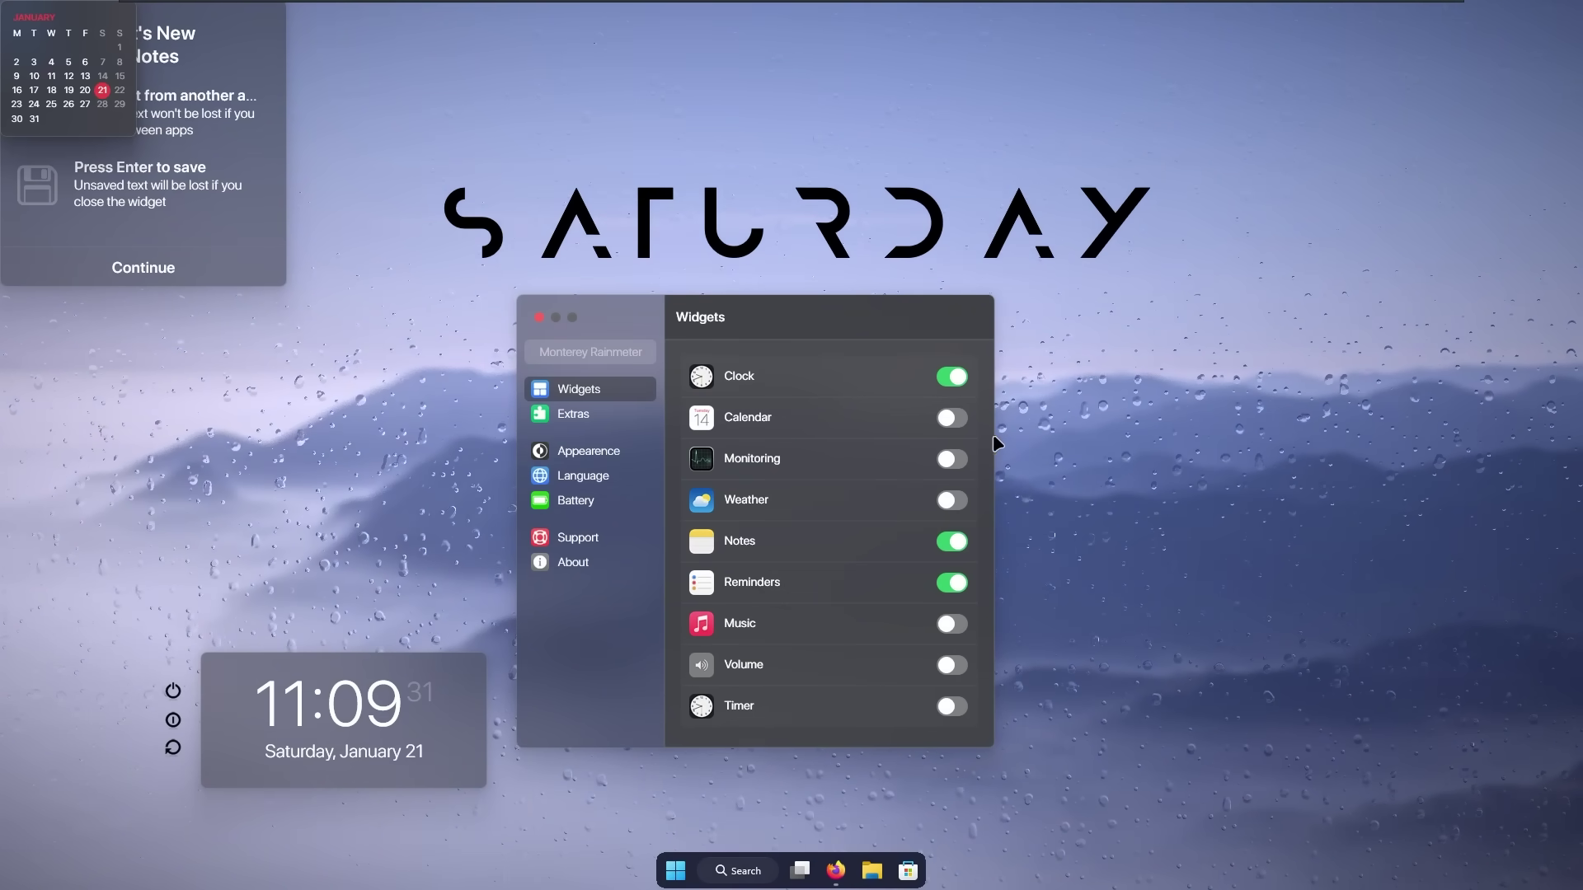
drag(64, 25, 1343, 351)
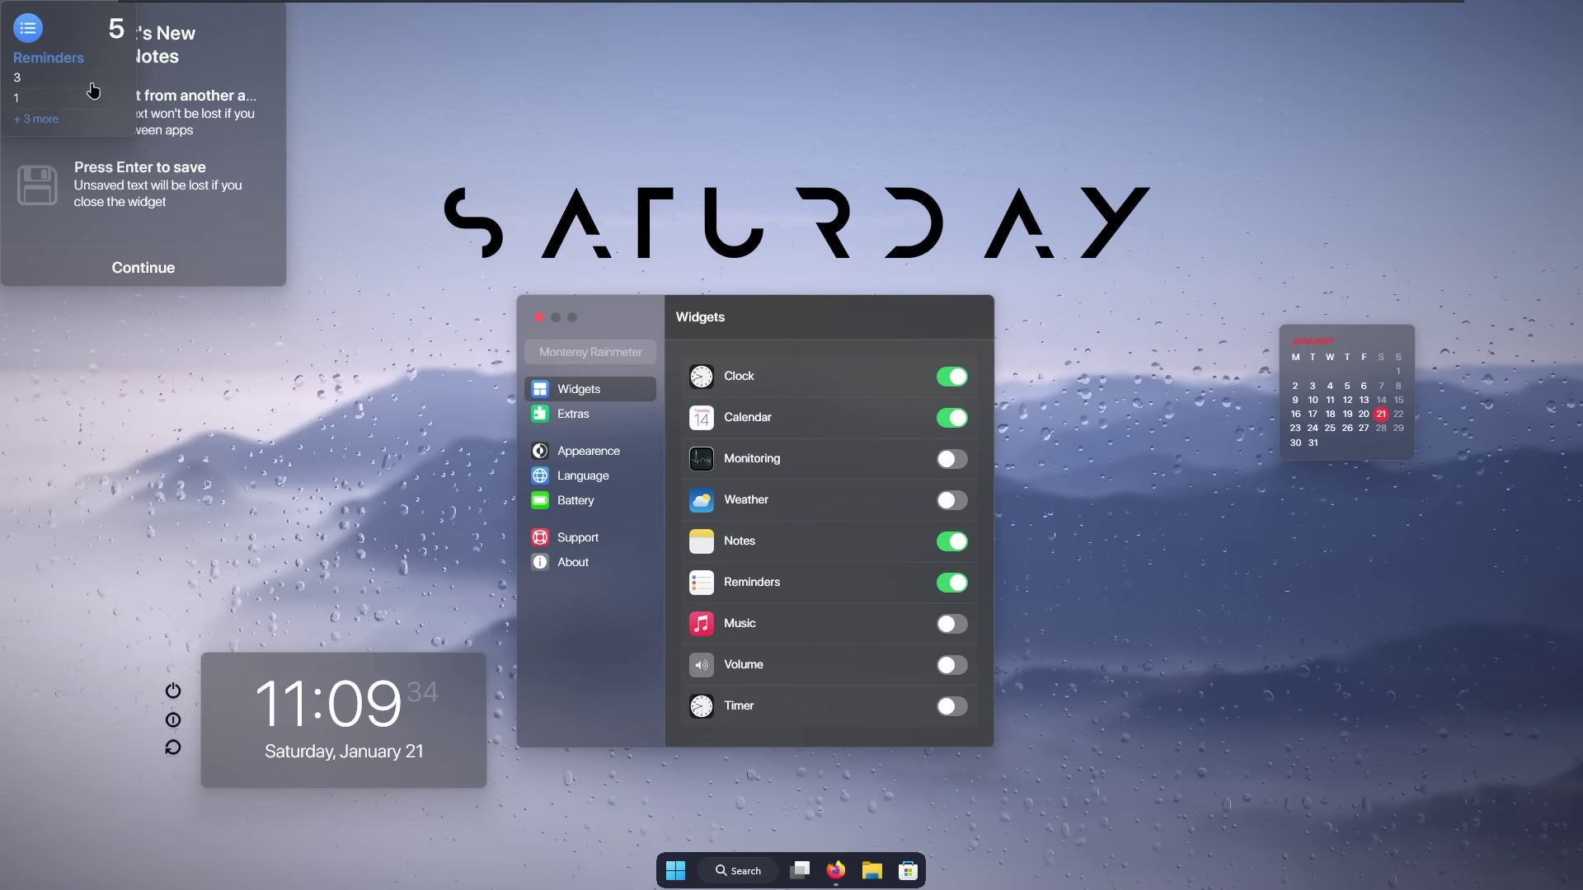
drag(75, 34, 1198, 359)
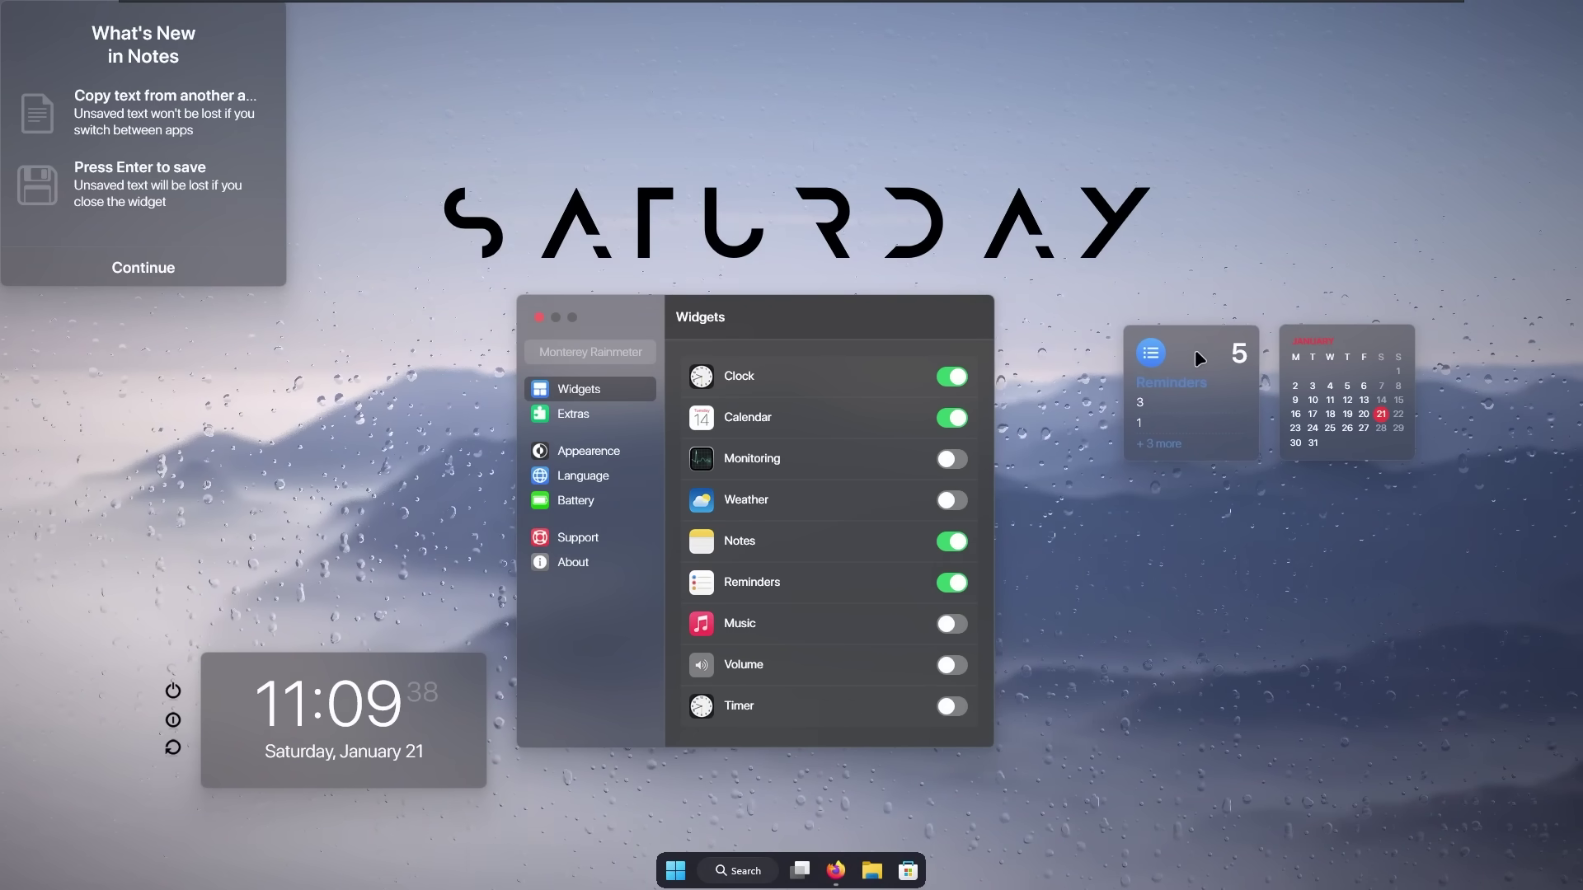
Dismiss the Notes introduction, set the Notes widget to Wide and place it directly below the Reminders and Calendar widgets
click(166, 276)
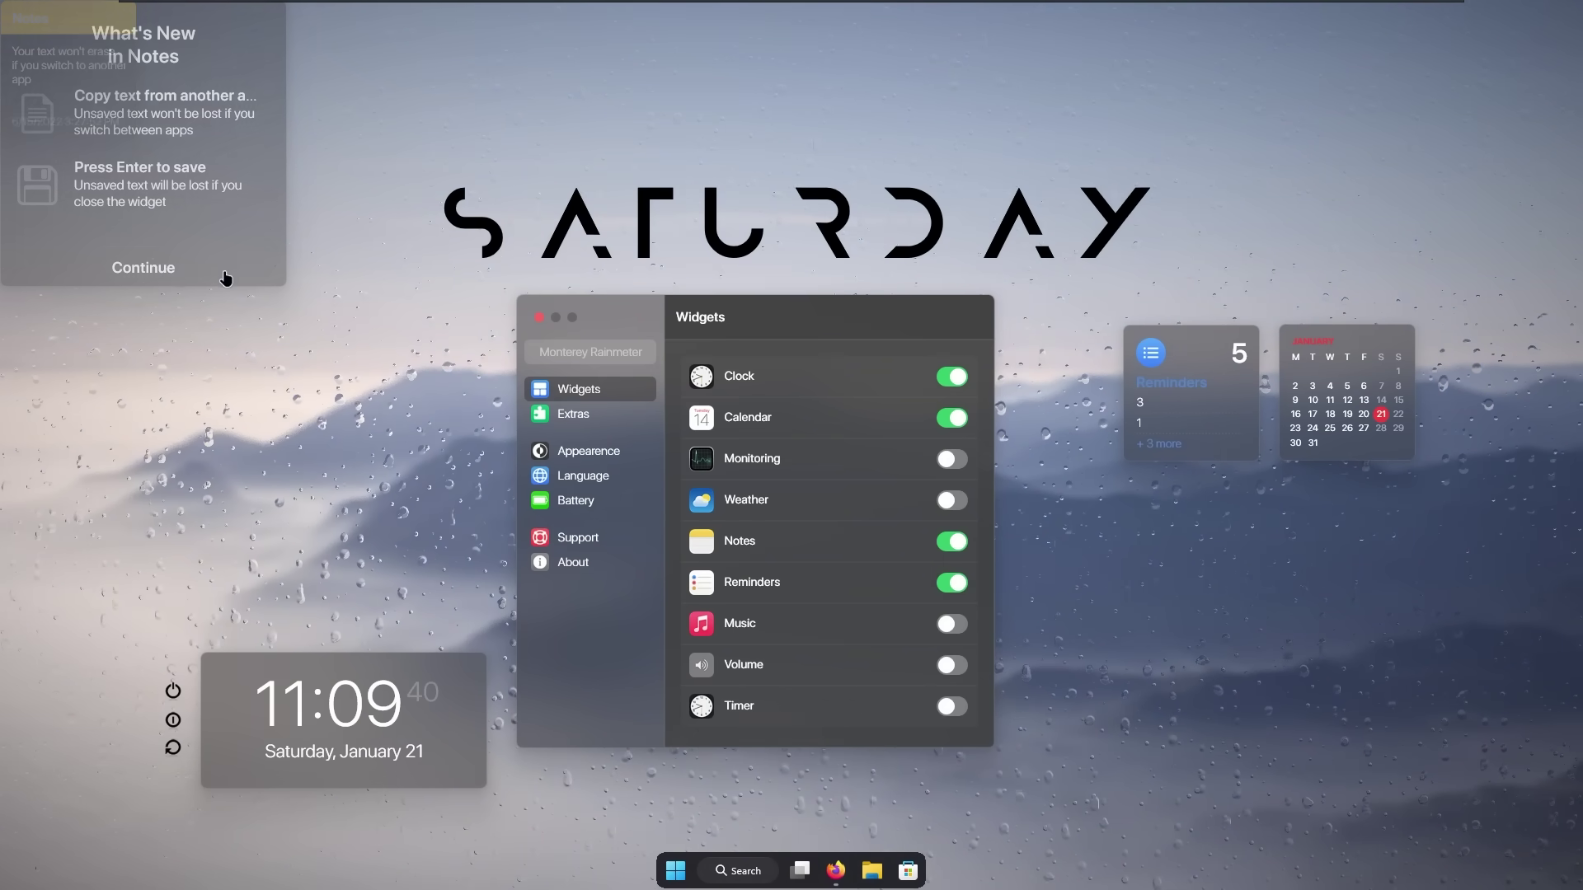
right_click(85, 92)
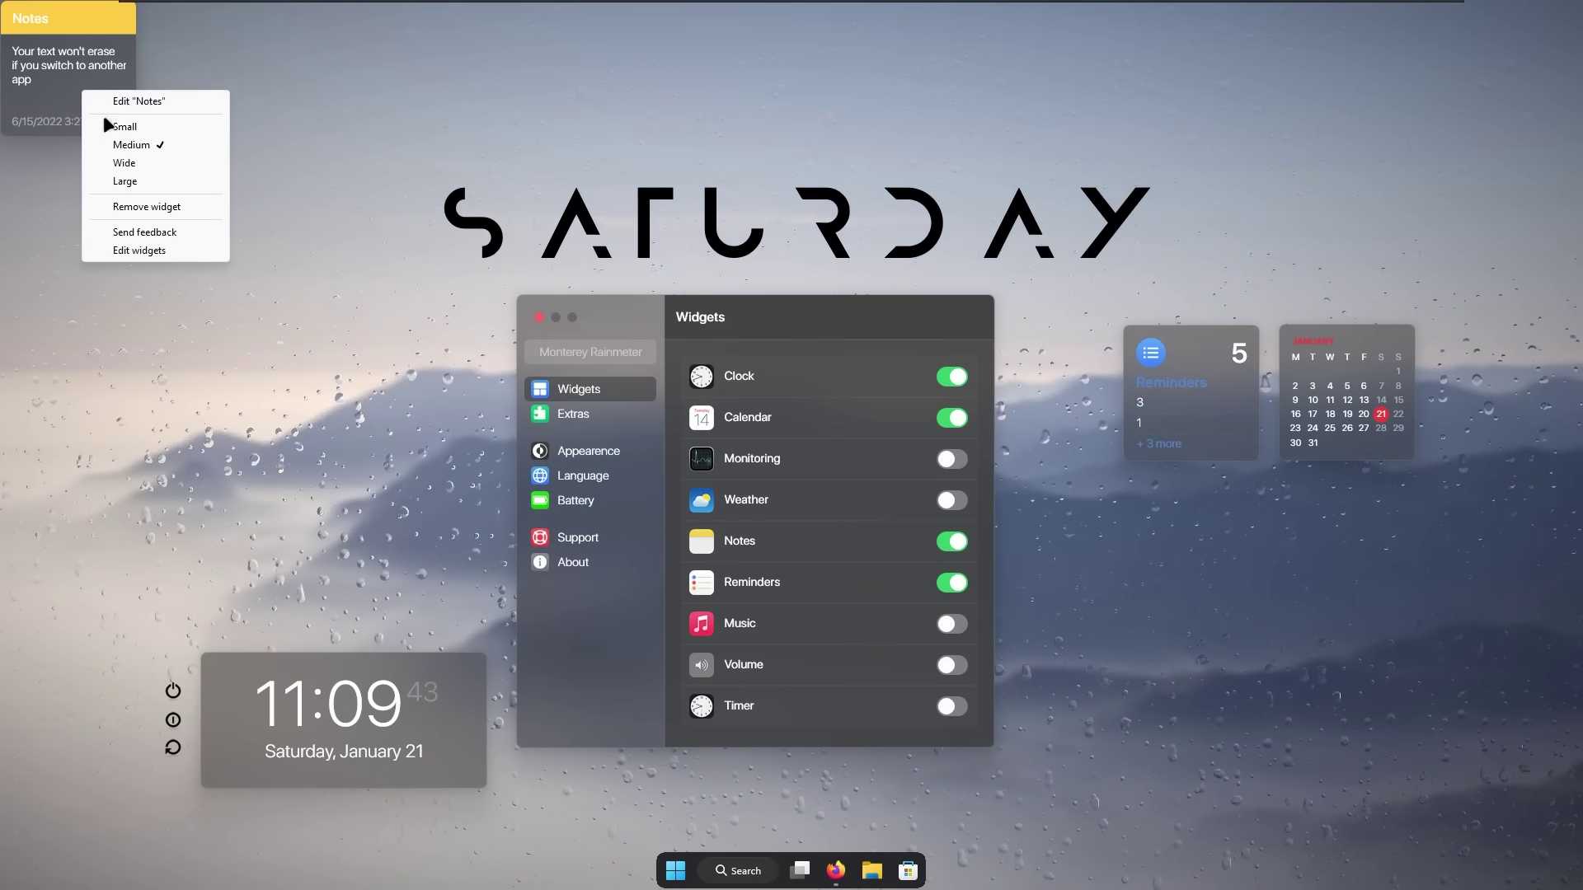
click(175, 164)
drag(177, 18, 1299, 506)
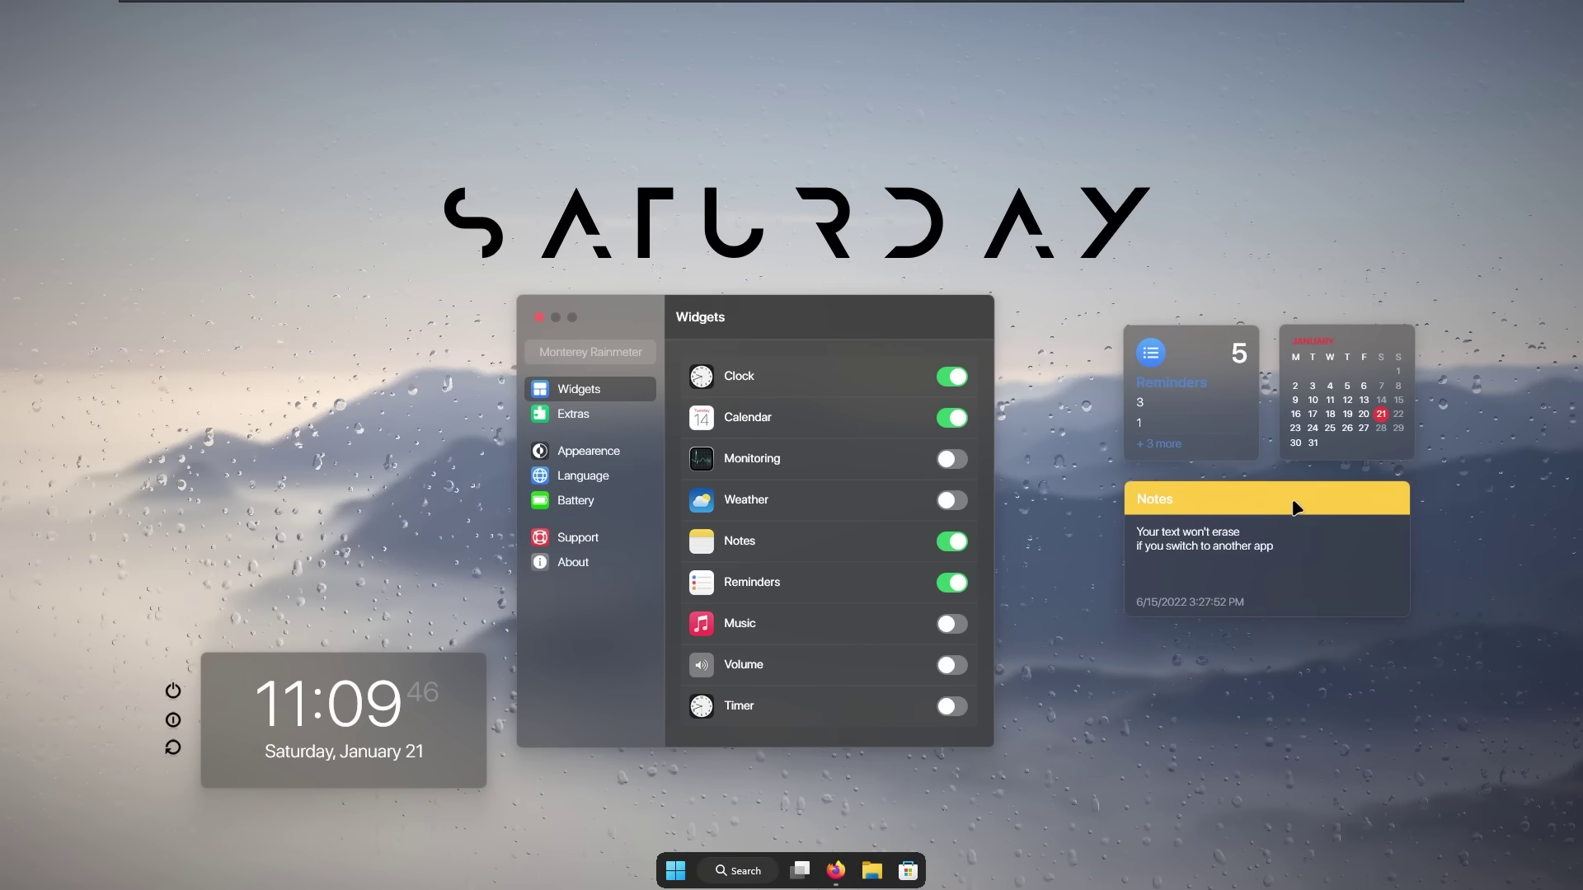